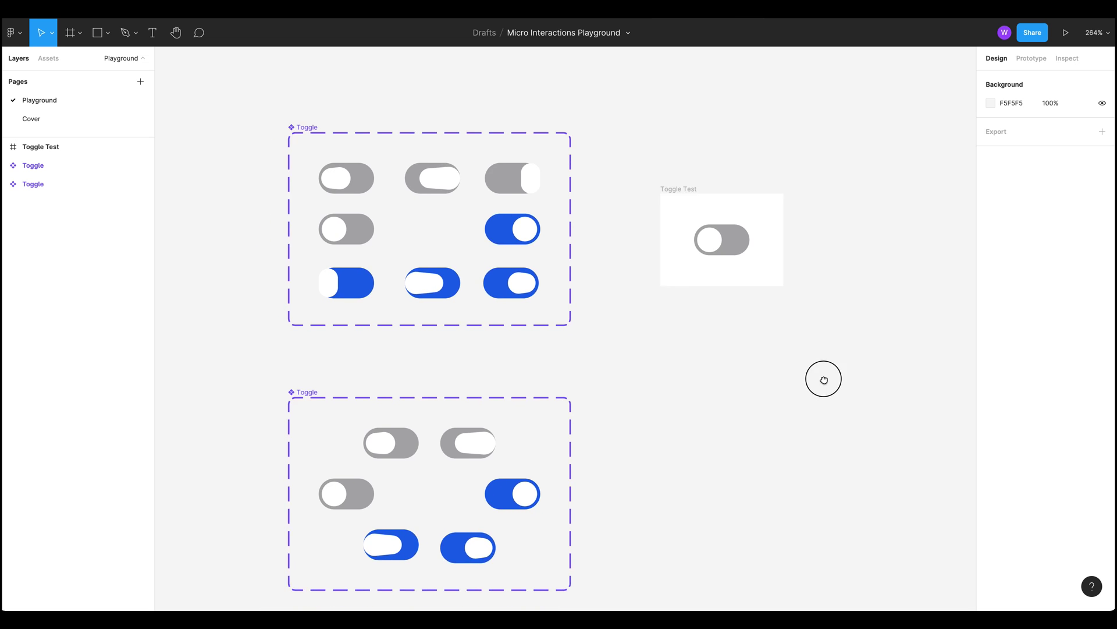
Step: Show the prototype connections between the variants of the upper Toggle component set
scroll(823, 369, up, 4)
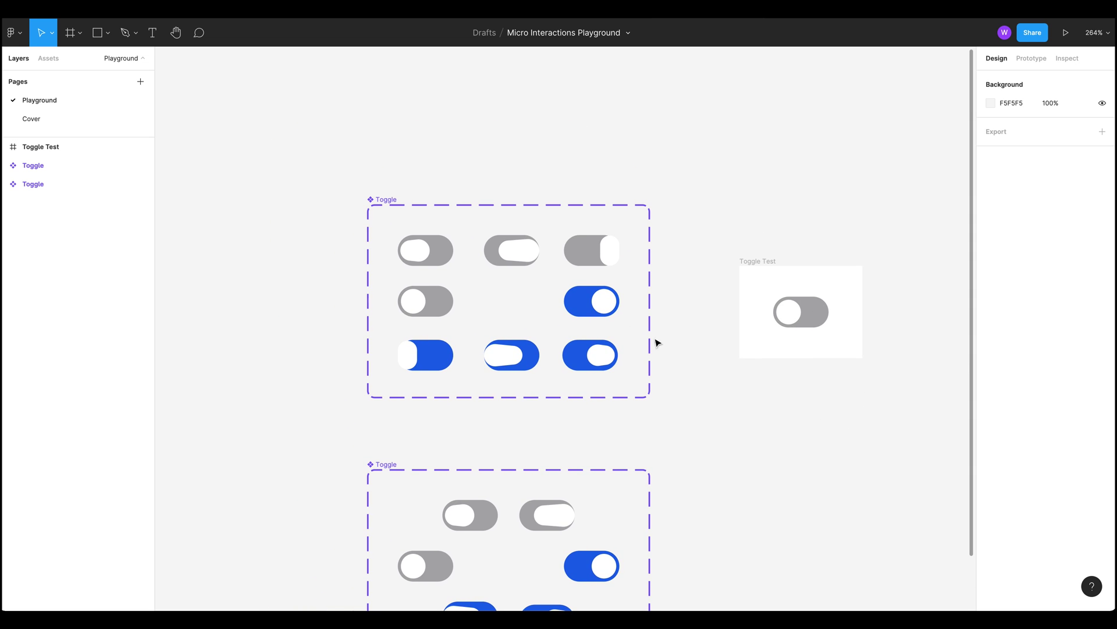
drag(693, 264, 544, 260)
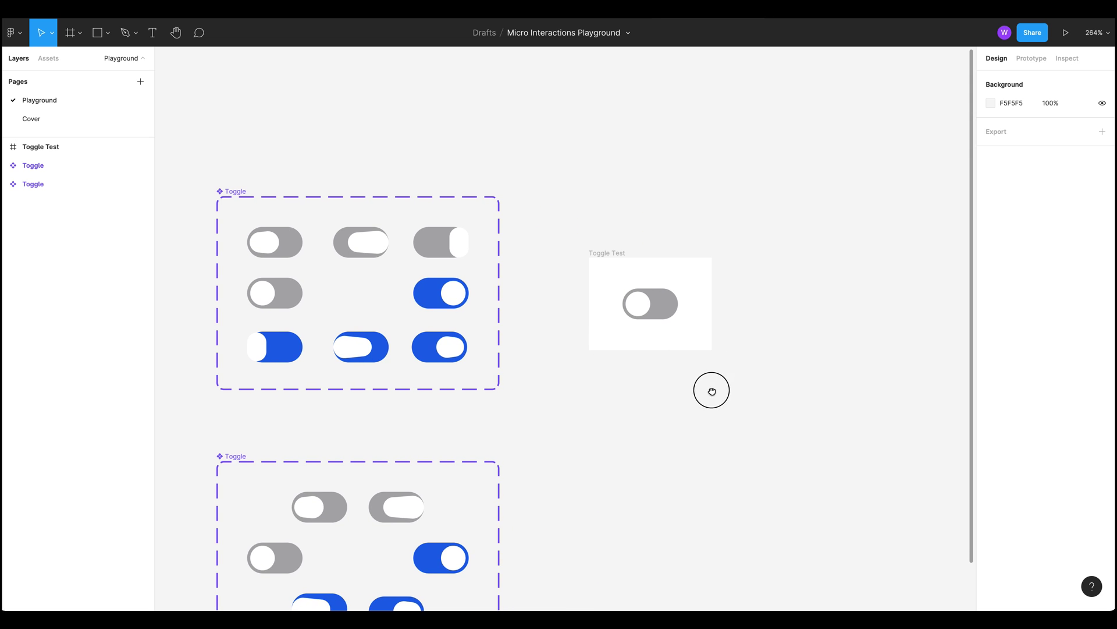
drag(709, 392, 838, 474)
ctrl+scroll(539, 351, up, 5)
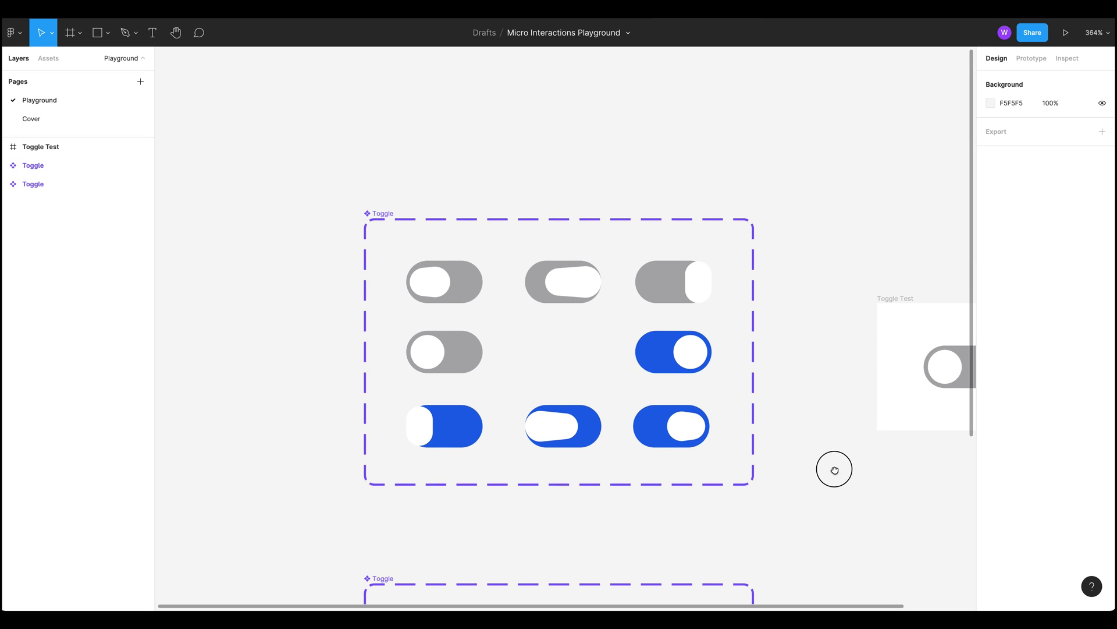
key(shift+e)
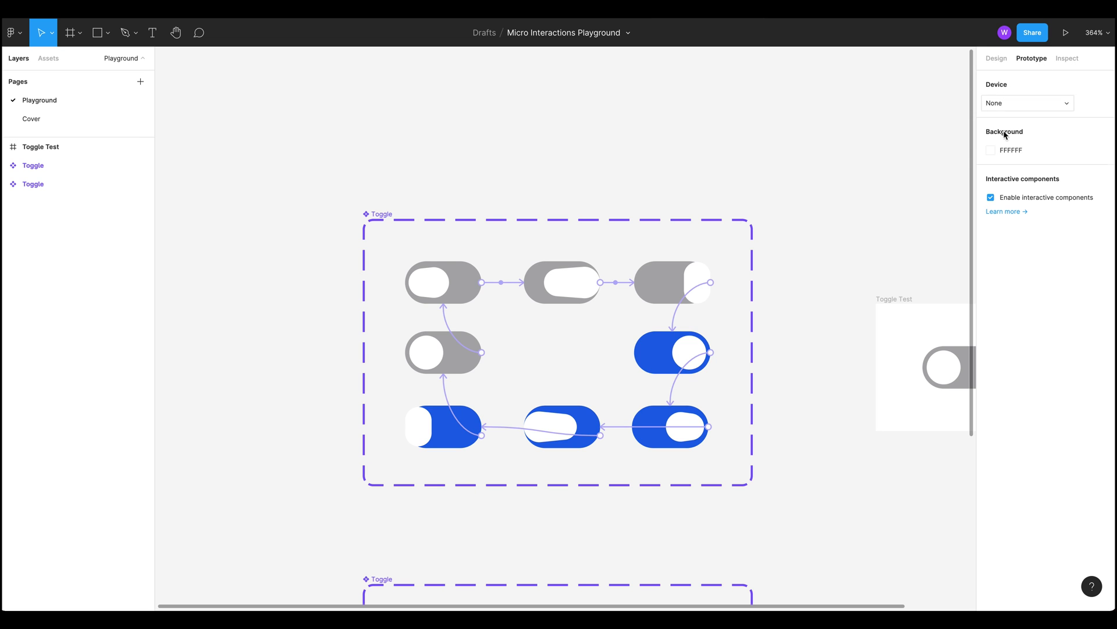
click(600, 295)
Step: Preview the Toggle Test frame as a prototype and try switching the toggle on and off
scroll(825, 378, right, 10)
click(589, 272)
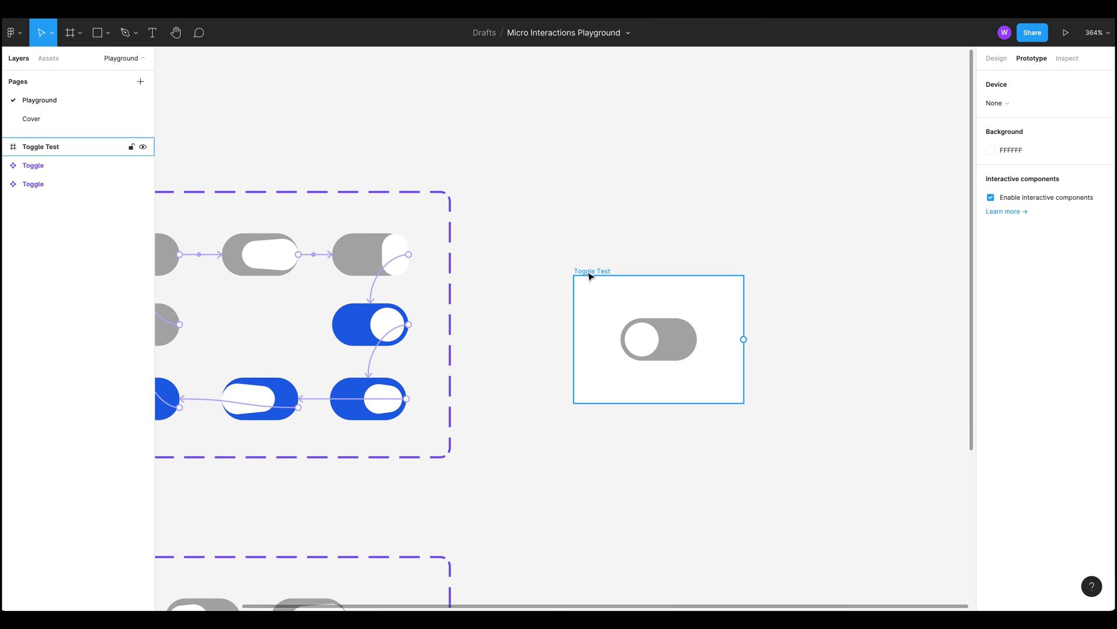
click(1069, 34)
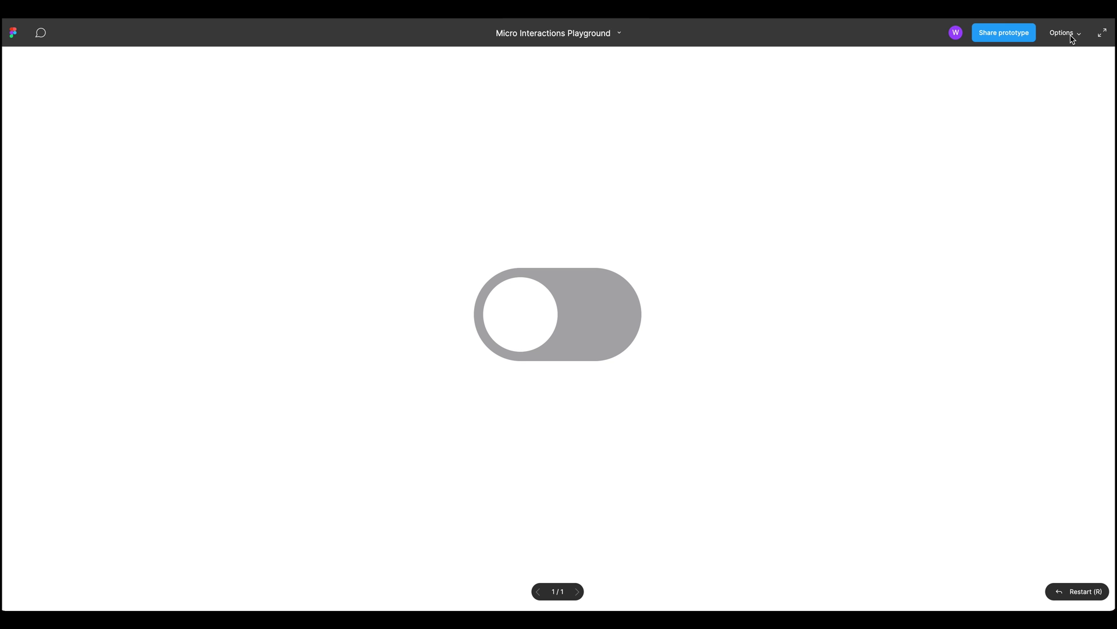
click(533, 326)
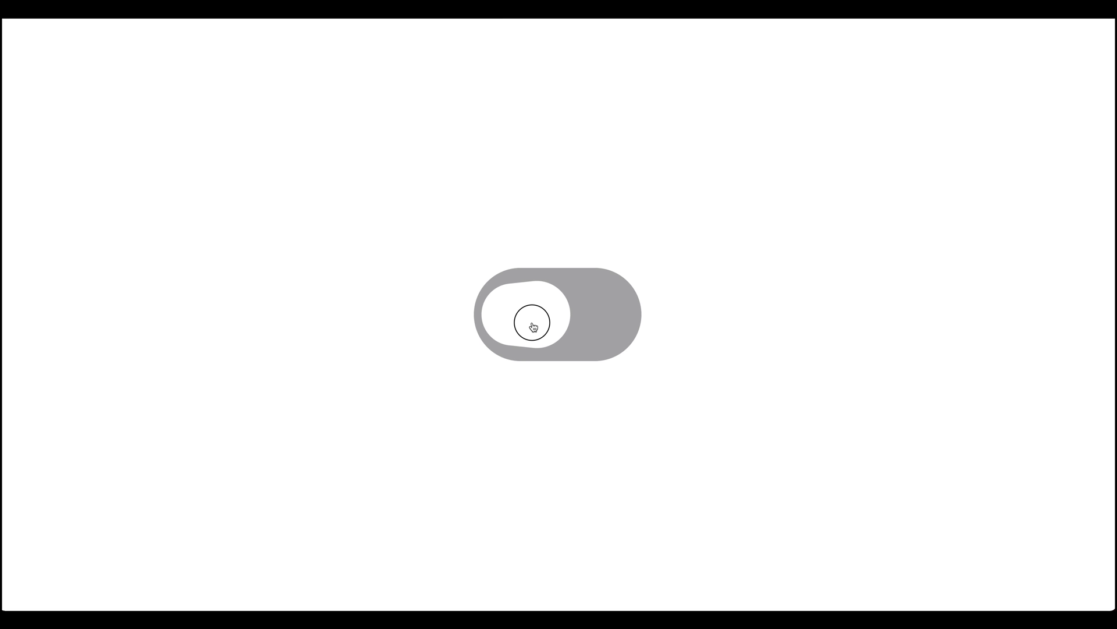
click(598, 318)
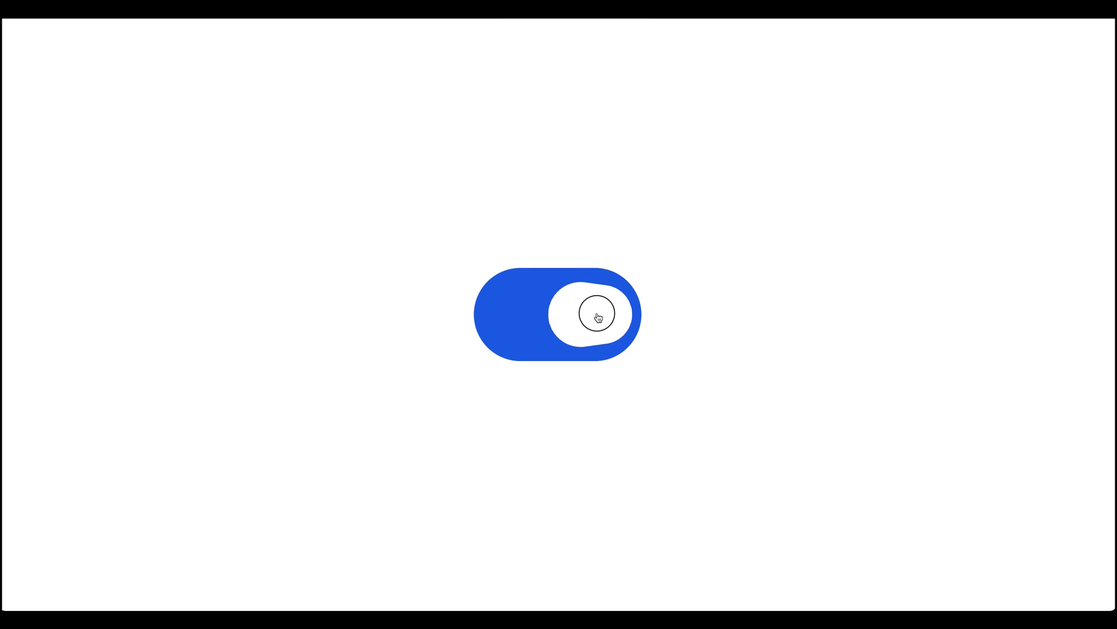
click(530, 306)
click(550, 313)
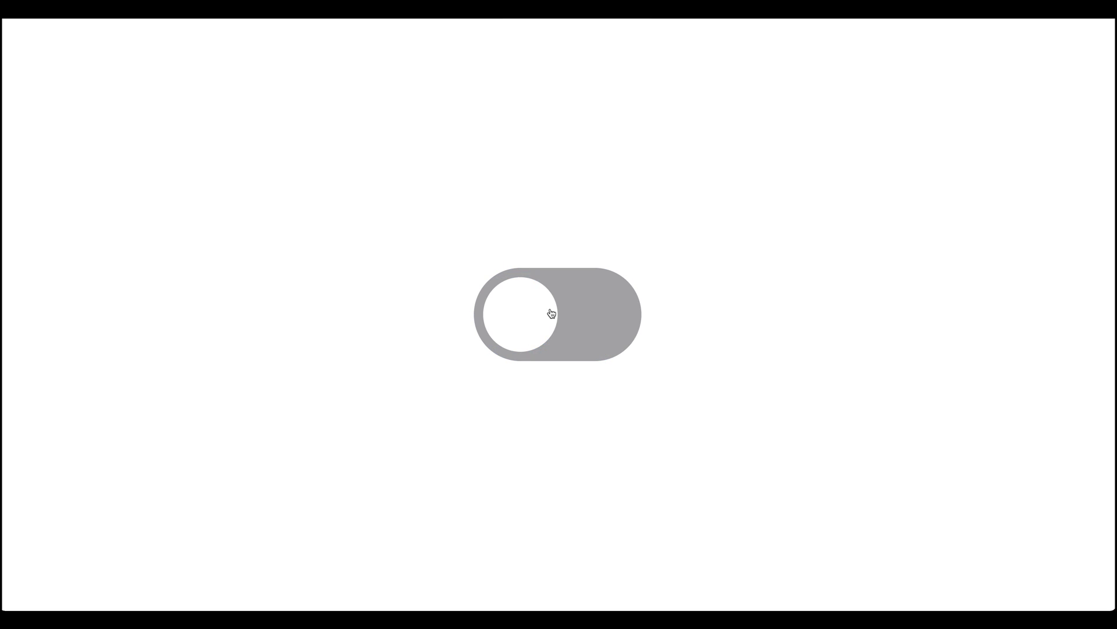
click(551, 313)
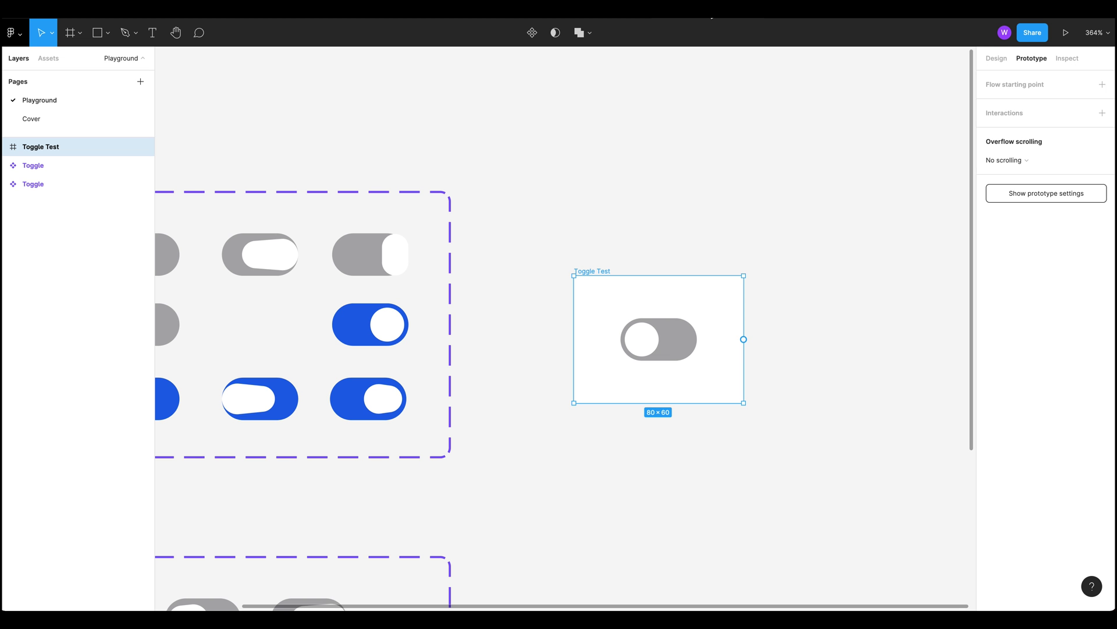
Step: Inspect the design properties of the grey track in the upper Toggle set's top-row rightmost variant
click(788, 162)
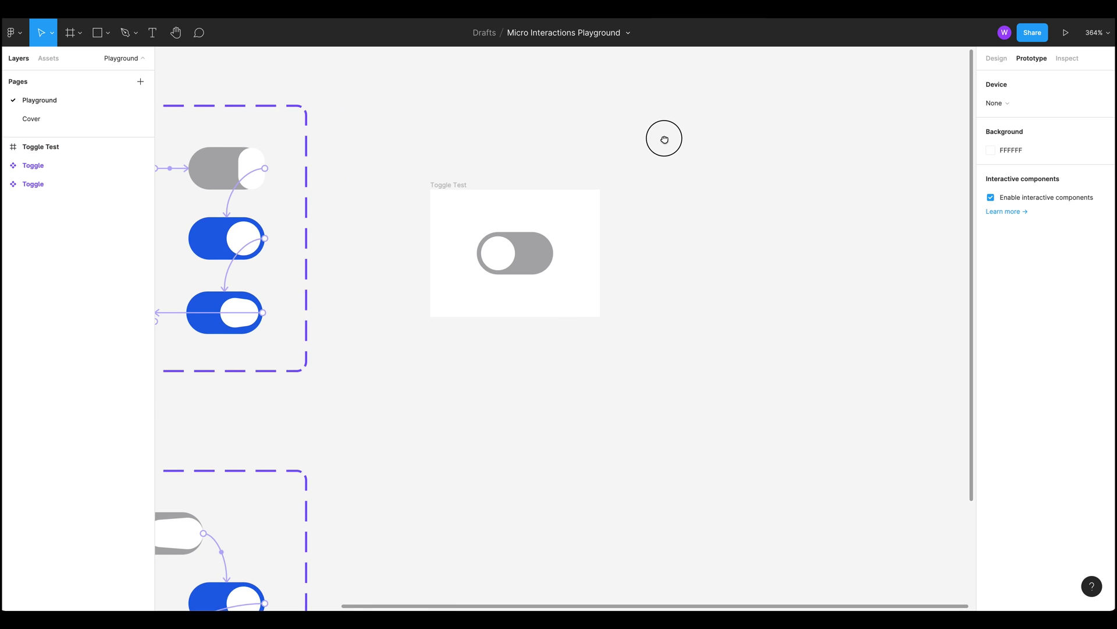
scroll(682, 255, right, 10)
scroll(676, 287, up, 3)
scroll(521, 332, left, 8)
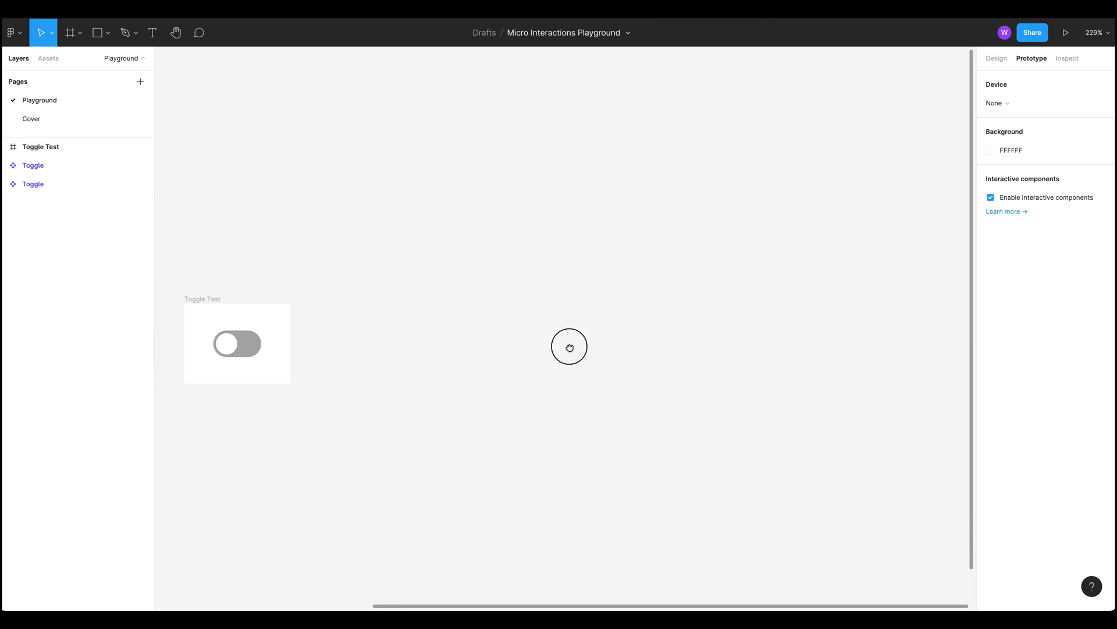
click(270, 306)
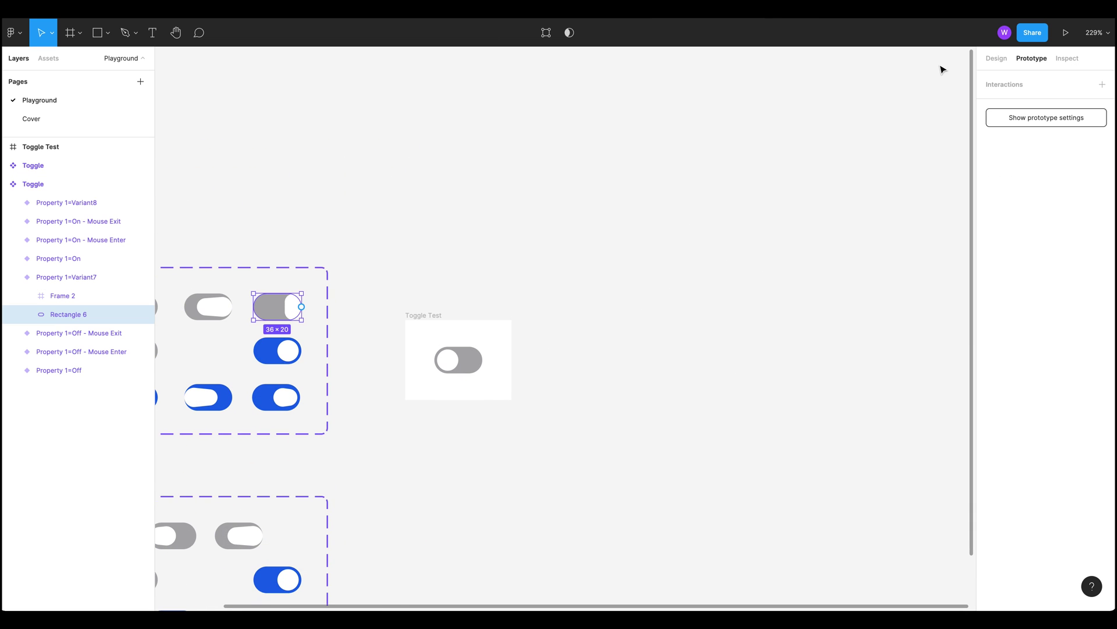
click(996, 59)
click(831, 232)
click(295, 319)
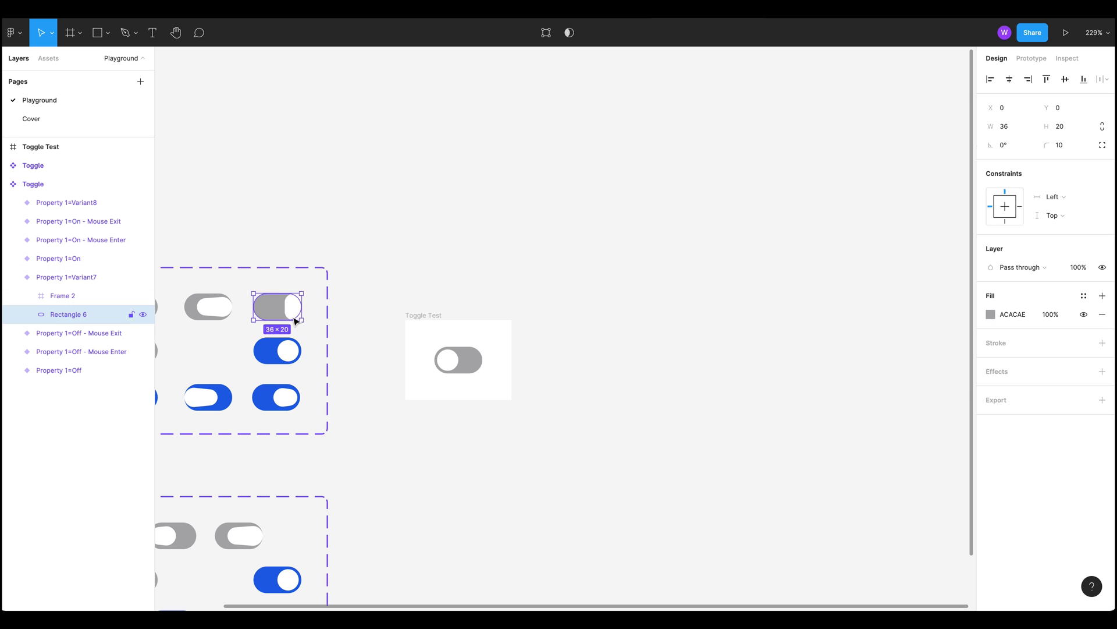
Step: Draw a rectangle about 45 × 29 on the empty canvas beside the Toggle Test frame
click(768, 349)
scroll(626, 357, right, 3)
key(r)
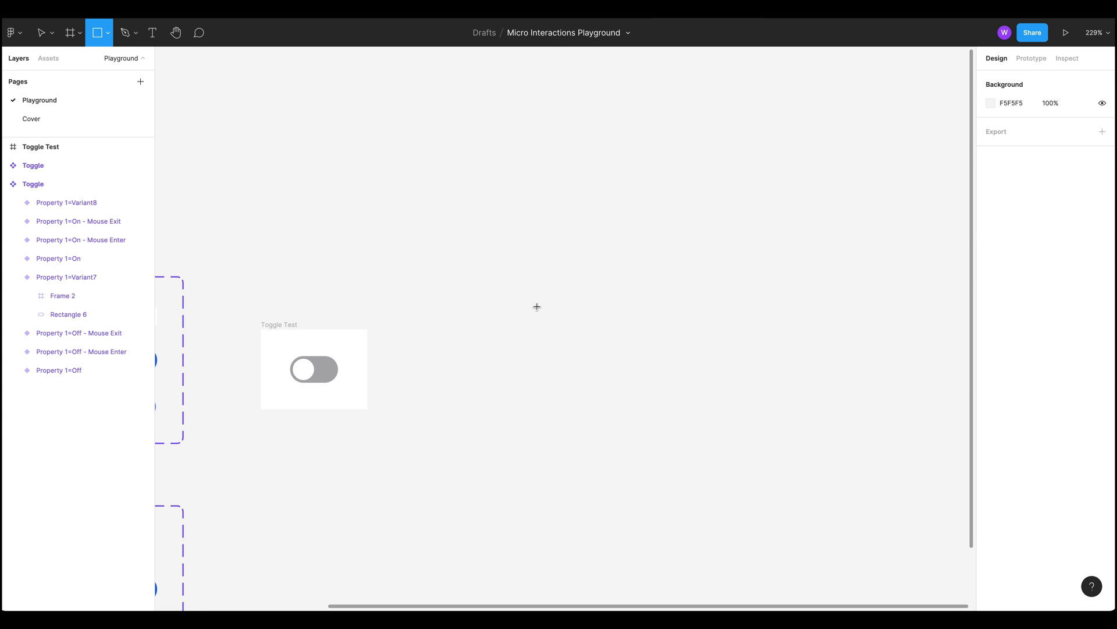
mouse_move(536, 307)
mouse_down()
mouse_move(583, 349)
mouse_move(593, 344)
mouse_up()
scroll(594, 359, left, 5)
click(671, 382)
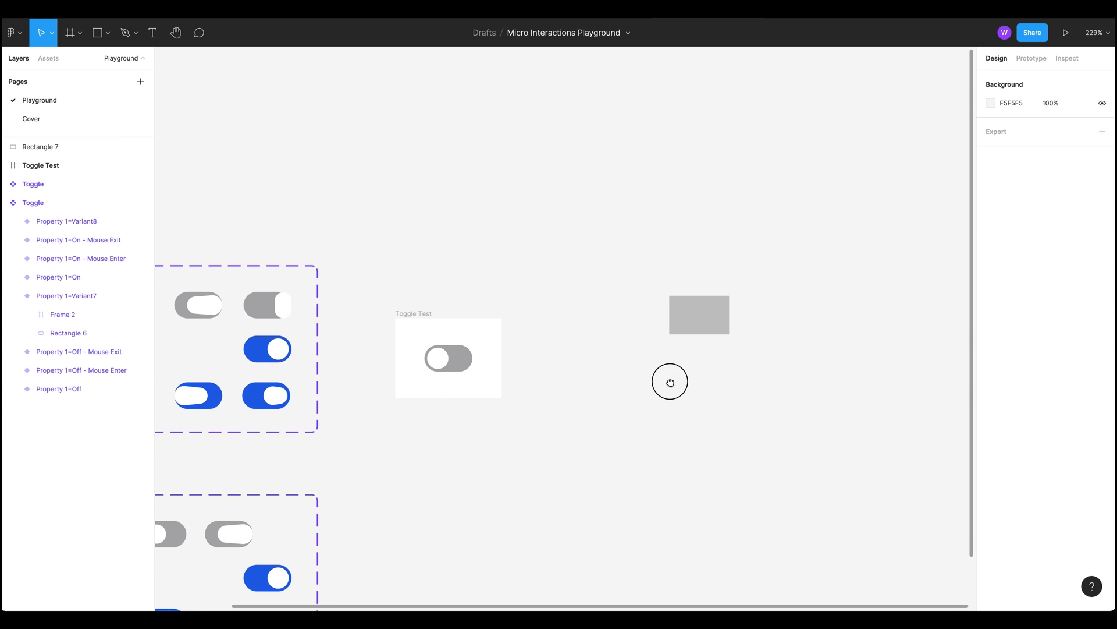
Step: Resize the new rectangle to 36 wide and 20 high
click(260, 307)
click(695, 365)
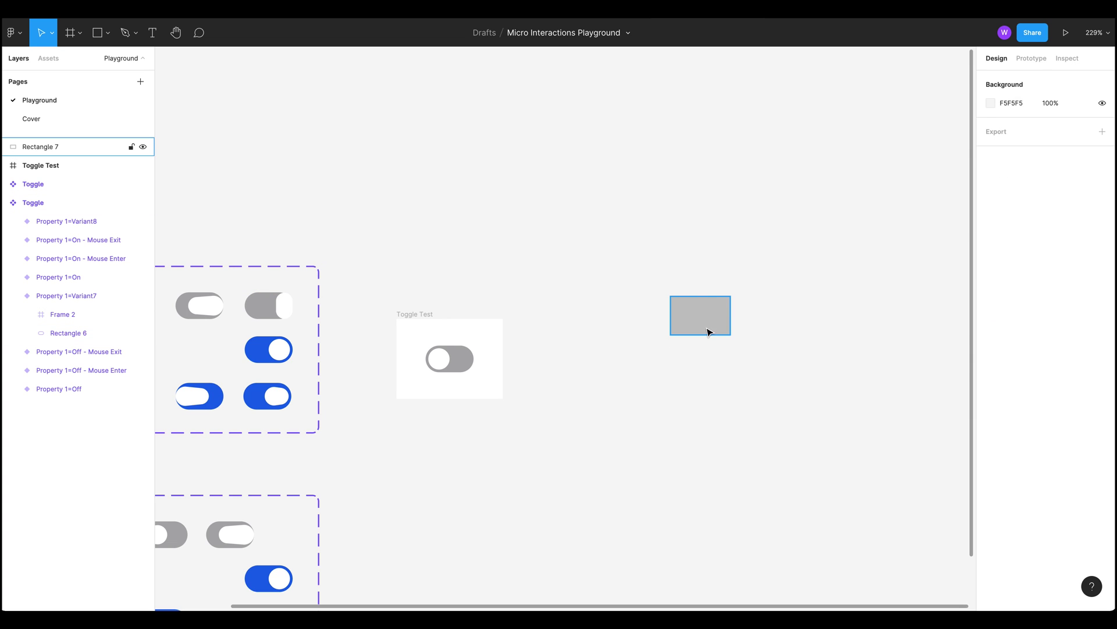
click(709, 332)
click(1026, 130)
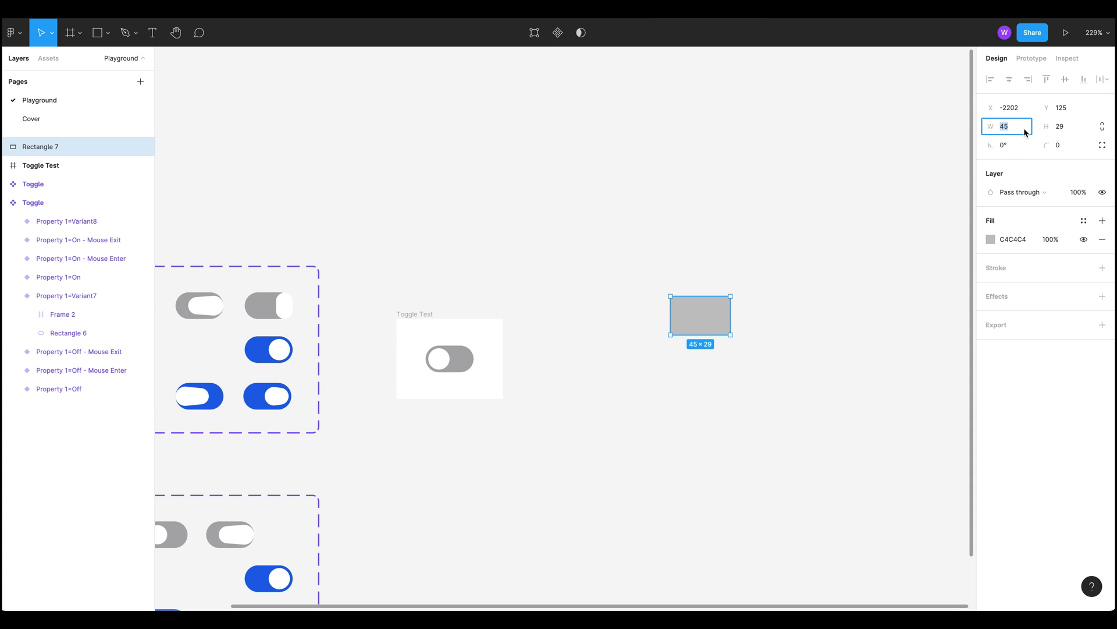
key(Tab)
key(Return)
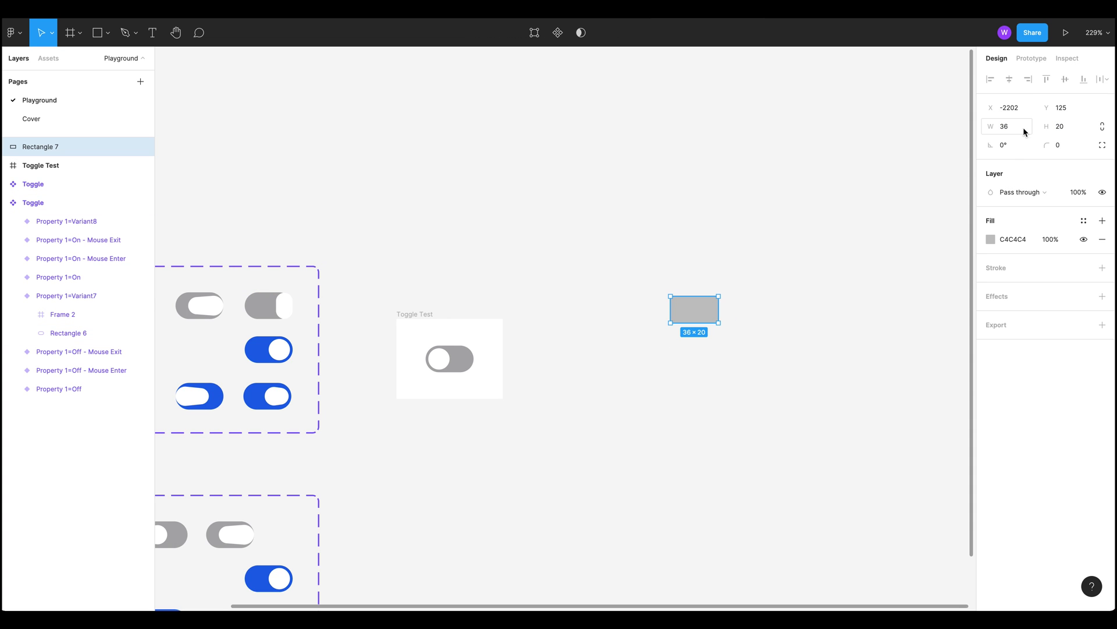
click(657, 378)
scroll(619, 429, right, 2)
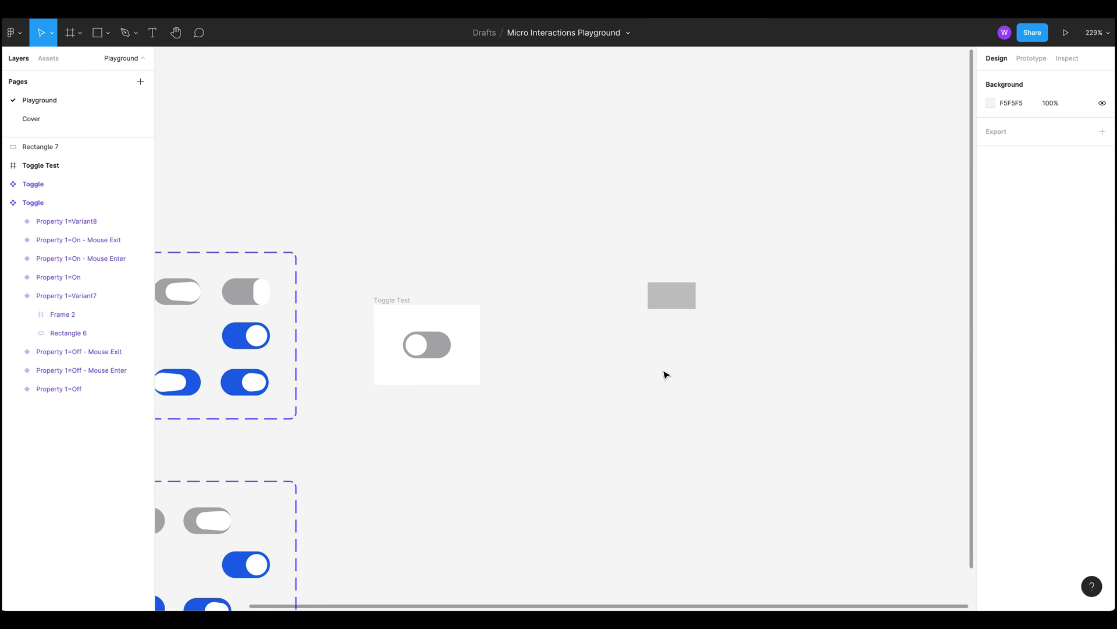
Step: Draw a smaller rectangle below the 36 × 20 one and set its size to 16 × 16
key(r)
drag(648, 335, 672, 363)
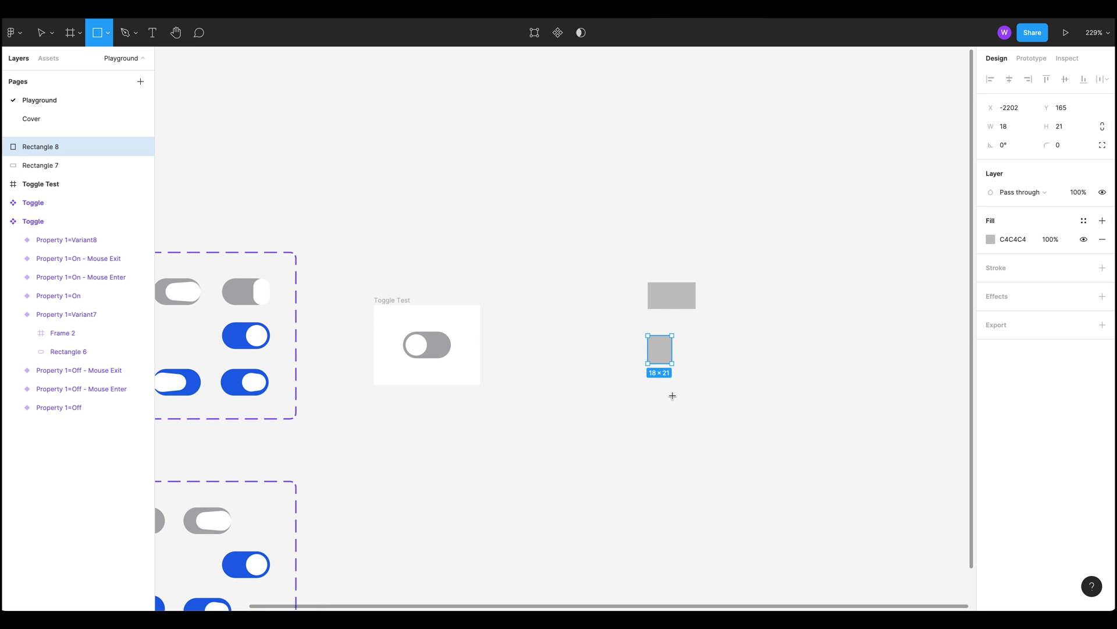
click(1007, 134)
key(Tab)
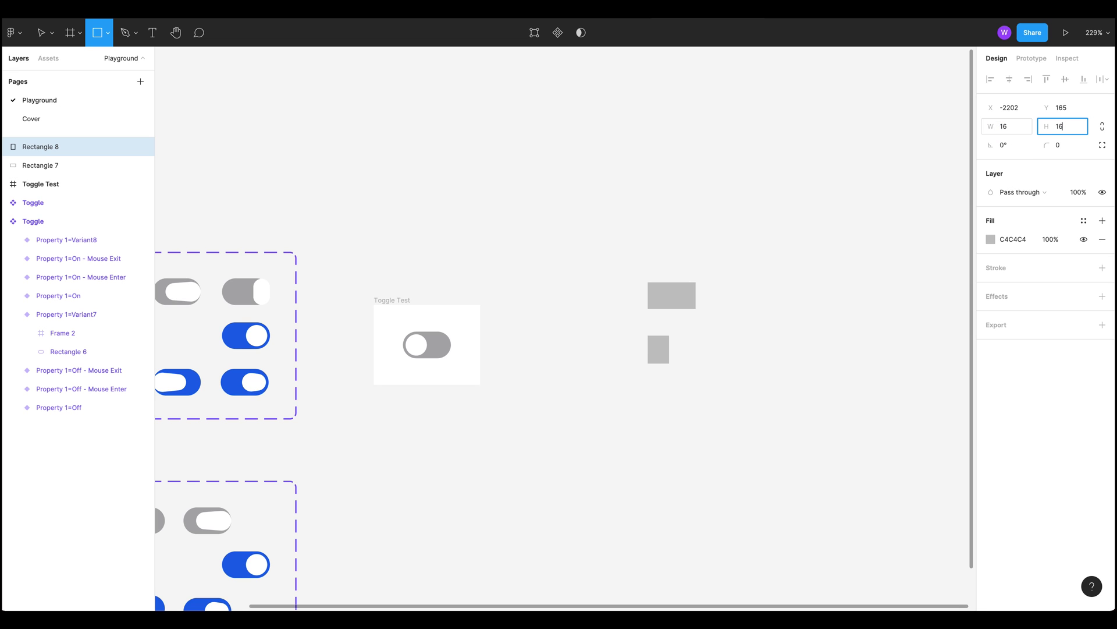
key(Return)
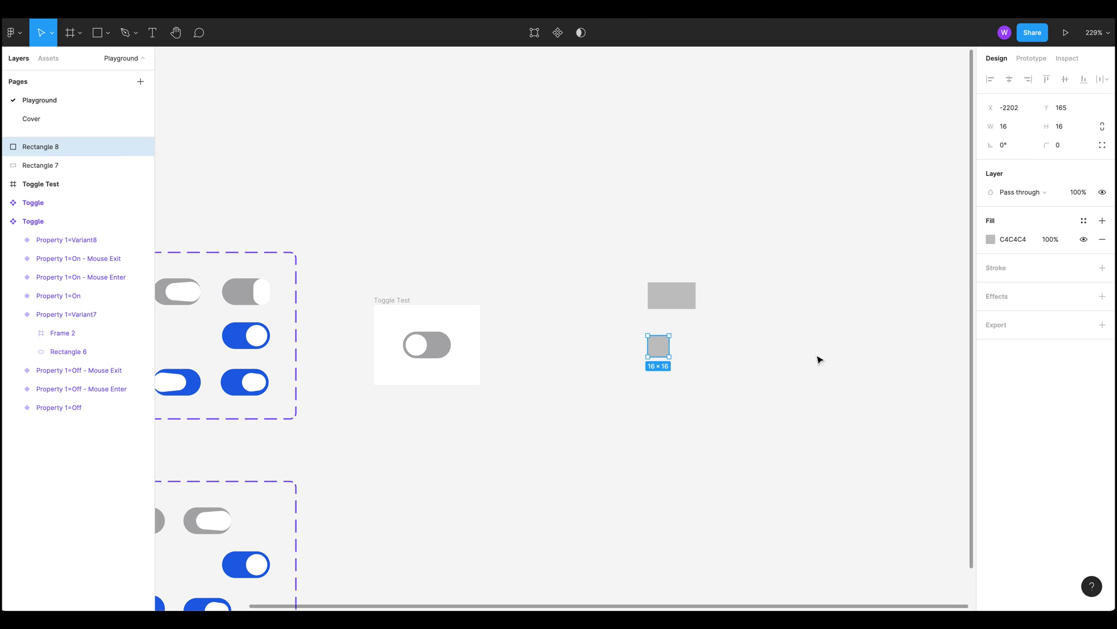
click(818, 359)
Step: Nudge the 16 × 16 square slightly to the right and set its corner radius to 8
drag(651, 349, 660, 347)
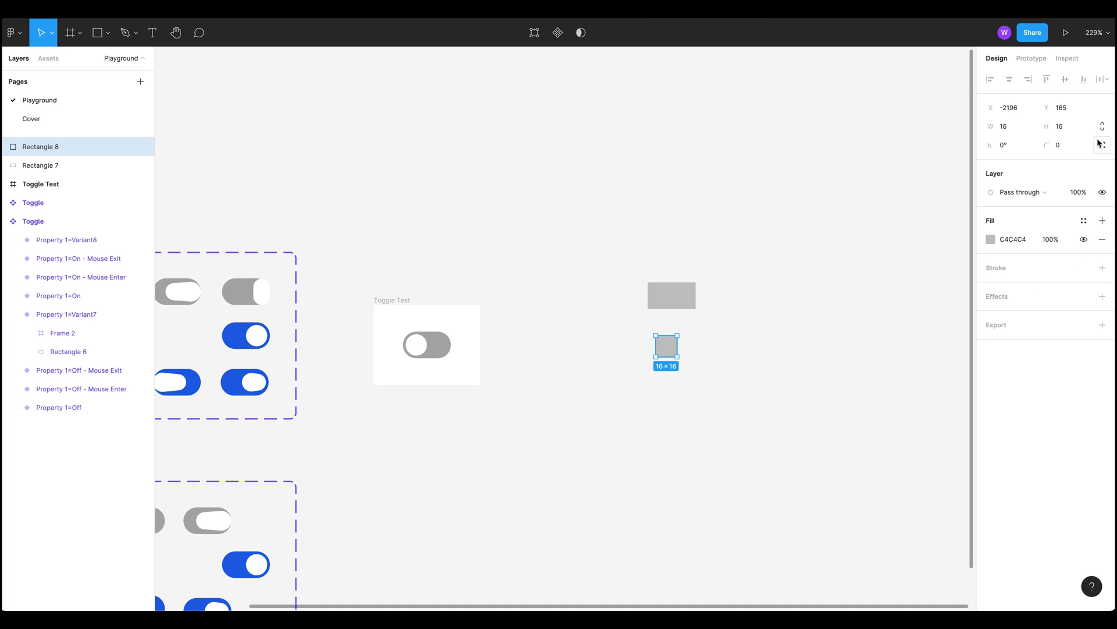
click(1065, 146)
text(8)
key(Return)
click(826, 338)
Step: Set the fill color of the 16 × 16 circle to FFFFFF
click(660, 349)
click(999, 241)
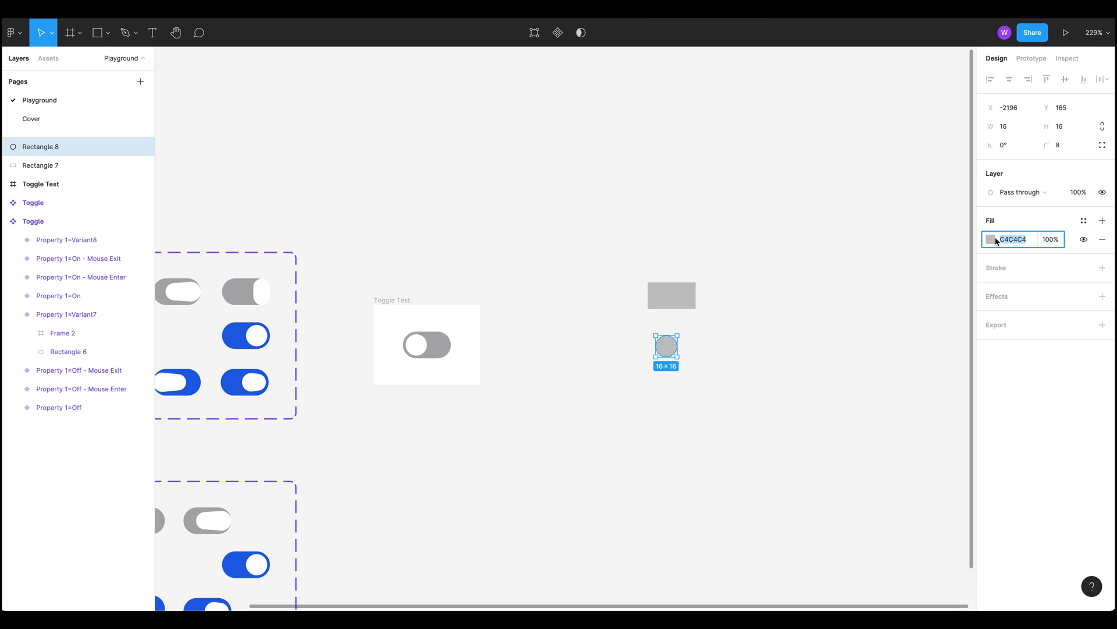
text(ffffff)
key(Return)
click(701, 335)
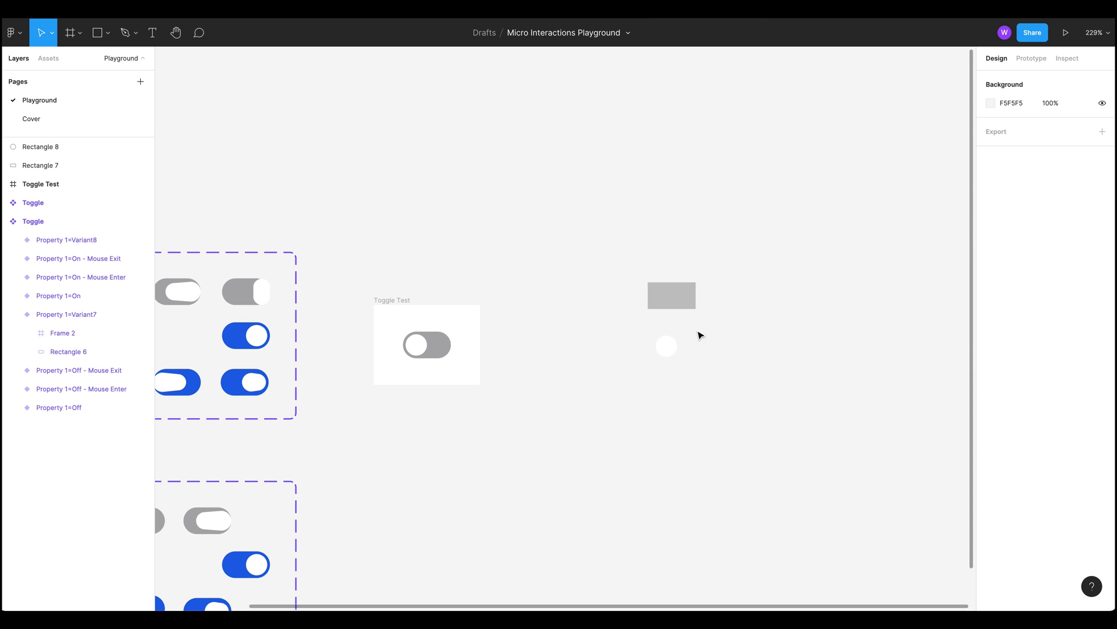
Step: Set the corner radius of the 36 × 20 rectangle to 10
click(662, 294)
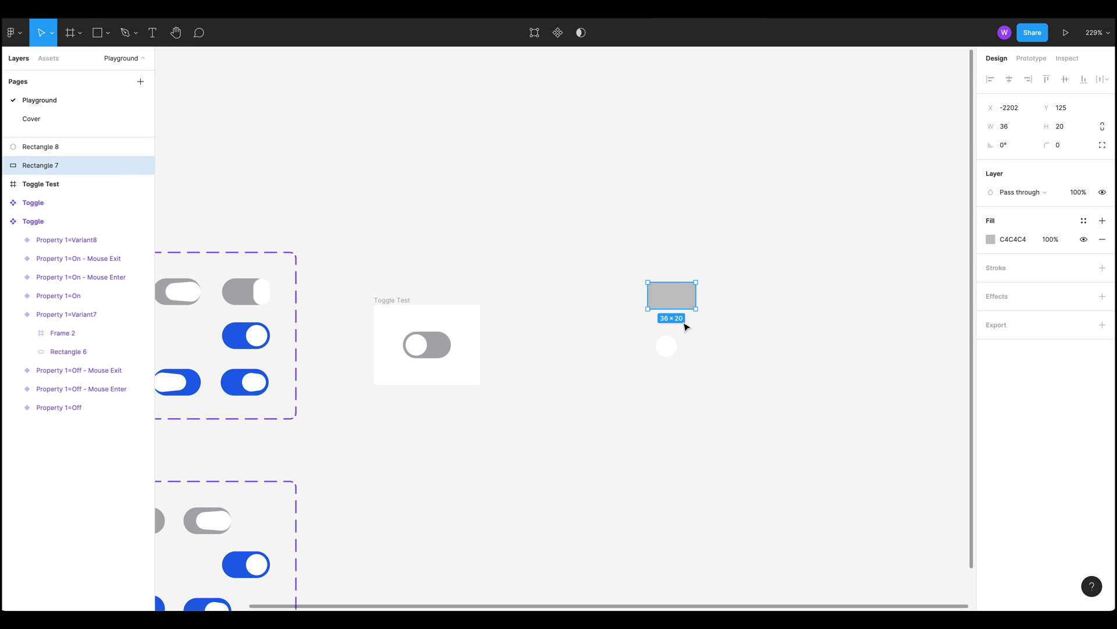
click(1064, 142)
text(10)
key(Return)
click(746, 477)
Step: Place the white circle inside the left end of the grey track and move both slightly up and left together
drag(667, 347, 662, 299)
click(708, 362)
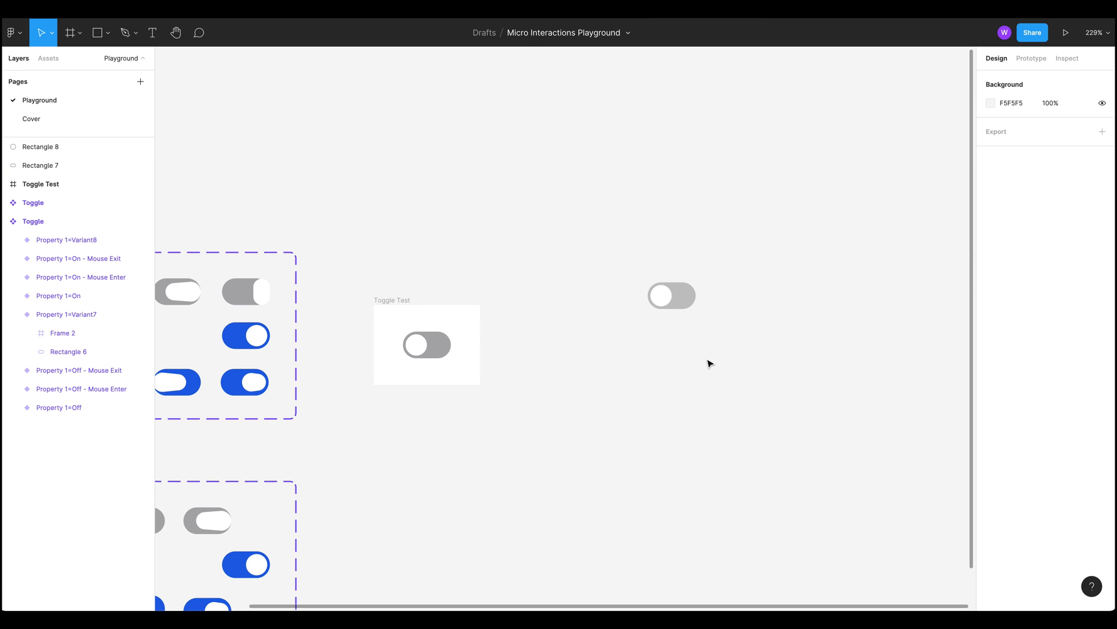
drag(708, 361, 635, 244)
click(743, 342)
drag(744, 341, 649, 279)
click(699, 353)
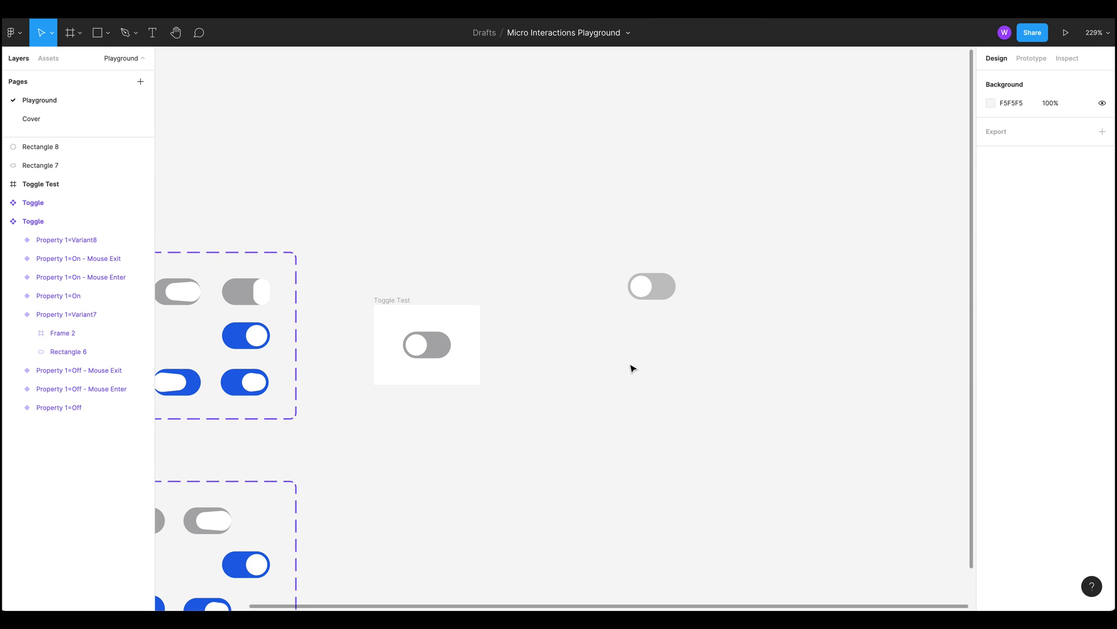
scroll(656, 361, up, 1)
scroll(735, 394, right, 2)
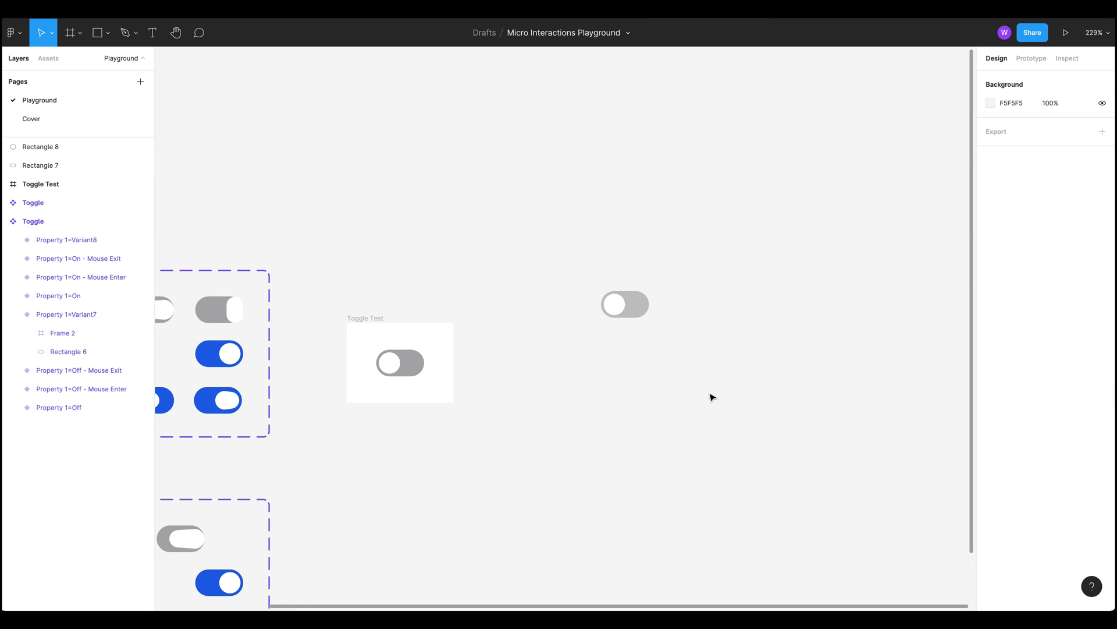
Step: Duplicate the new toggle's circle and track directly below, with the copied circle at the track's right end
drag(675, 379, 589, 259)
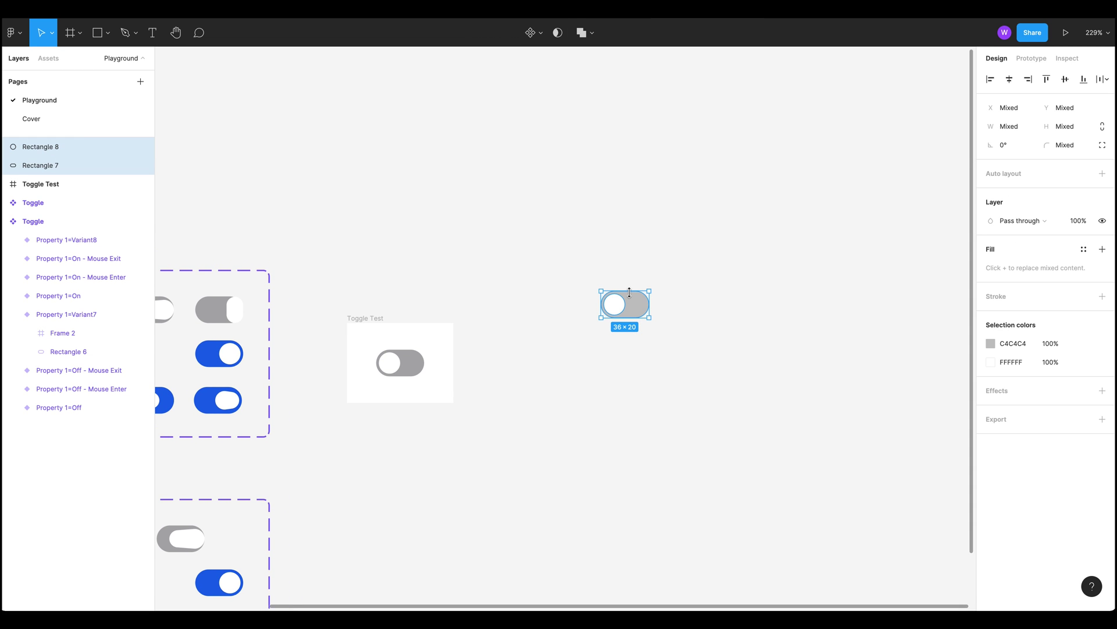
drag(638, 306, 640, 354)
click(670, 414)
click(669, 415)
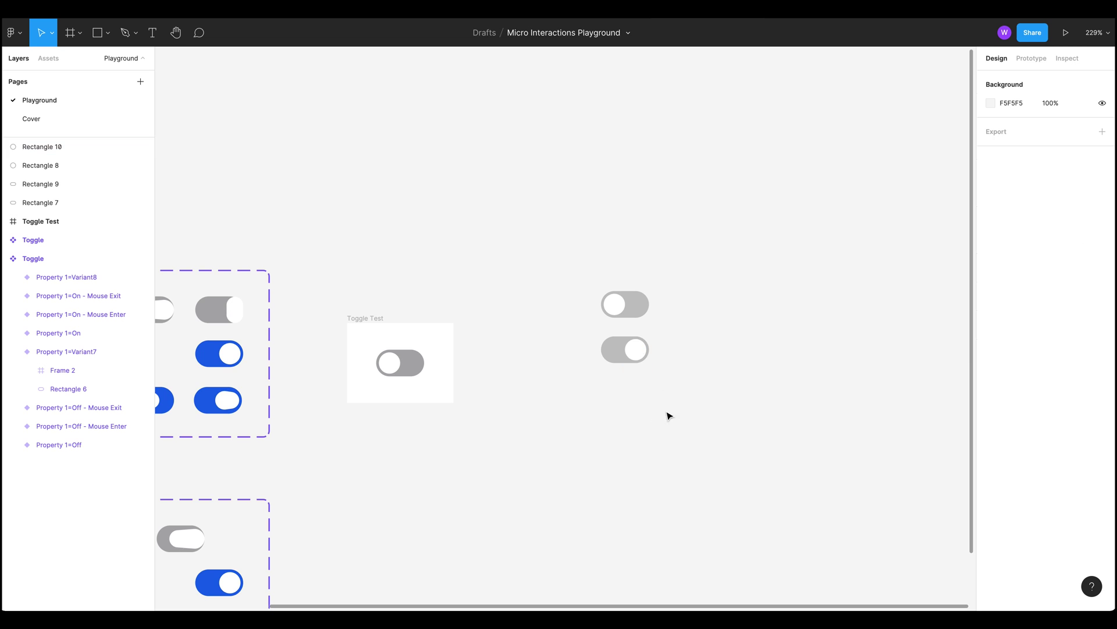
Step: Change the fill of the lower toggle's track to the purple 7B61FF
click(620, 358)
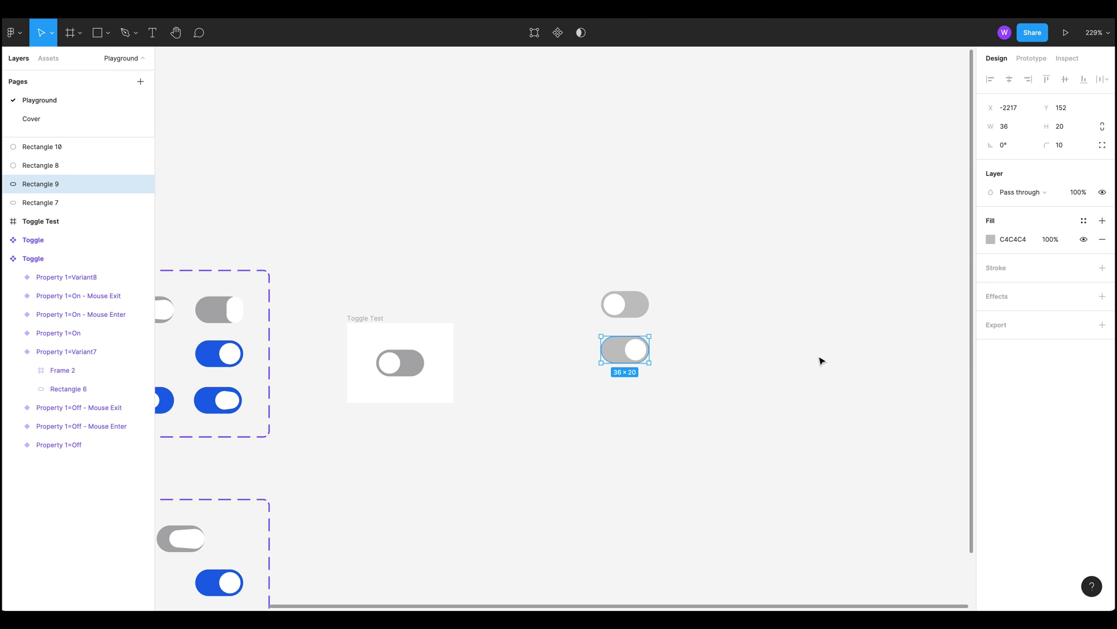
click(991, 239)
click(921, 489)
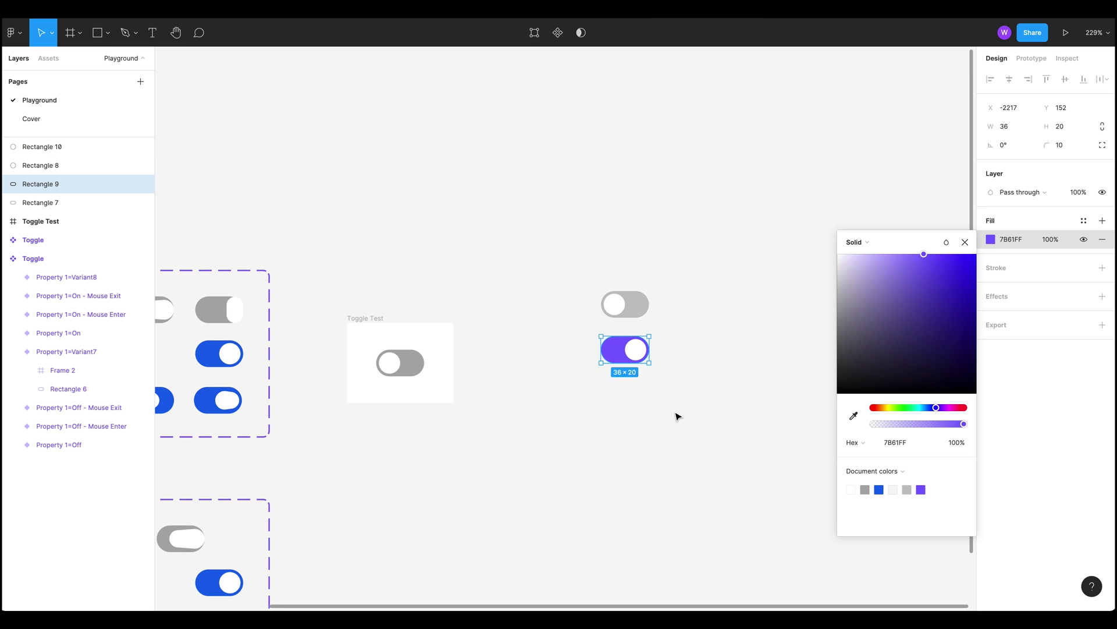
click(662, 458)
scroll(733, 389, left, 1)
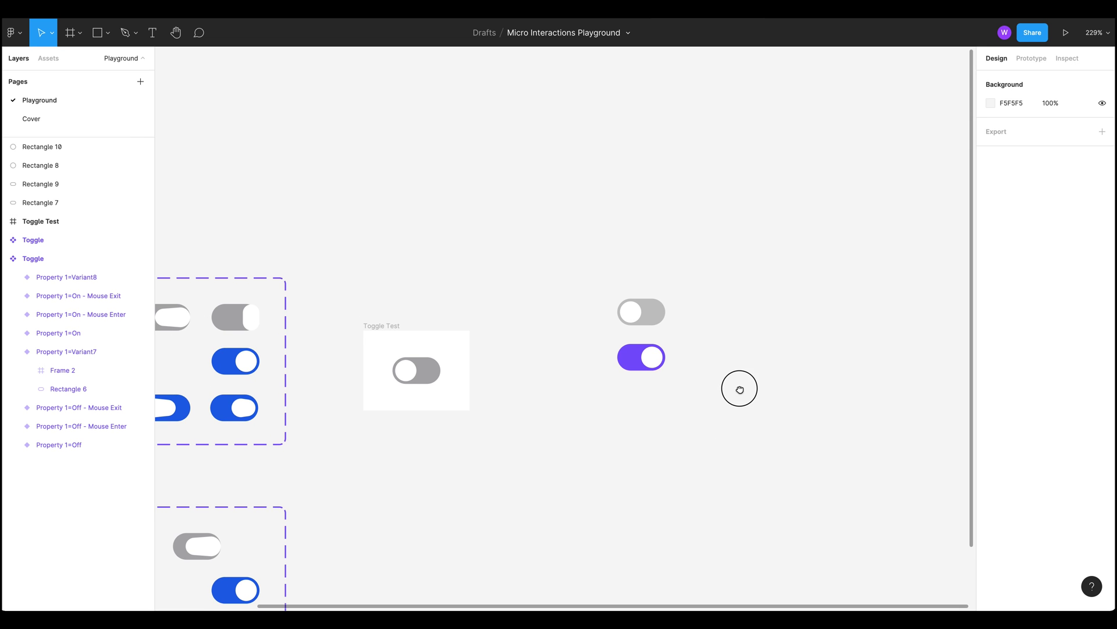
Step: Examine the knob shapes in the grey and blue variants of the existing Toggle component
drag(735, 409, 664, 334)
drag(682, 410, 811, 314)
click(638, 382)
drag(638, 382, 876, 238)
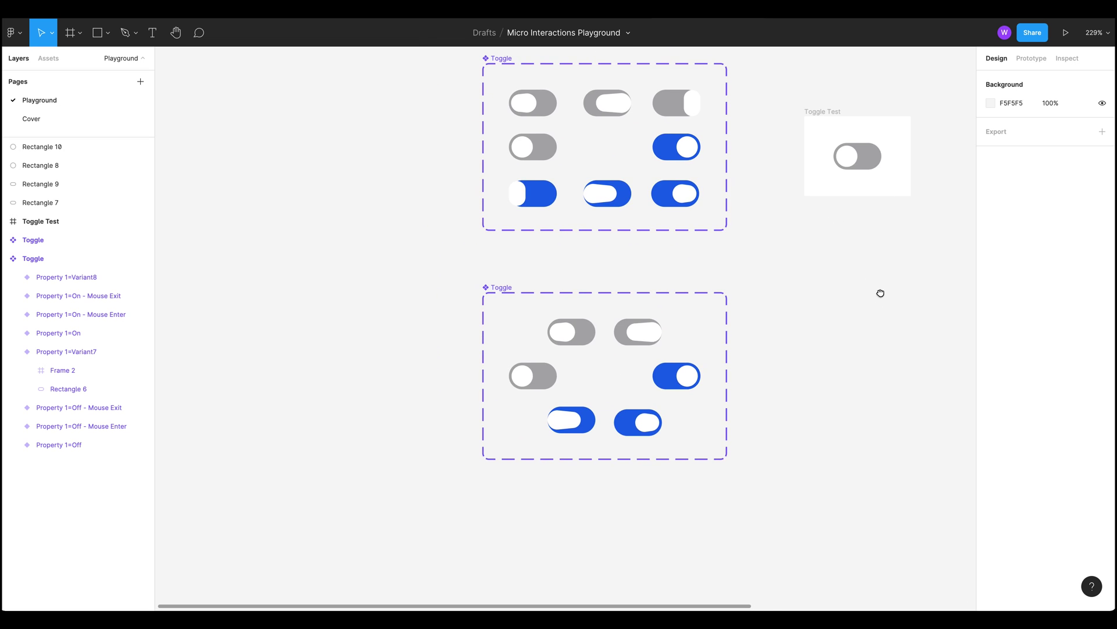
scroll(815, 407, up, 5)
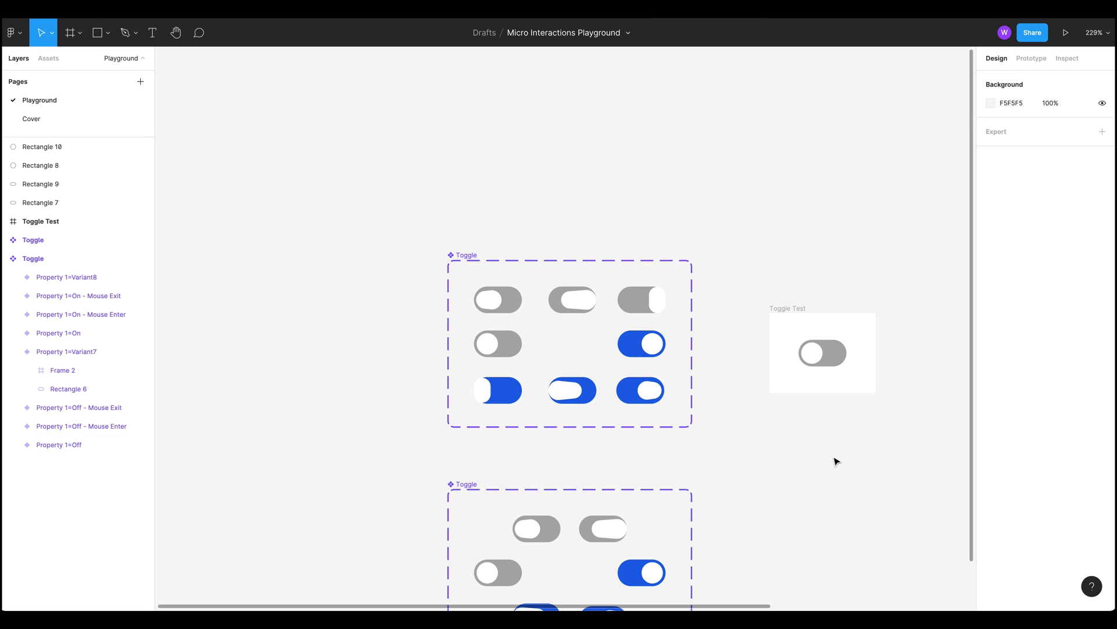
scroll(867, 470, right, 1)
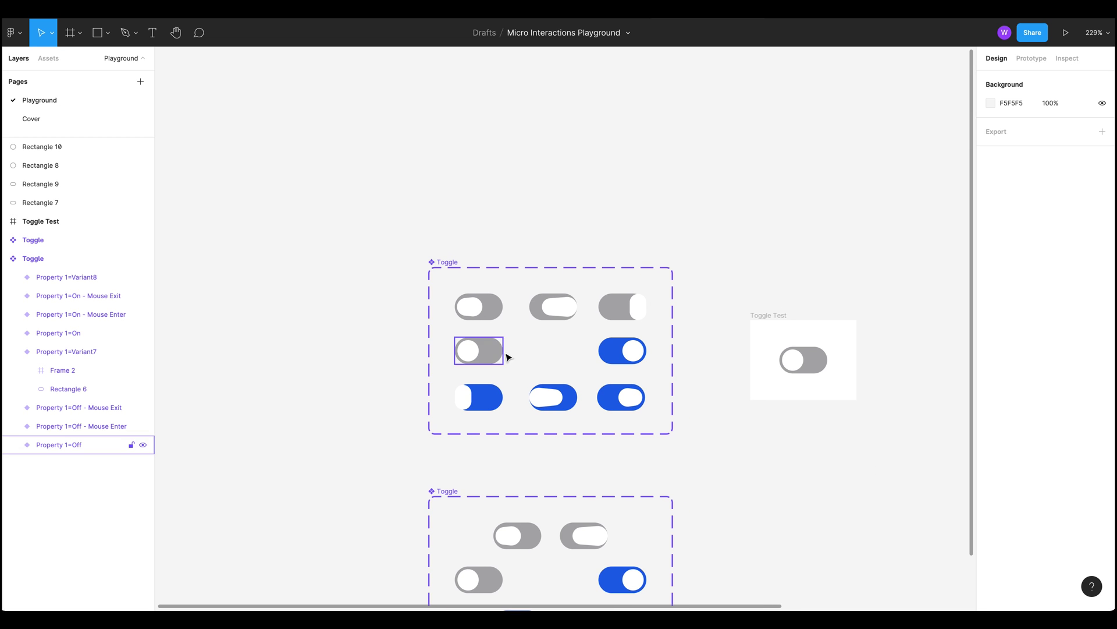
scroll(451, 311, up, 5)
scroll(465, 319, up, 5)
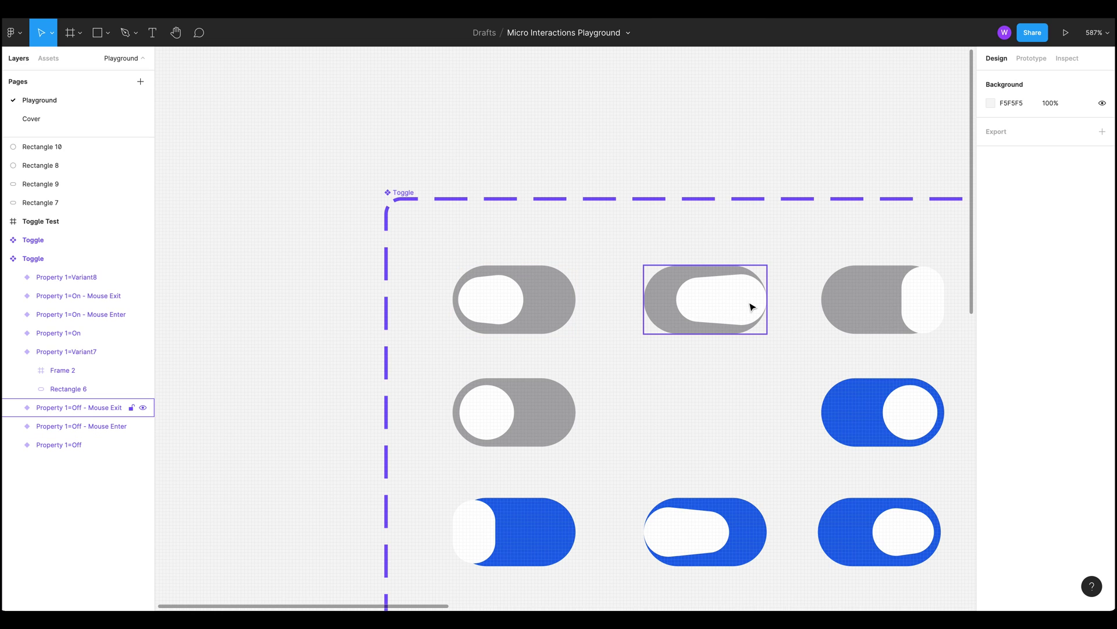
scroll(776, 305, right, 5)
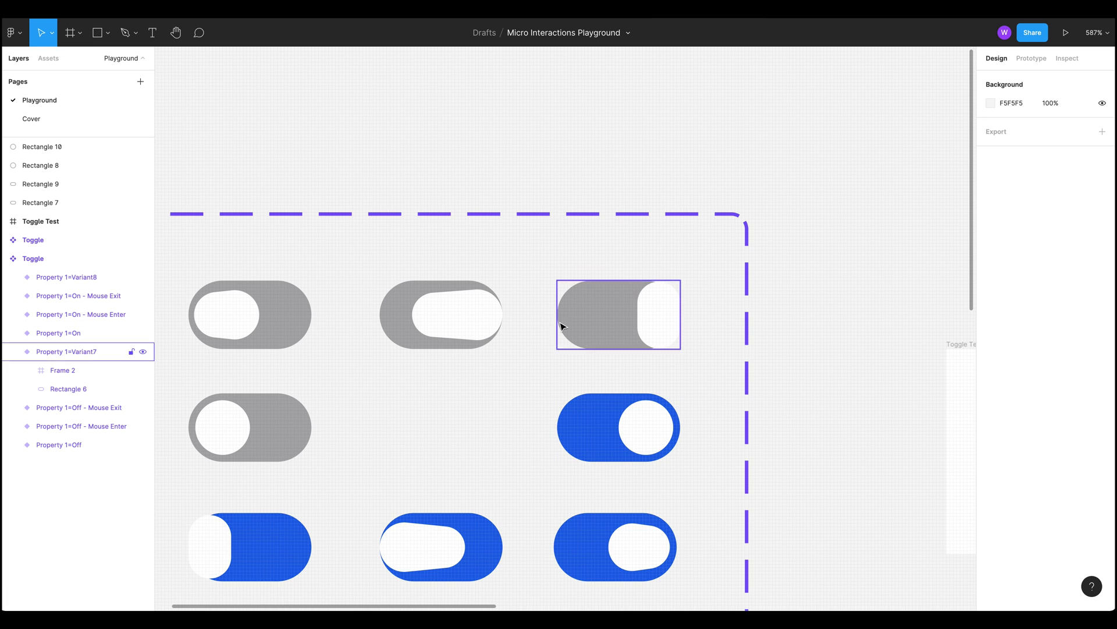
drag(531, 352, 669, 265)
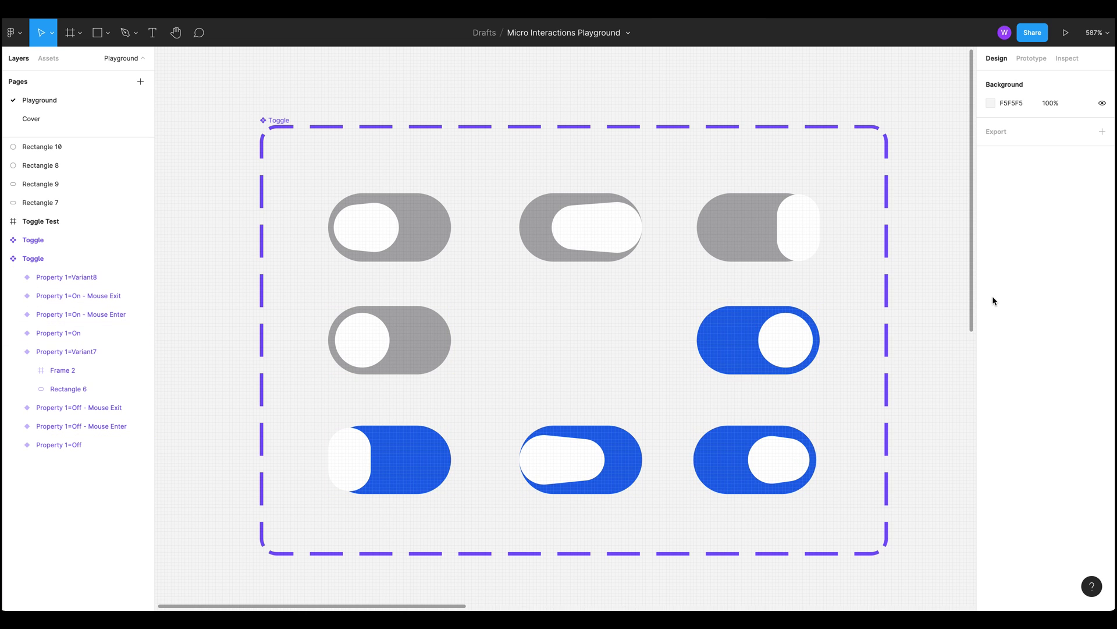
drag(918, 286, 609, 274)
scroll(636, 364, right, 1)
scroll(617, 387, down, 5)
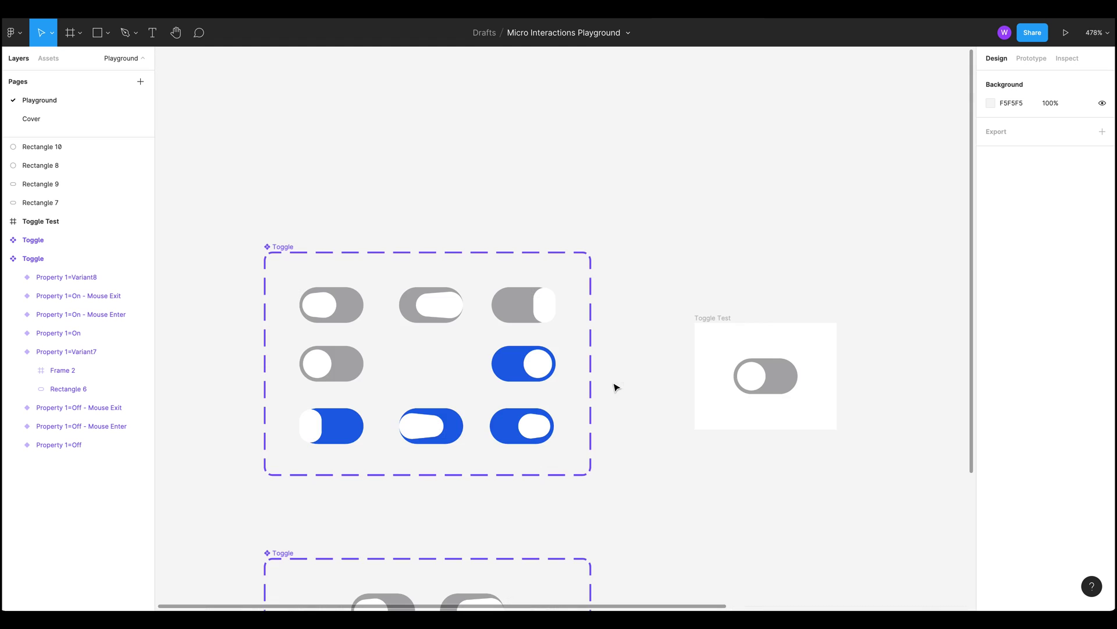
Step: Duplicate the new toggles into a three-column arrangement with four grey off copies and four purple on copies, leaving the centre empty
scroll(536, 407, down, 3)
scroll(535, 408, right, 5)
drag(618, 367, 792, 260)
drag(861, 379, 558, 399)
click(593, 475)
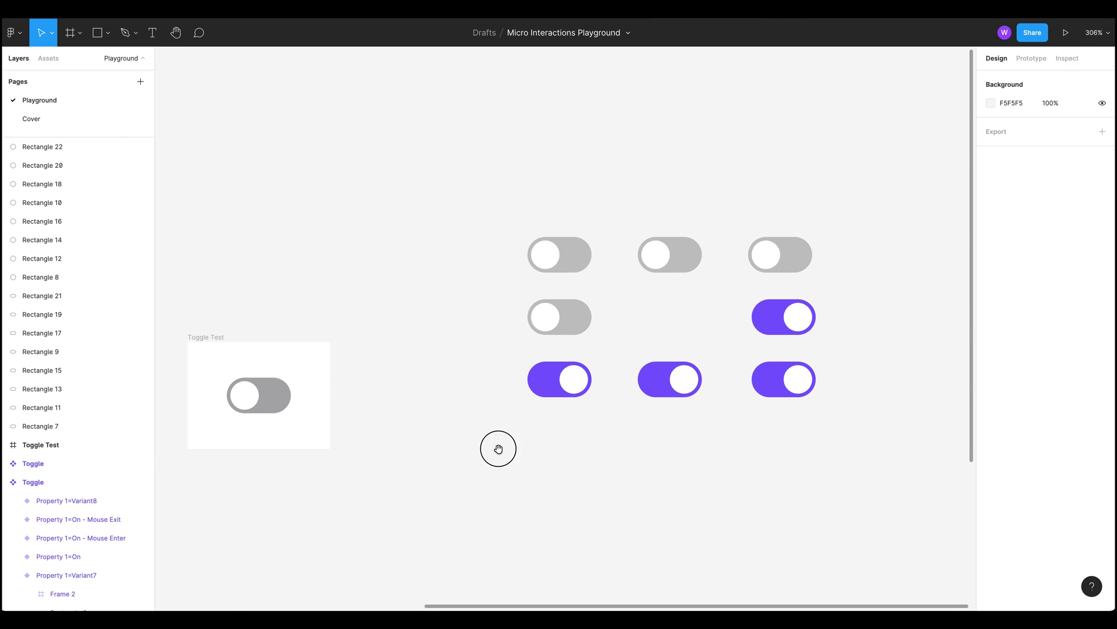
Step: Widen the white circle in the first top-row grey toggle to 19 × 16, extending its right edge
drag(498, 448, 566, 484)
scroll(625, 300, up, 5)
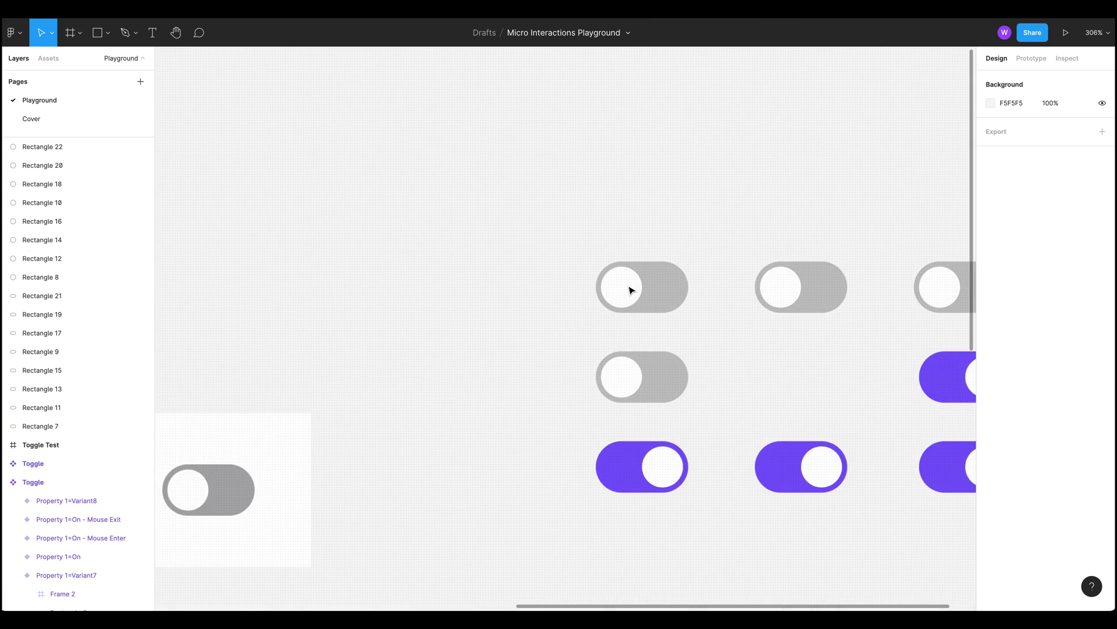
click(631, 289)
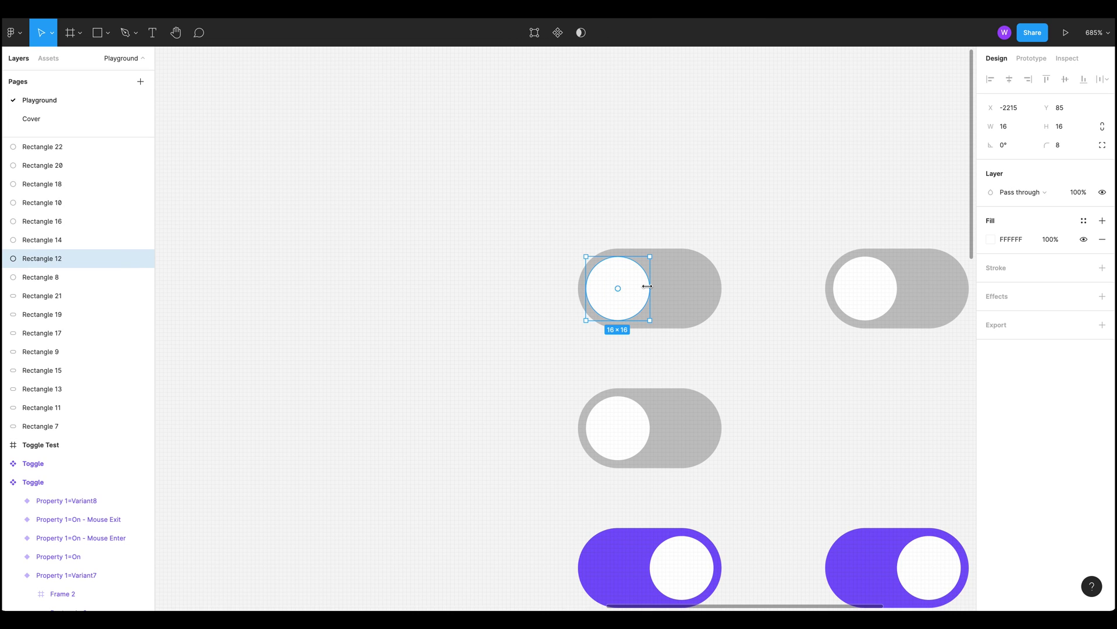
drag(647, 286, 662, 287)
Step: Taper the 19 × 16 knob by moving its two left corner points vertically toward each other
double_click(605, 297)
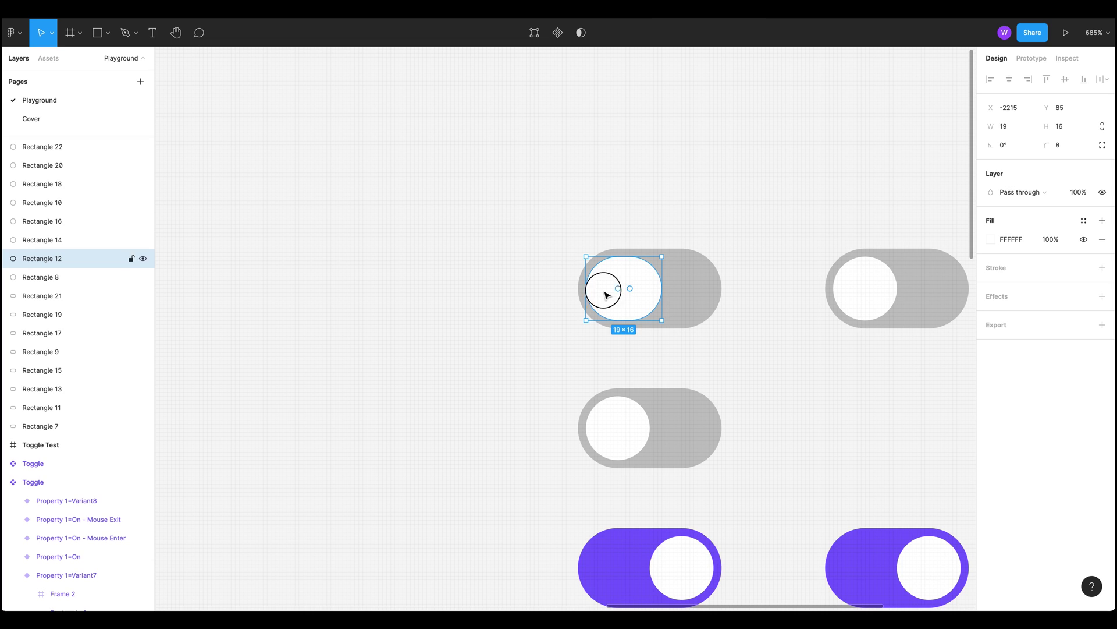
drag(586, 258, 586, 270)
drag(587, 320, 586, 309)
click(698, 381)
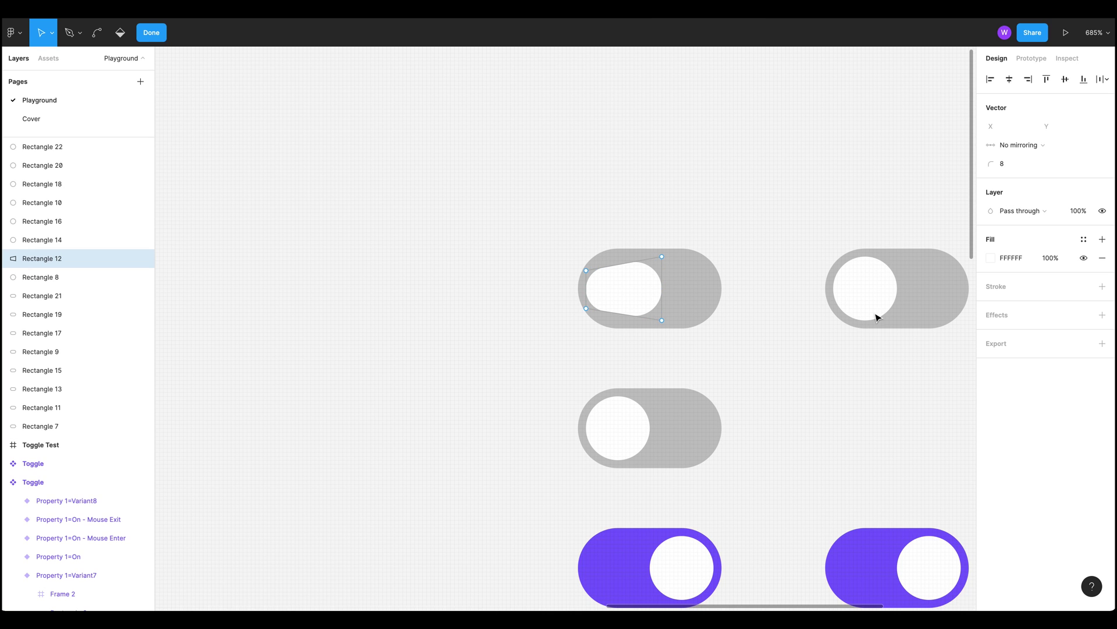
drag(923, 406, 773, 399)
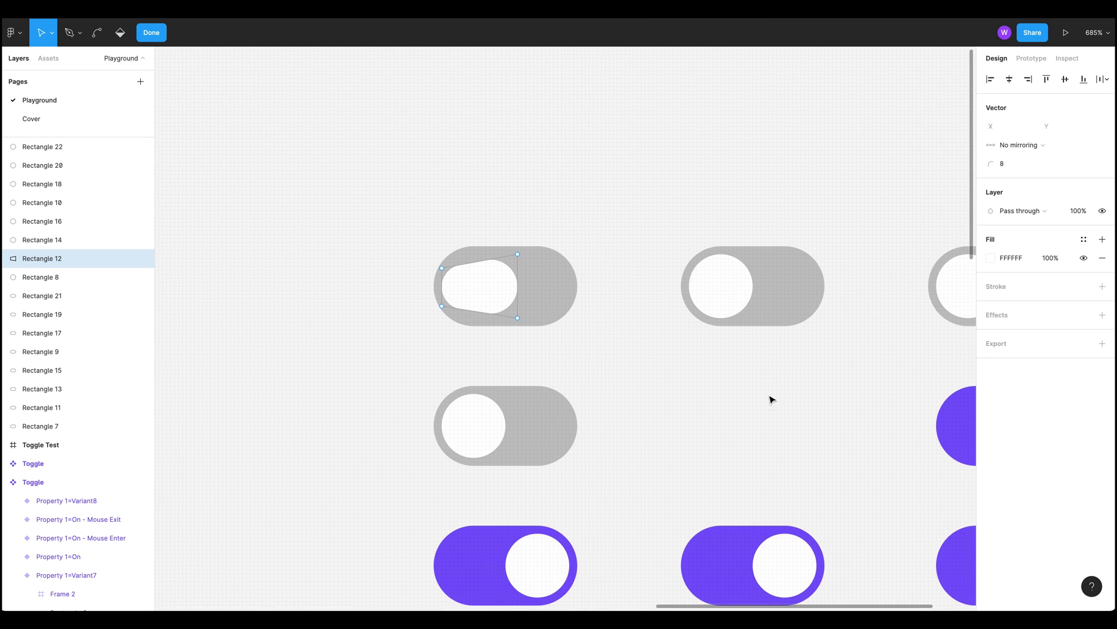
click(776, 420)
click(774, 426)
Step: Move the white circle in the middle top-row grey toggle to the right end of its track
scroll(708, 394, right, 3)
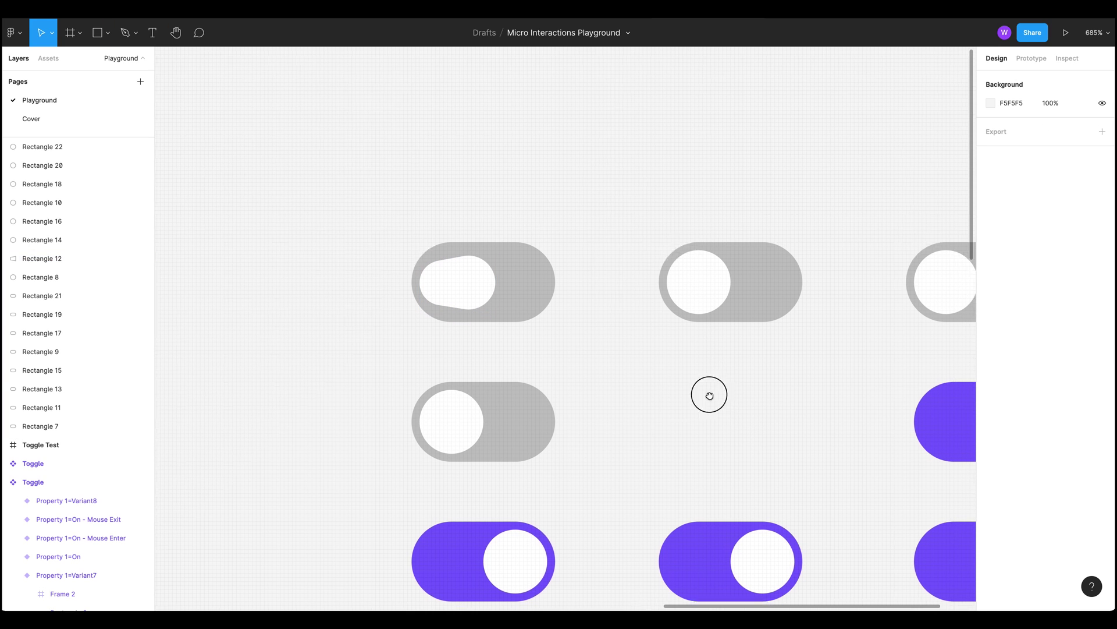
click(654, 285)
drag(653, 285, 703, 289)
key(Escape)
click(700, 287)
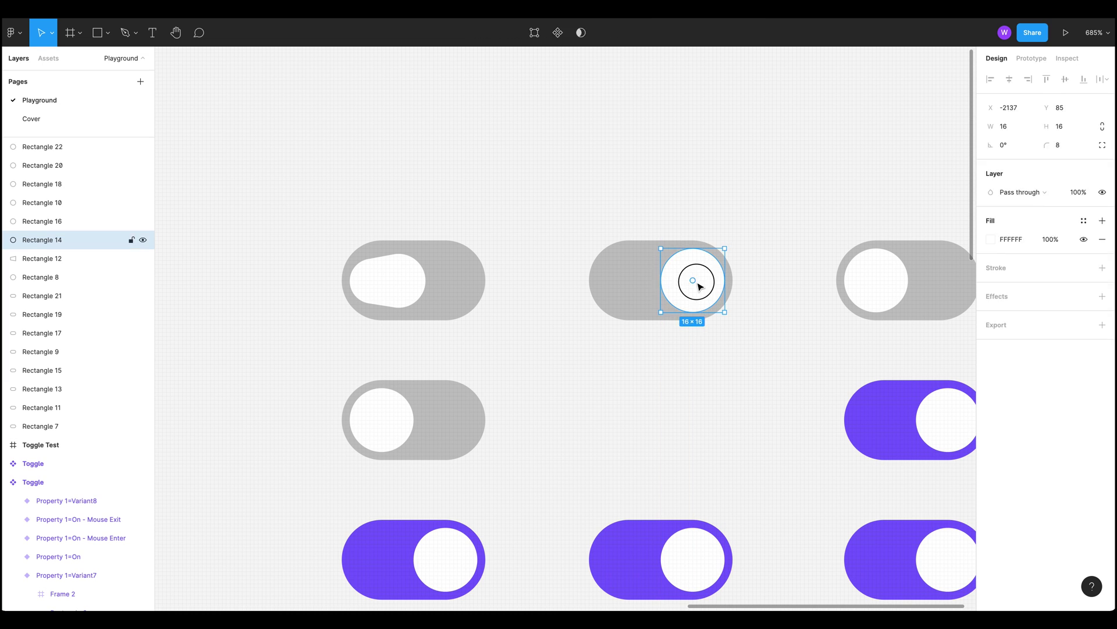
Step: Stretch the middle top-row toggle's knob leftward to 26 × 16 and taper it by bringing its two left corner points together
double_click(685, 289)
key(Escape)
drag(663, 288, 621, 266)
double_click(656, 269)
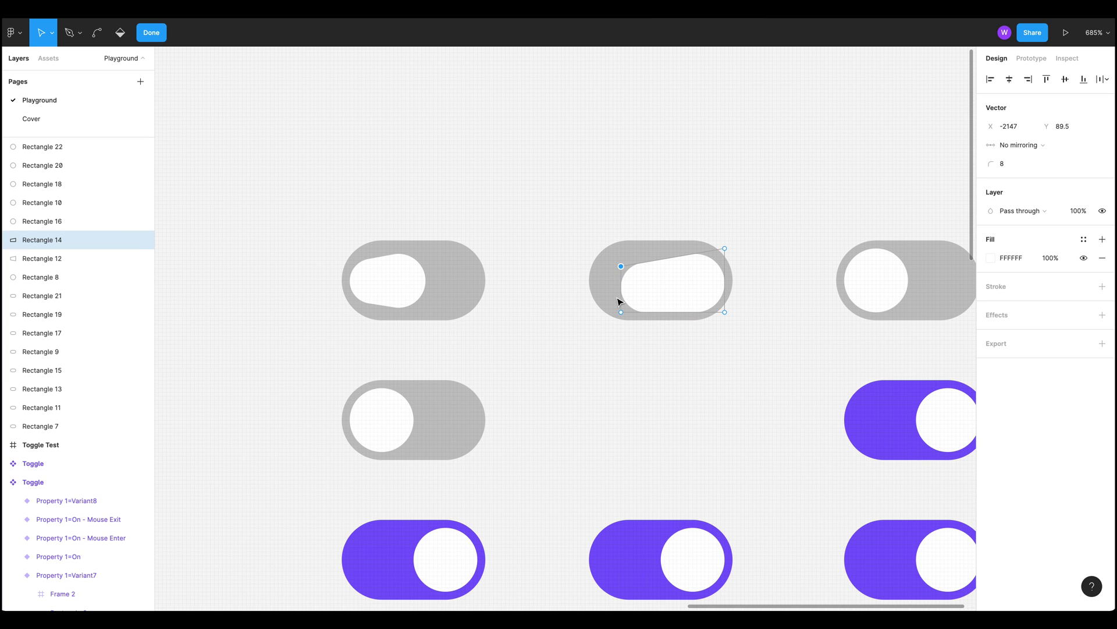
drag(621, 313, 623, 295)
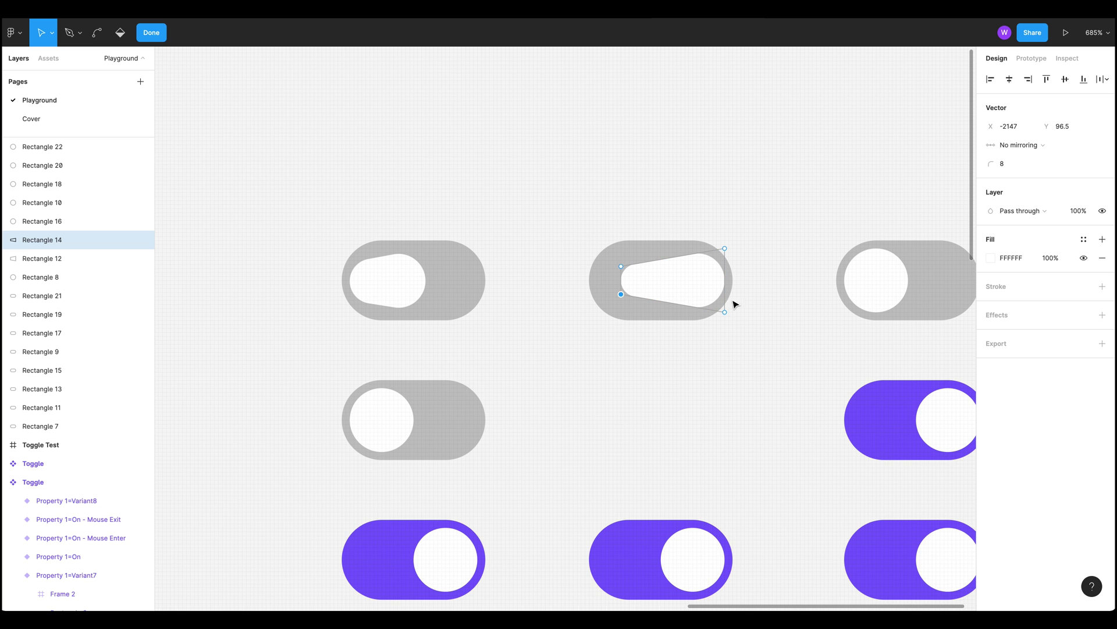
scroll(703, 371, left, 6)
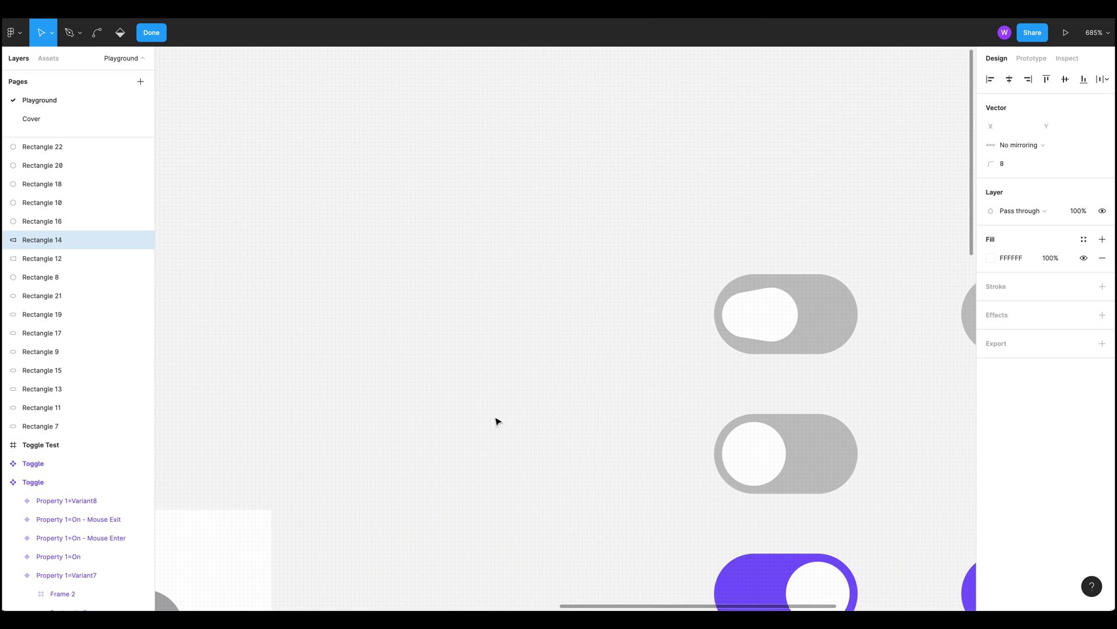
key(Escape)
key(Escape)
scroll(479, 437, down, 5)
Step: Compare the tapered knob with the existing component's variant and move it 2 px right to meet the track's right edge
scroll(539, 262, left, 8)
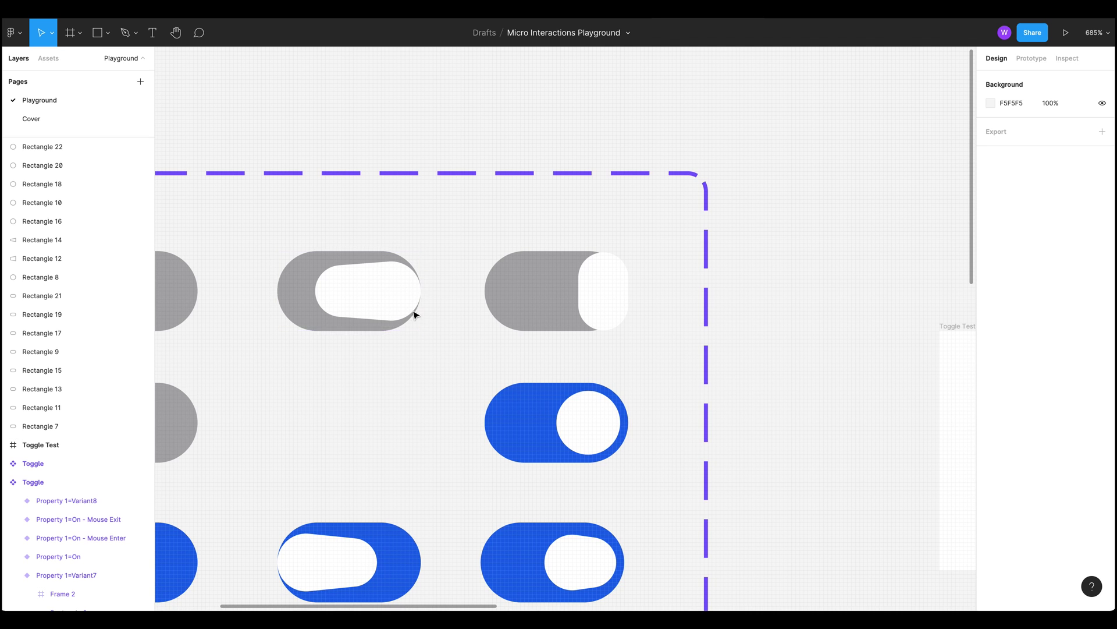
scroll(853, 298, right, 20)
scroll(941, 262, up, 3)
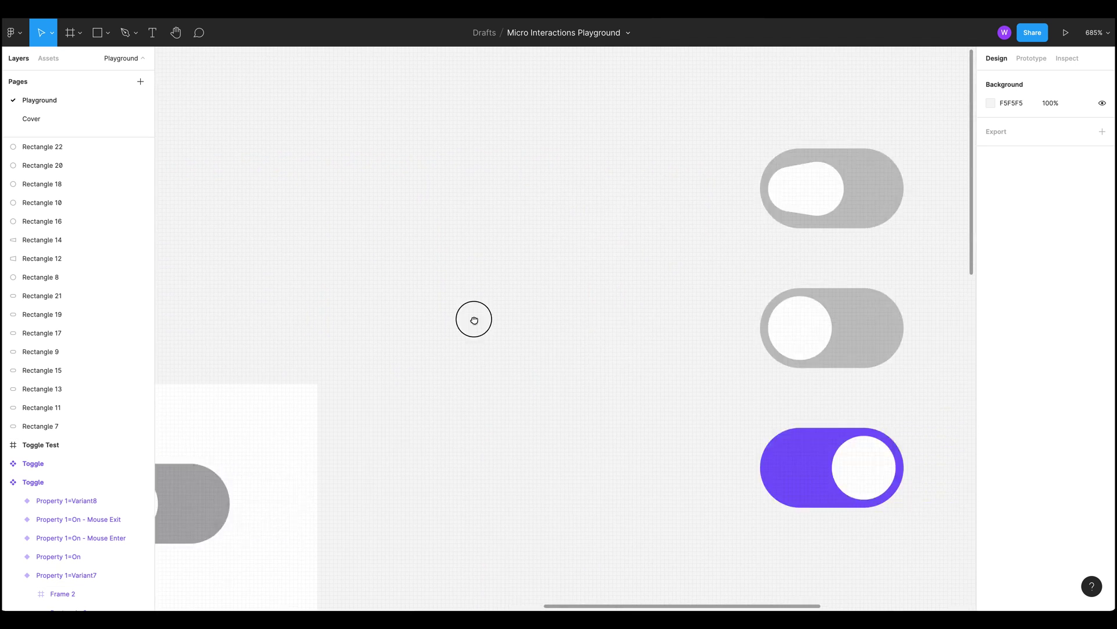
click(697, 280)
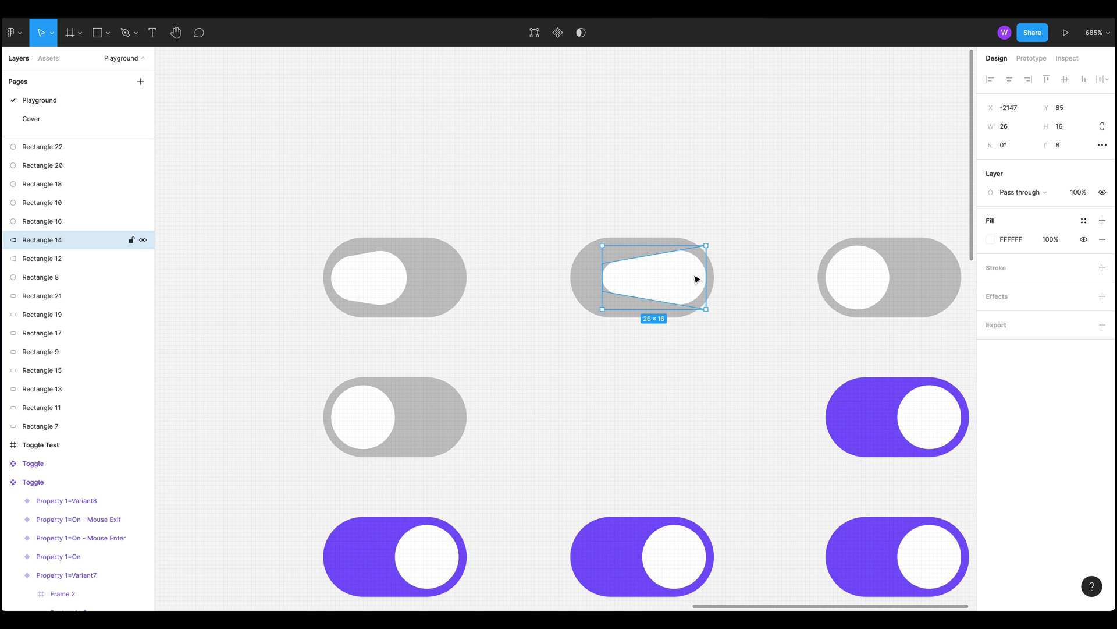
key(Right)
key(Right)
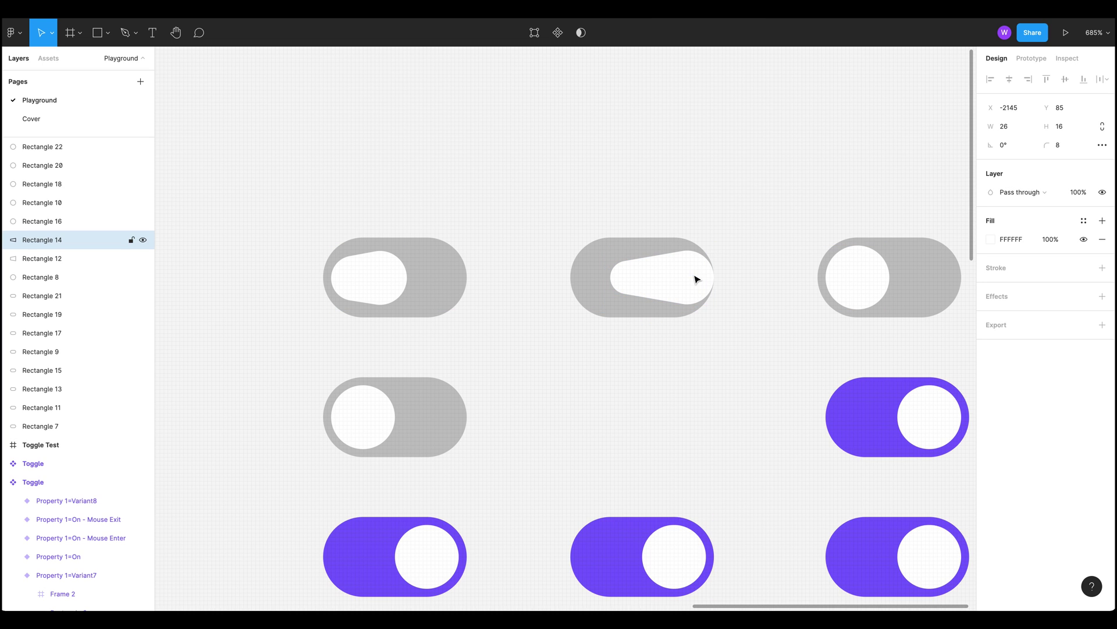
click(806, 408)
Step: Move the circle in the third top-row grey toggle to the track's right end and stretch it vertically to 16 × 22
drag(774, 386, 562, 381)
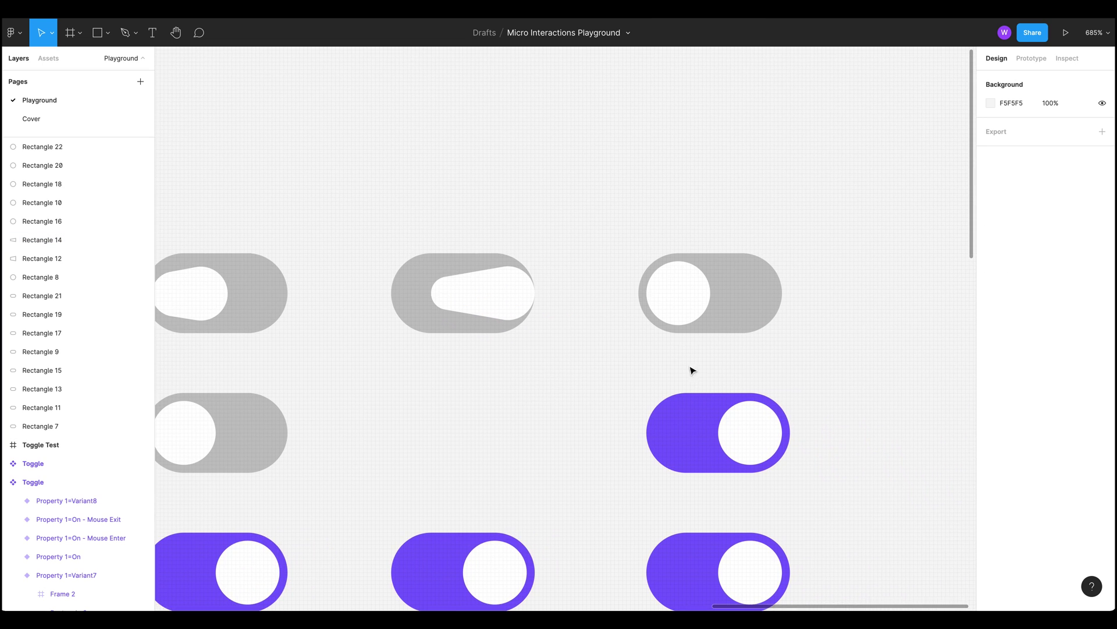
click(679, 293)
drag(678, 294, 750, 248)
key(alt)
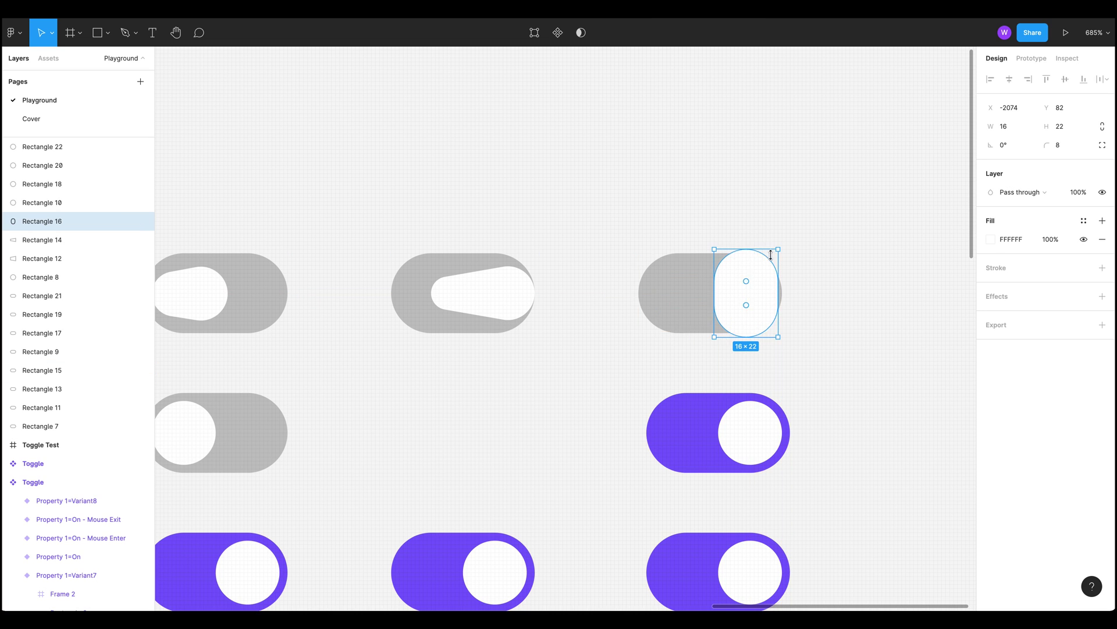
click(814, 292)
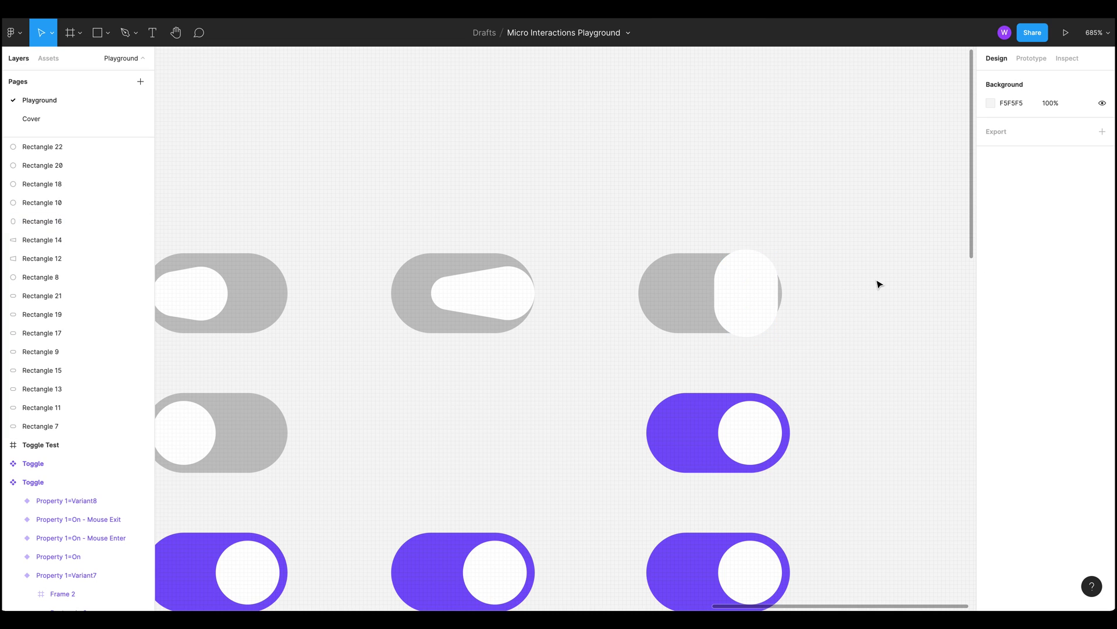
Step: Try to adjust the corner radius of the two right corner points on the 16 × 22 knob
double_click(760, 288)
click(778, 250)
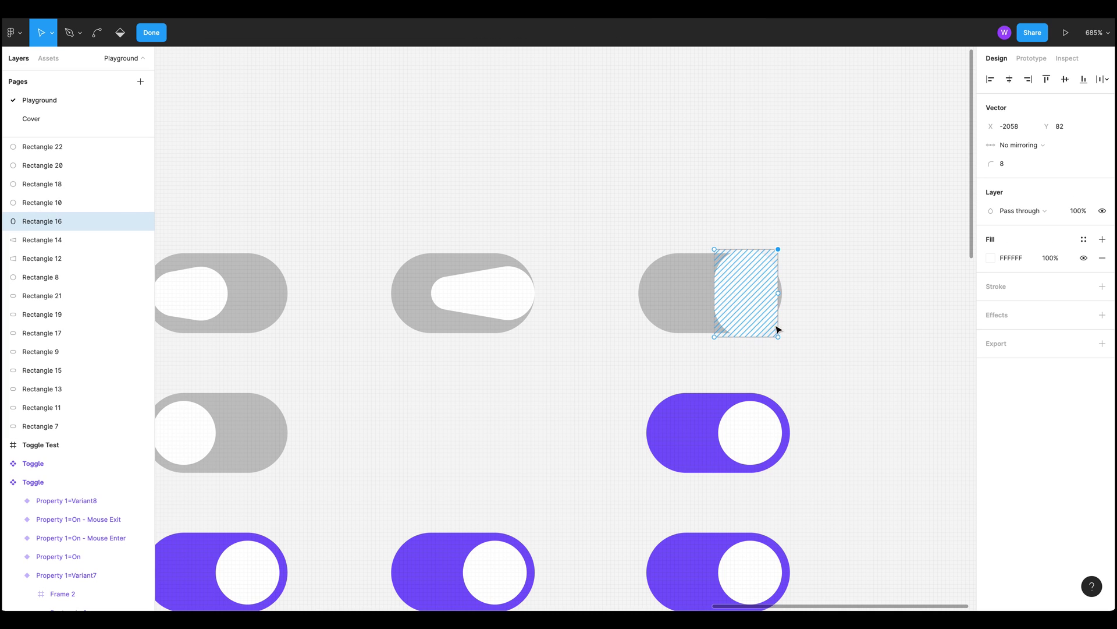
shift+click(778, 337)
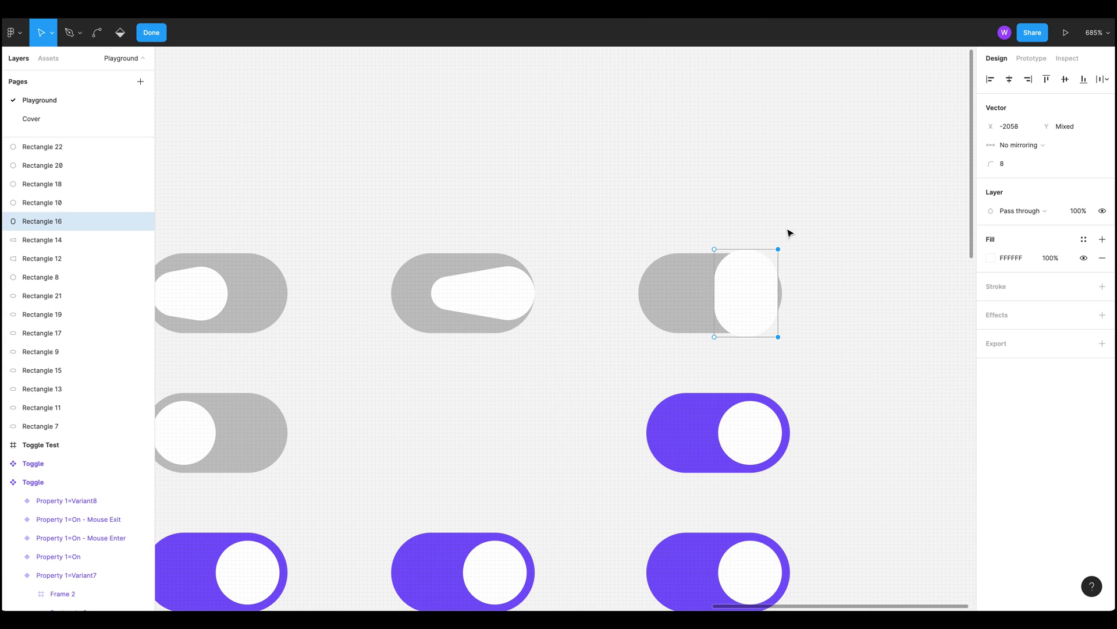
click(1012, 167)
key(Return)
click(827, 285)
key(Escape)
key(Escape)
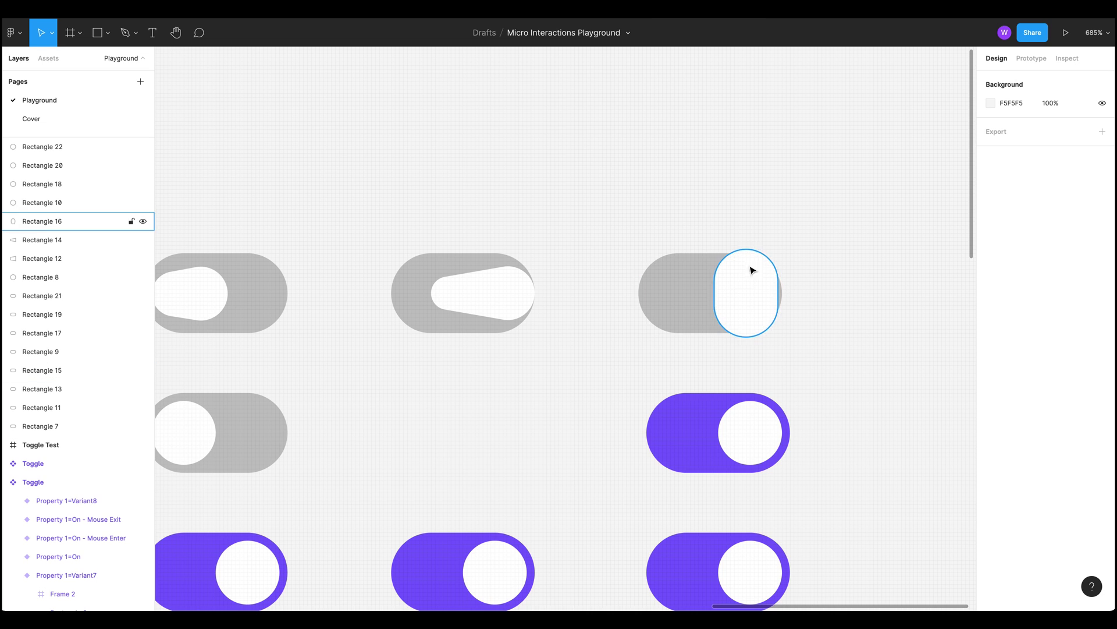
Step: Move the 16 × 22 knob slightly right until it is flush with the grey track's right edge
click(754, 298)
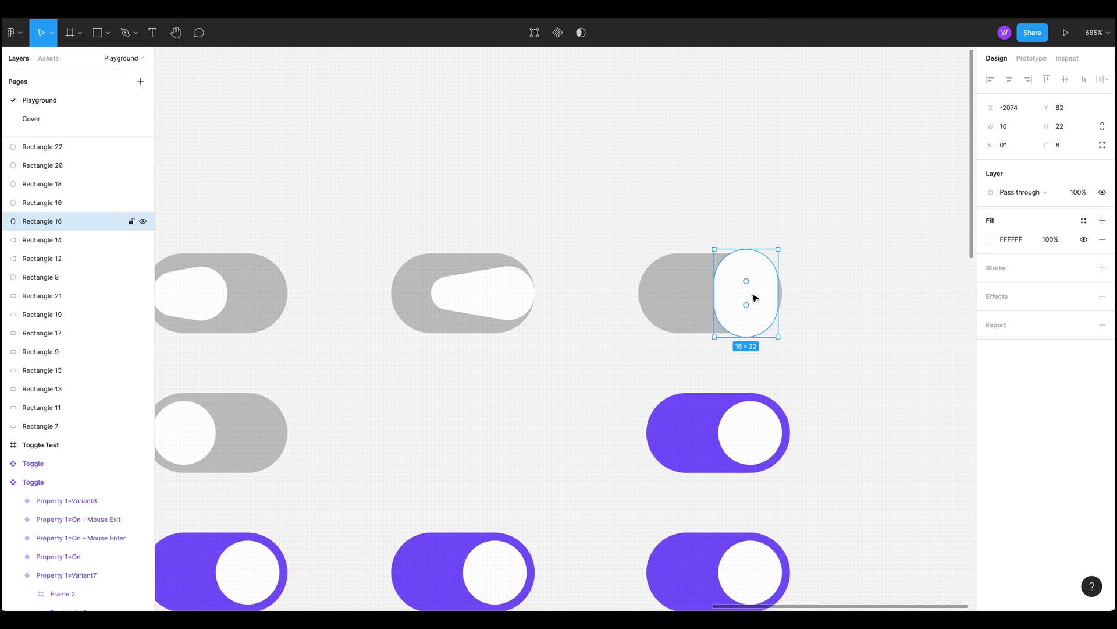
drag(754, 298, 759, 298)
click(878, 239)
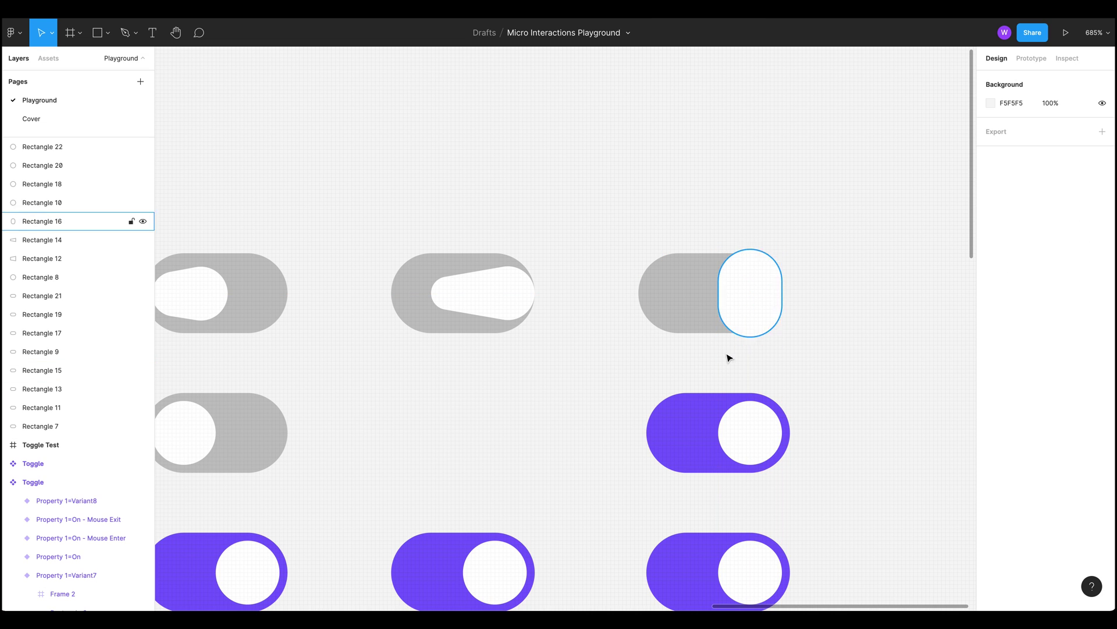
Step: Widen the knob in the third bottom-row purple toggle to 19 px and shift it 3 px left to restore its right inset
scroll(614, 342, down, 3)
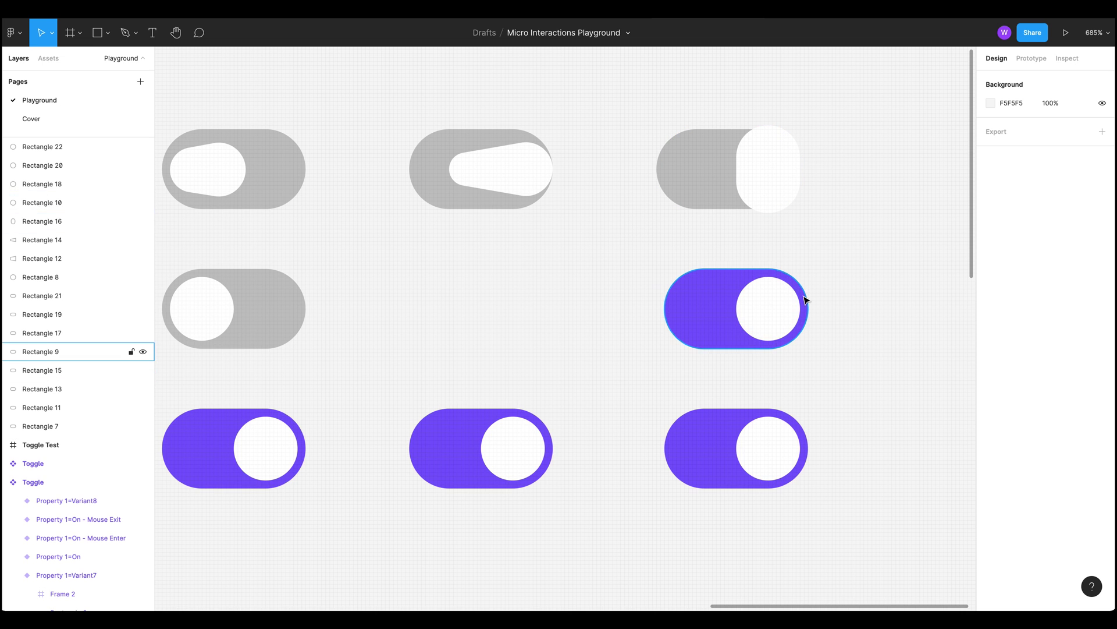
drag(860, 382, 964, 355)
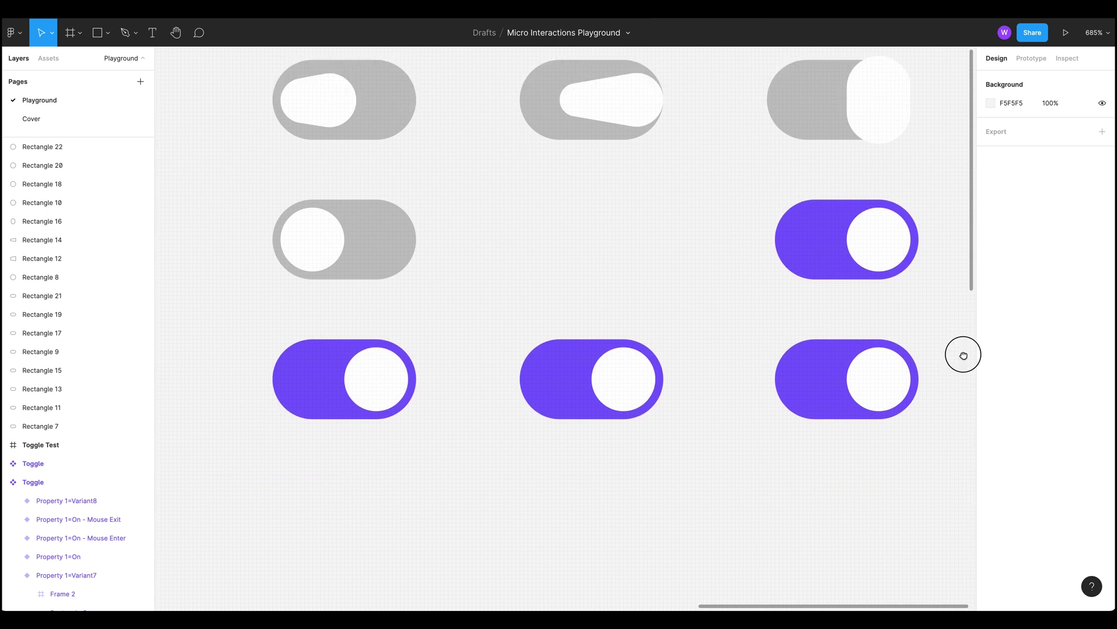
scroll(963, 355, up, 2)
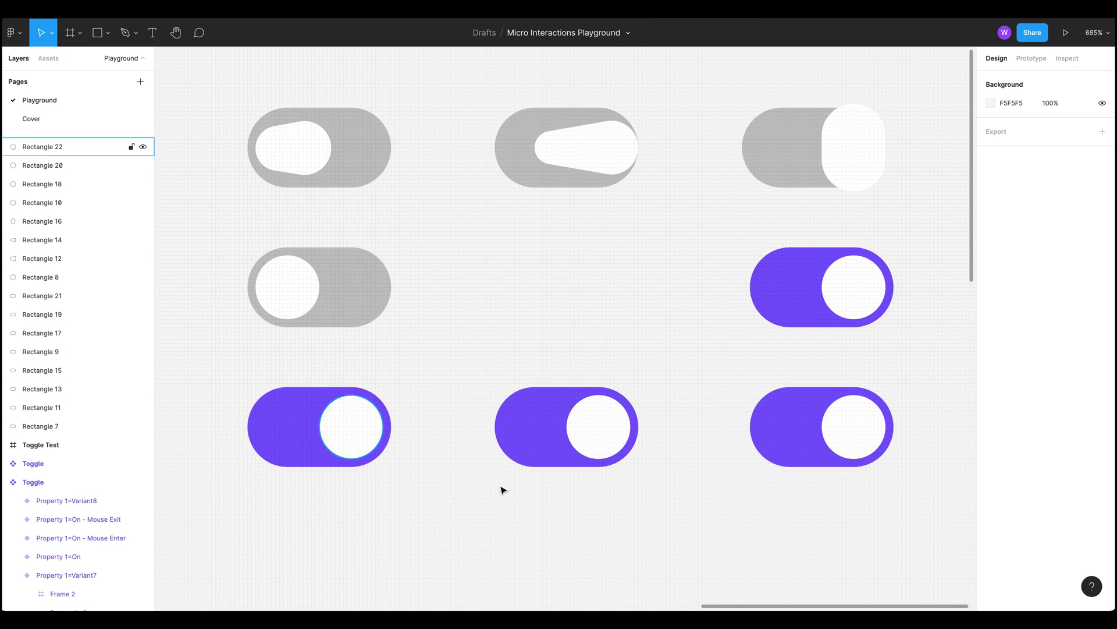
click(827, 448)
click(173, 202)
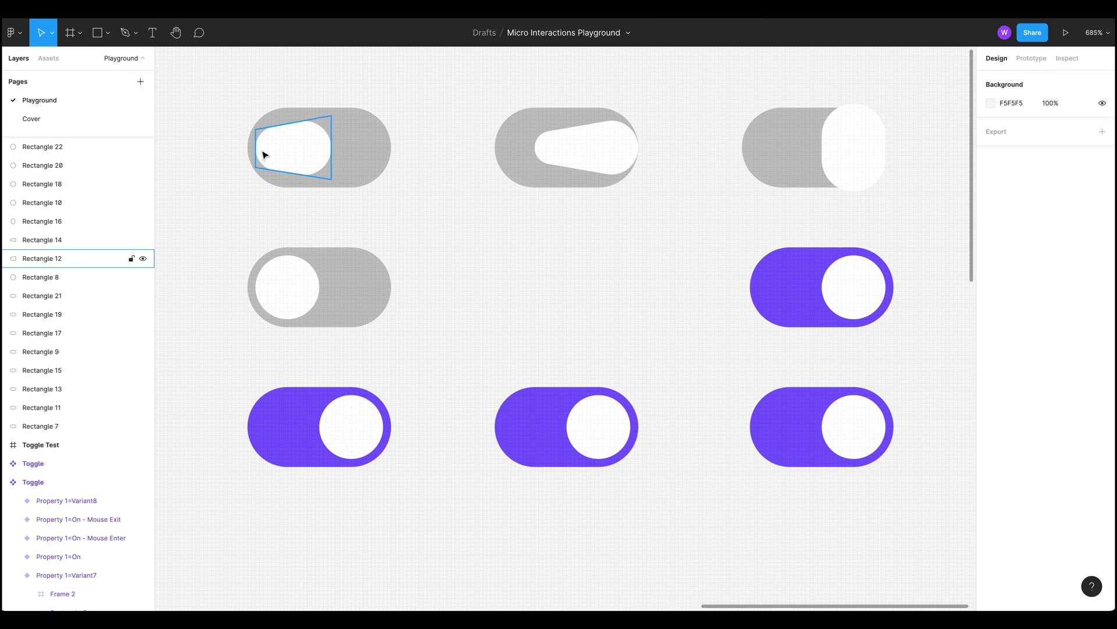
click(263, 154)
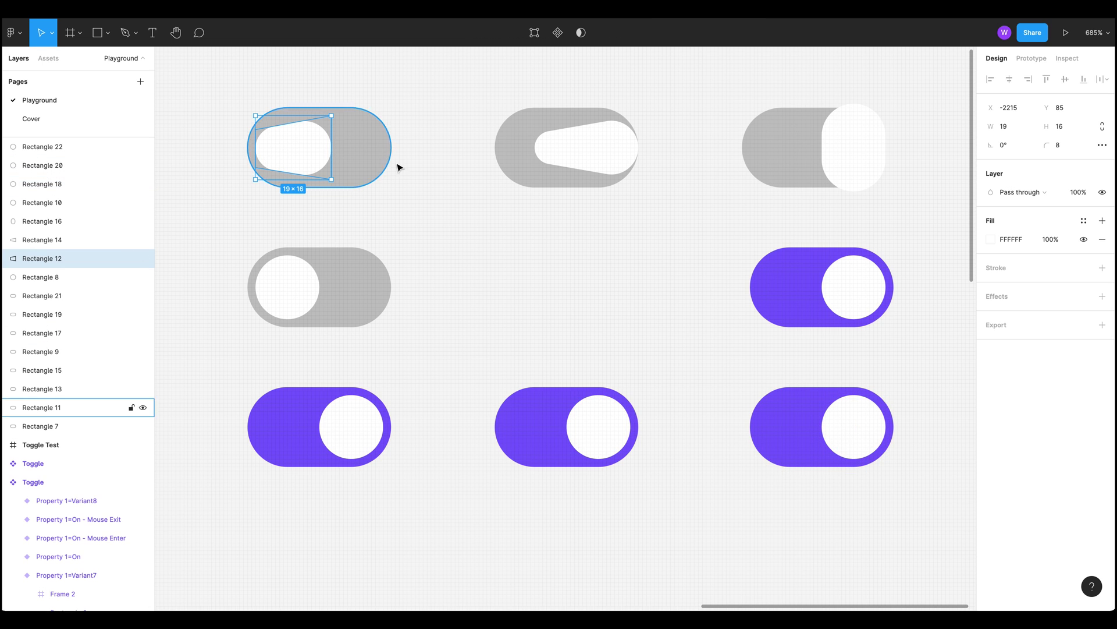
click(832, 404)
click(1003, 132)
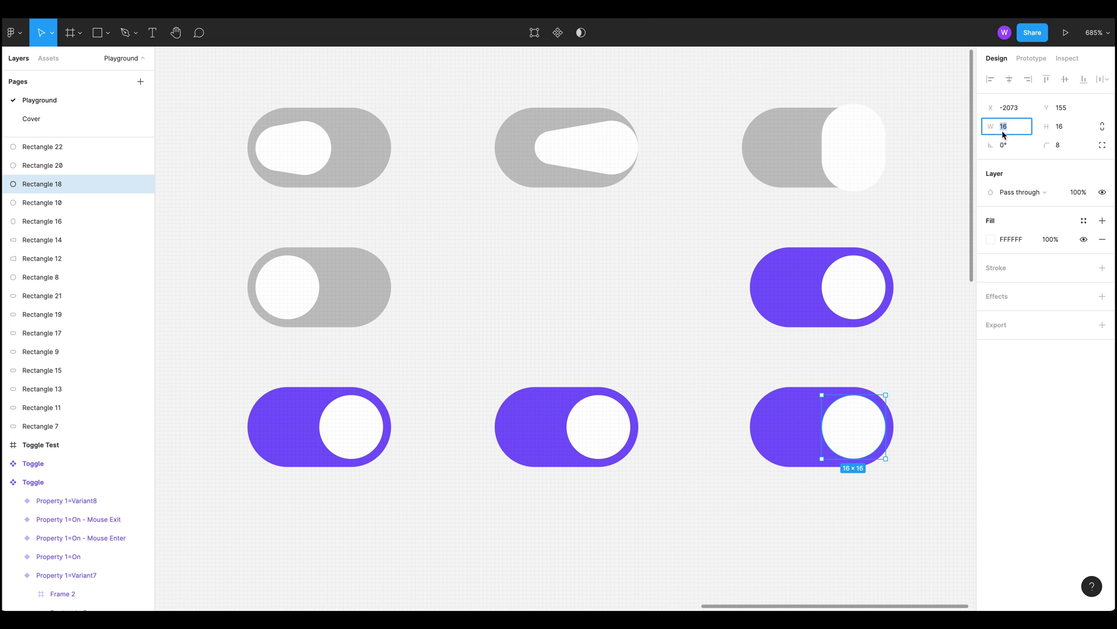
text(19)
key(Return)
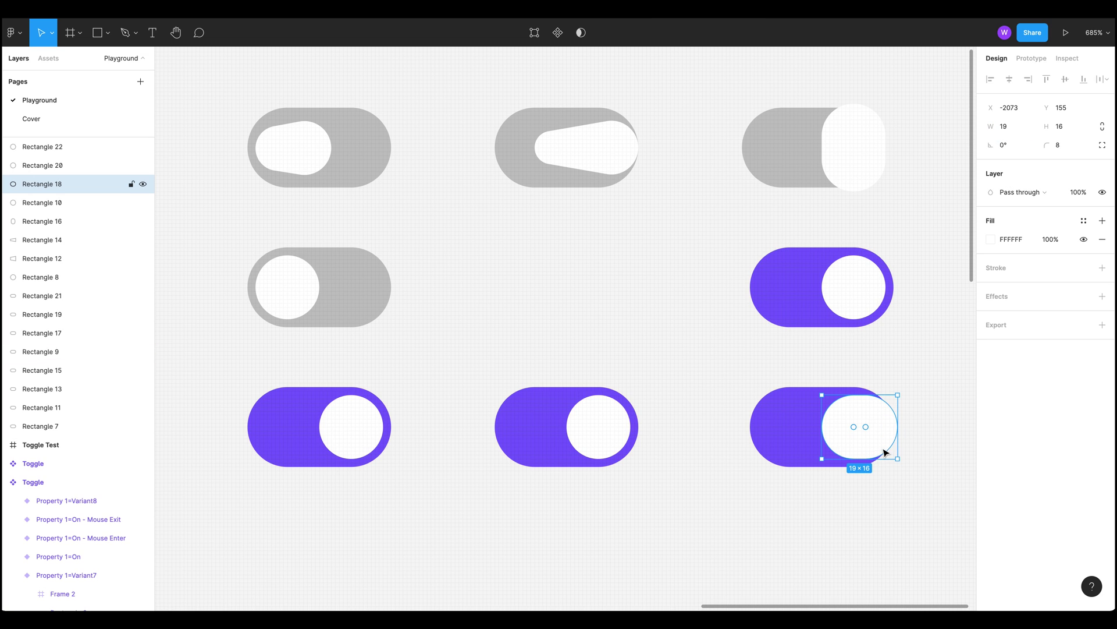
drag(873, 449, 865, 444)
click(896, 507)
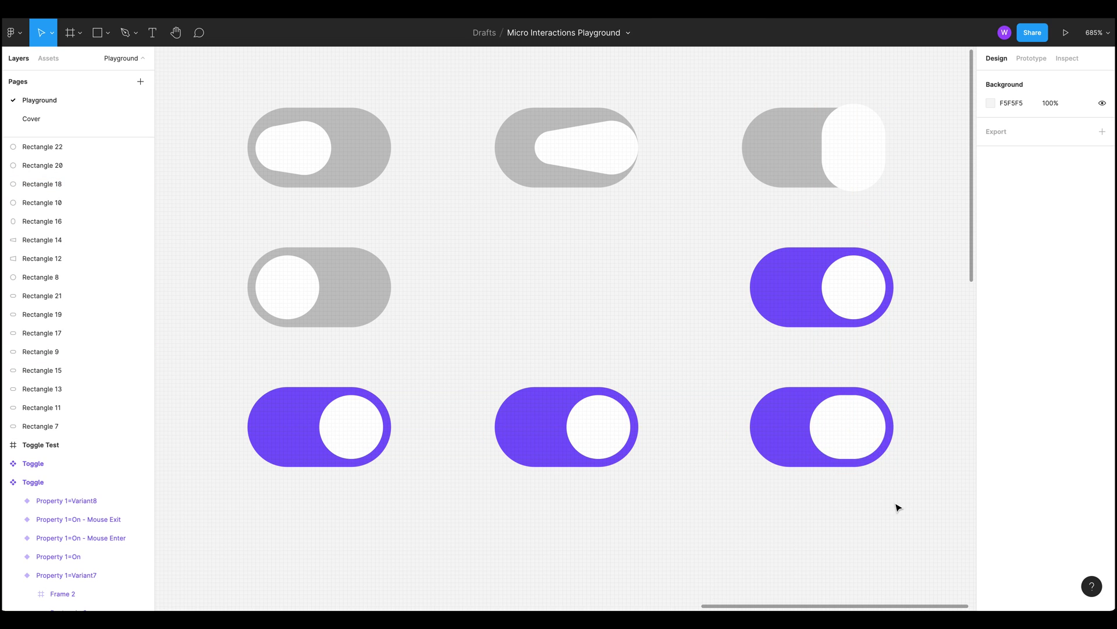
Step: Taper the 19 × 16 knob in the third purple toggle by moving its two right corner points vertically inward
double_click(853, 452)
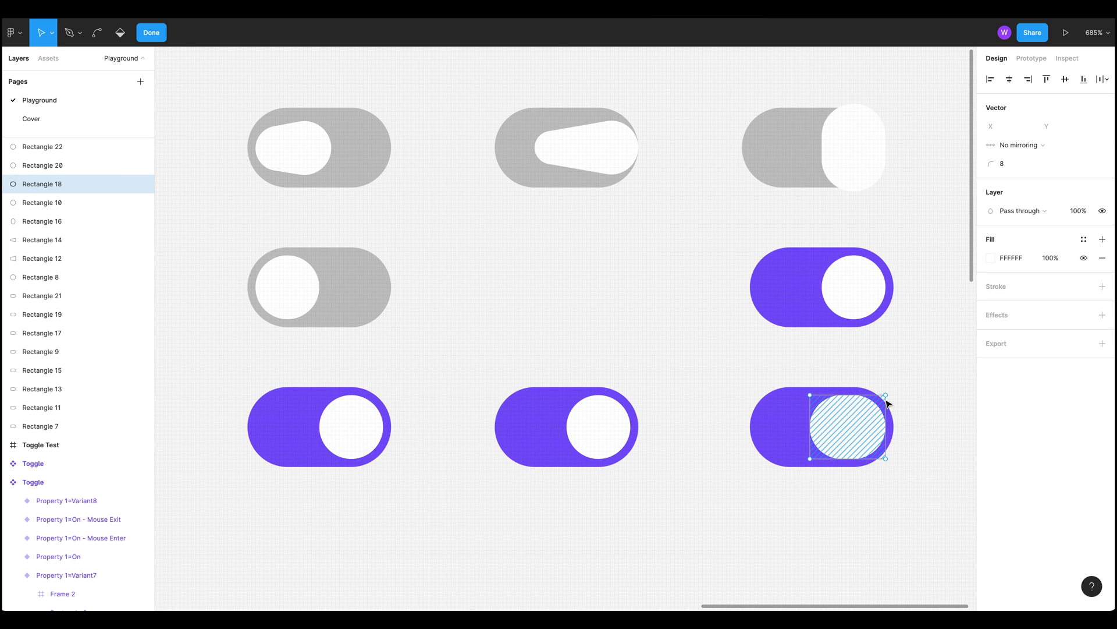
drag(886, 395, 886, 404)
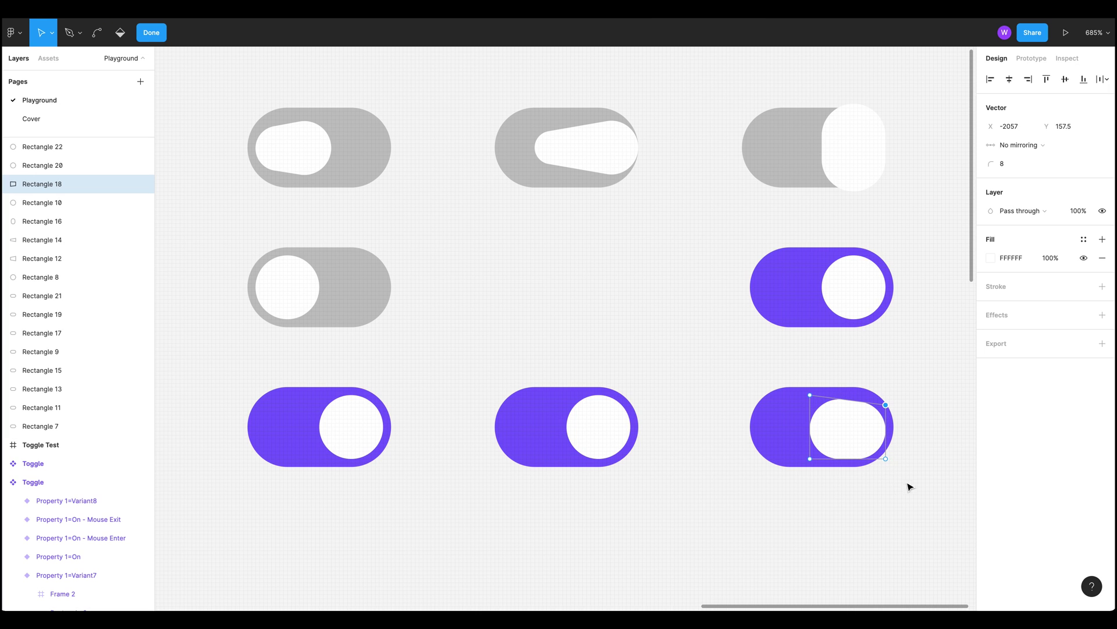
click(894, 467)
drag(887, 459, 886, 449)
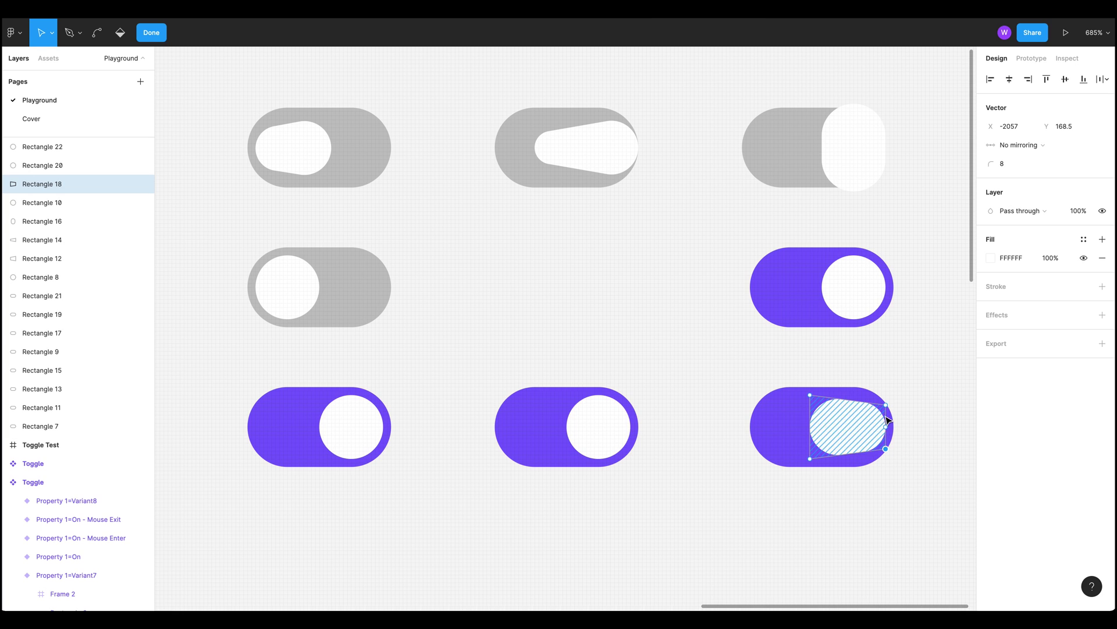
drag(887, 406, 888, 411)
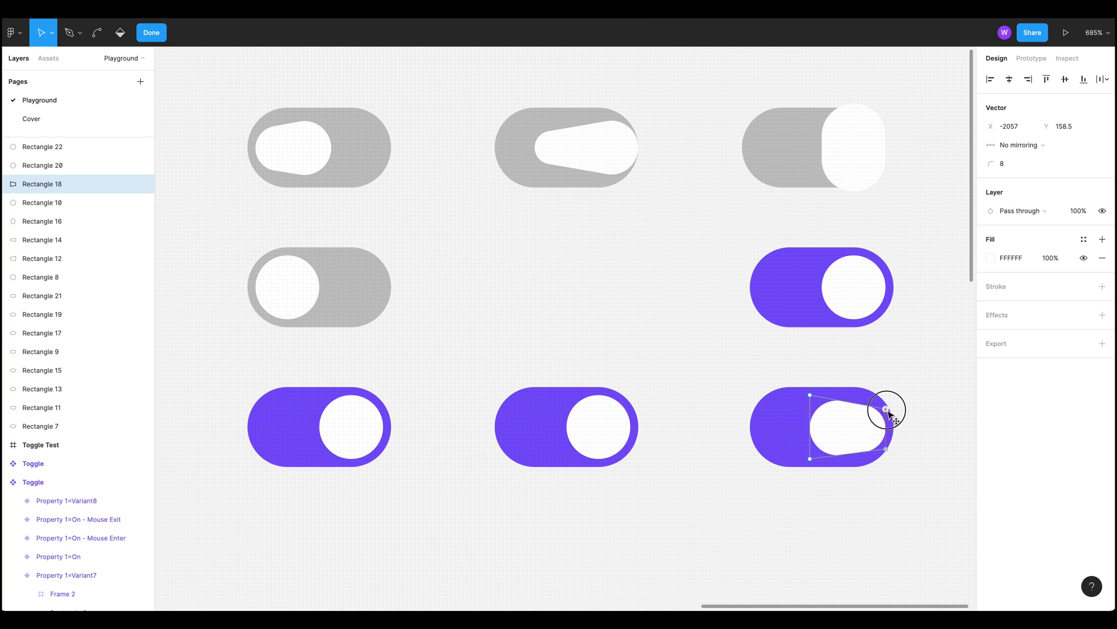
key(Escape)
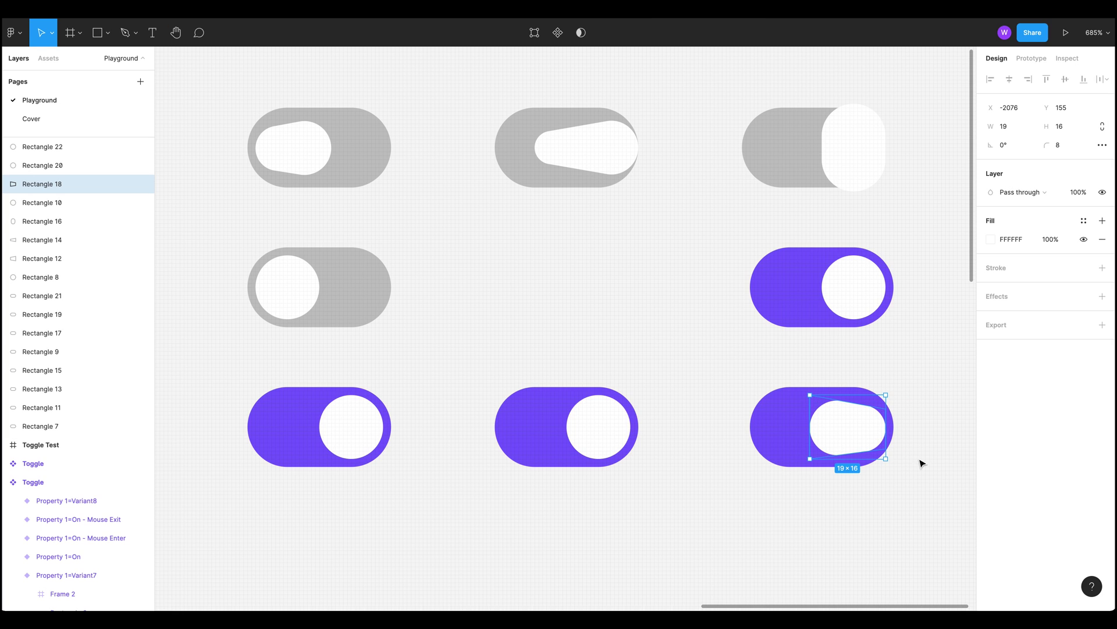
Step: Raise the upper right corner point of the 19 × 16 knob slightly to even out its taper
double_click(871, 429)
drag(886, 411, 887, 404)
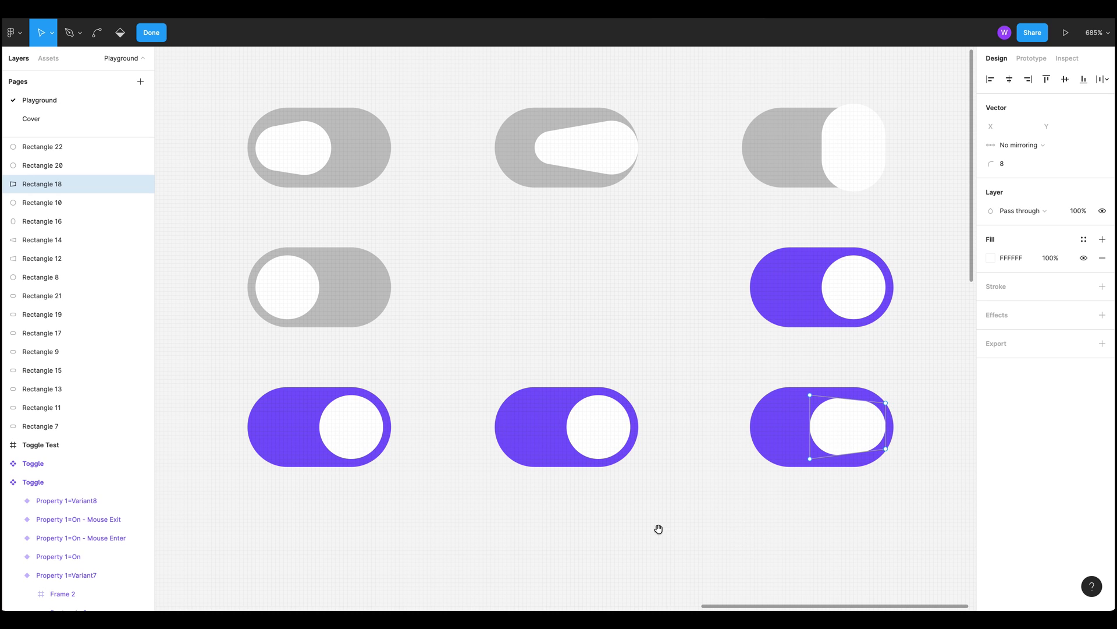
drag(658, 528, 708, 504)
key(Escape)
key(Escape)
Step: Move the circle in the middle bottom-row purple toggle to the track's left edge and widen it to 26 px
drag(670, 403, 591, 409)
click(632, 519)
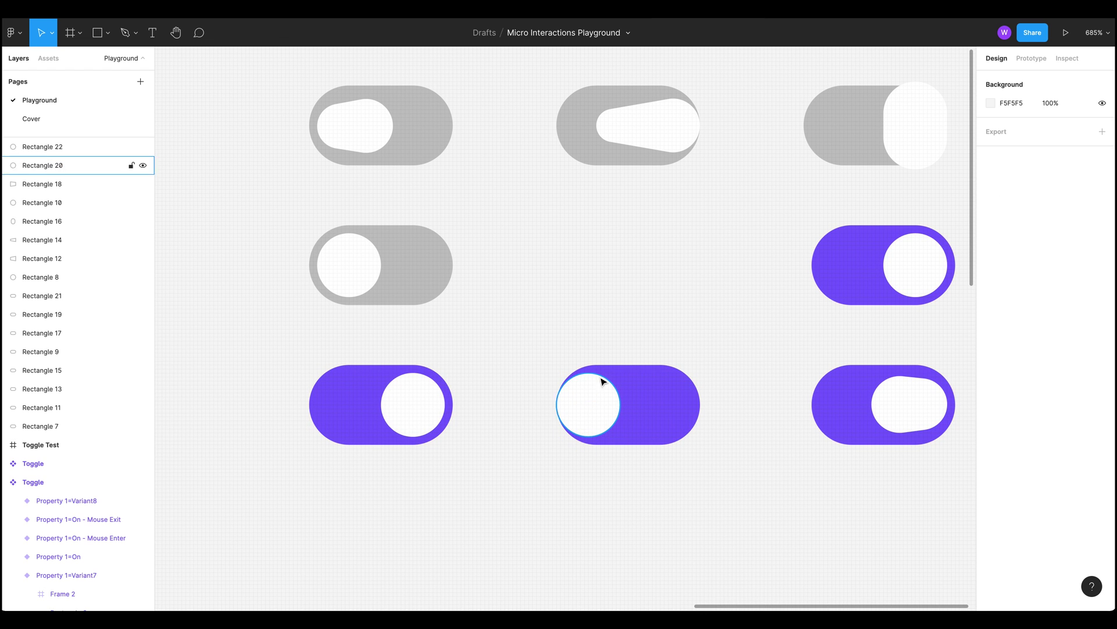
click(644, 144)
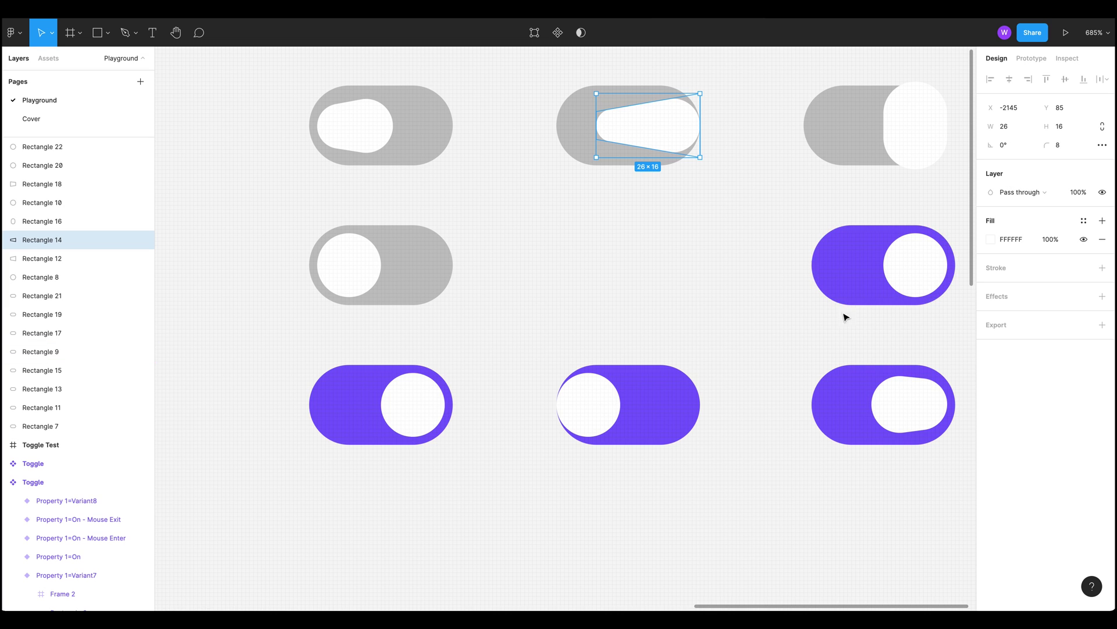
click(591, 427)
click(591, 428)
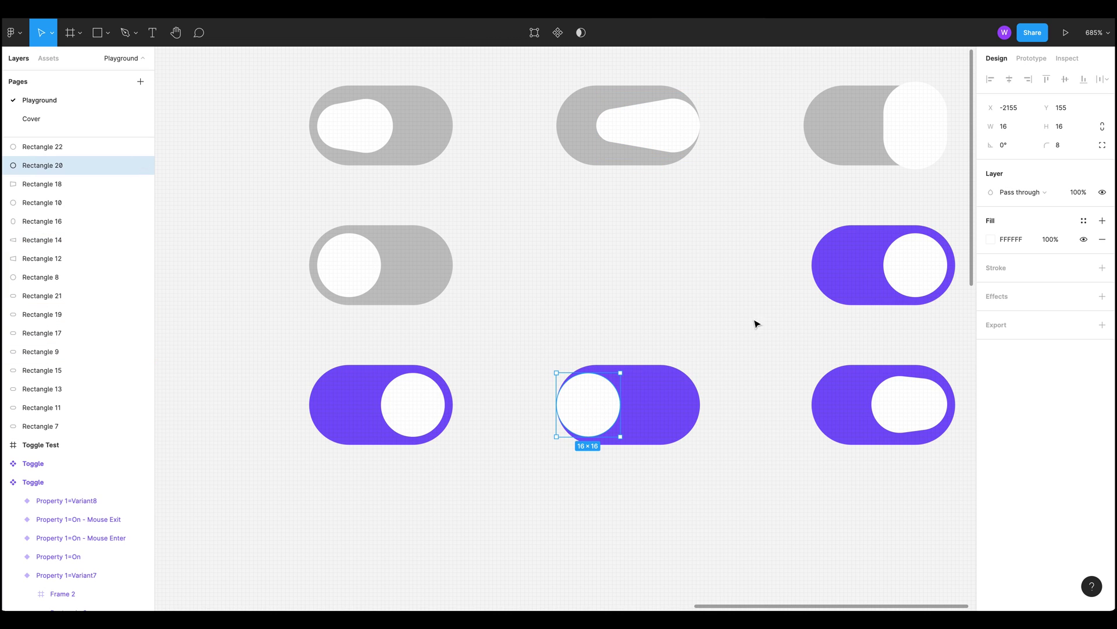
click(1003, 133)
text(26)
key(Return)
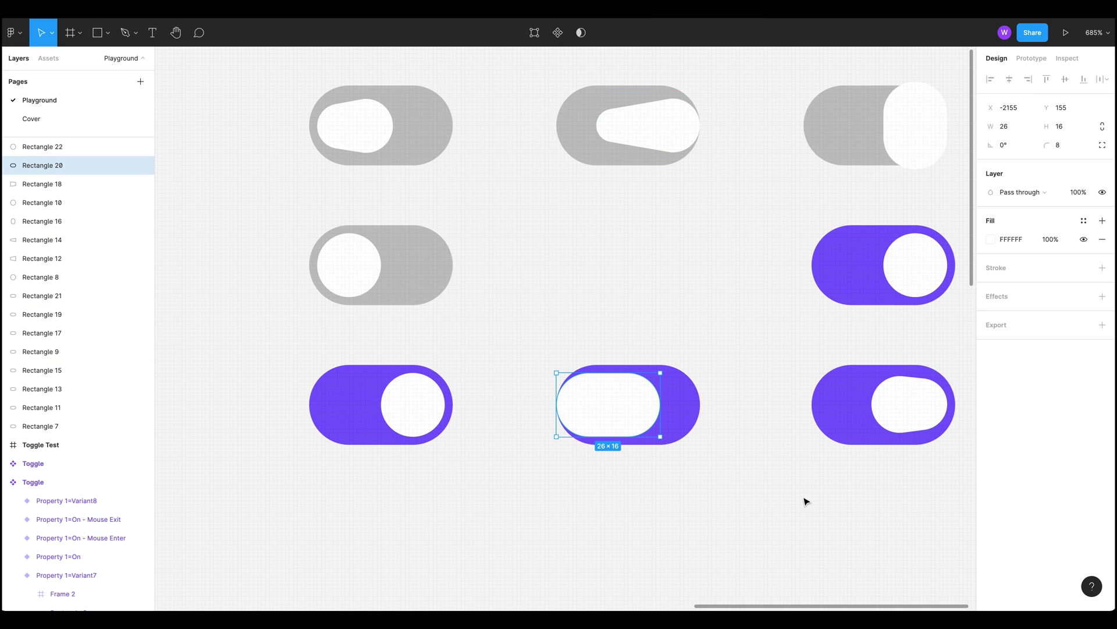
Step: Taper the 26 × 16 knob in the middle purple toggle by moving its two right corner points vertically inward
click(696, 452)
click(647, 418)
double_click(647, 418)
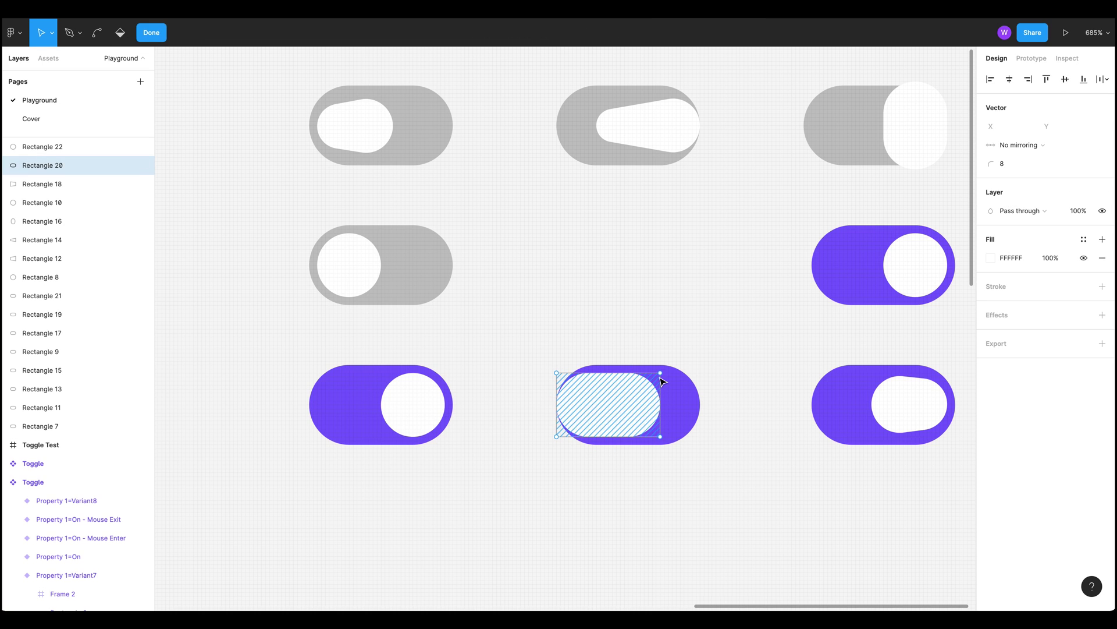
mouse_move(660, 373)
mouse_down()
mouse_move(664, 399)
mouse_move(660, 388)
mouse_up()
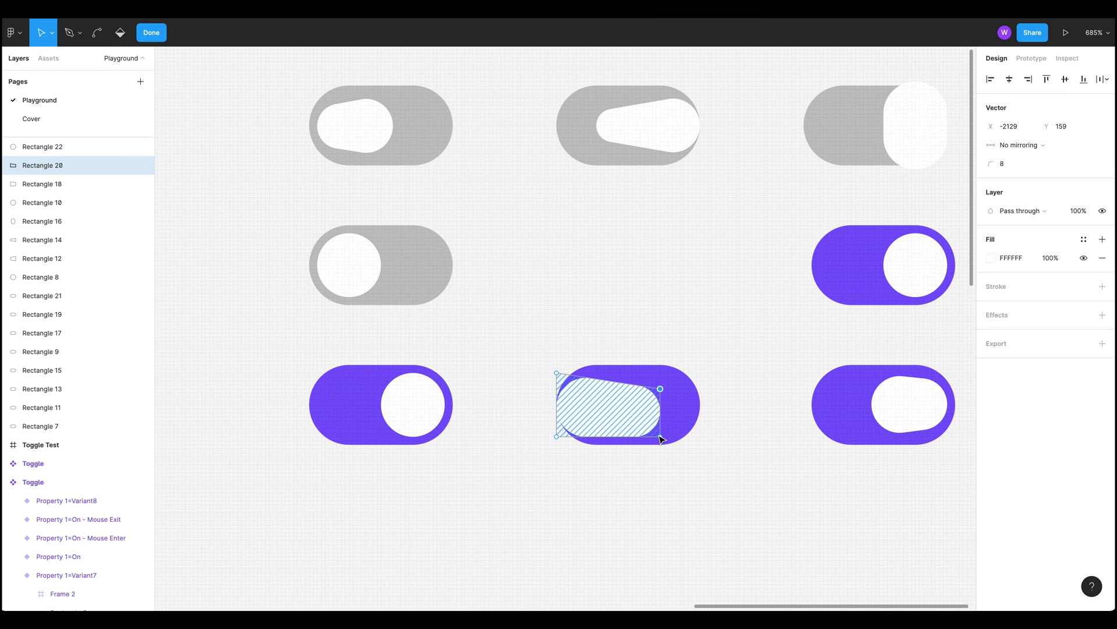
drag(659, 436, 660, 393)
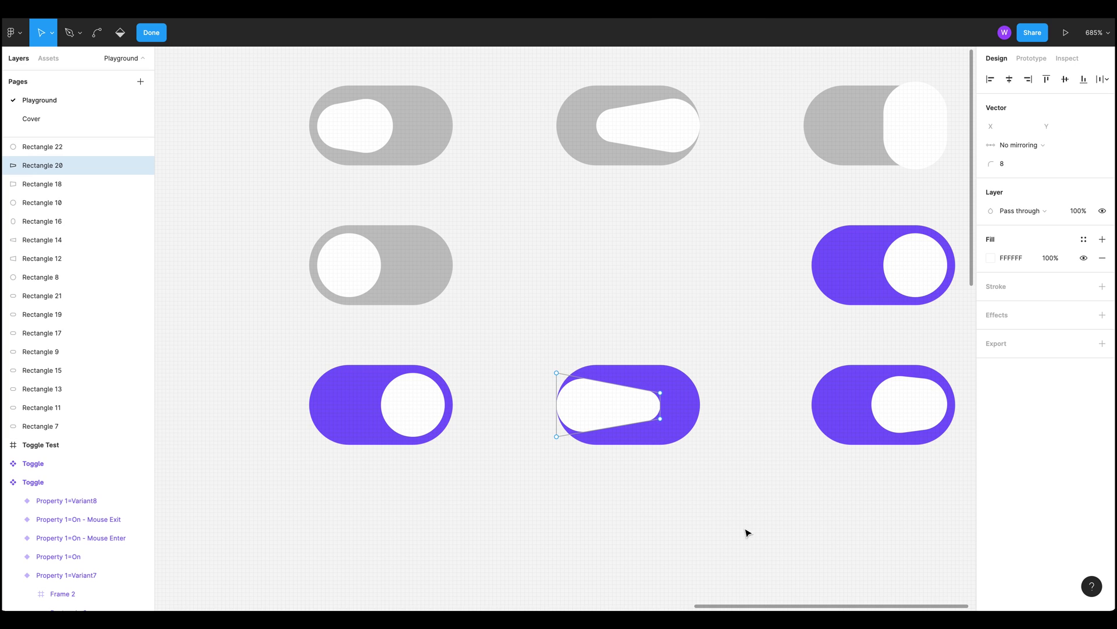
key(Escape)
key(Escape)
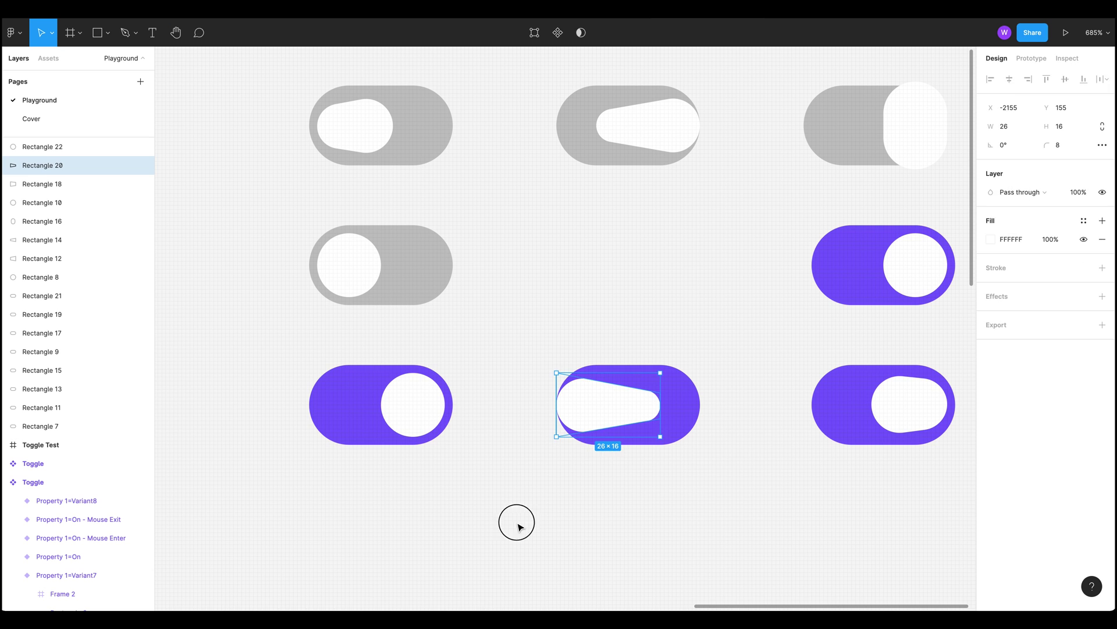
Step: Move the circle in the first bottom-row purple toggle horizontally until it is flush with the track's left edge
drag(497, 507, 608, 483)
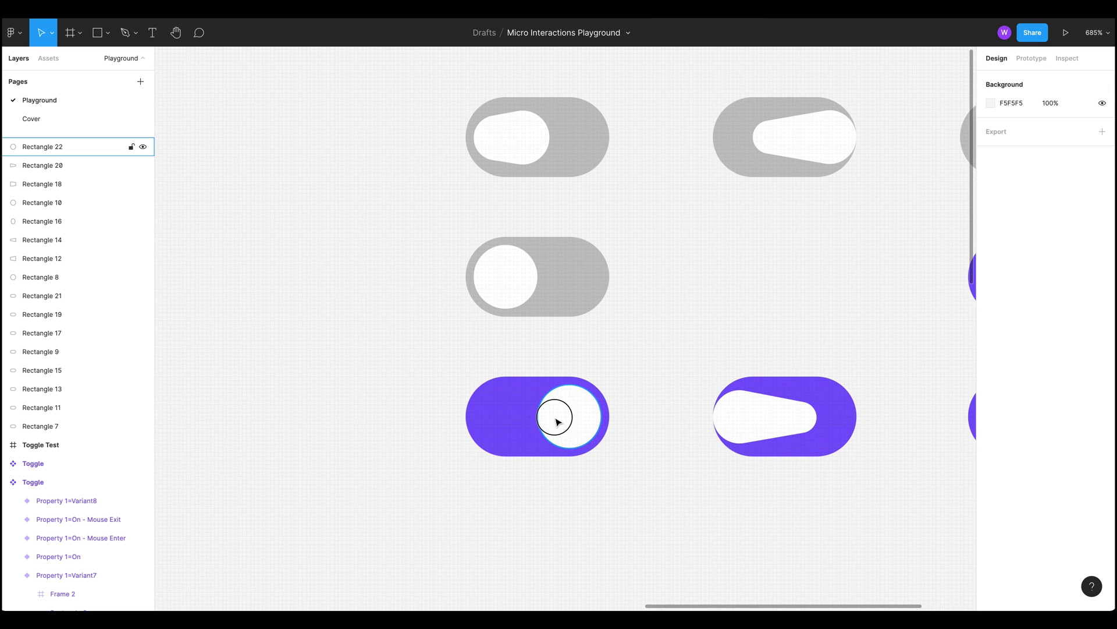
drag(565, 421, 496, 431)
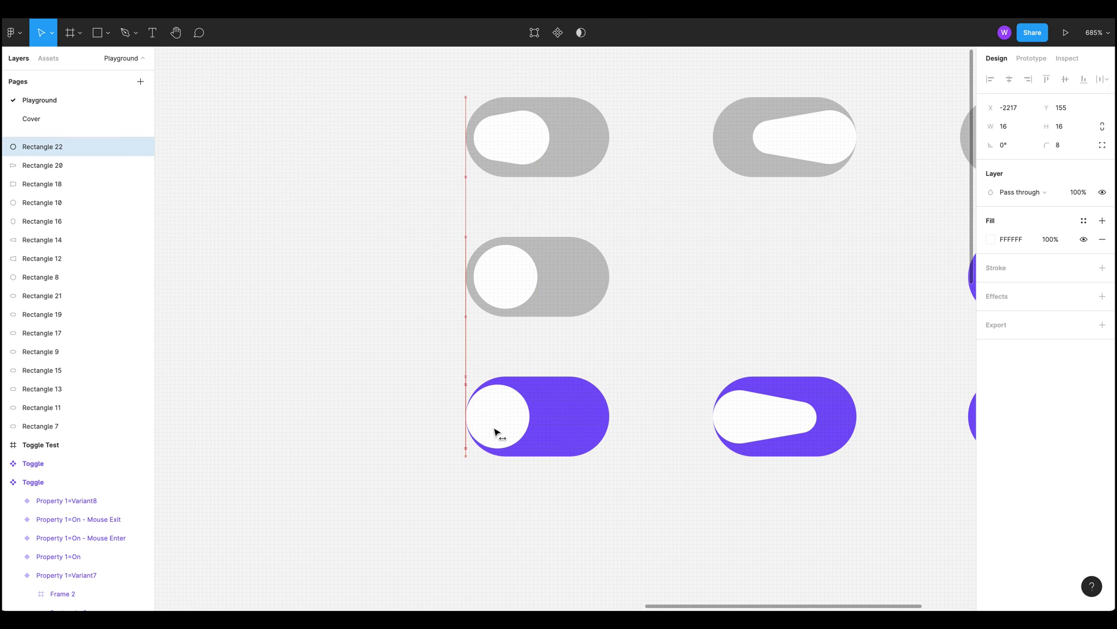
click(735, 489)
Step: Match the first purple toggle's knob to the stretched grey one by setting its height to 22 px and centring it vertically on its track
scroll(654, 302, right, 5)
scroll(653, 302, up, 2)
click(741, 260)
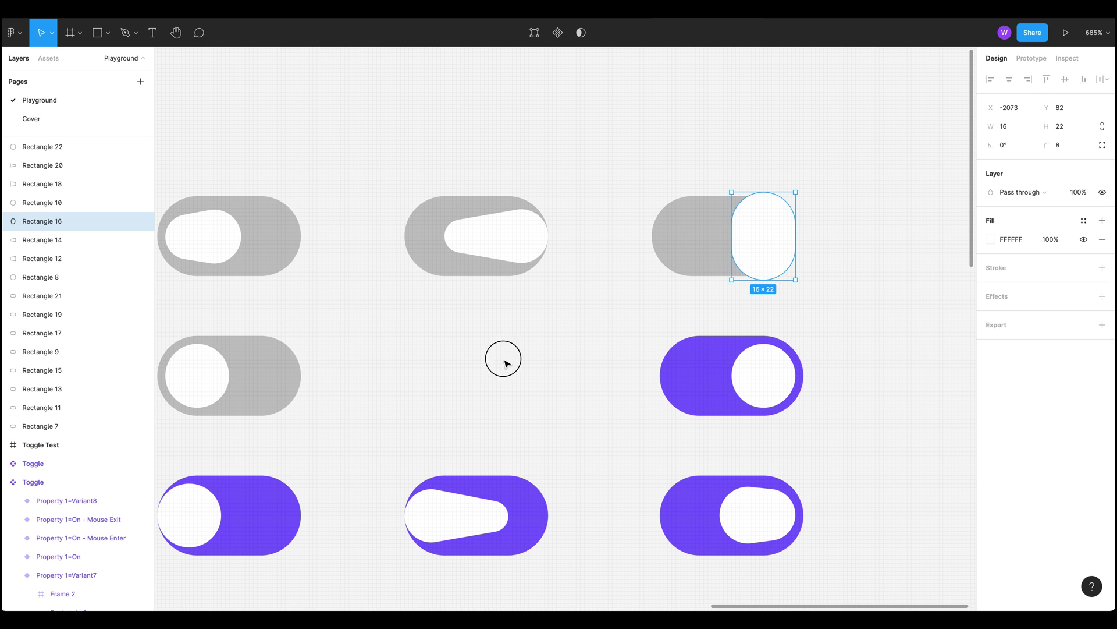
drag(506, 361, 828, 319)
click(641, 419)
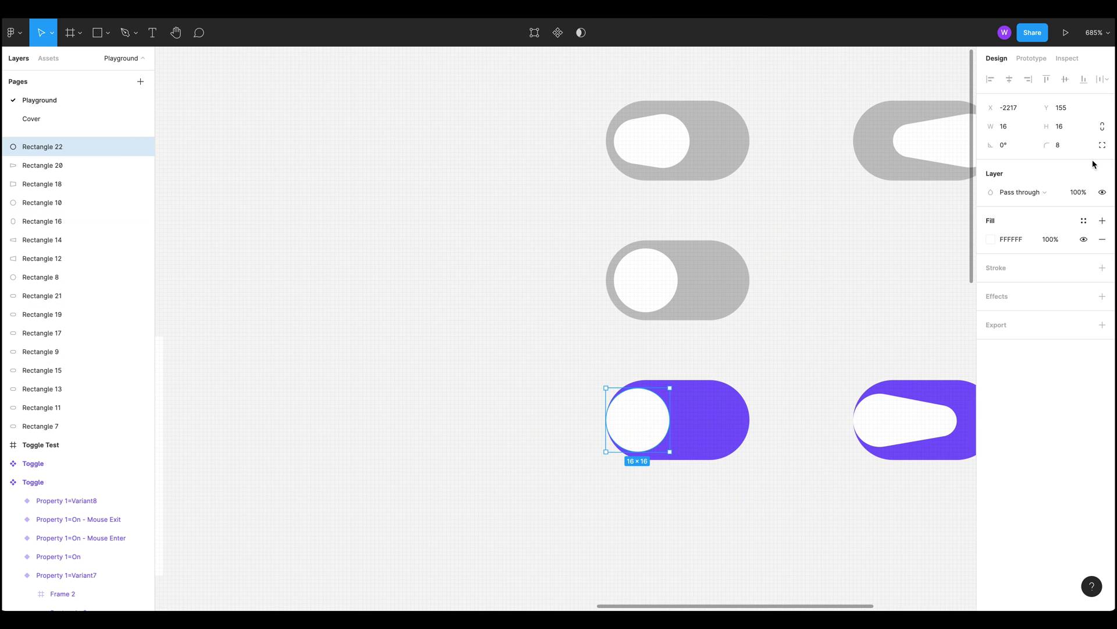
click(1064, 132)
text(22)
key(Return)
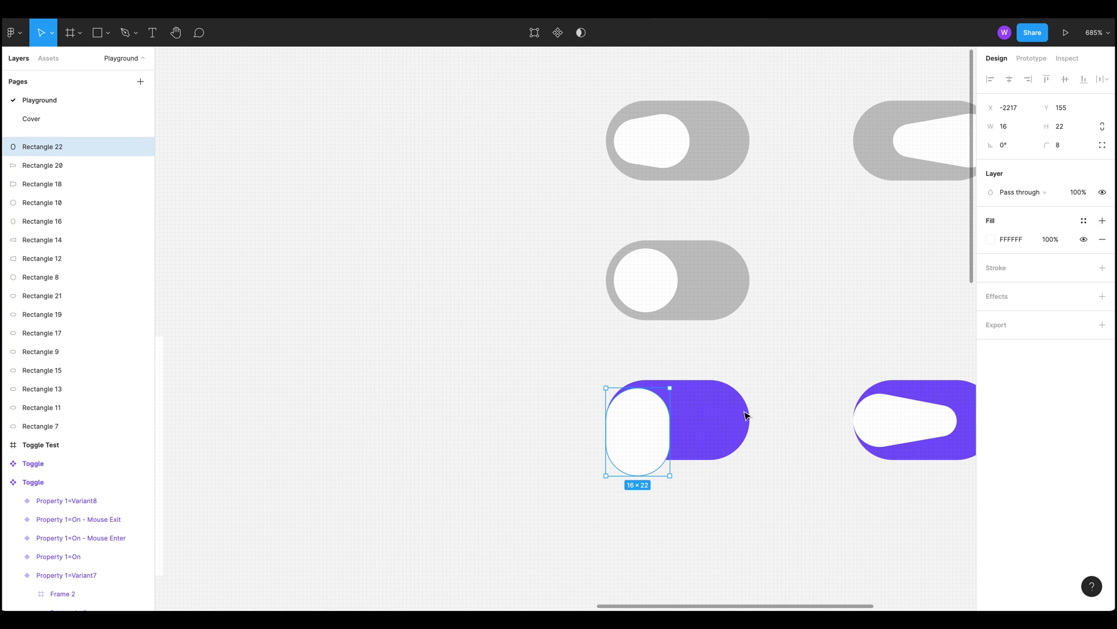
drag(654, 417, 648, 400)
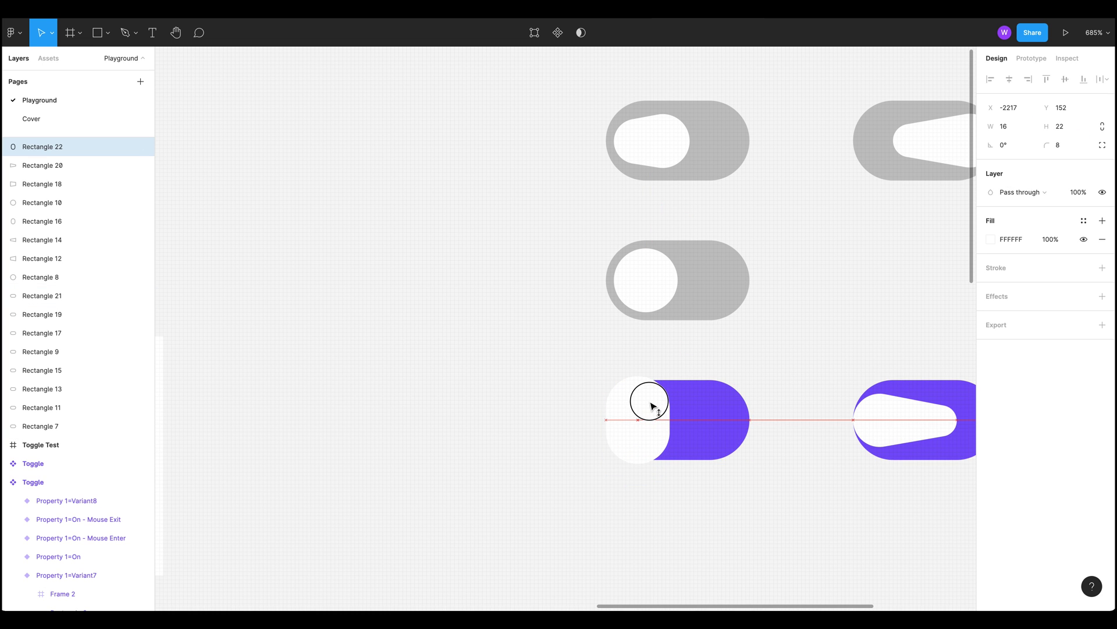
click(778, 512)
Step: Rename the track layer of the middle-row grey toggle as "Toggle / Off"
scroll(640, 465, right, 5)
scroll(617, 436, down, 4)
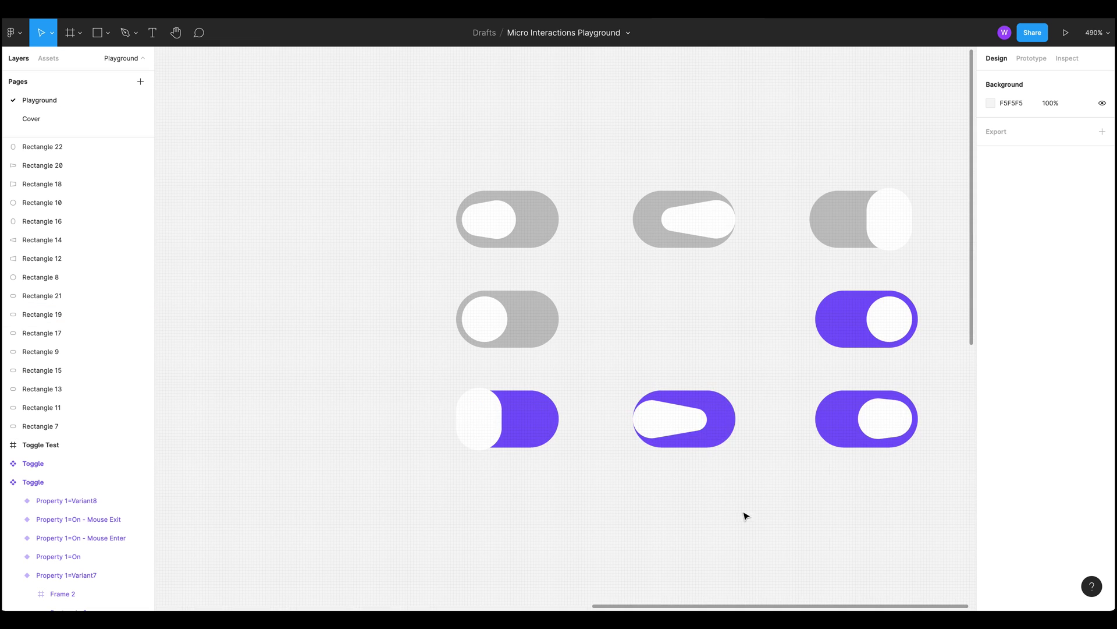
drag(744, 514, 600, 486)
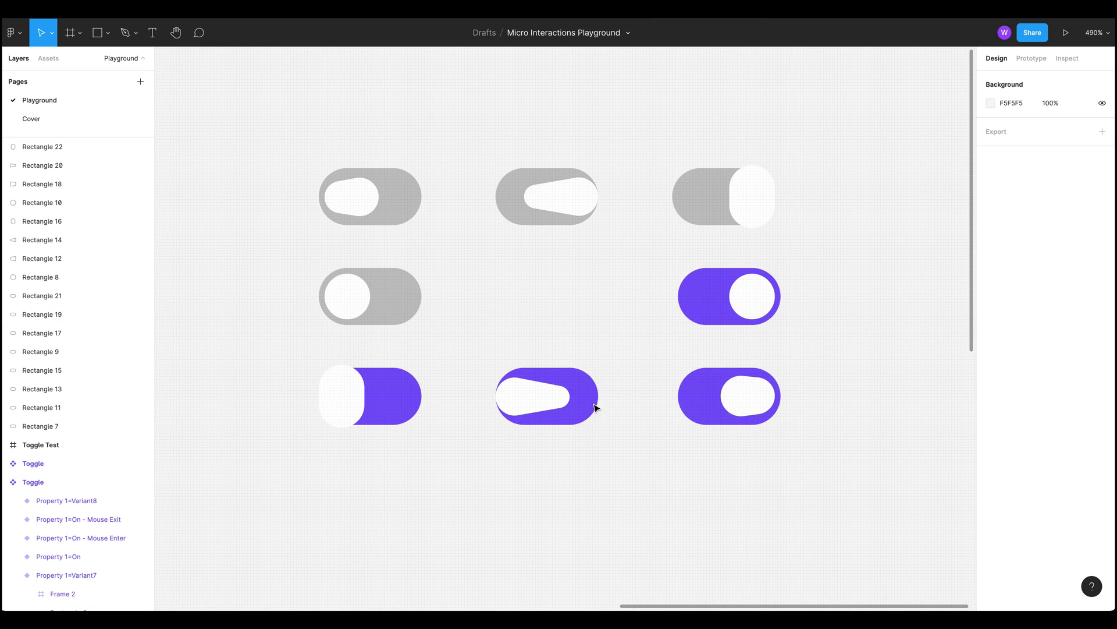
click(413, 318)
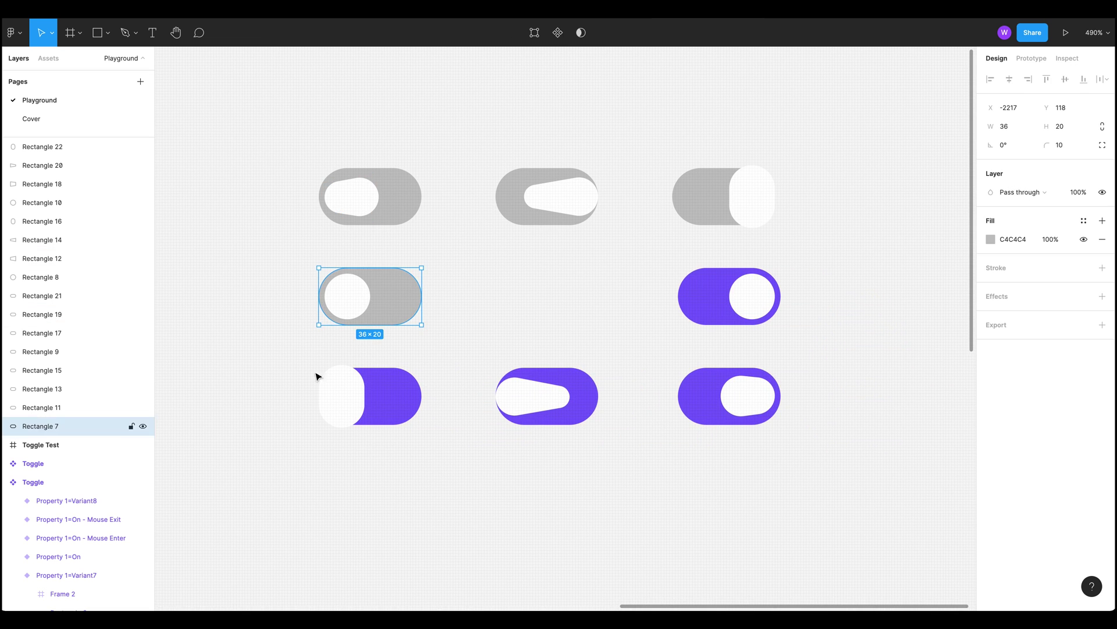
double_click(44, 425)
text(Toggle / Off)
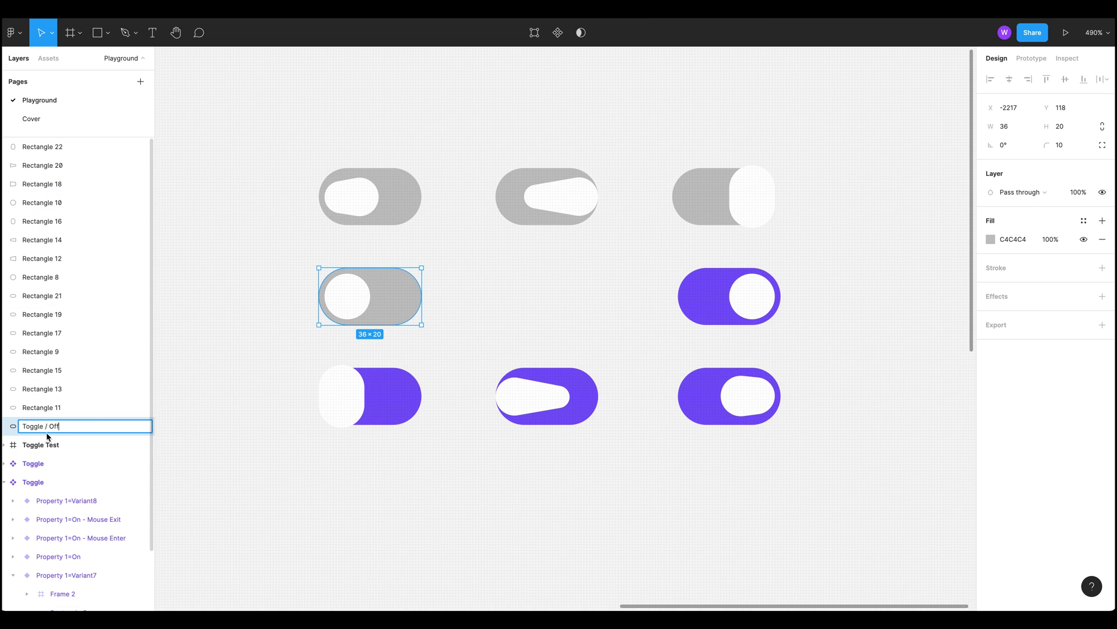
click(317, 502)
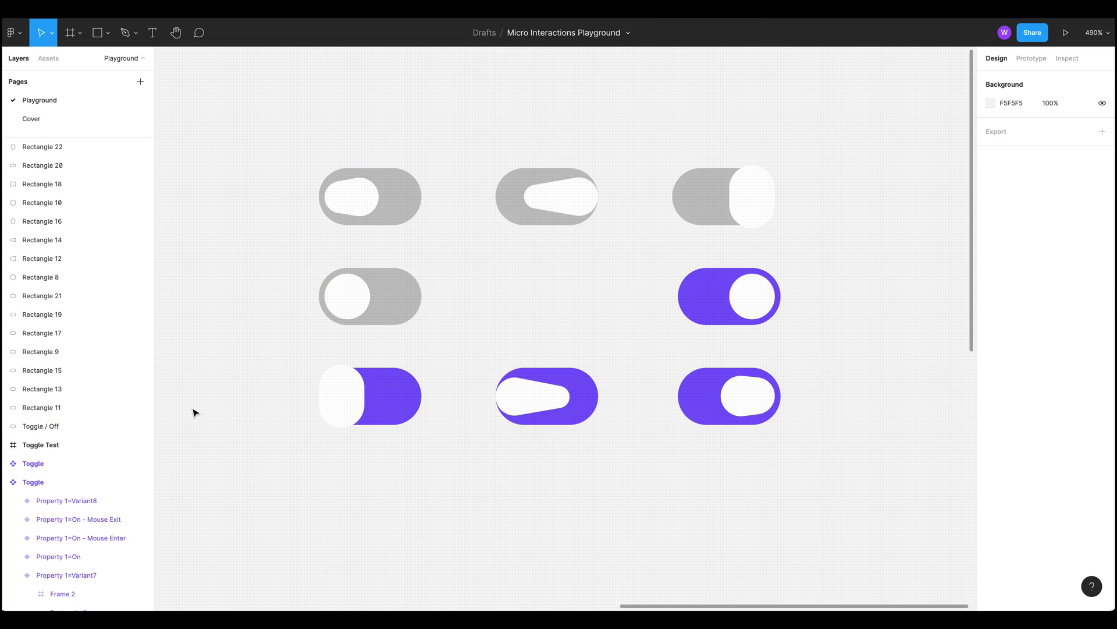
Step: Rename the track layer of the first top-row grey toggle as "Toggle / Off"
click(408, 212)
double_click(49, 407)
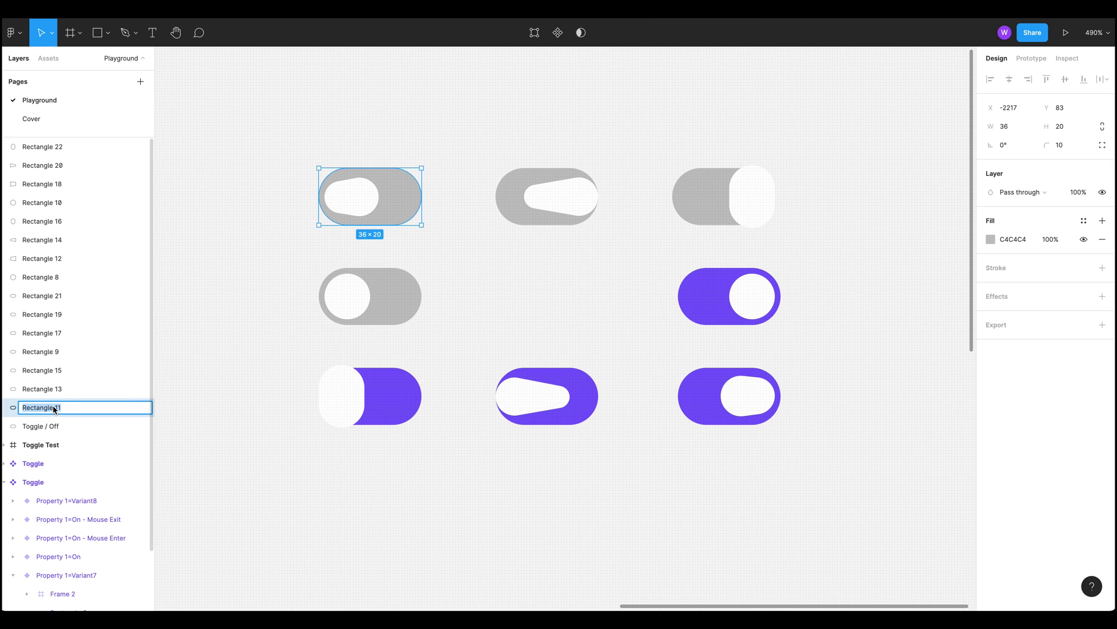
text(Toggle / Off)
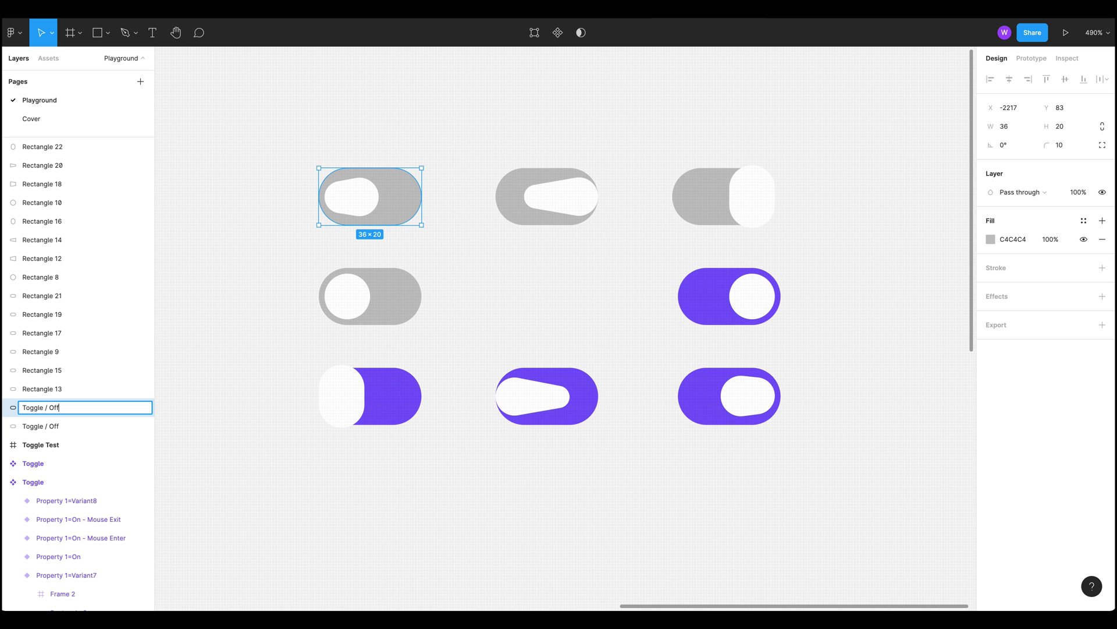
click(303, 481)
Step: Examine how the Off variants of the existing Toggle component are named, looking at its first top-row variant
scroll(588, 435, left, 10)
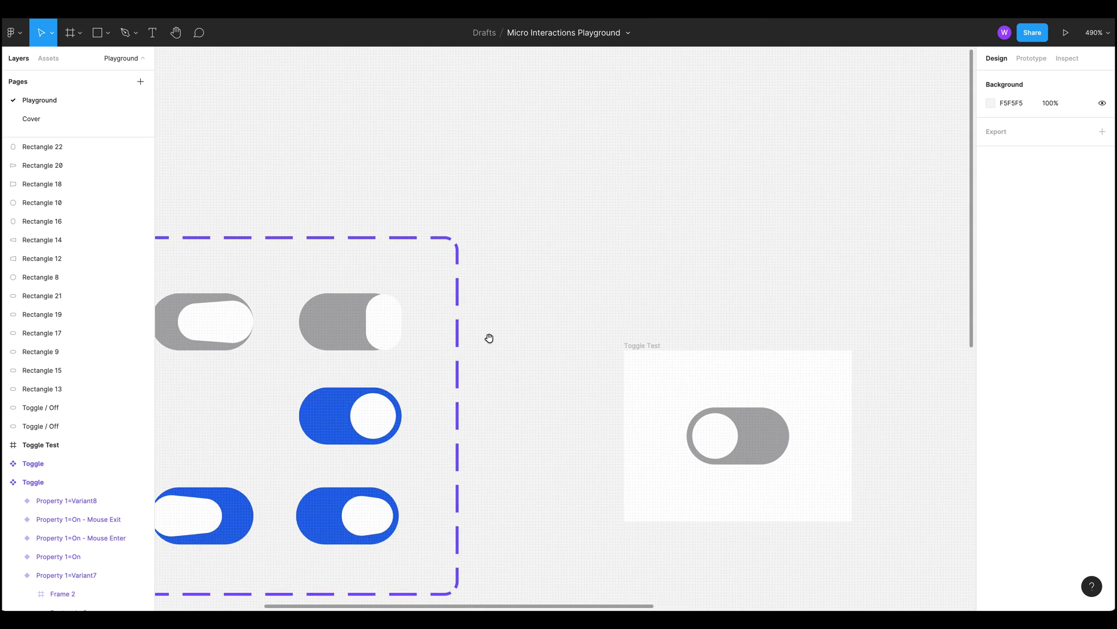
scroll(489, 338, left, 5)
click(298, 307)
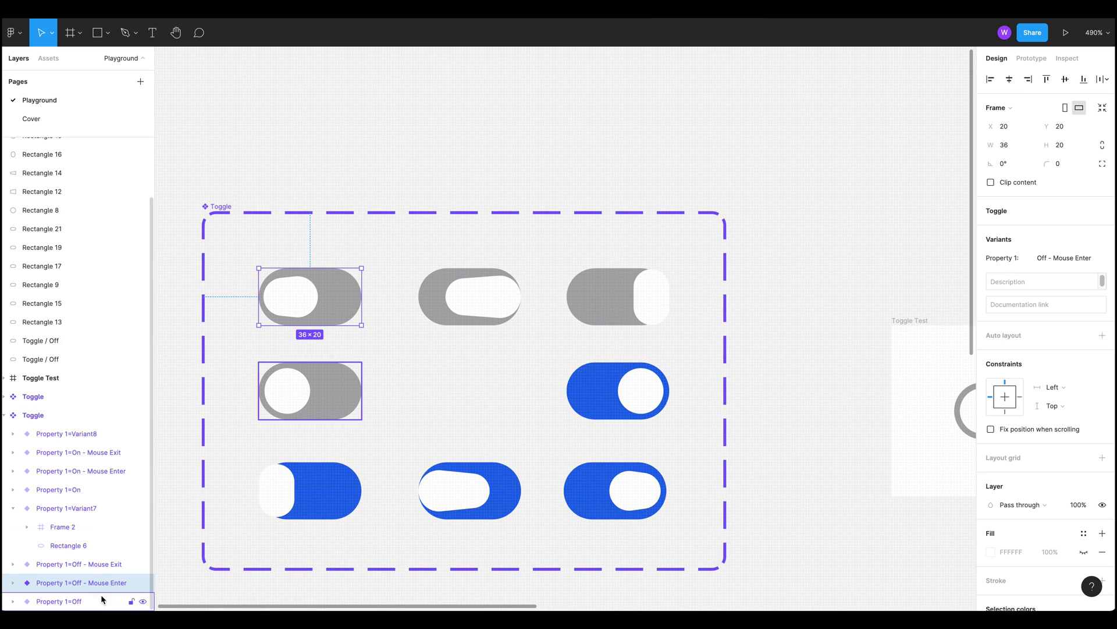
click(816, 179)
drag(816, 180, 459, 217)
scroll(629, 322, right, 10)
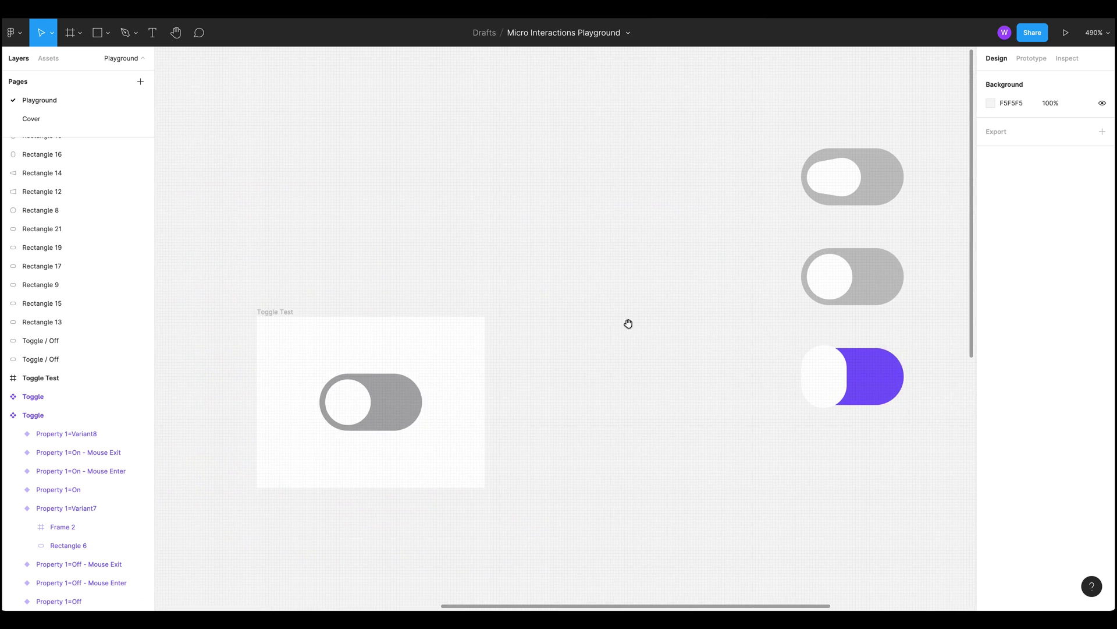
drag(628, 322, 430, 342)
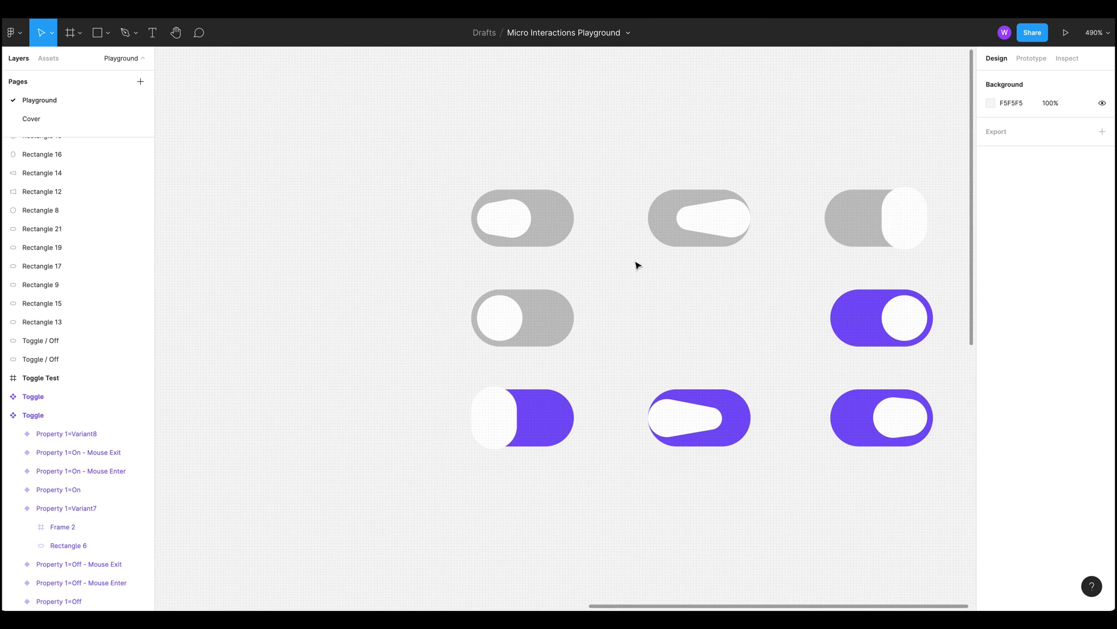
Step: Rename the track layer of the first top-row grey toggle as "Toggle / Off Mouse Down"
scroll(524, 279, up, 1)
scroll(523, 279, left, 1)
click(567, 260)
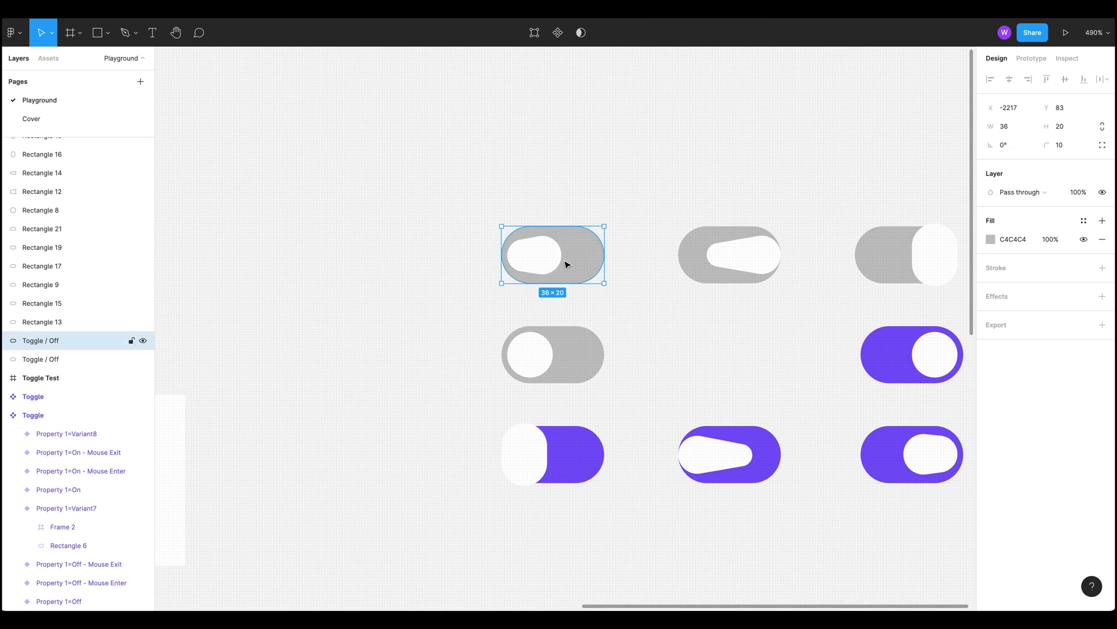
double_click(51, 338)
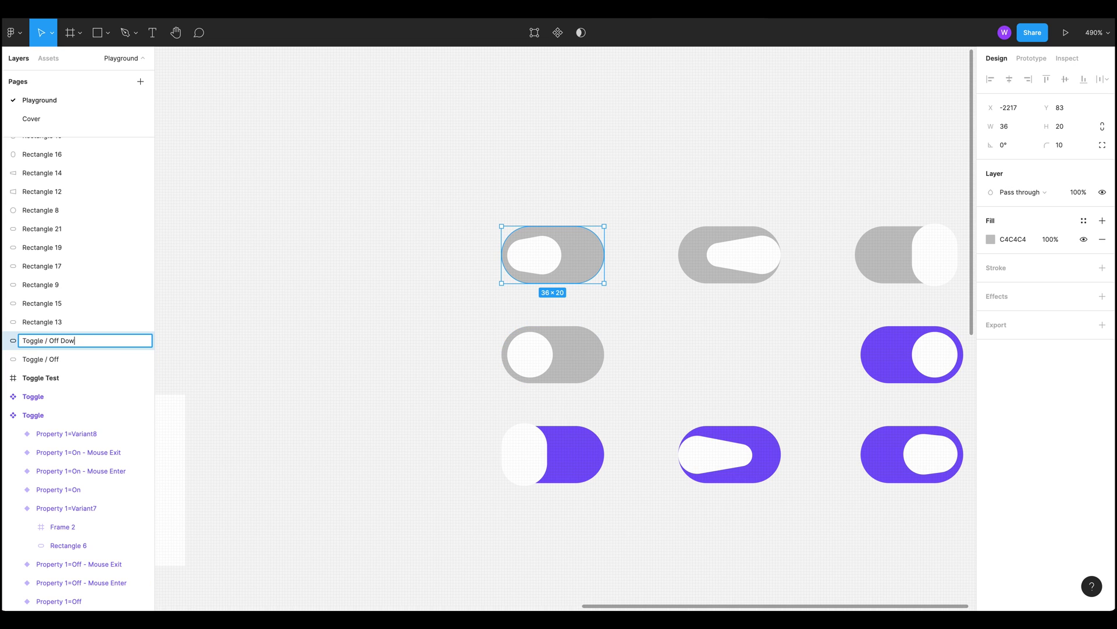
text(M<)
text(use)
click(442, 319)
click(722, 240)
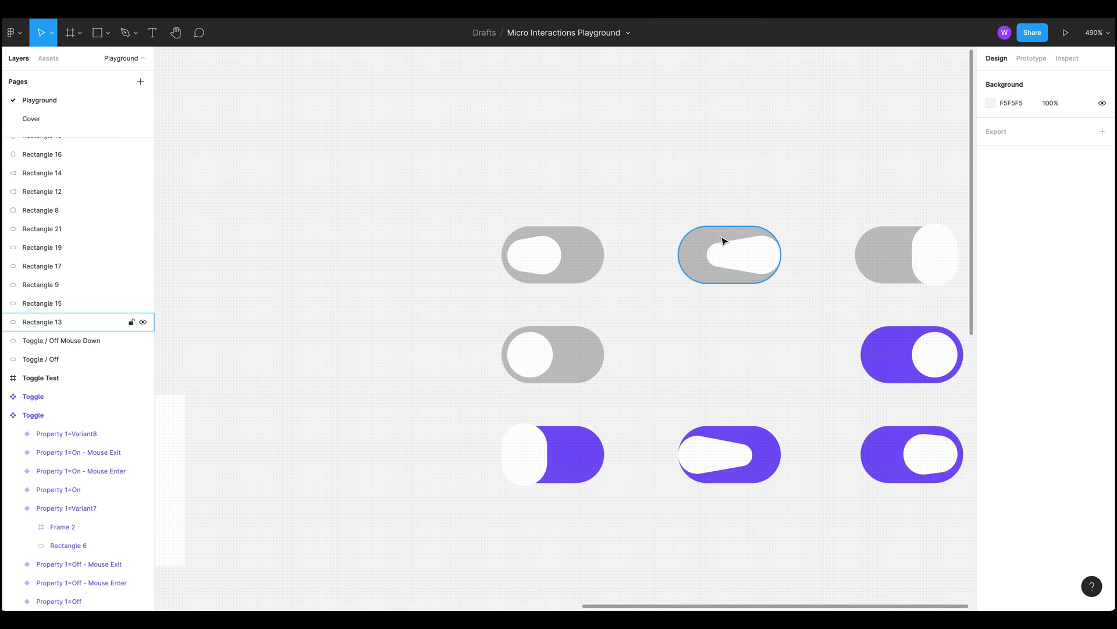
double_click(42, 322)
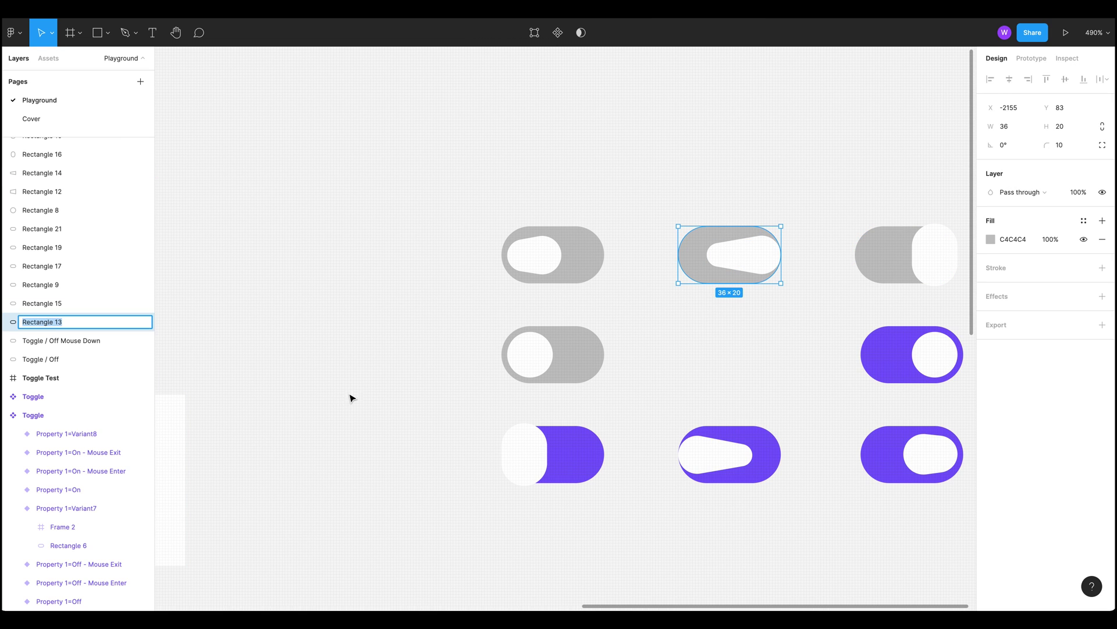
key(Escape)
key(Escape)
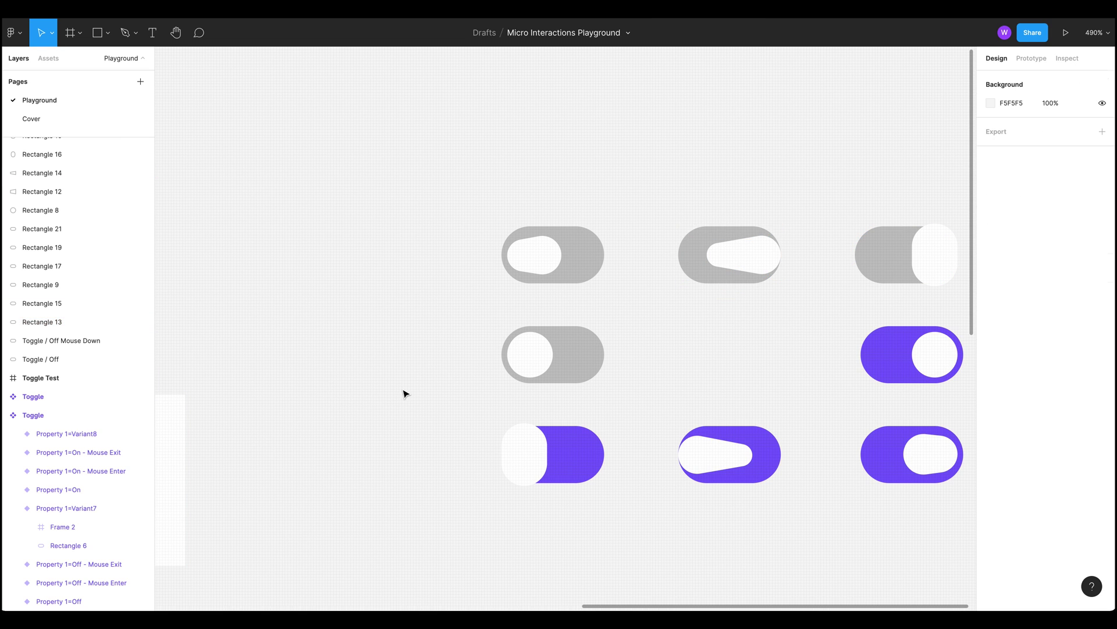
Step: Undo the renaming of the track layers in the middle-row and first top-row grey toggles
key(ctrl+z)
key(Escape)
key(ctrl+z)
key(Escape)
key(ctrl+z)
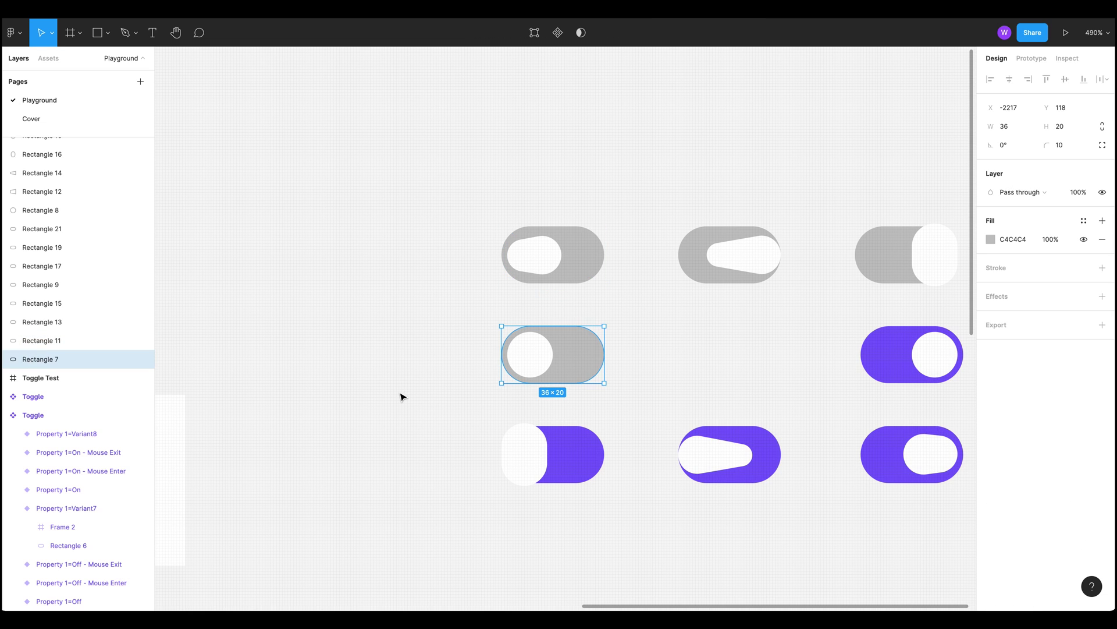
key(Escape)
key(ctrl+z)
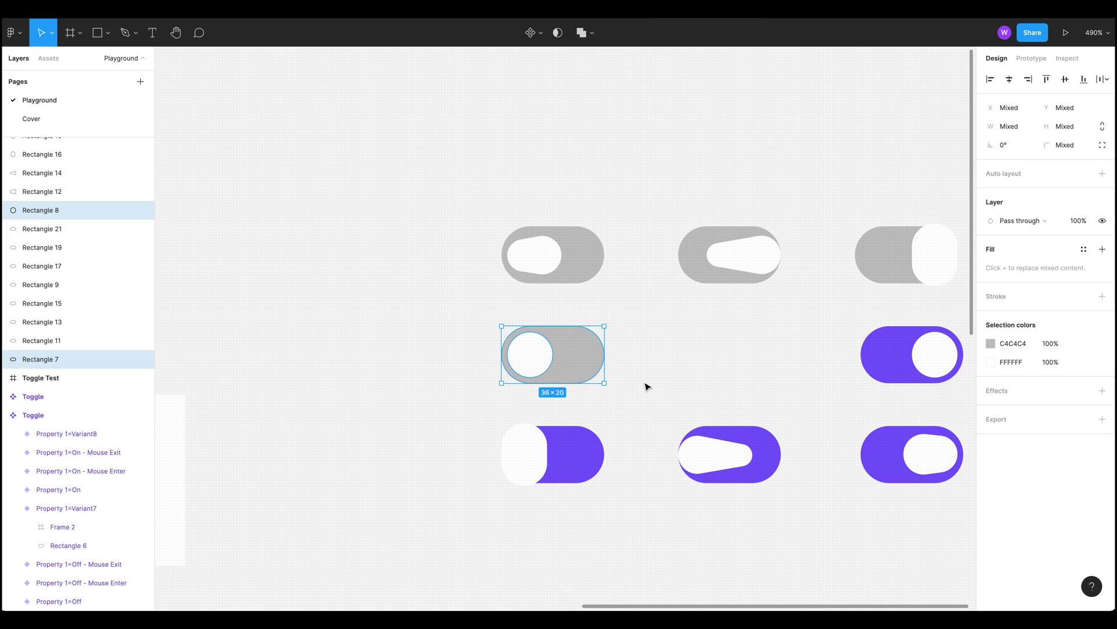
Step: Group the knob and track of each grey toggle separately, covering the middle-row toggle and the three top-row ones
key(ctrl+g)
drag(445, 182, 631, 294)
key(ctrl+g)
drag(744, 174, 813, 304)
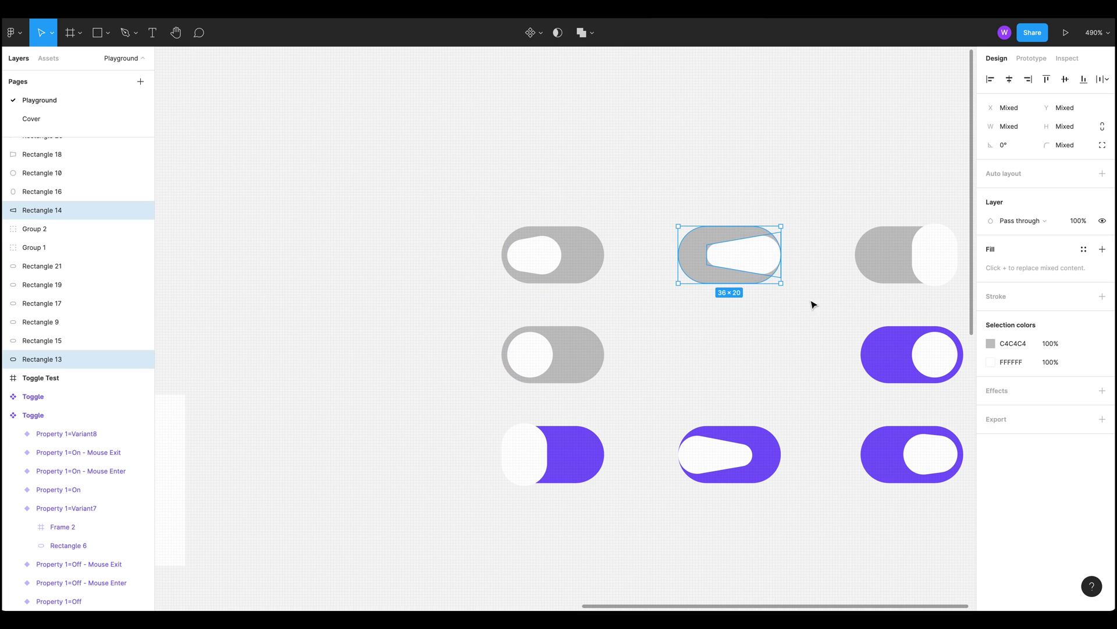
key(ctrl+g)
drag(878, 175, 957, 305)
key(ctrl+g)
Step: Group the knob and track of each purple toggle separately, covering the middle-row toggle and the three bottom-row ones
drag(836, 314, 961, 389)
key(ctrl+g)
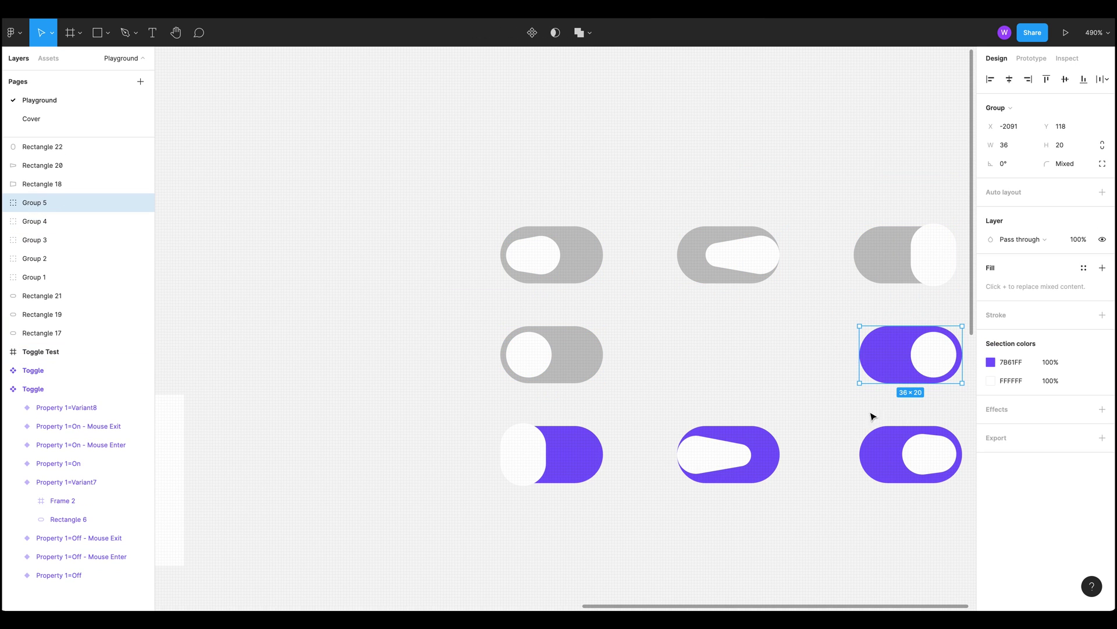
drag(873, 416, 966, 492)
key(ctrl+g)
drag(681, 399, 783, 495)
key(ctrl+g)
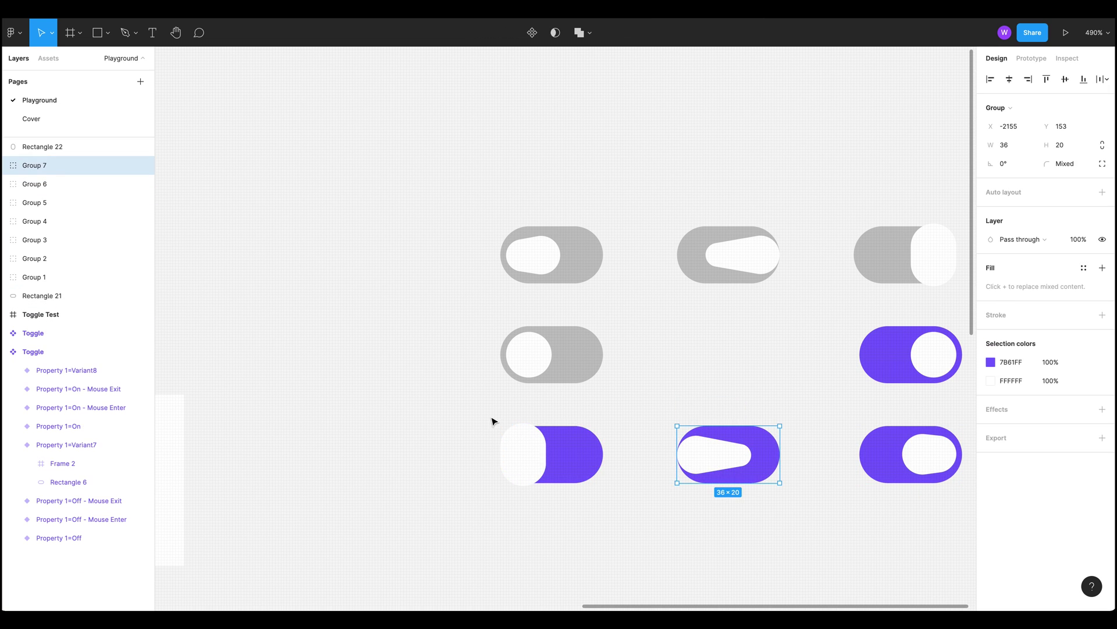
drag(492, 421, 626, 524)
key(ctrl+g)
click(449, 425)
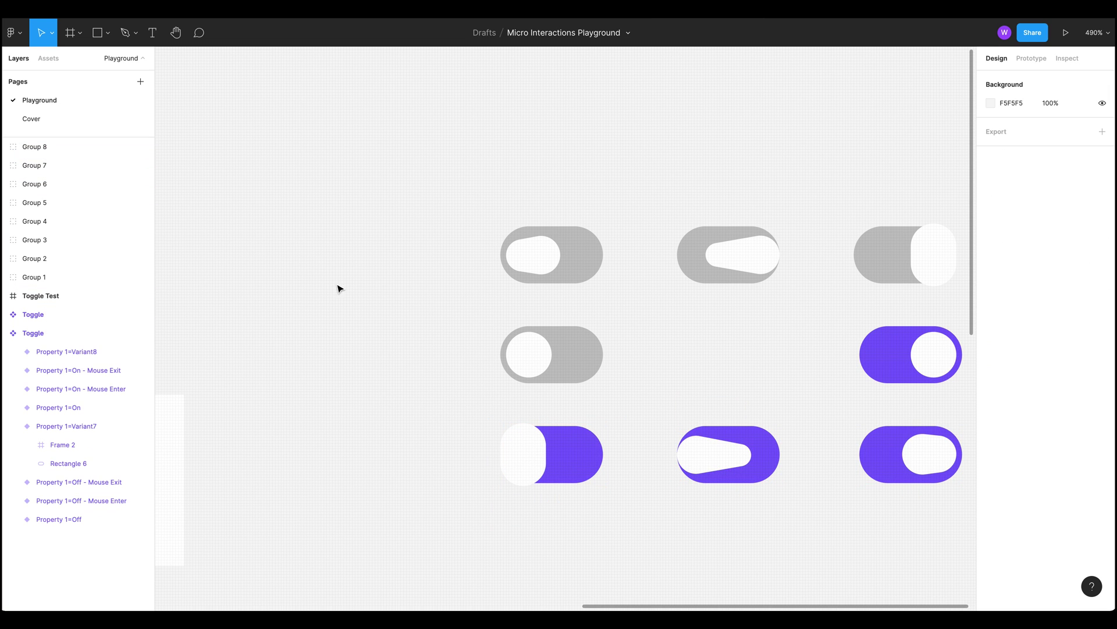
Step: Rename the group of the middle-row grey toggle as "Toggle / Off"
click(497, 367)
double_click(26, 276)
text(Toggle / Off)
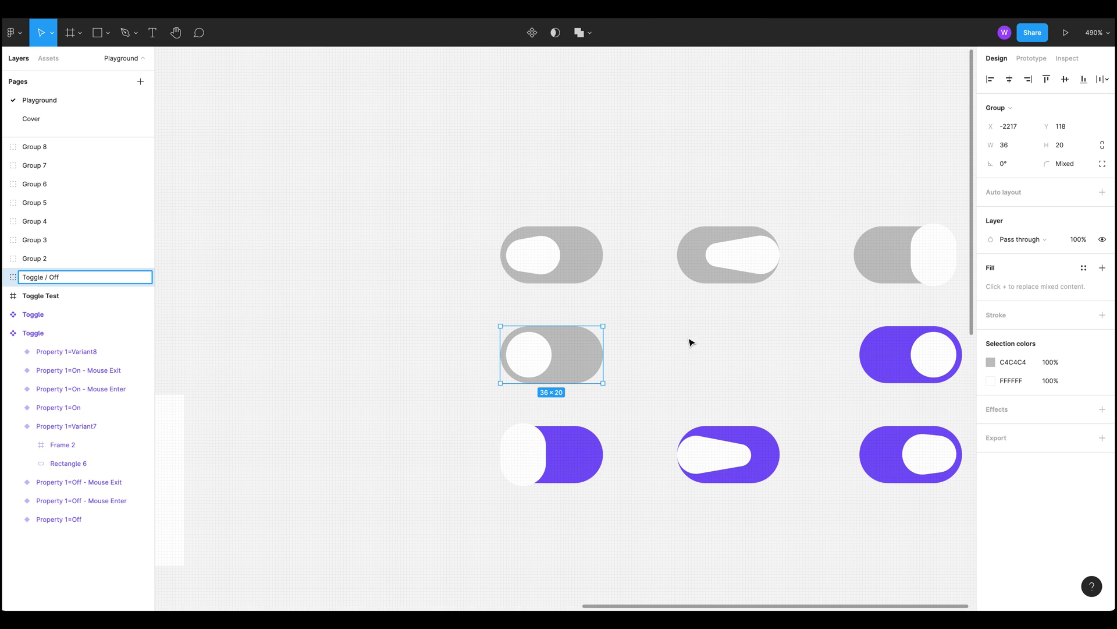
click(619, 242)
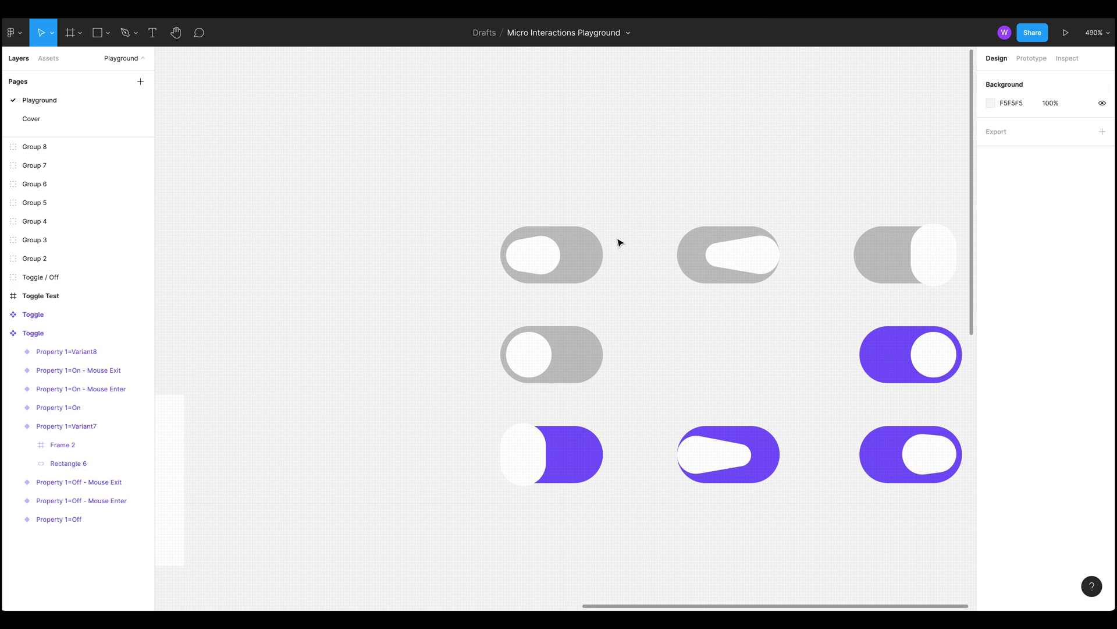
Step: Rename the group of the first top-row grey toggle as "Toggle / Off Mouse Down"
click(588, 249)
double_click(34, 257)
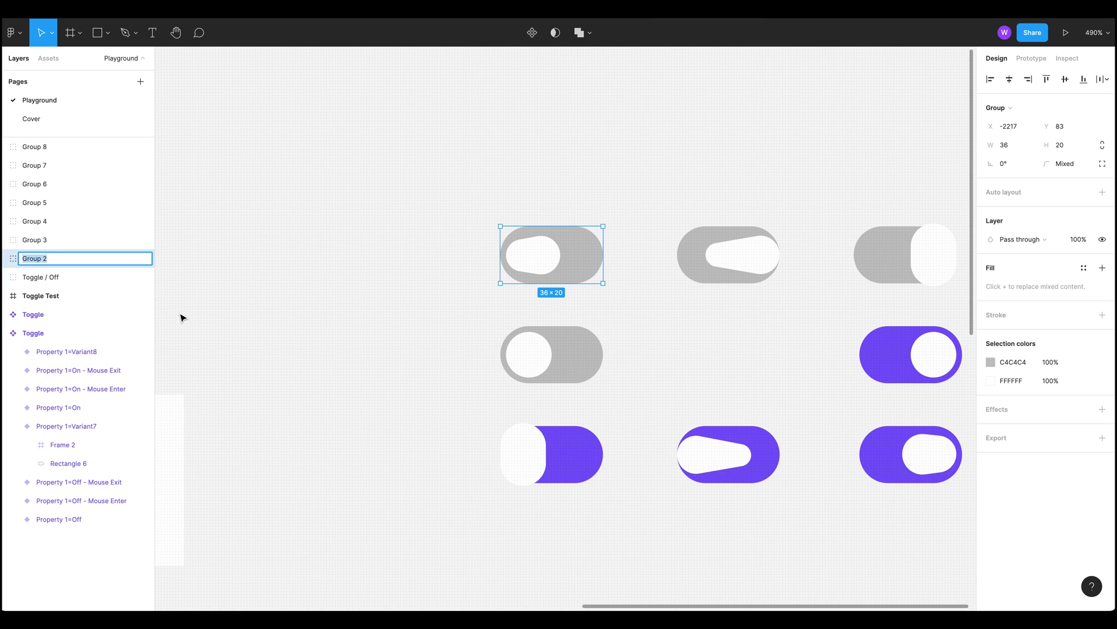
text(Toggle / Off Mouse Down)
click(454, 208)
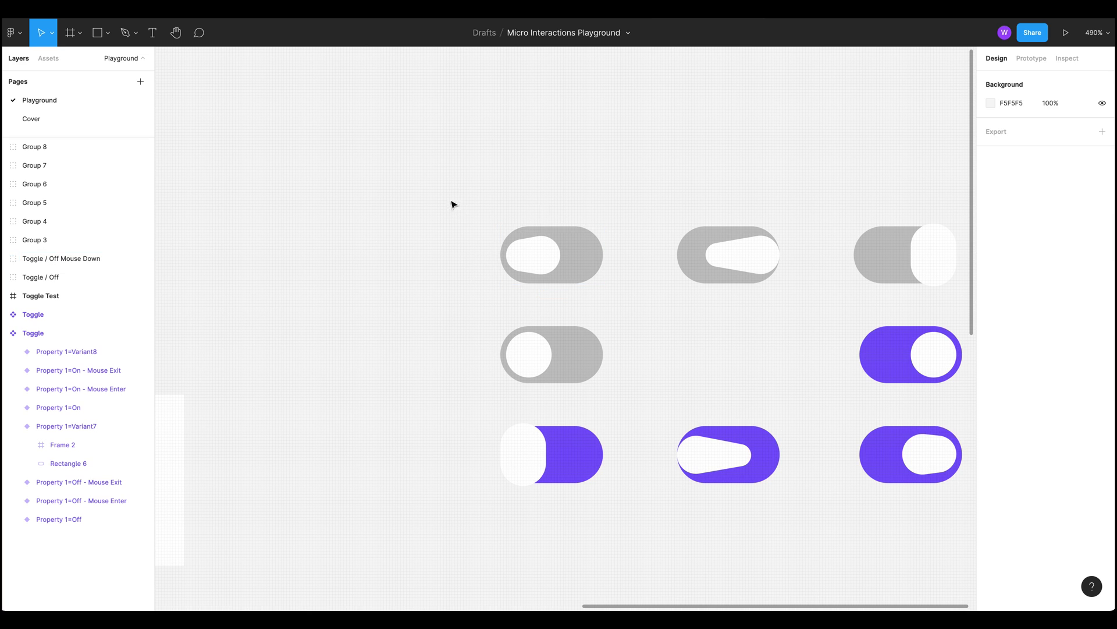
Step: Rename the group of the second top-row grey toggle as "Toggle / Mouse Up"
scroll(735, 195, right, 2)
click(643, 260)
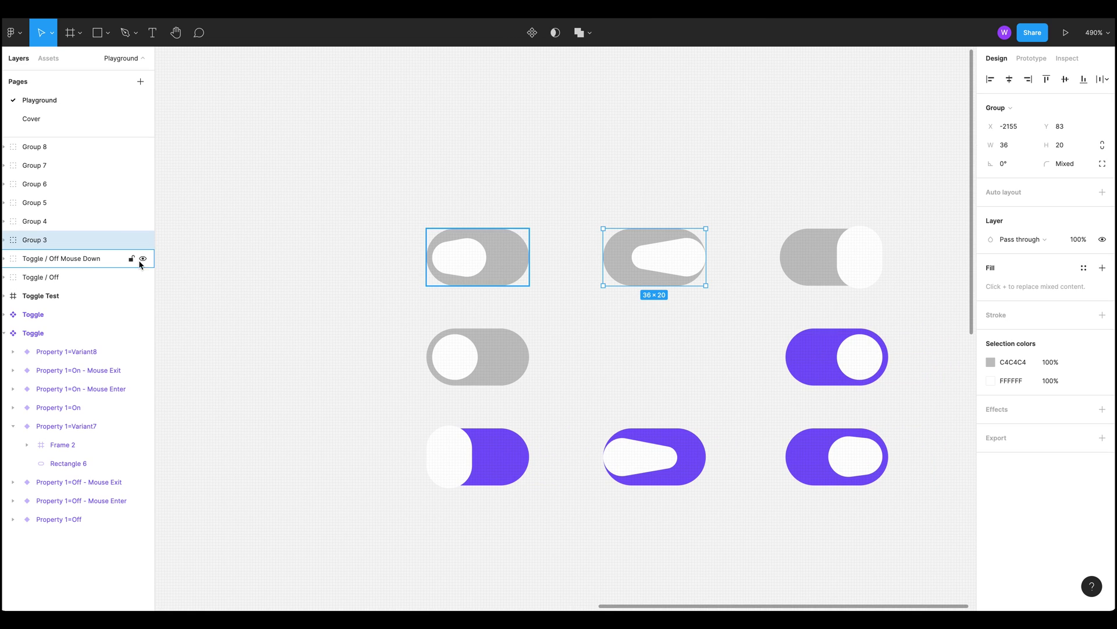
double_click(49, 244)
text(Toggle / Mouse Up)
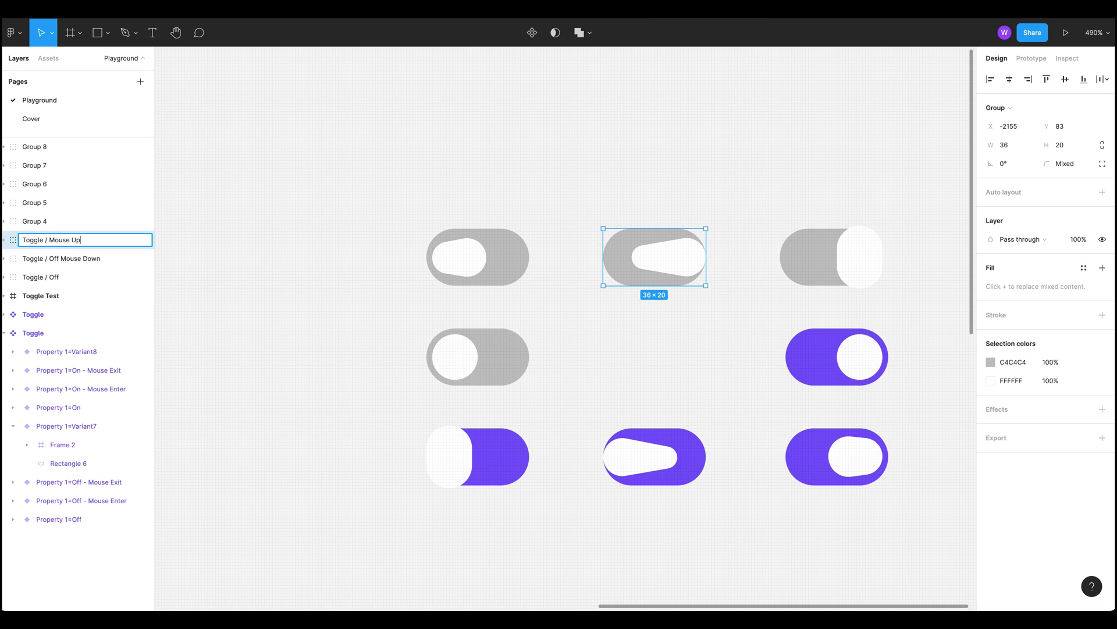
key(Return)
Step: Rename the group of the third top-row grey toggle as "Toggle"
click(789, 229)
click(797, 245)
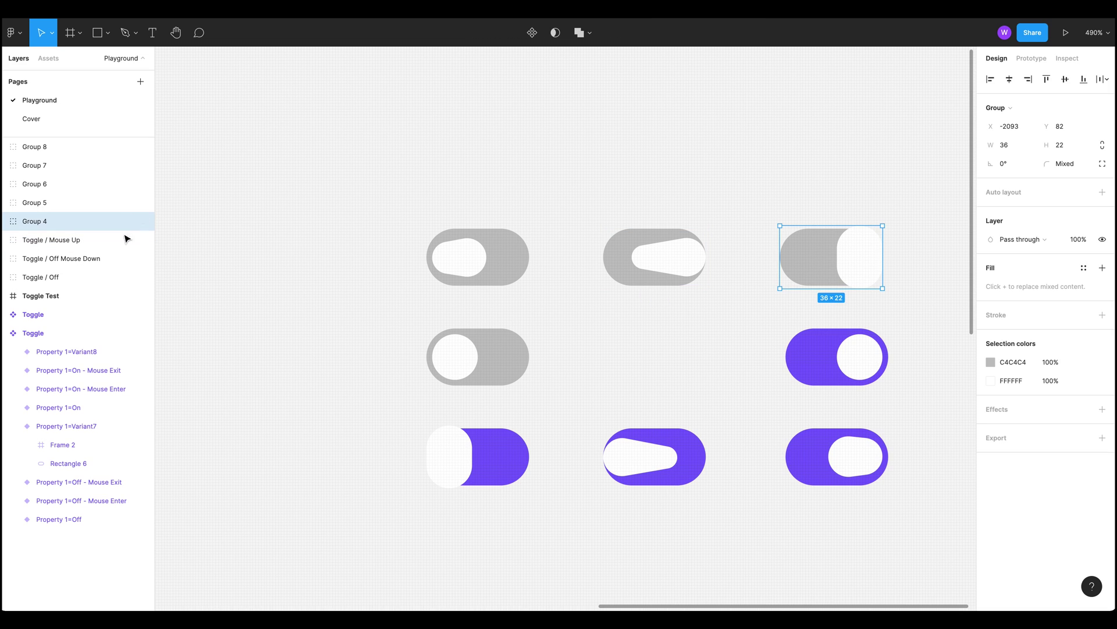
double_click(44, 222)
text(T)
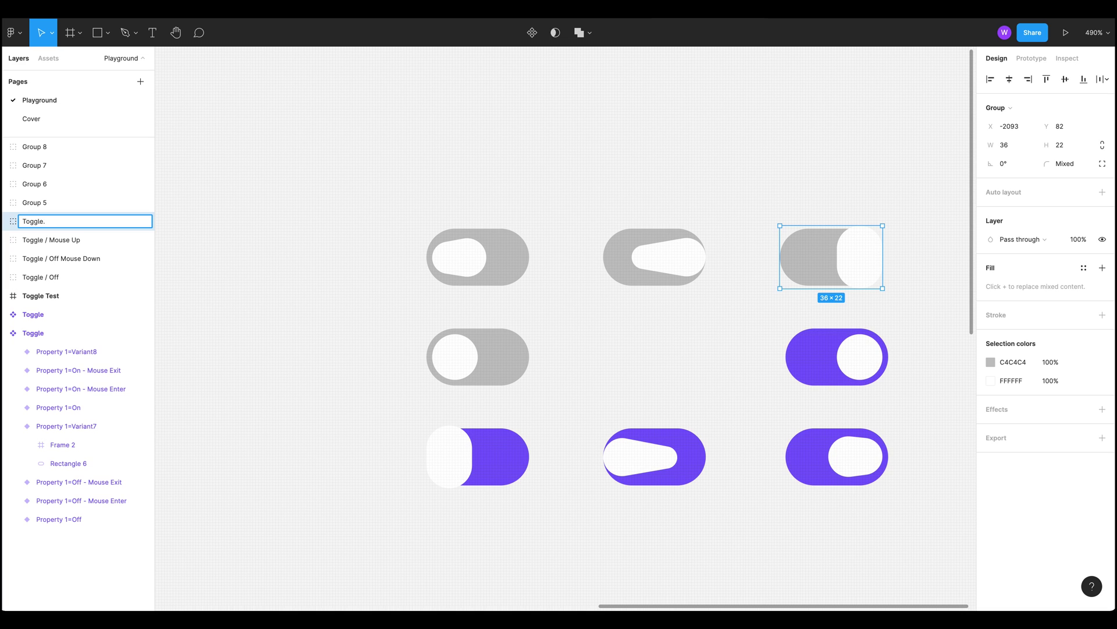
text(oggle)
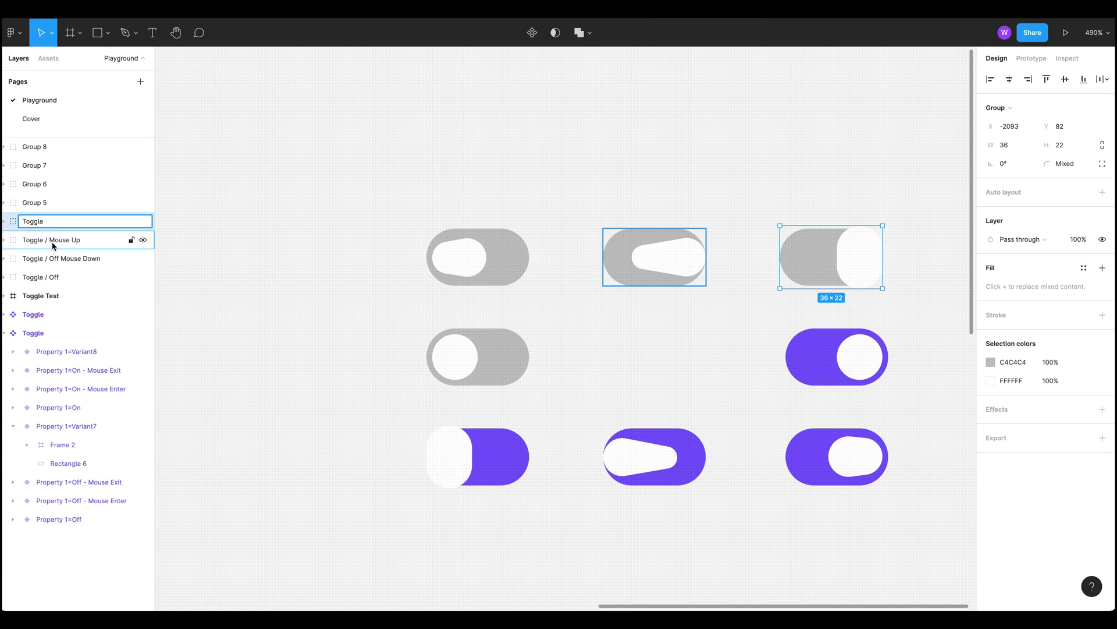
Step: Insert "Off" into the second top-row grey toggle's group name so it reads "Toggle / Off Mouse Up"
double_click(59, 240)
click(57, 240)
text(Off)
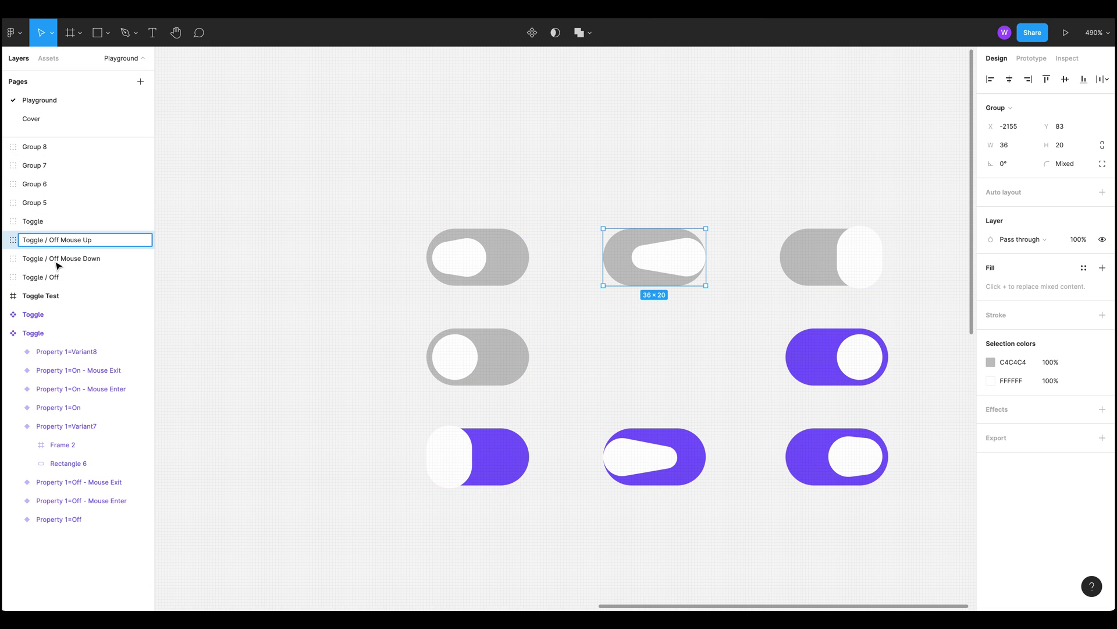
Step: Rename the group of the third top-row grey toggle as "Toggle / Off Delay"
click(34, 219)
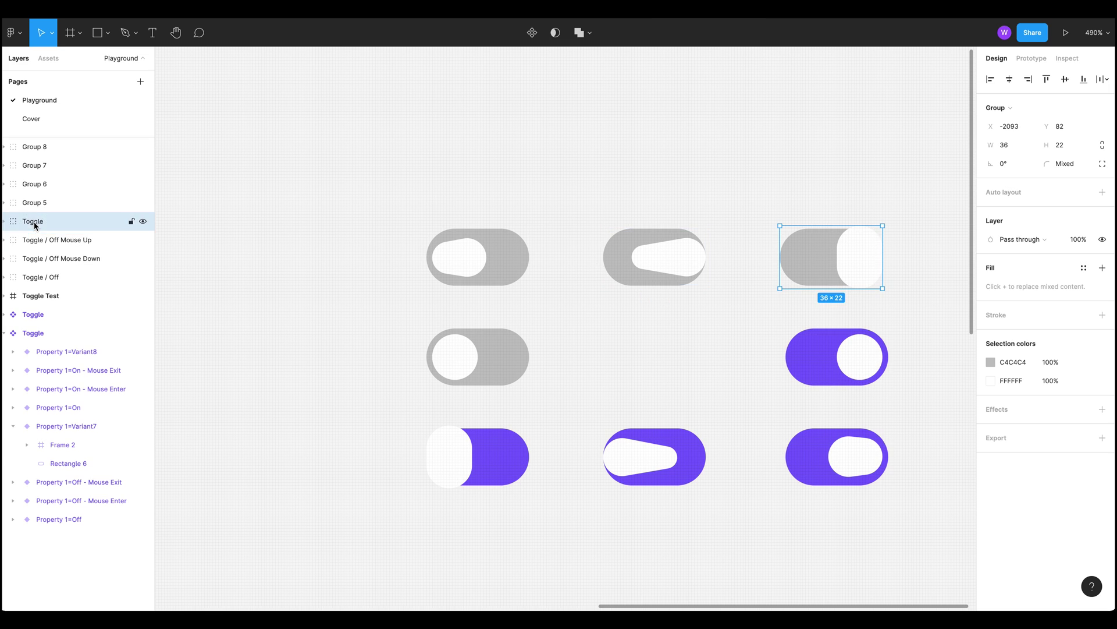
double_click(33, 220)
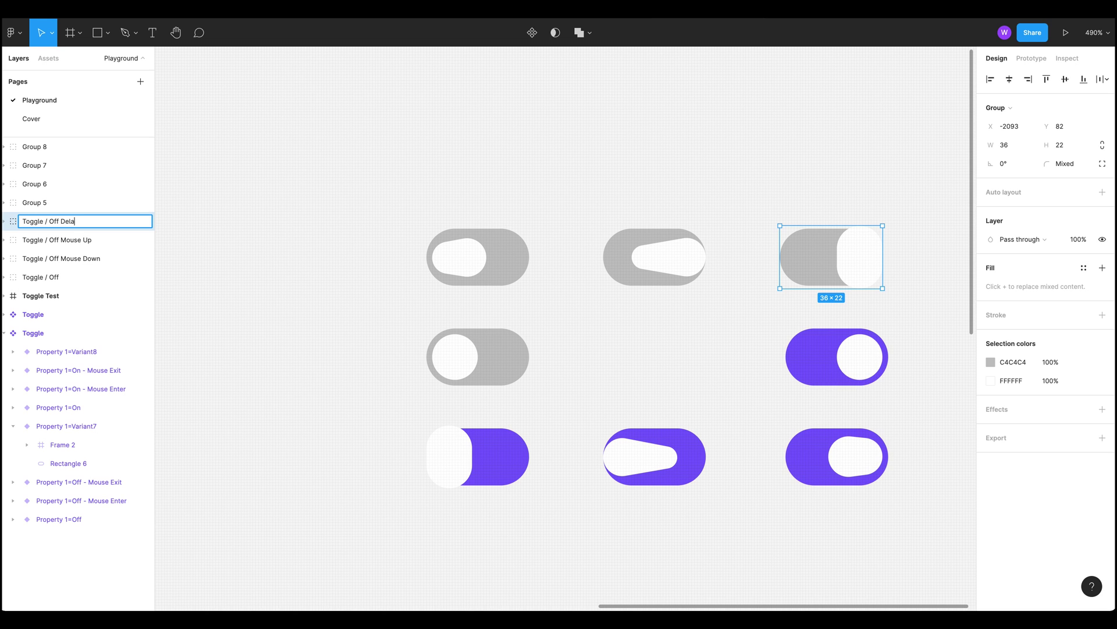
click(274, 163)
Step: Rename the group of the middle-row purple toggle as "Toggle / On"
scroll(689, 340, down, 2)
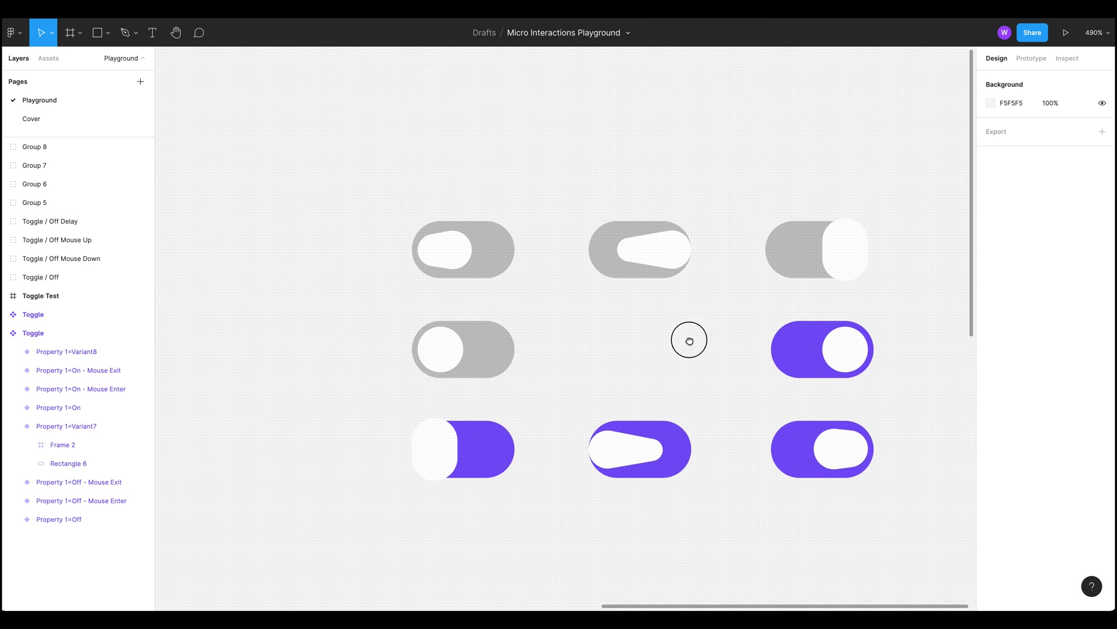
click(777, 326)
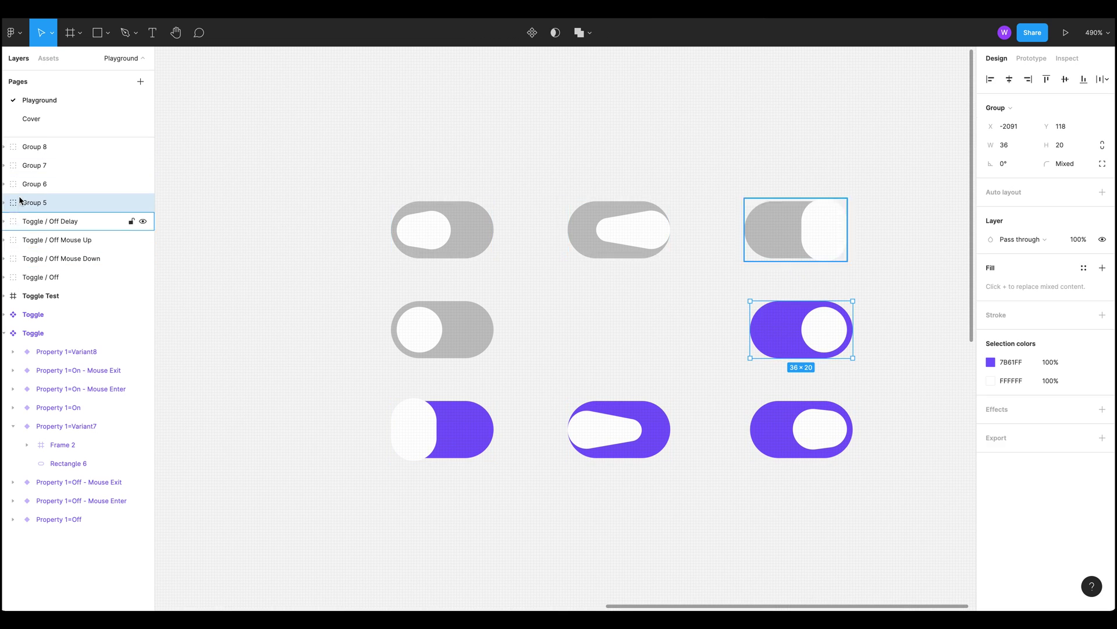
double_click(37, 204)
text(Toggle / On)
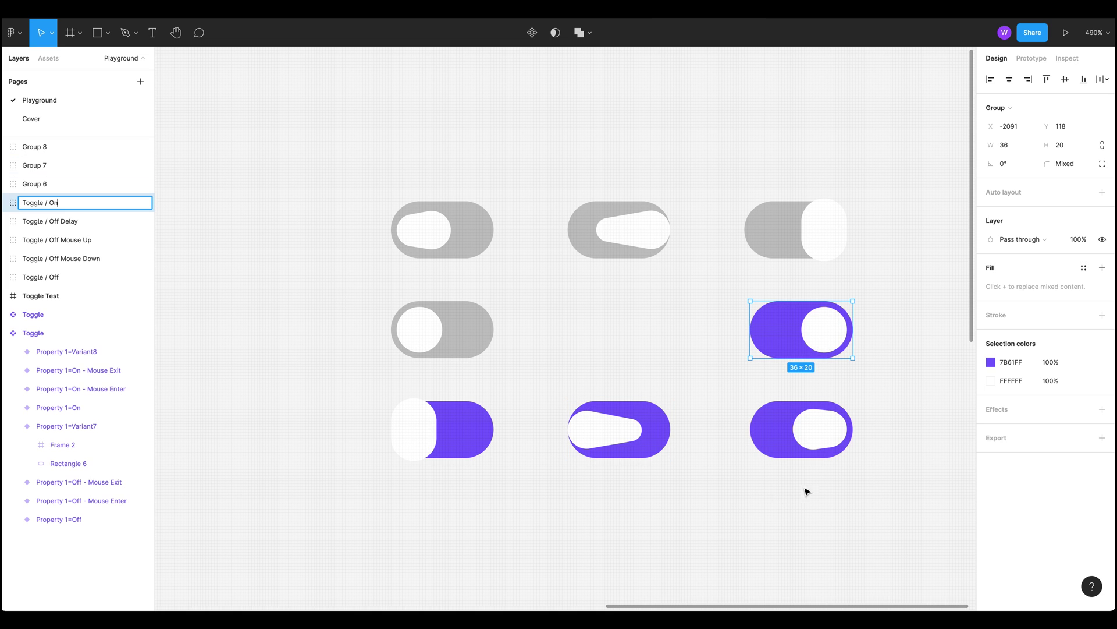
click(807, 492)
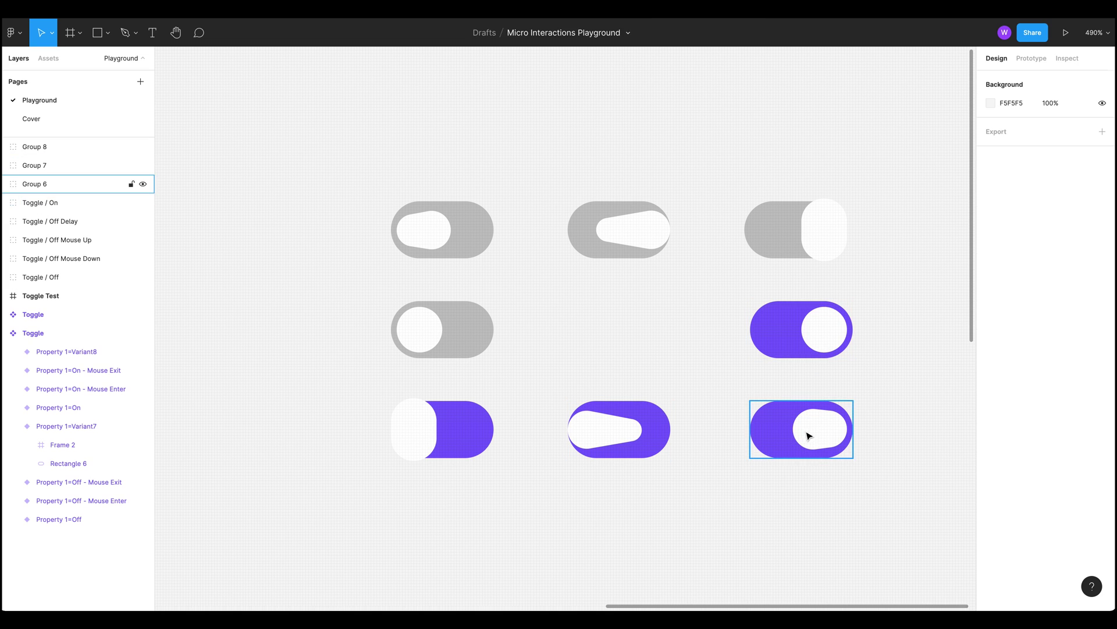
Step: Rename the group of the last bottom-row purple toggle as "Toggle / On Mouse Down"
click(811, 434)
double_click(37, 185)
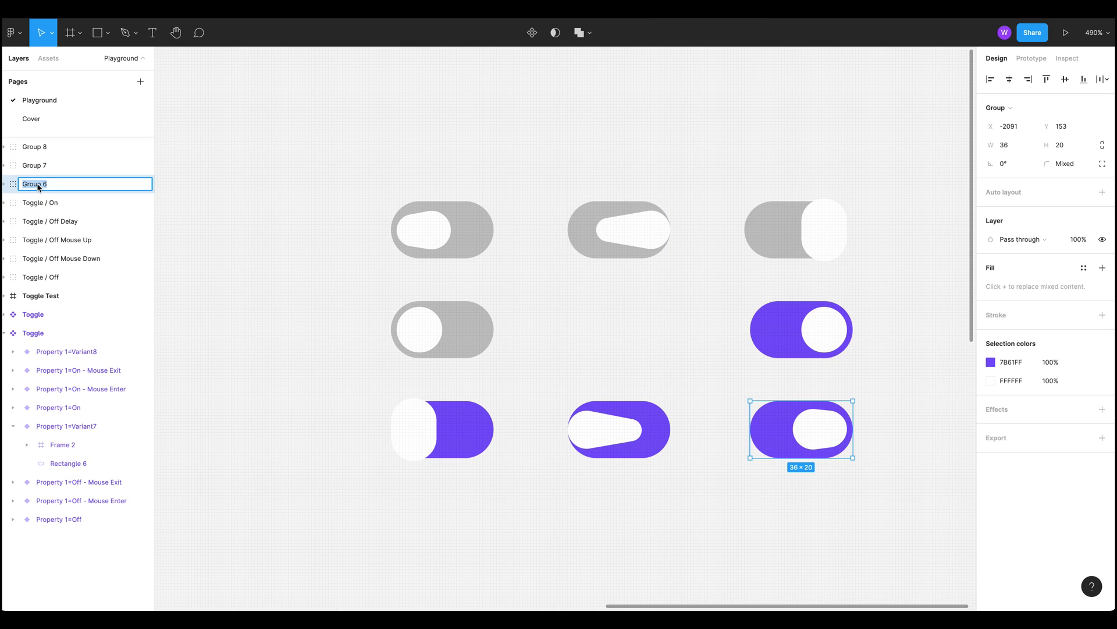
text(Toggle / On Mouse Down)
click(505, 440)
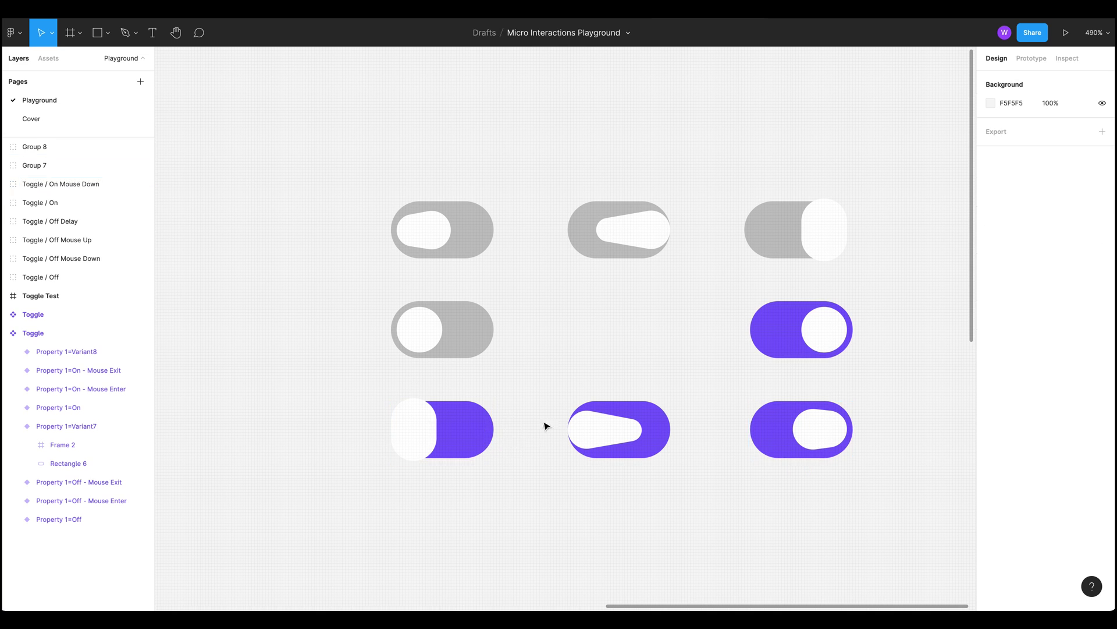
Step: Rename the group of the middle bottom-row purple toggle as "Toggle / On Mouse Up"
click(588, 429)
double_click(52, 167)
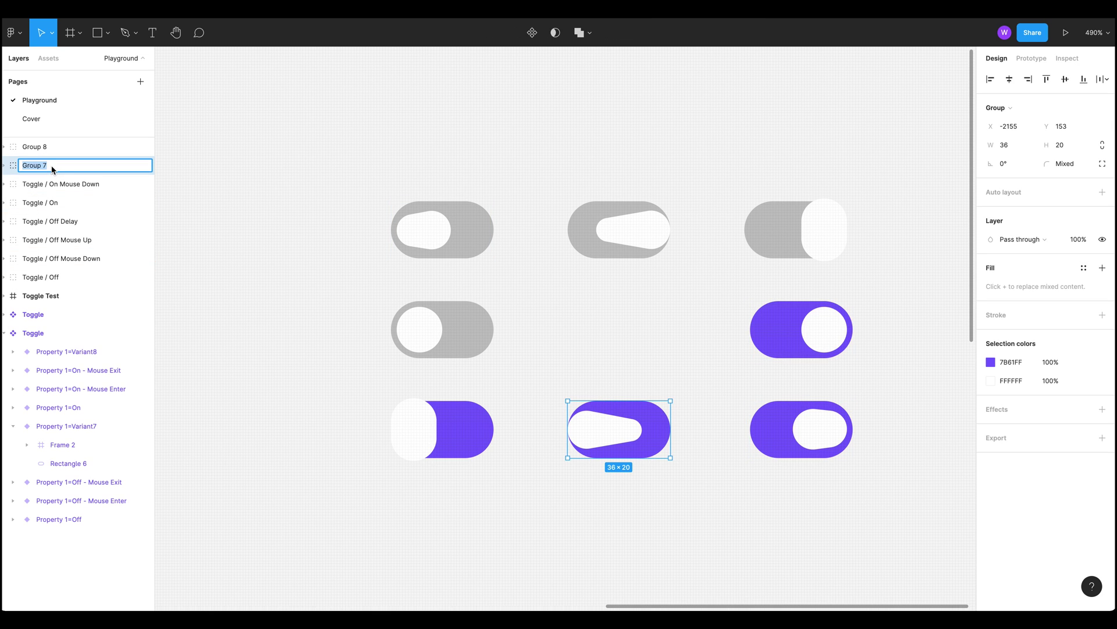
text(Toggle / On Mouse Up)
click(338, 431)
Step: Rename the group of the first bottom-row purple toggle as "Toggle / On Delay"
click(419, 427)
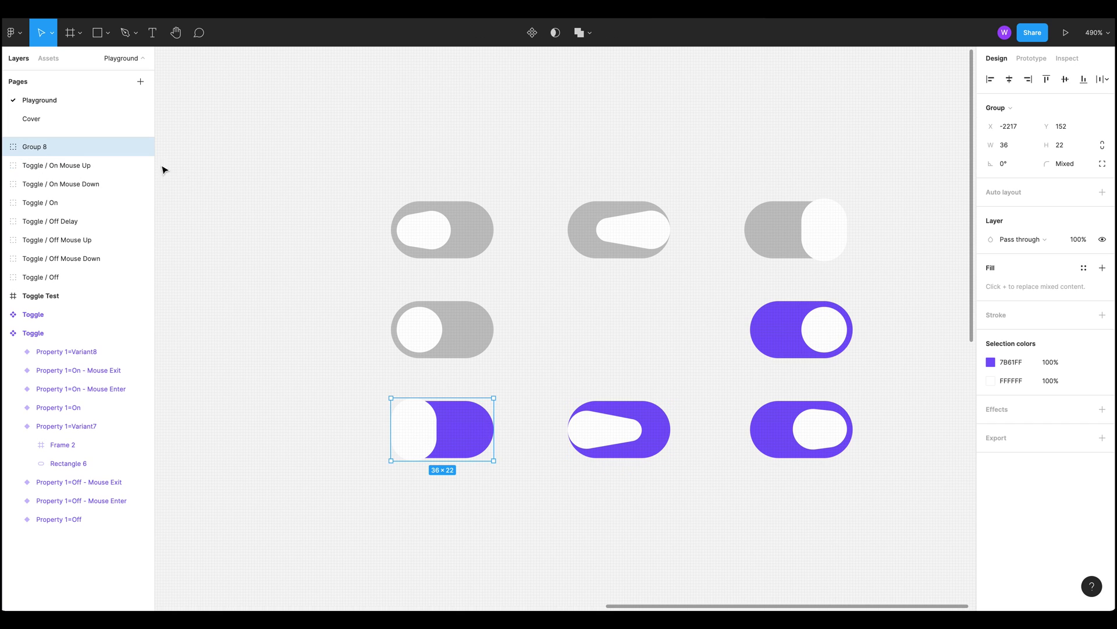
double_click(62, 147)
text(Toggle / On Delay)
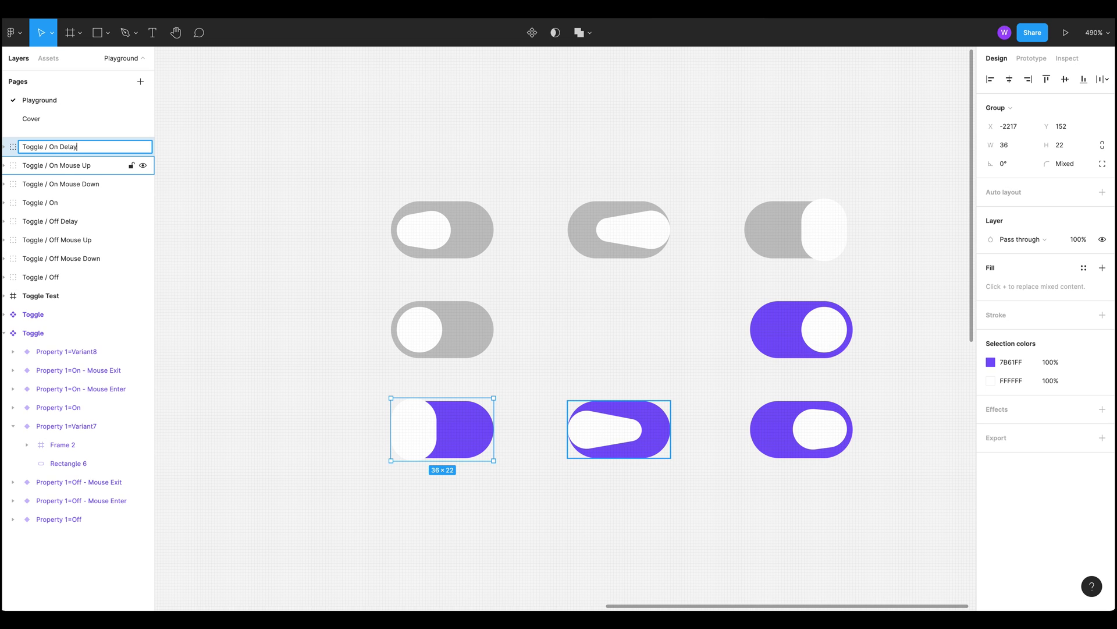
click(179, 173)
Step: Turn all eight toggle groups into separate components and combine them as variants of one Toggle set
drag(340, 149, 948, 506)
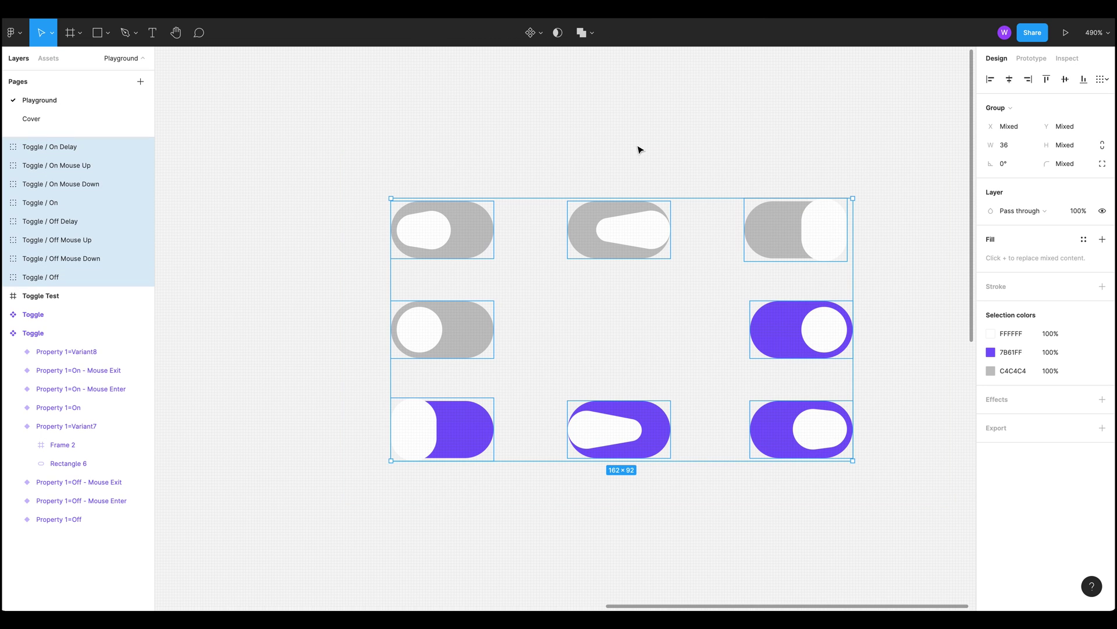
click(543, 33)
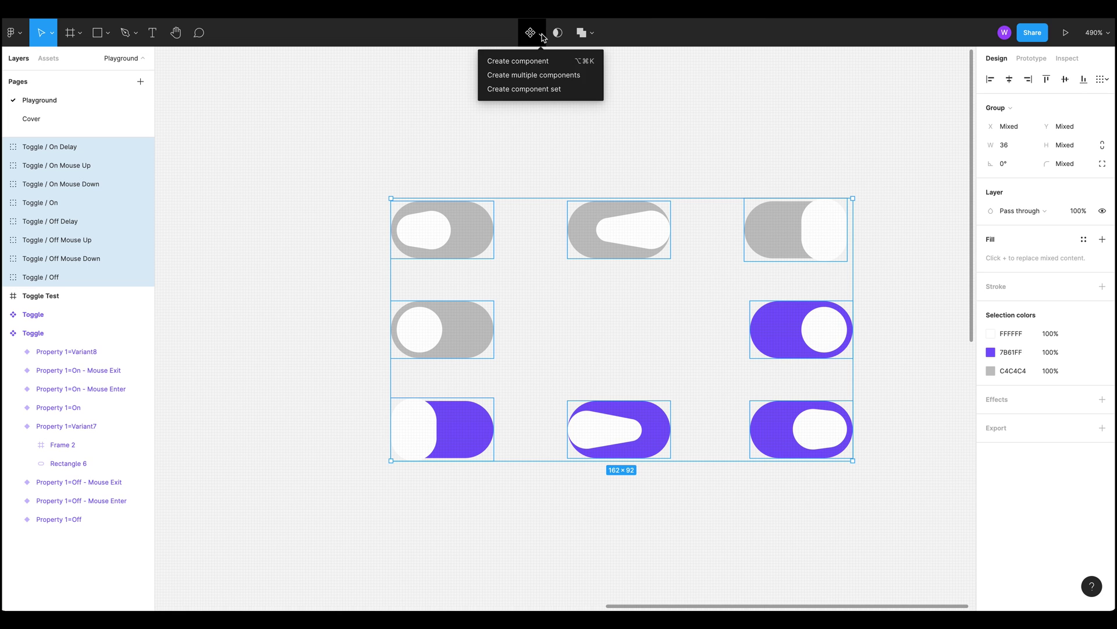
click(575, 77)
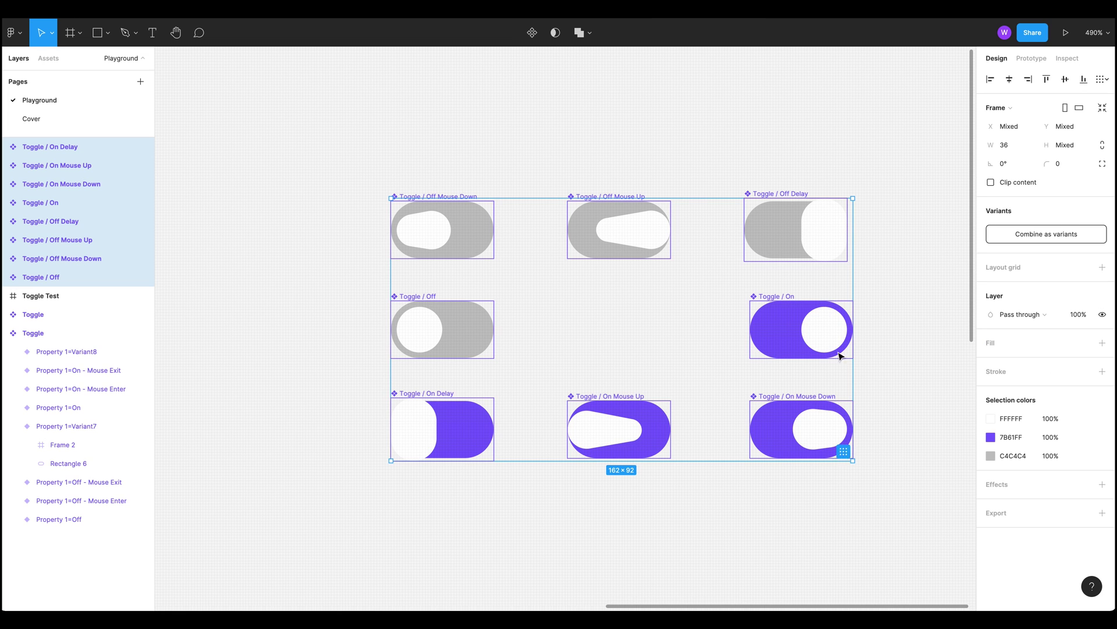
scroll(681, 424, right, 5)
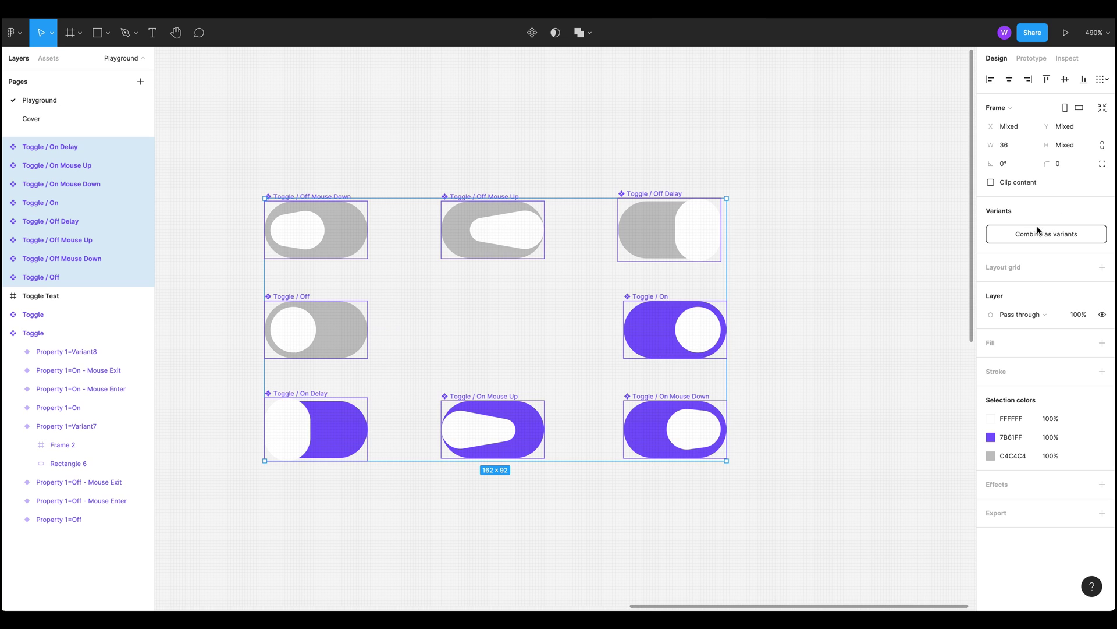
click(1037, 234)
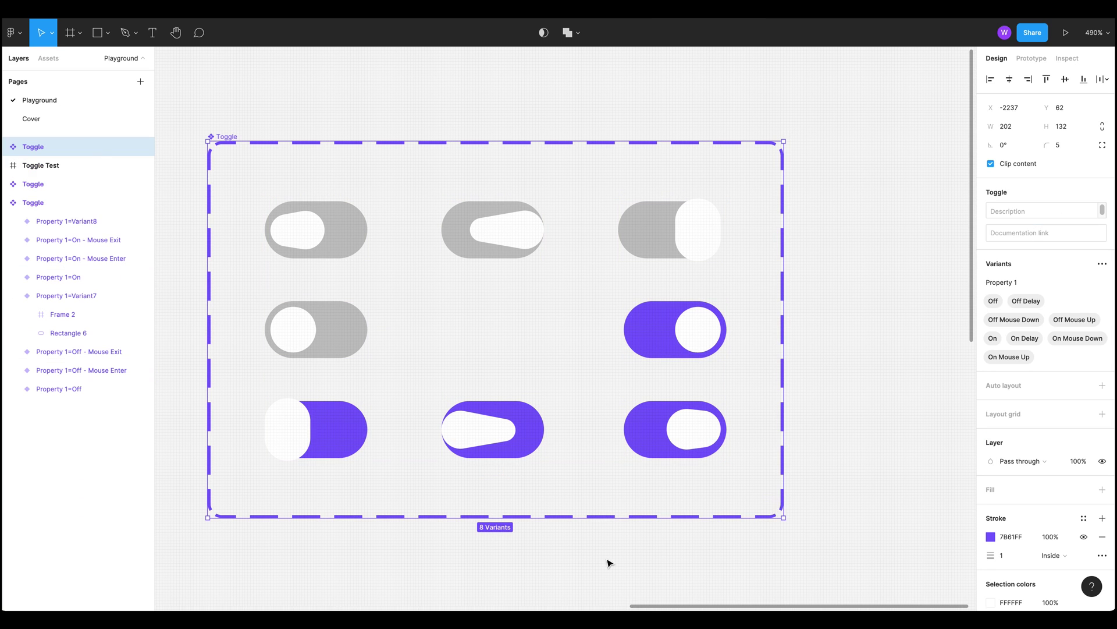
Step: Place an instance of the new grey Toggle from the local components on the empty canvas beside its variant set
click(51, 59)
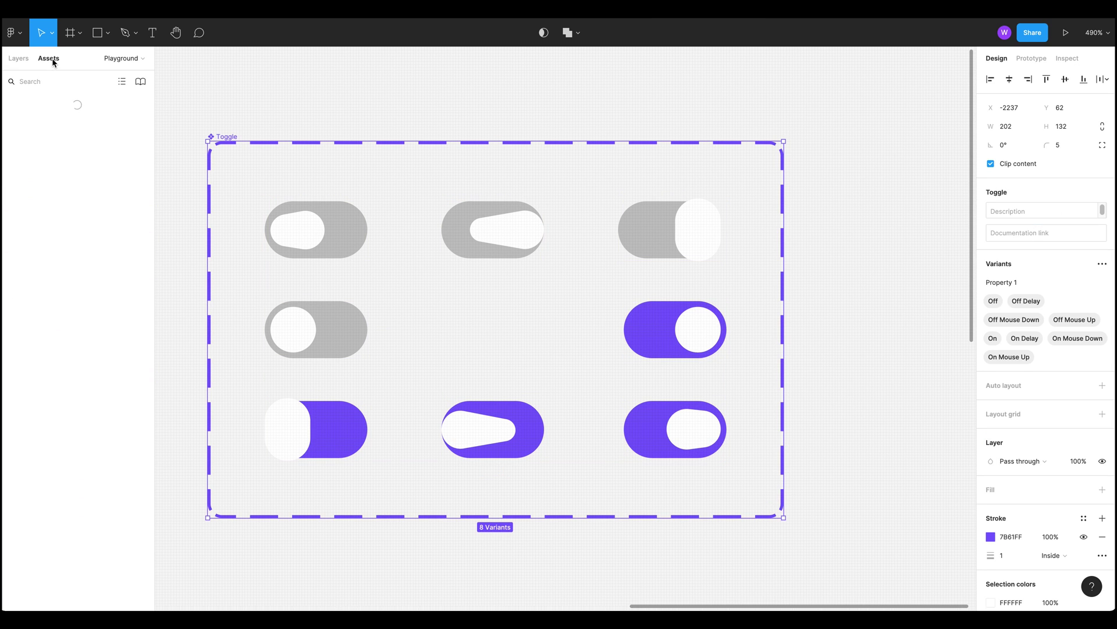
click(10, 101)
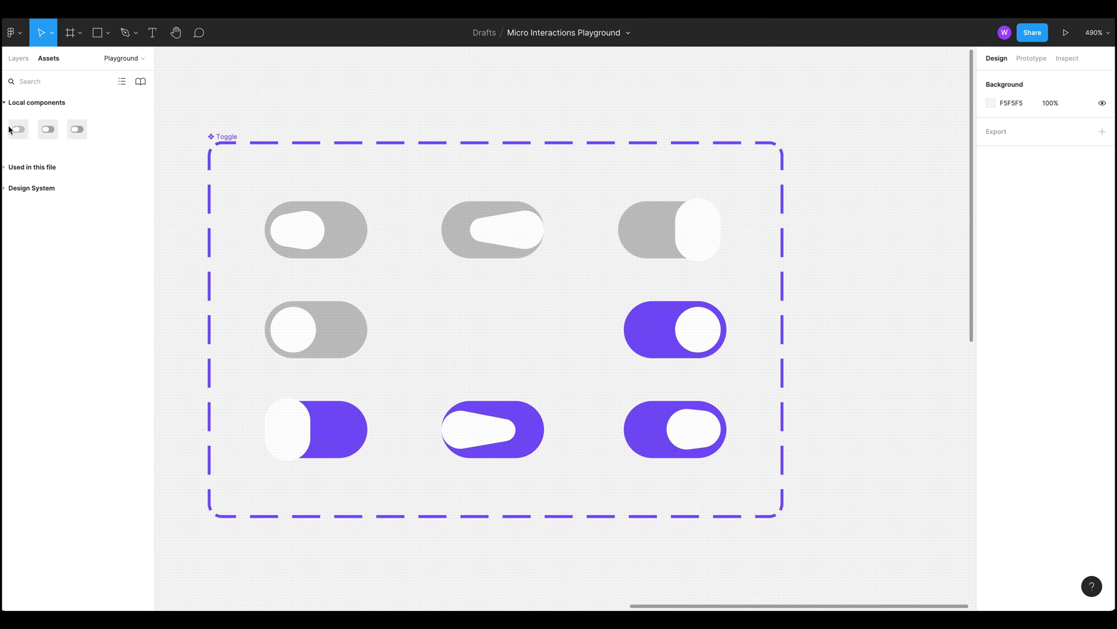
drag(270, 217, 905, 289)
drag(299, 560, 456, 548)
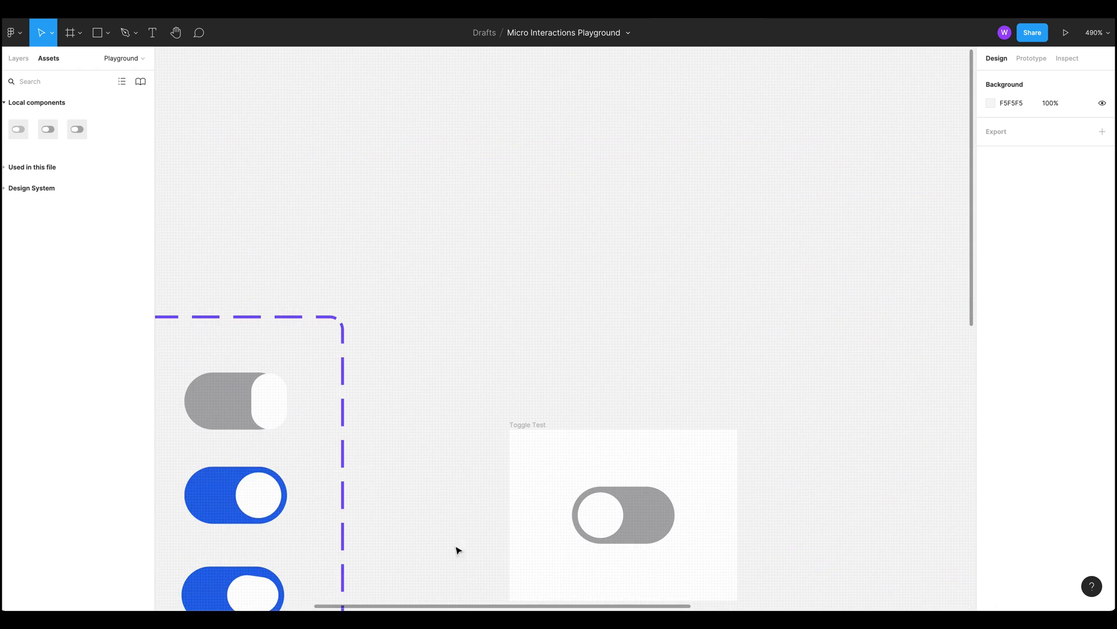
drag(812, 317, 206, 257)
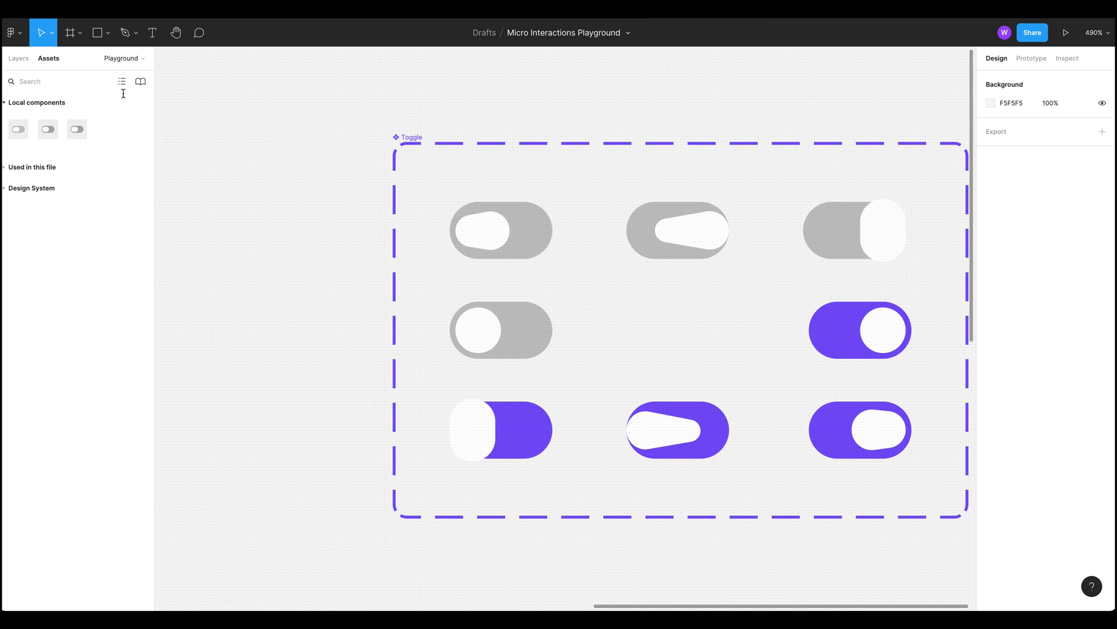
scroll(210, 272, right, 5)
scroll(210, 272, up, 2)
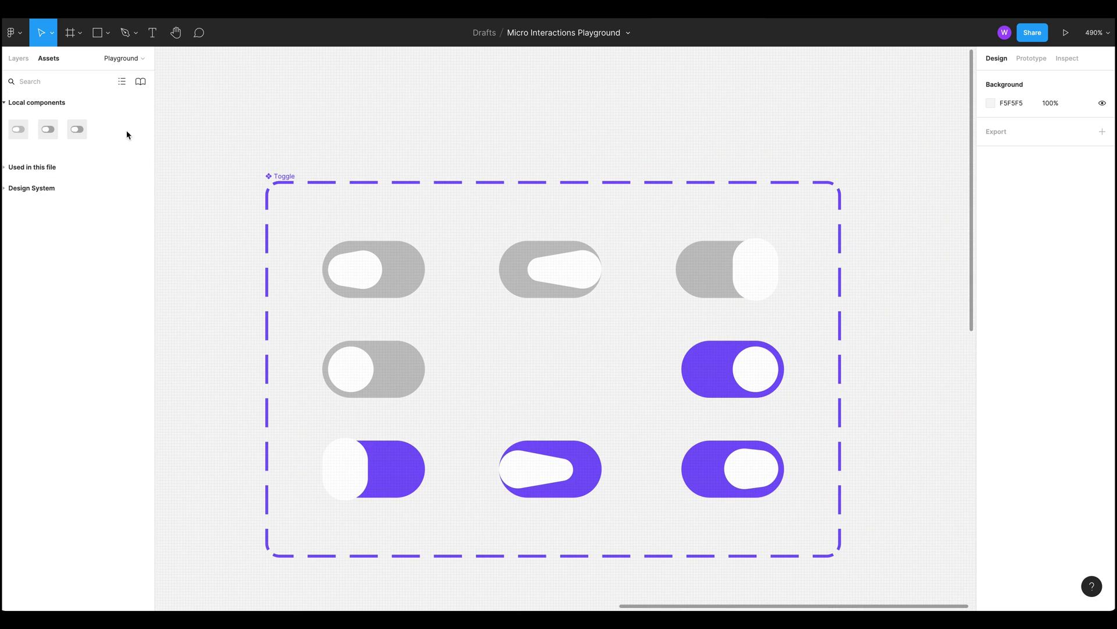
drag(838, 142, 773, 112)
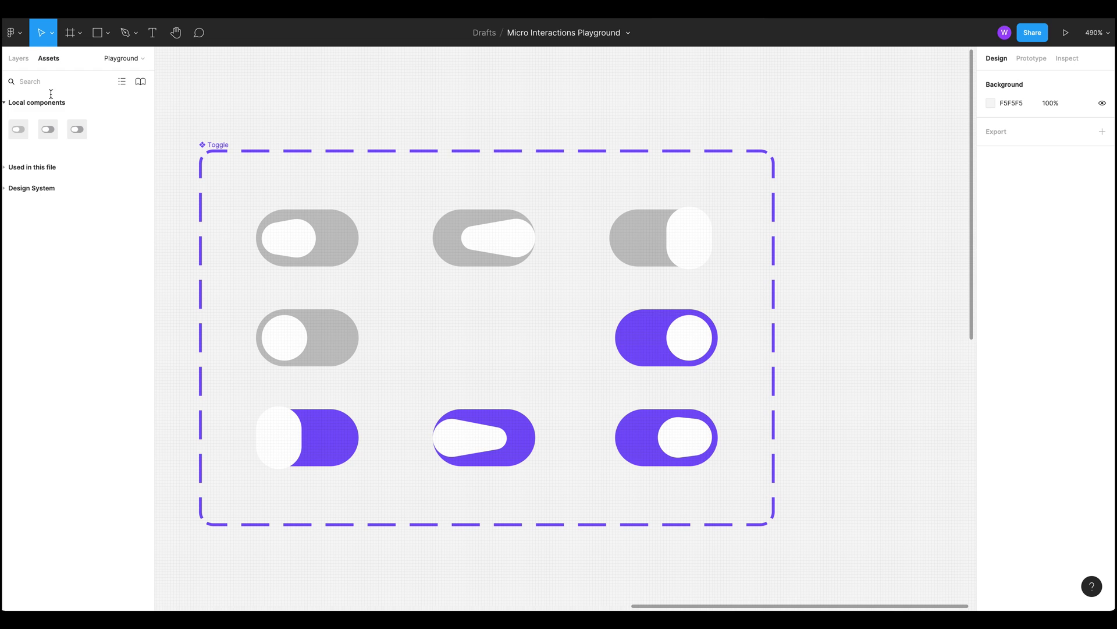
drag(19, 130, 880, 277)
click(879, 351)
scroll(614, 390, right, 5)
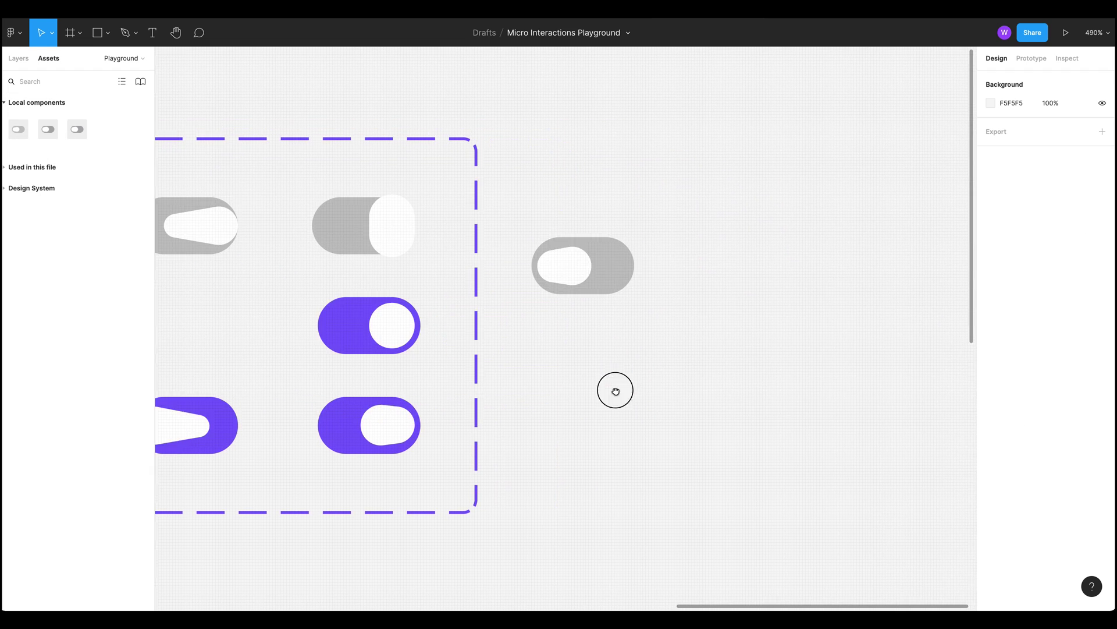
drag(577, 269, 771, 312)
click(799, 454)
Step: Draw a frame around the placed toggle instance and centre the instance inside it
key(f)
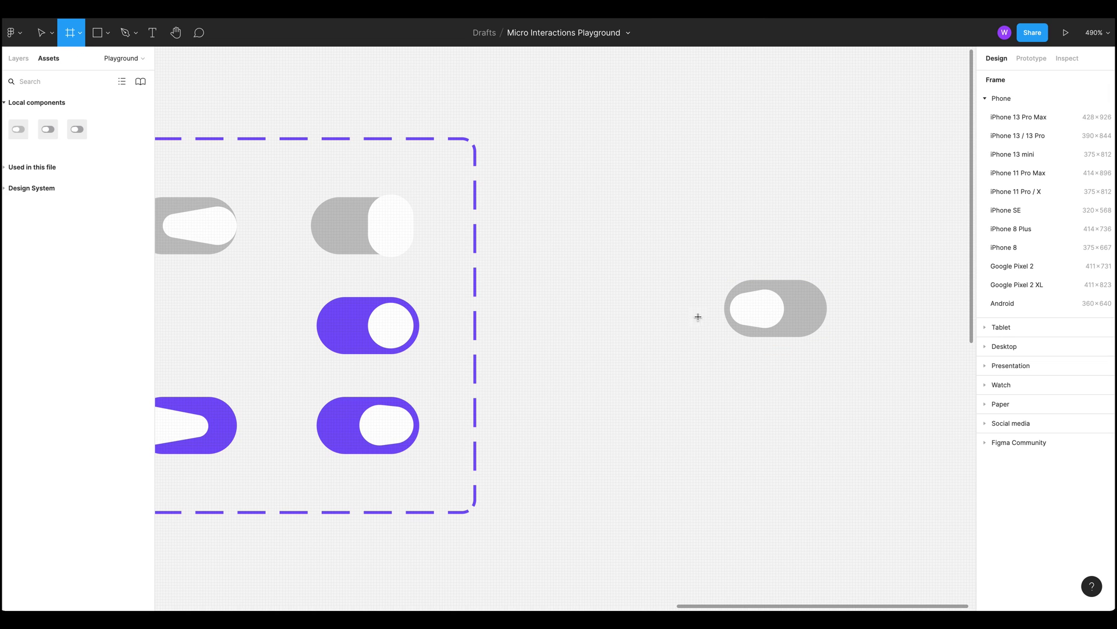
drag(650, 211, 905, 411)
click(797, 295)
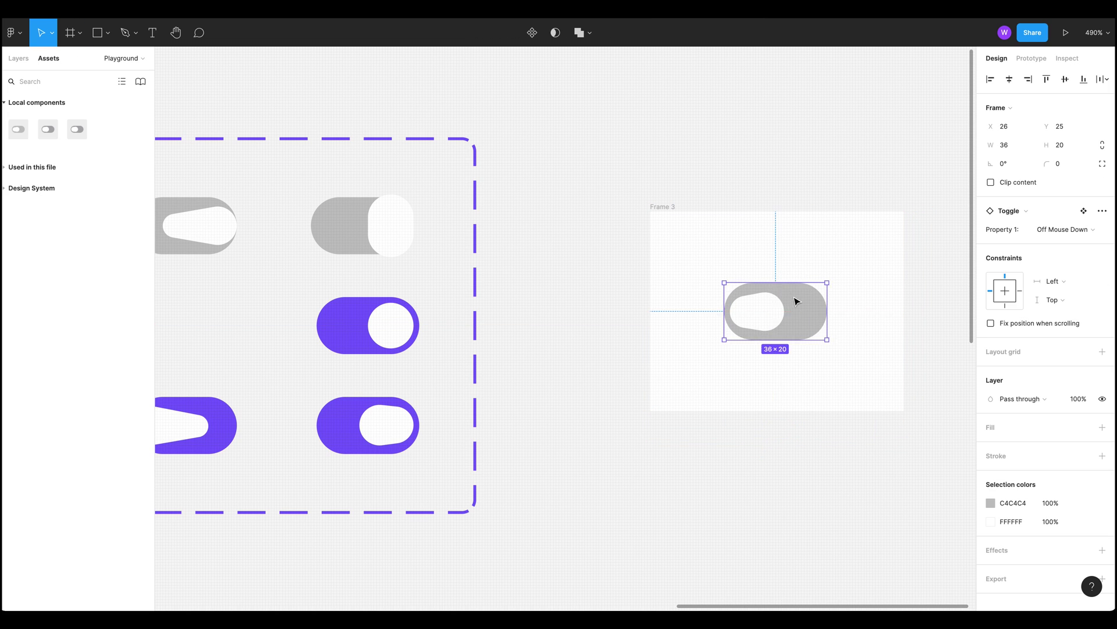
click(770, 452)
scroll(770, 452, right, 2)
Step: Set the framed toggle instance's Property 1 to the Off variant
click(659, 297)
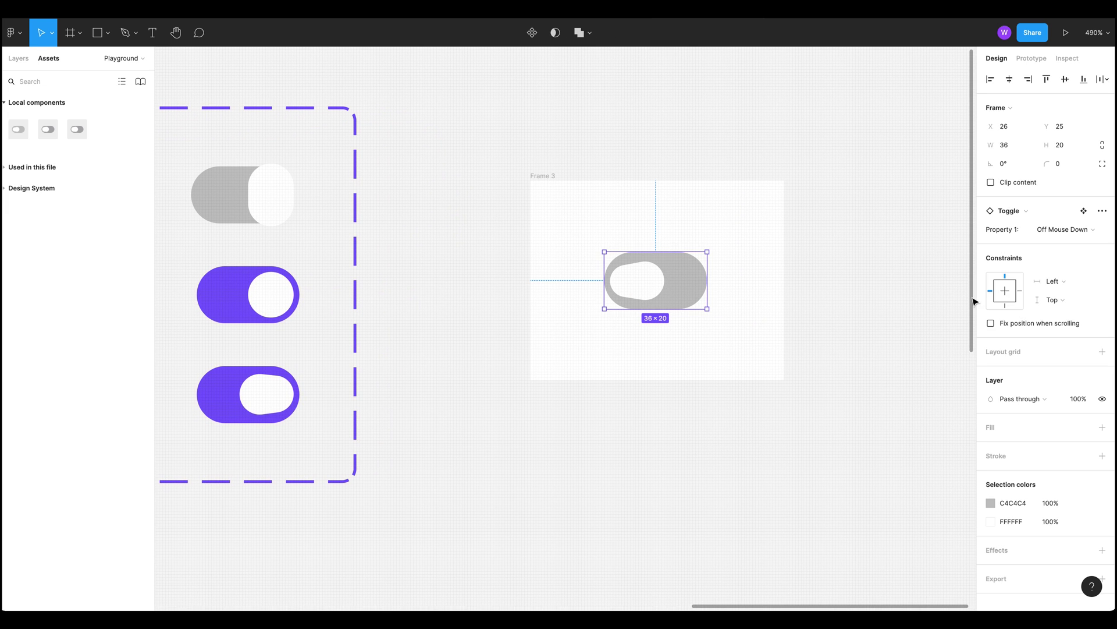
click(1051, 230)
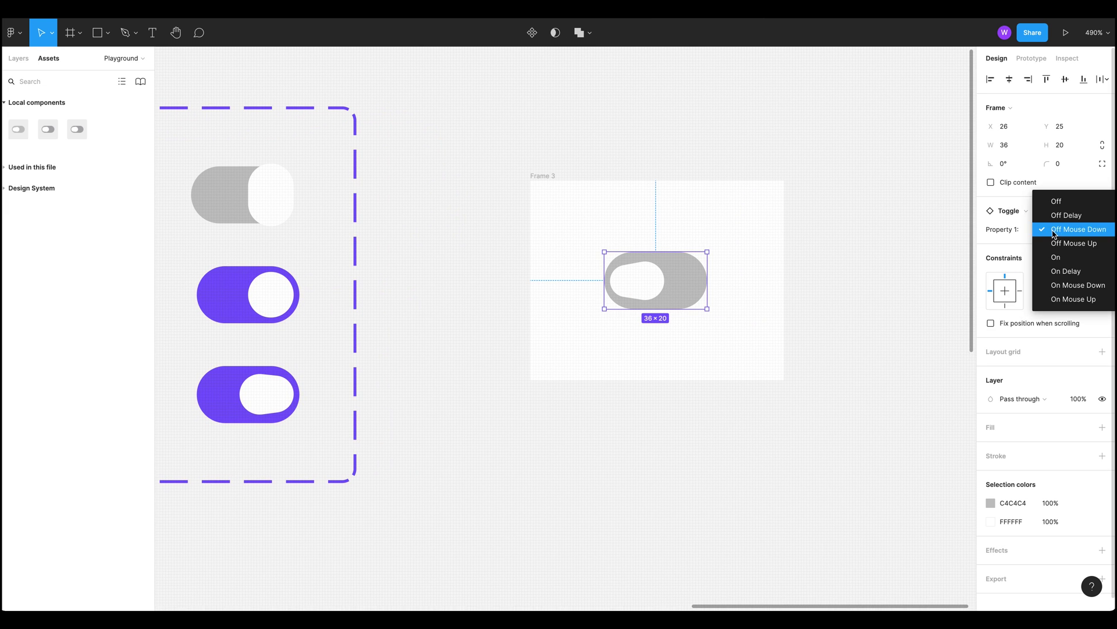
click(1074, 202)
click(751, 466)
Step: Compare the framed toggle instance with the states in the new Toggle variant set
scroll(740, 466, left, 5)
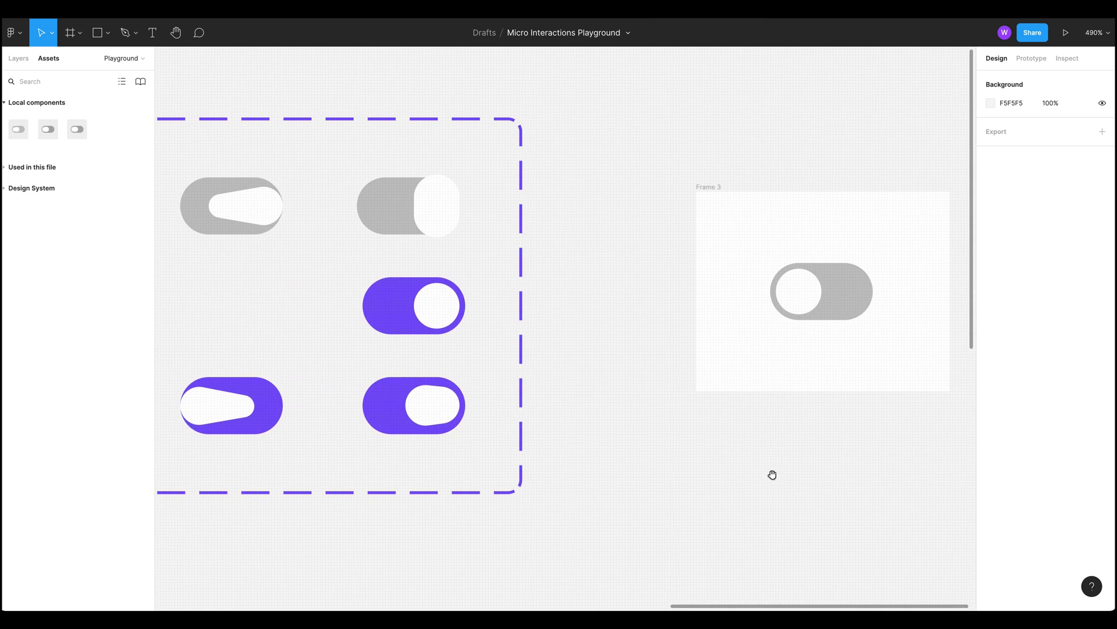
scroll(875, 401, right, 3)
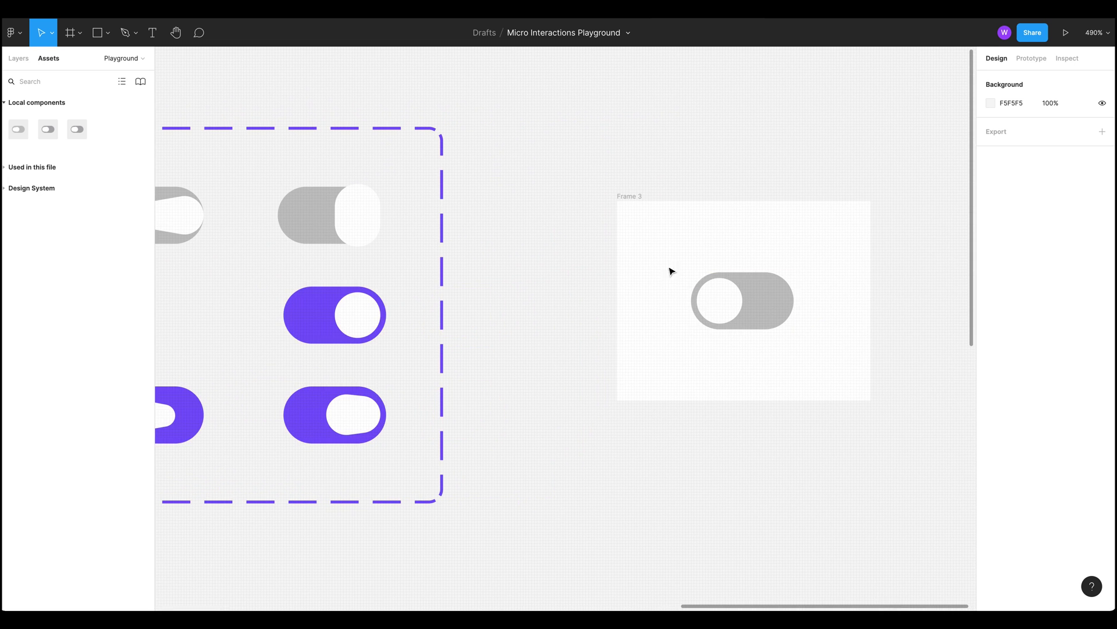
scroll(668, 270, left, 6)
scroll(776, 459, right, 3)
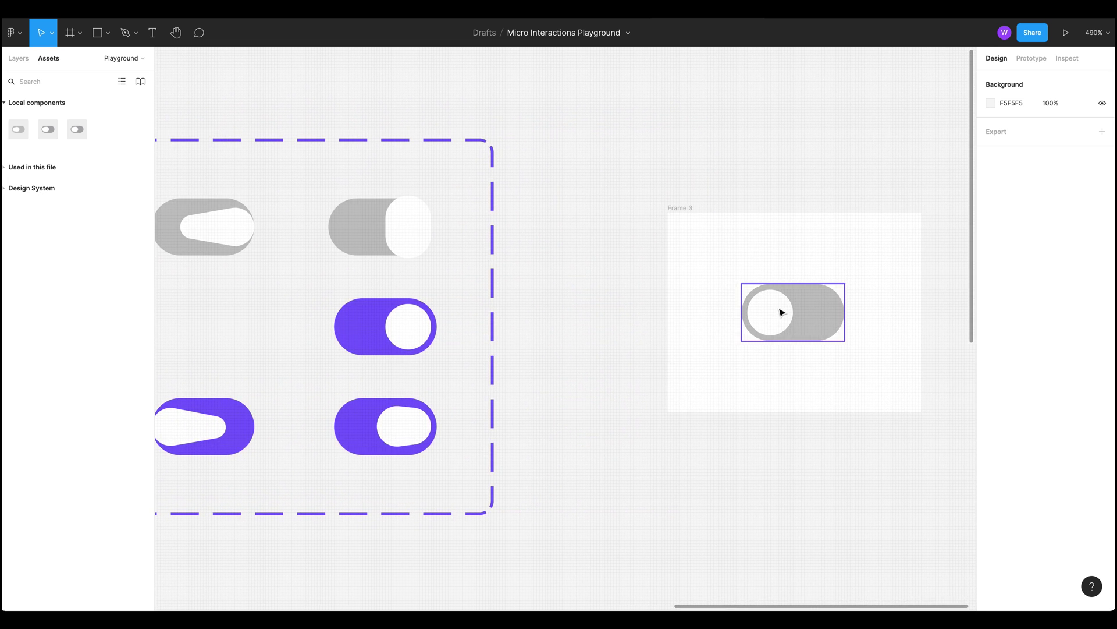
scroll(697, 448, left, 6)
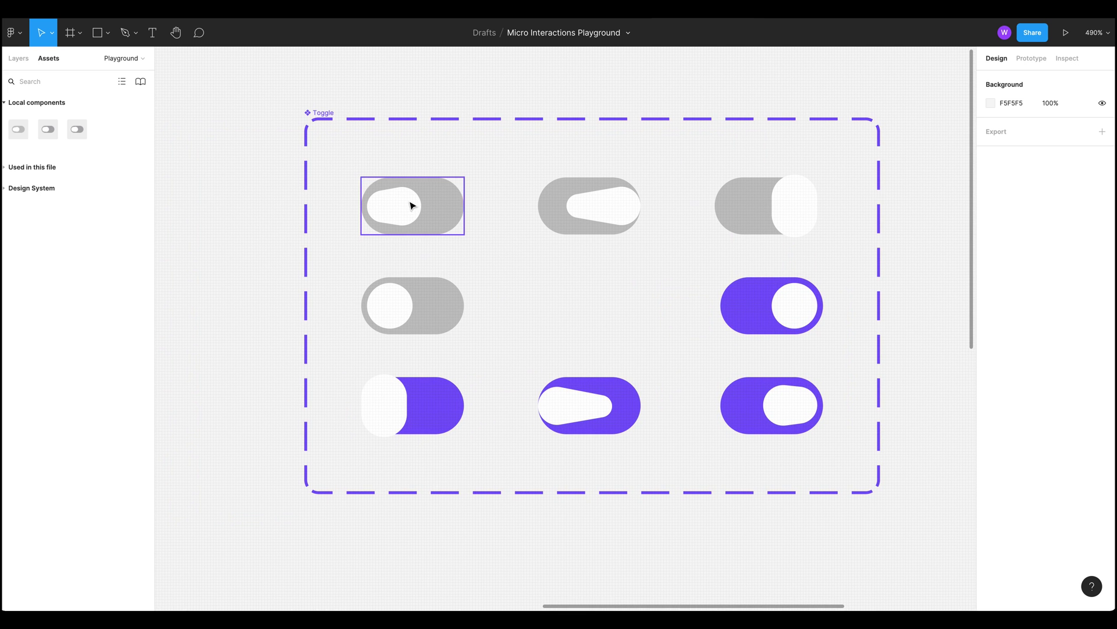
scroll(262, 304, down, 5)
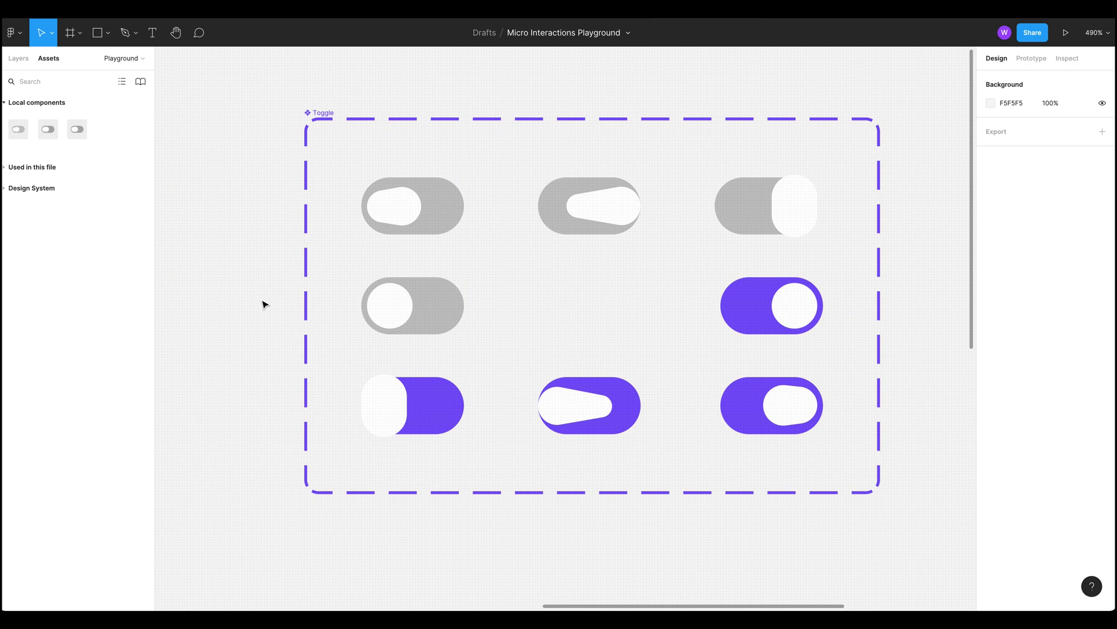
Step: Examine the prototype connections of the existing blue Toggle set and the interaction details of its off state
drag(237, 320, 383, 322)
scroll(383, 322, left, 8)
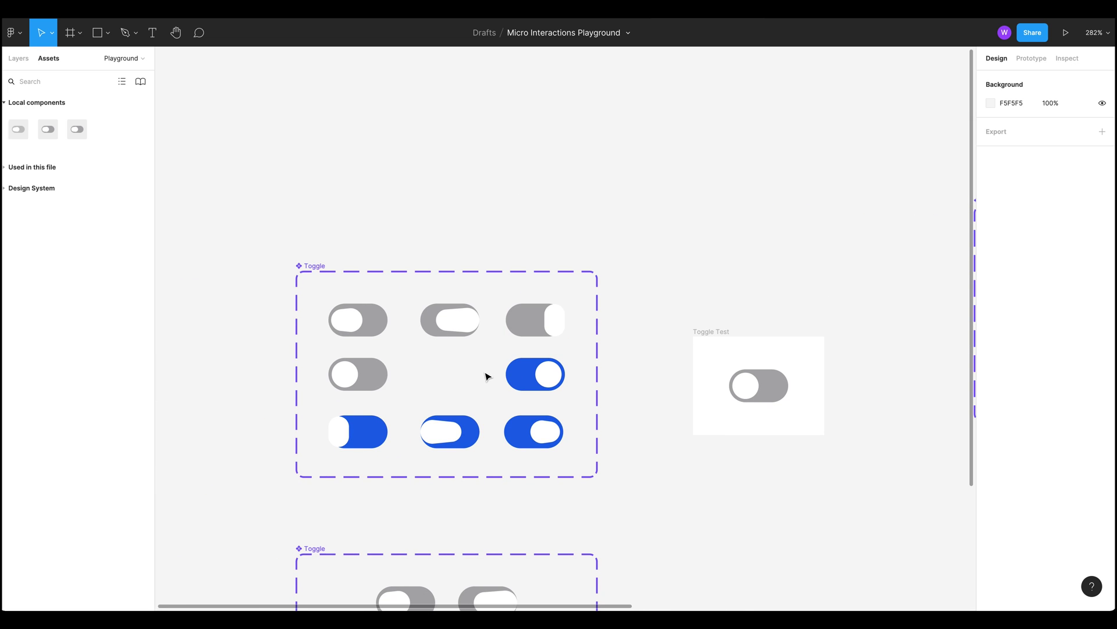
key(shift+e)
scroll(519, 211, up, 3)
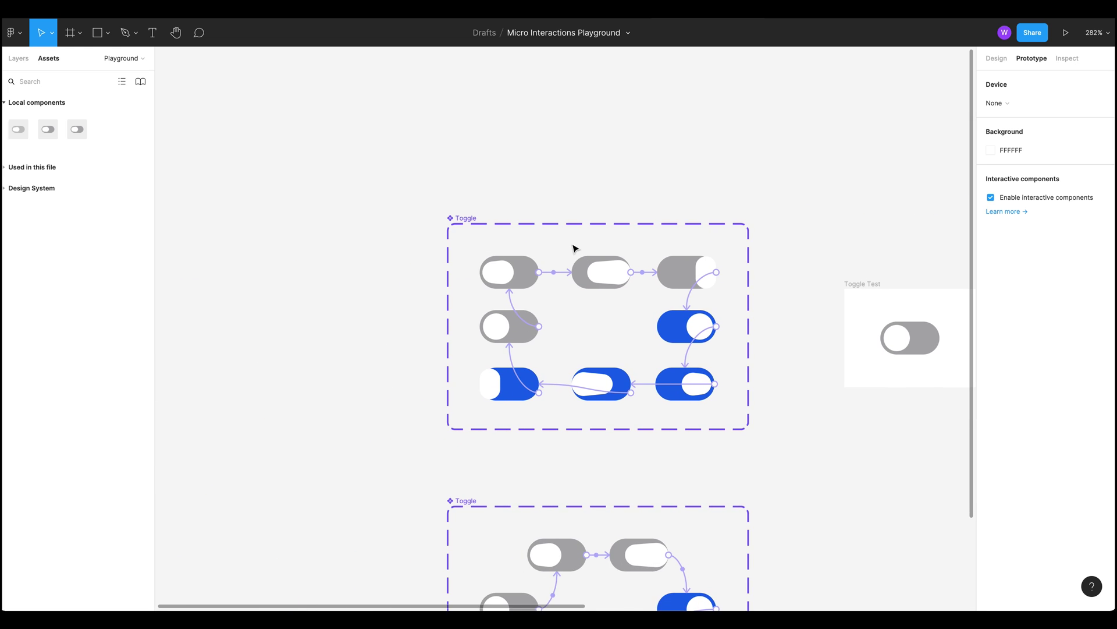
click(514, 311)
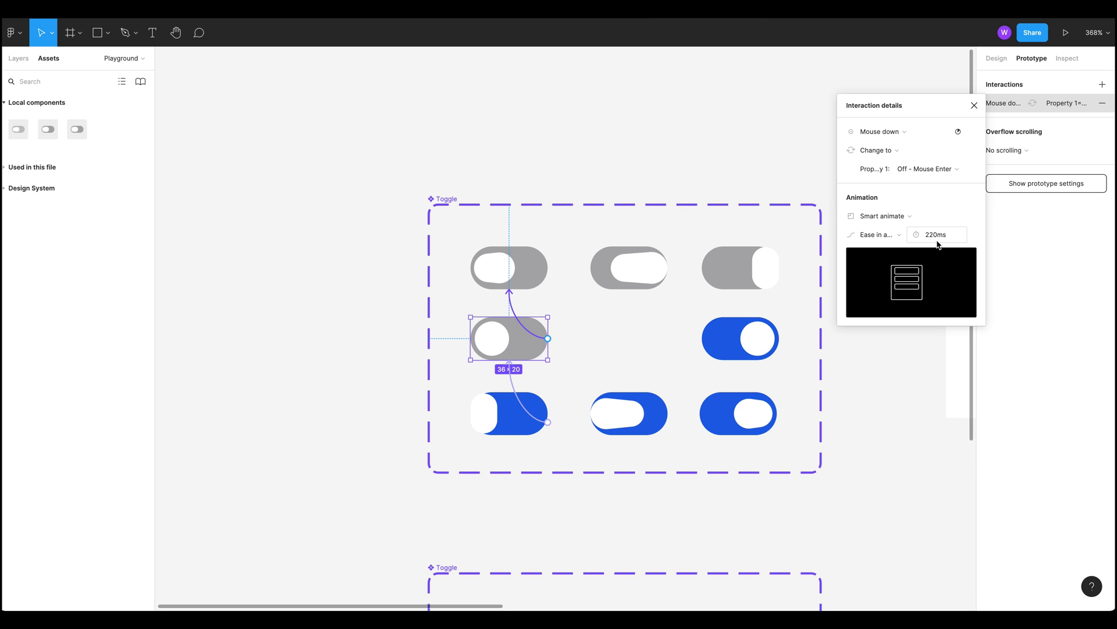
click(861, 429)
Step: Connect the new set's Off variant to its Off Mouse Down variant with a Mouse down trigger
scroll(861, 429, right, 10)
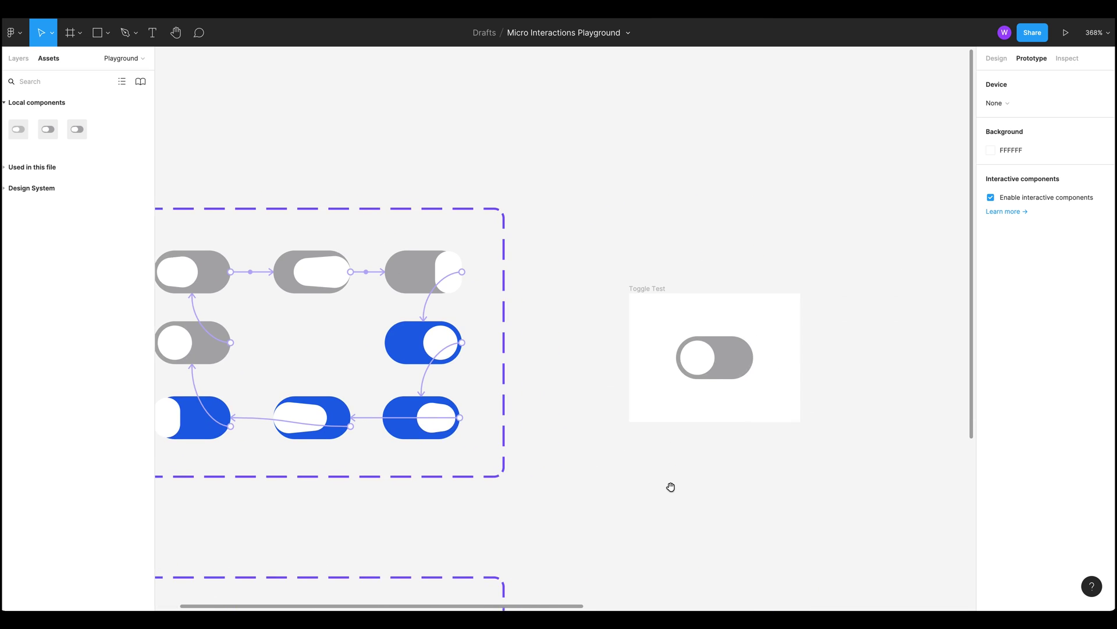
scroll(618, 455, right, 10)
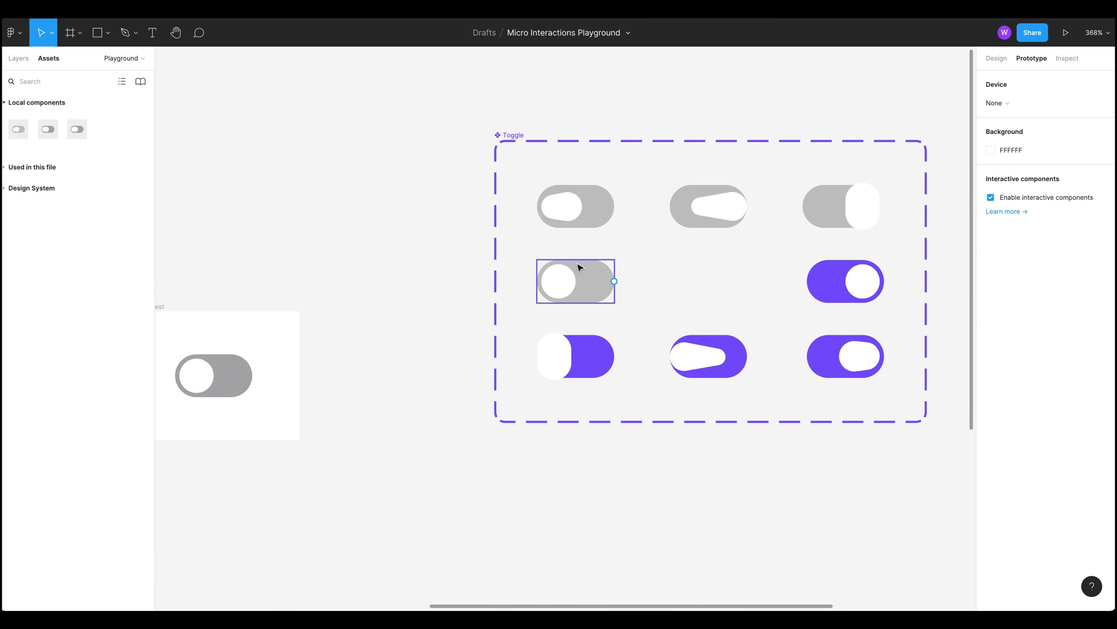
click(580, 271)
drag(614, 282, 599, 211)
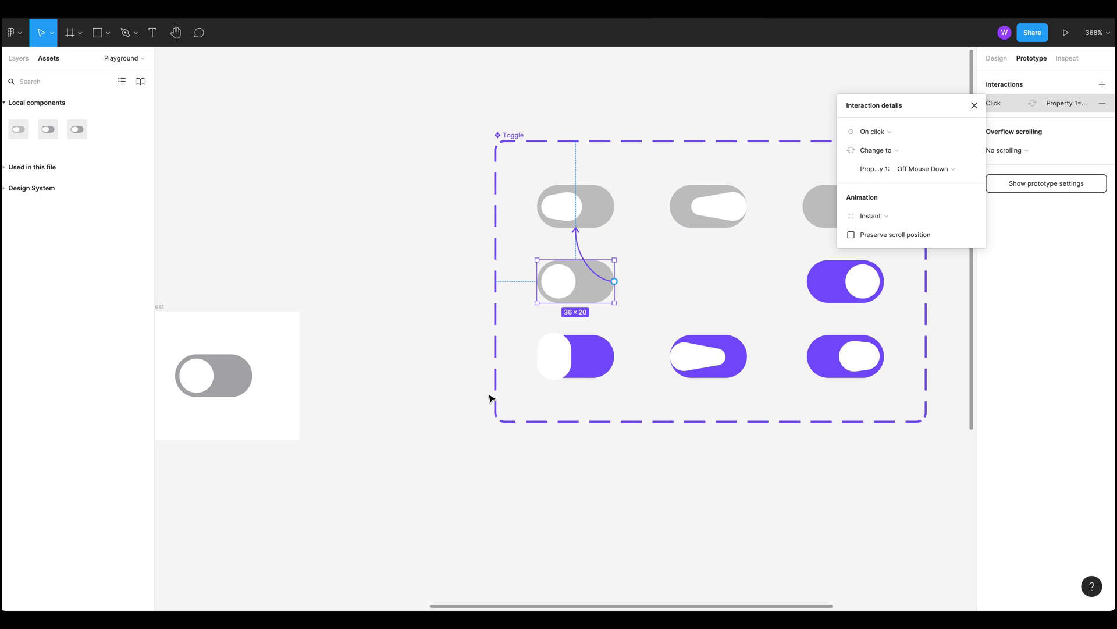
click(899, 134)
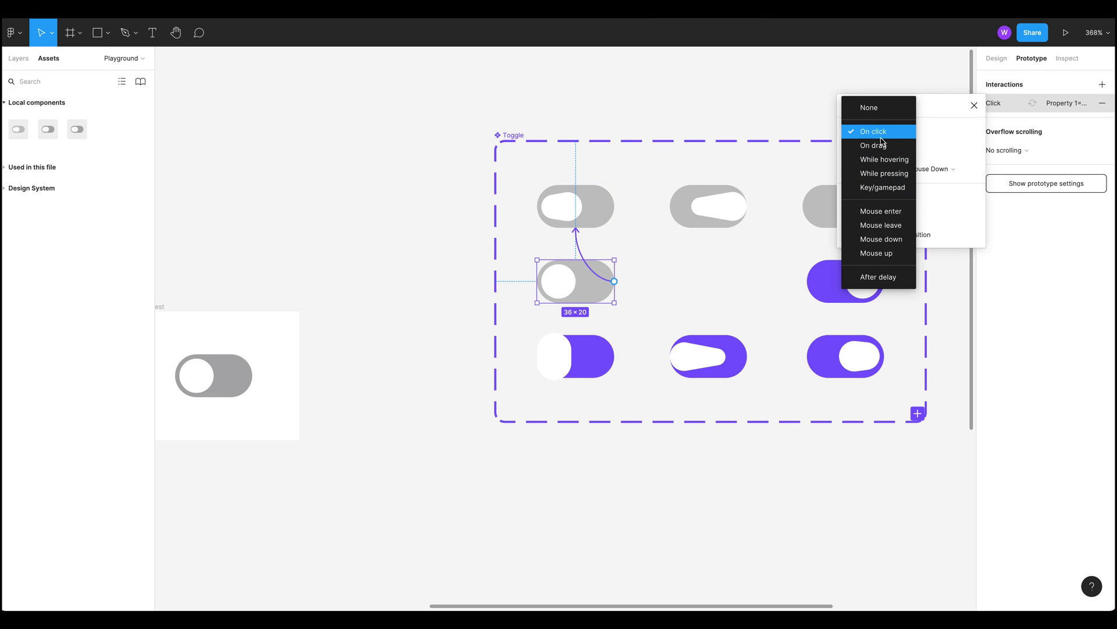
click(895, 239)
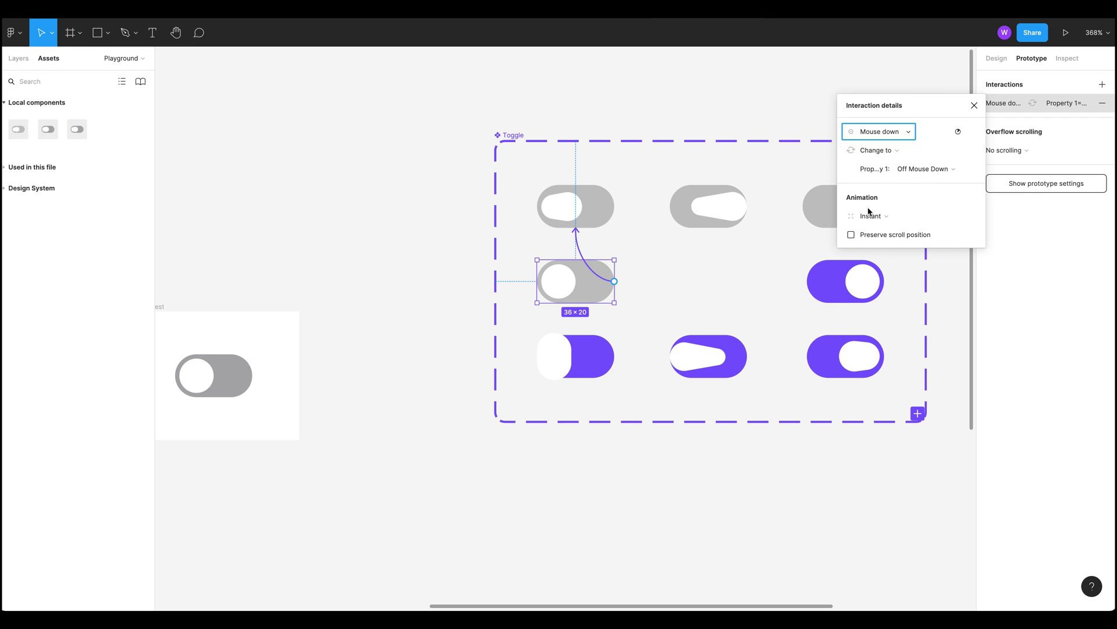
Step: Set the Off variant's interaction to Smart animate with Ease in and out easing
click(890, 223)
click(891, 243)
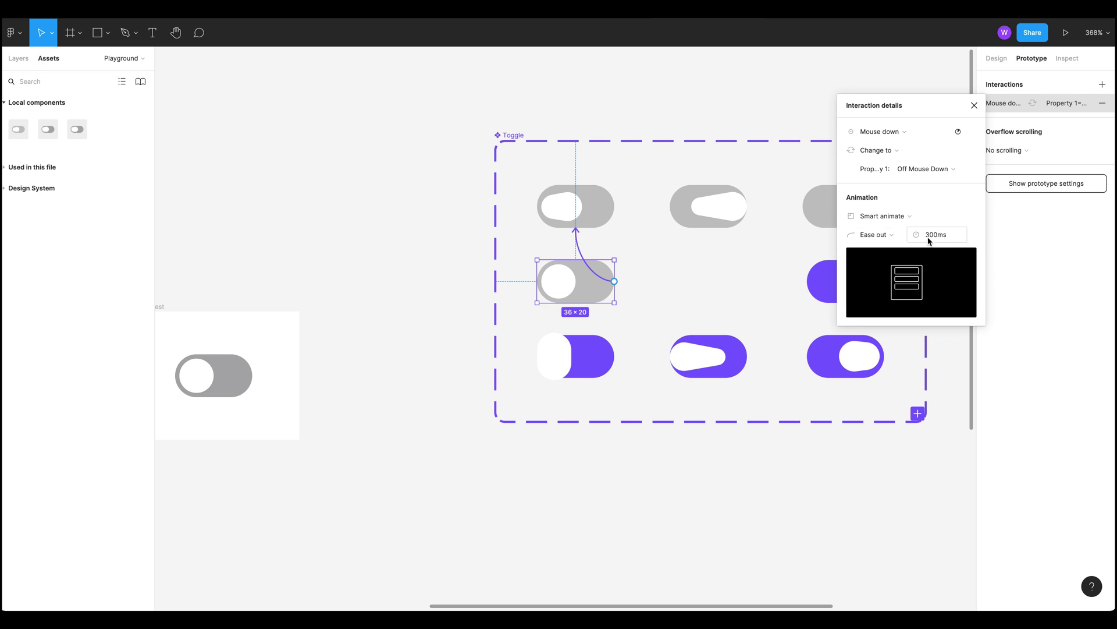
click(930, 240)
click(858, 236)
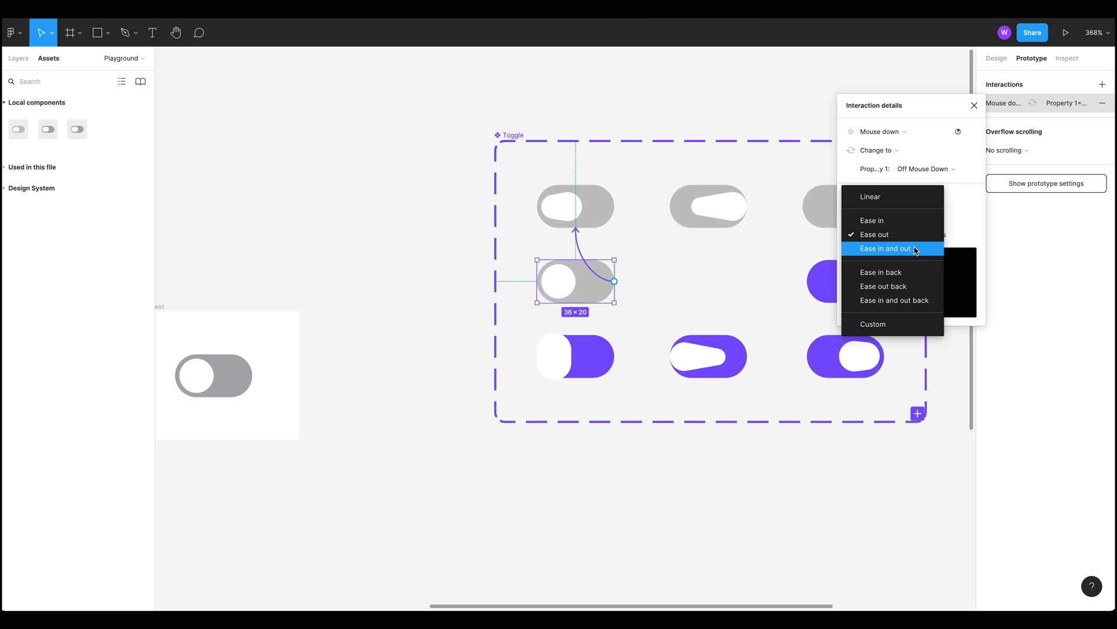
click(916, 249)
click(840, 481)
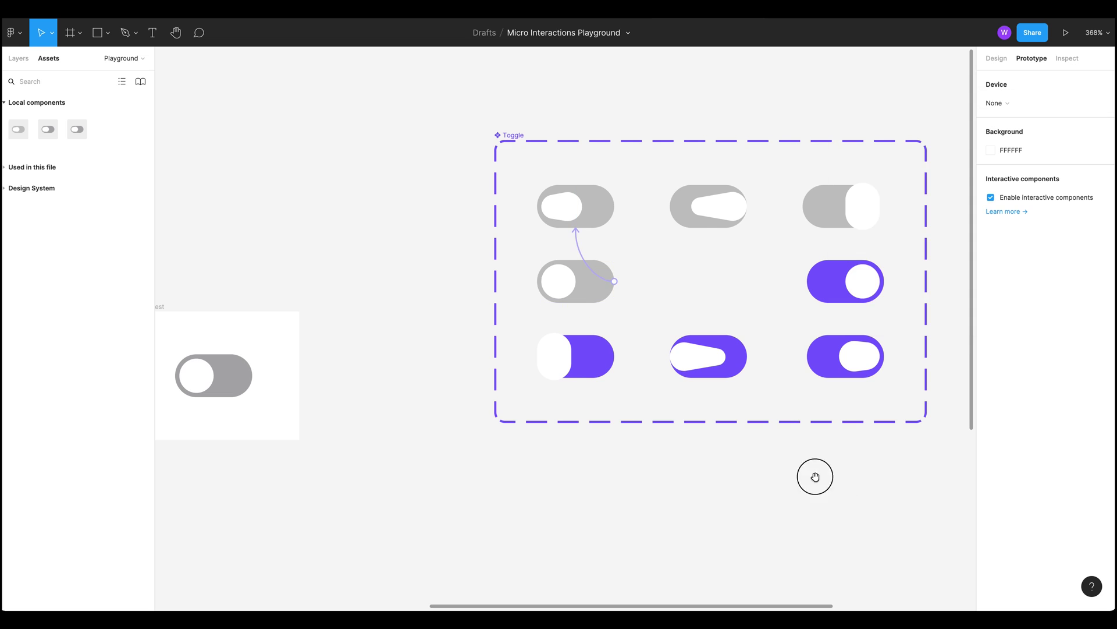
Step: Connect the new set's Off Mouse Down variant to its Off Mouse Up variant
scroll(557, 202, right, 3)
click(512, 198)
drag(514, 192, 577, 195)
click(531, 446)
Step: Following the blue set's matching interaction, give the Off Mouse Down variant's connection a Mouse up trigger and a 140 ms duration
scroll(766, 461, left, 10)
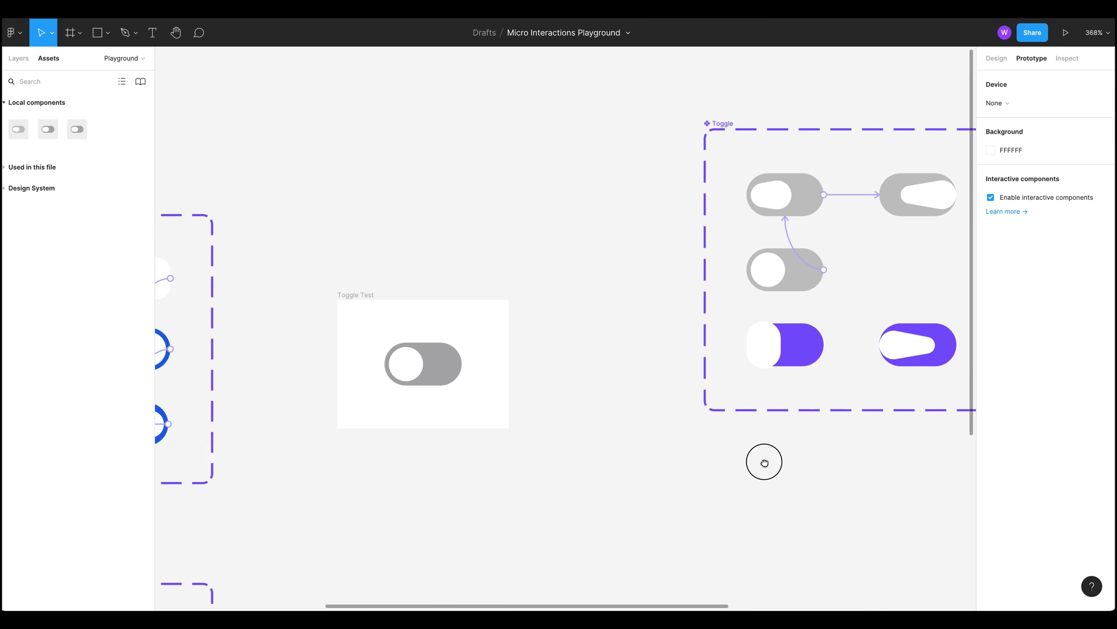
scroll(926, 486, left, 4)
click(355, 265)
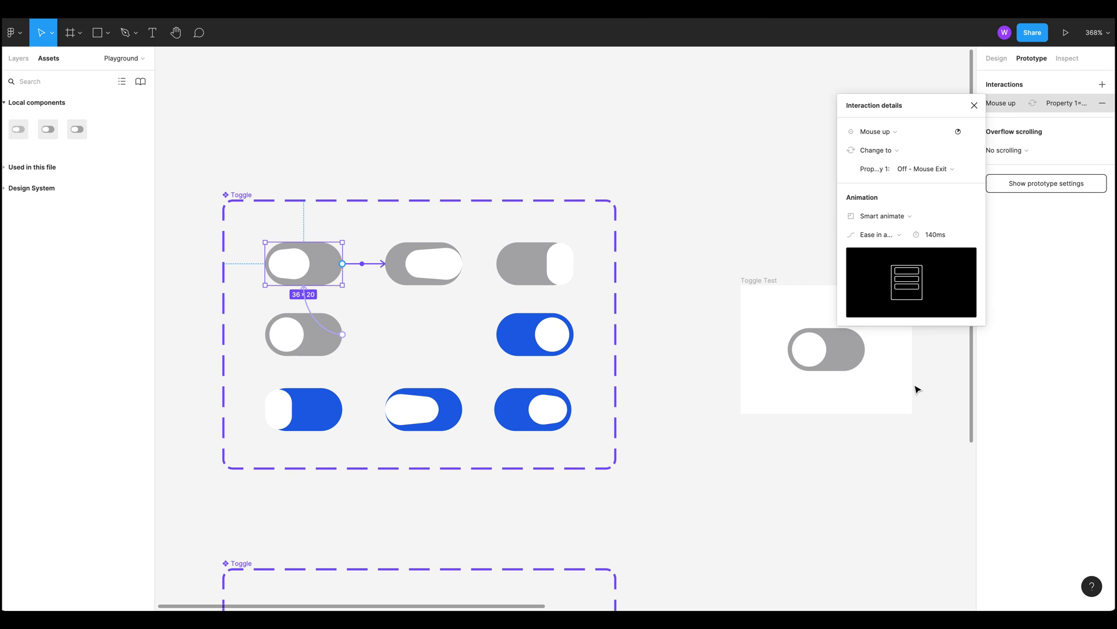
click(916, 436)
drag(915, 437, 480, 432)
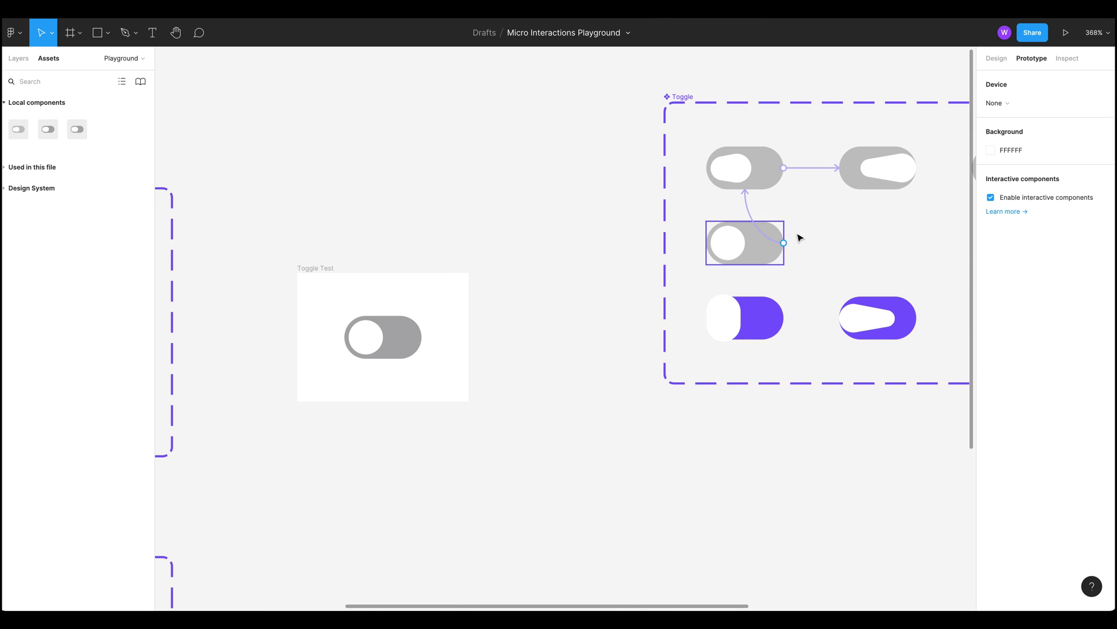
scroll(606, 464, right, 5)
click(656, 187)
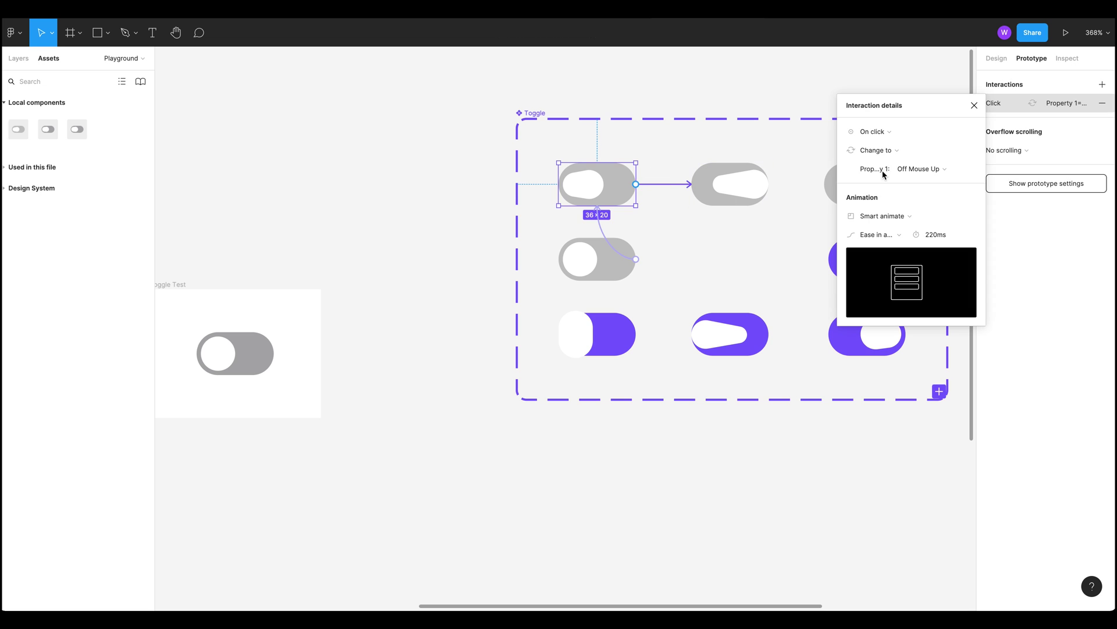
click(876, 132)
click(889, 249)
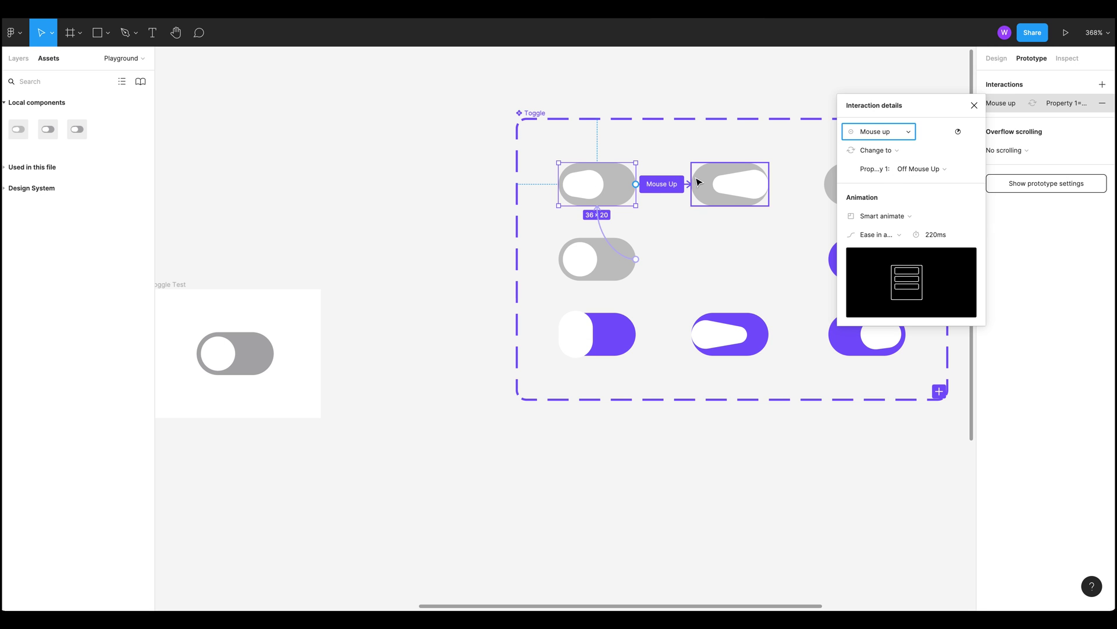
click(935, 239)
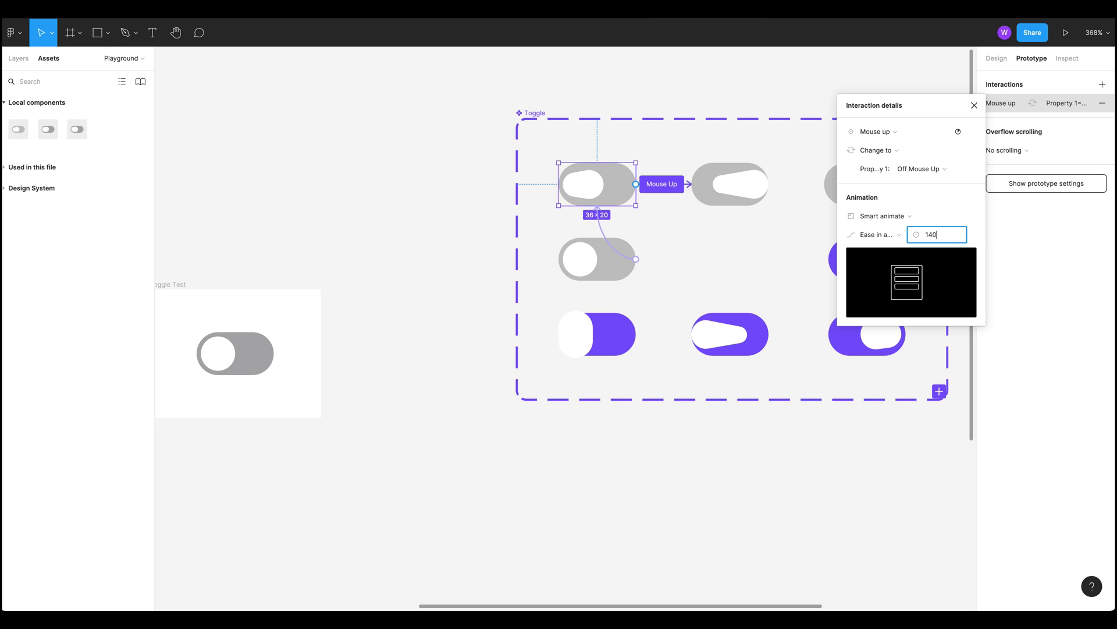
text(140)
click(878, 461)
Step: Connect the Off Mouse Up variant to the Off Delay variant in the new set
scroll(624, 514, right, 4)
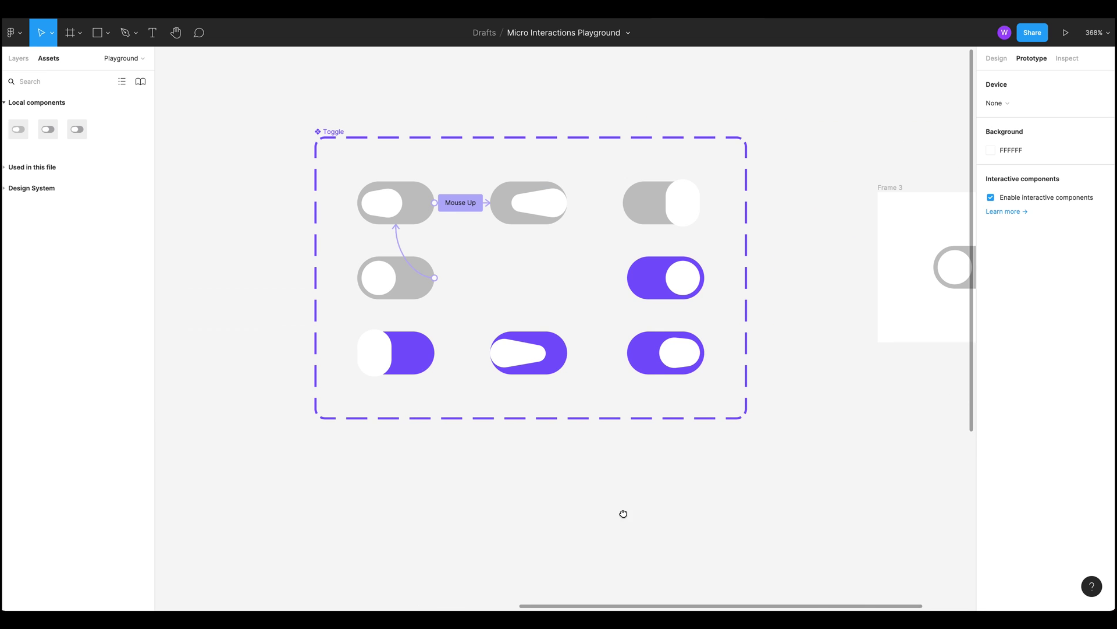
click(558, 212)
drag(568, 203, 628, 211)
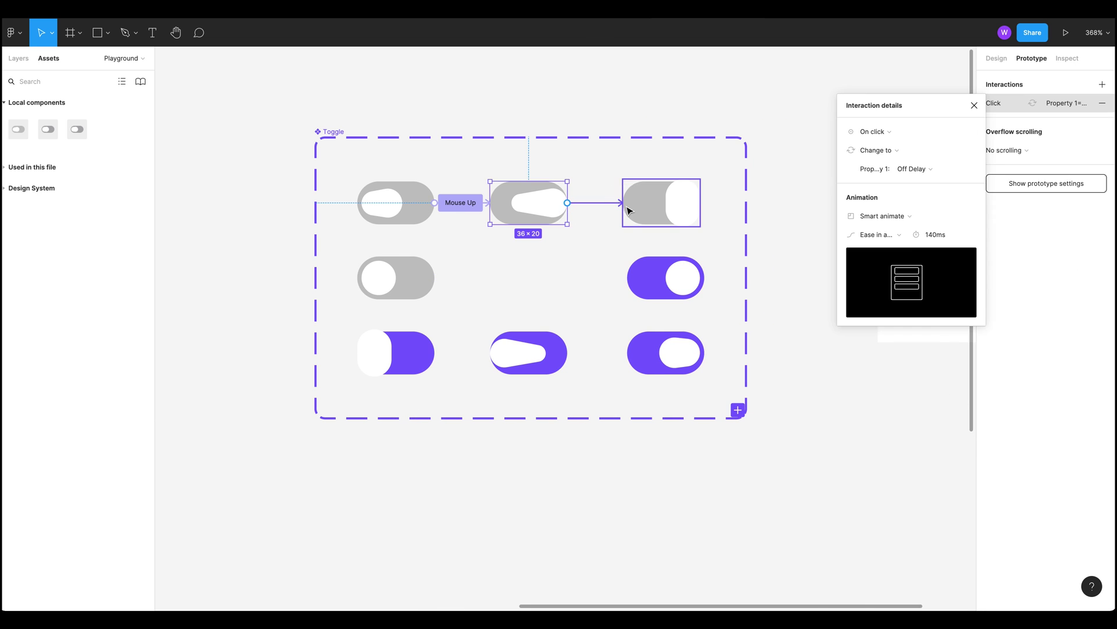
click(611, 500)
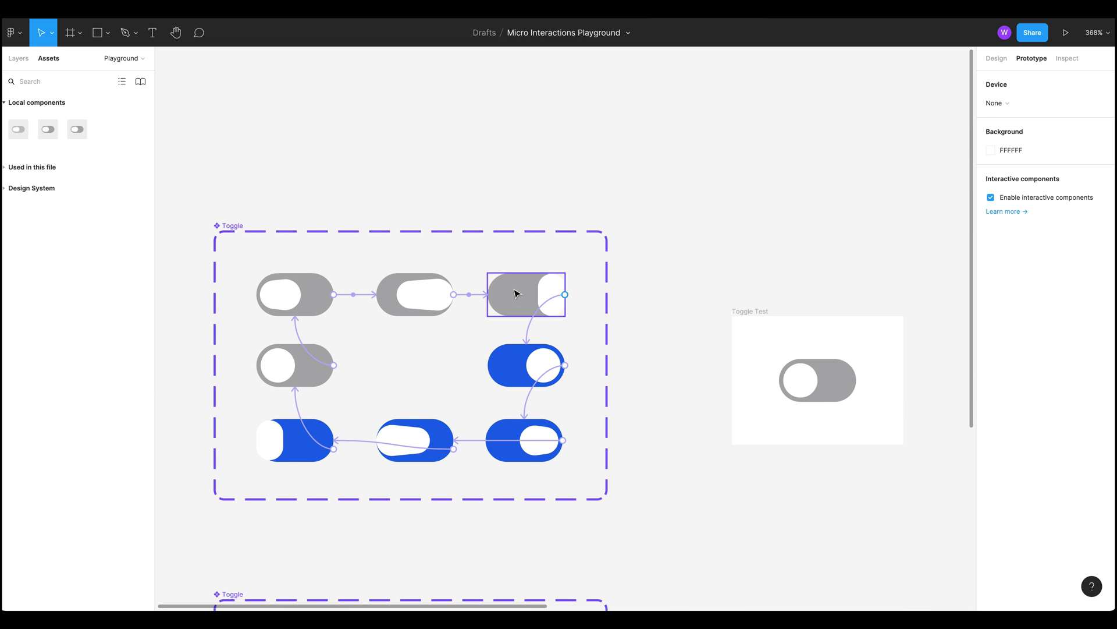
Step: Using the blue set's equivalent connection as reference, set the Off Mouse Up variant's trigger to After delay with 1 ms
click(469, 294)
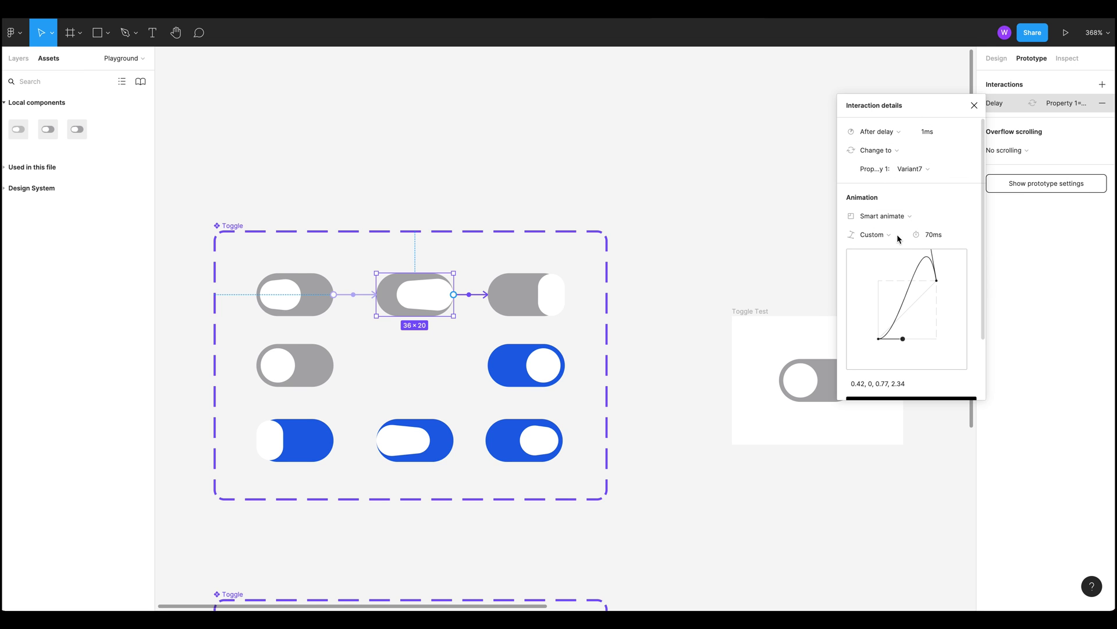
click(927, 493)
drag(835, 498, 646, 467)
scroll(646, 467, right, 7)
click(775, 203)
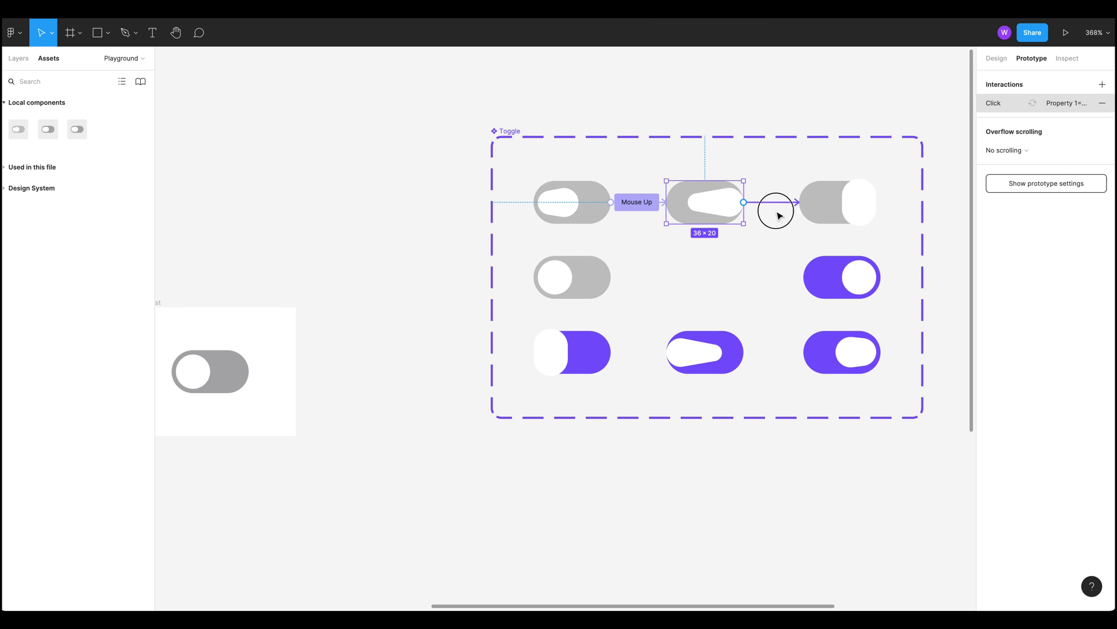
click(886, 134)
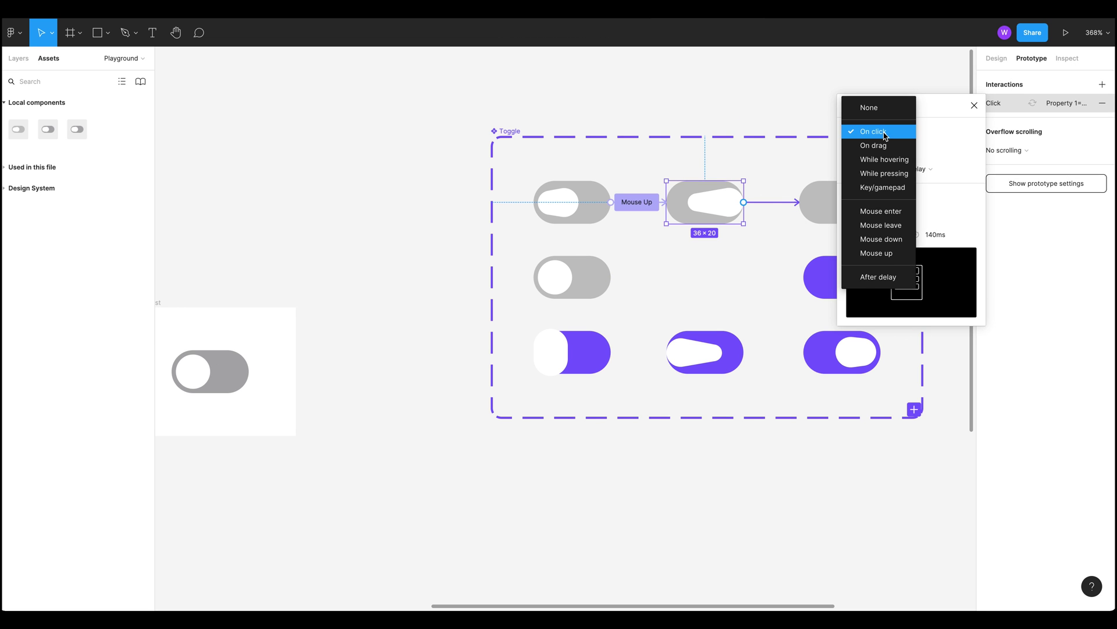
click(886, 278)
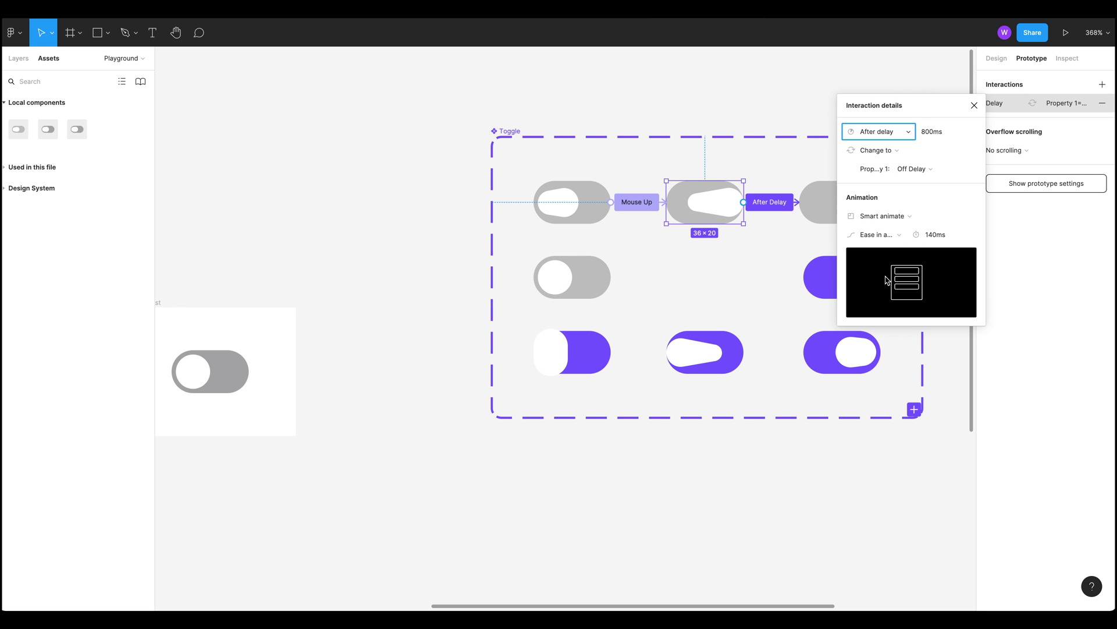
click(952, 129)
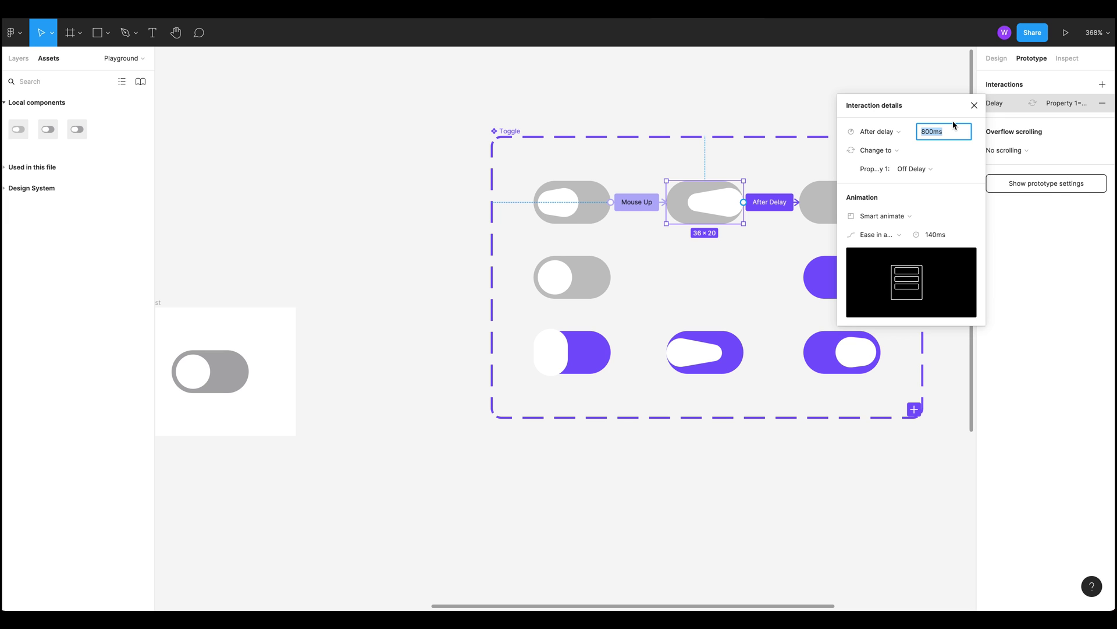
text(1)
key(Return)
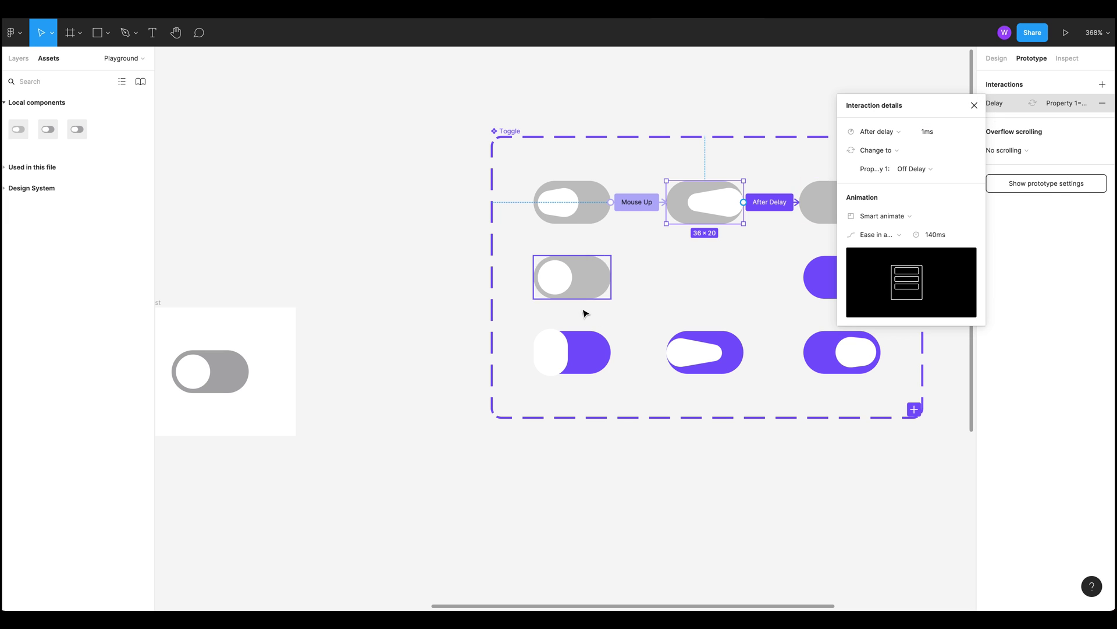
Step: Recheck the blue set's reference connection and set the Off Mouse Up variant's animation duration to 70 ms
scroll(589, 312, right, 5)
scroll(588, 312, up, 1)
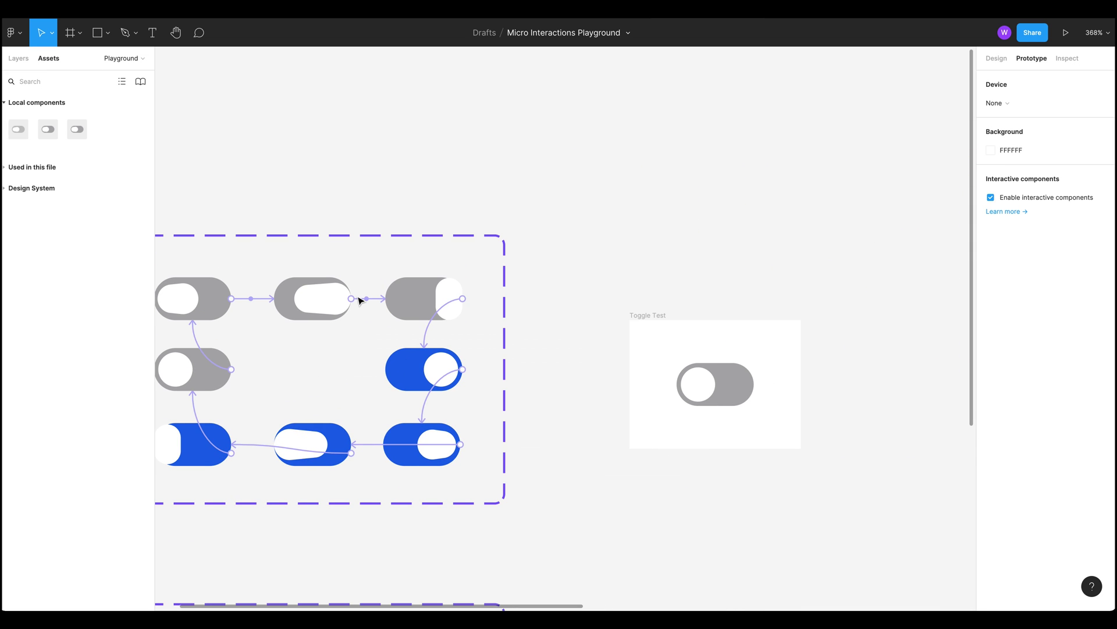
click(361, 300)
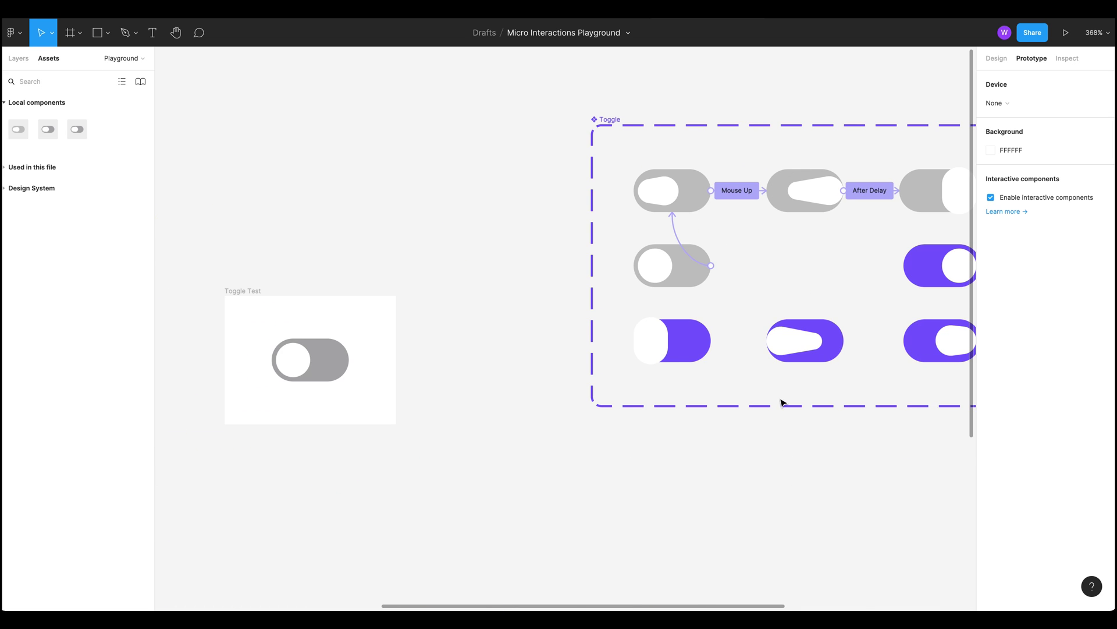
scroll(781, 399, right, 5)
click(687, 208)
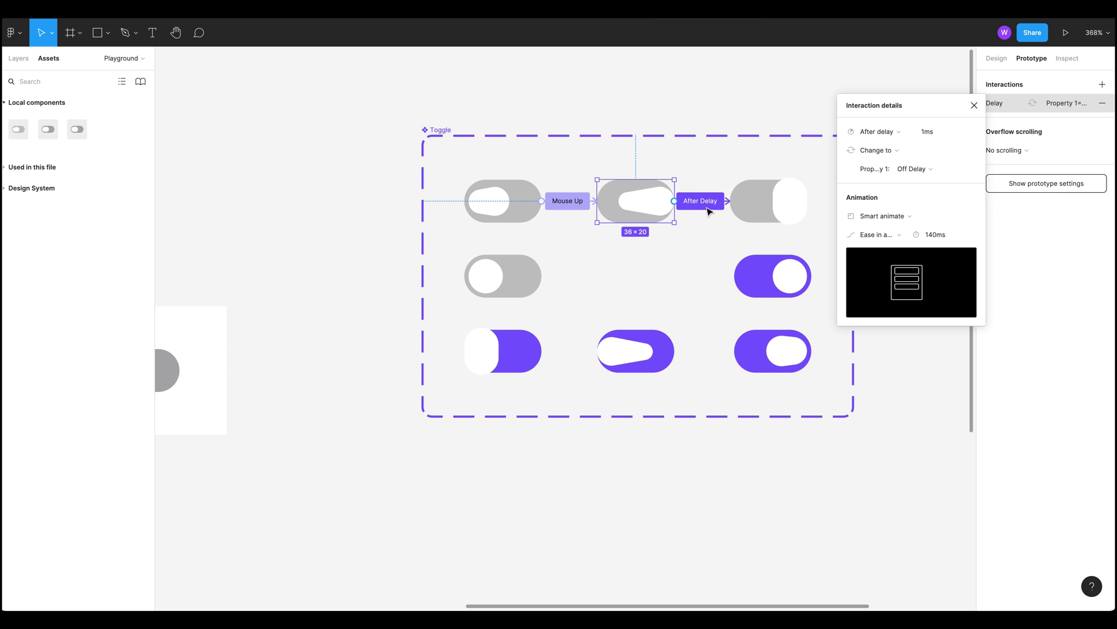
click(936, 235)
text(70)
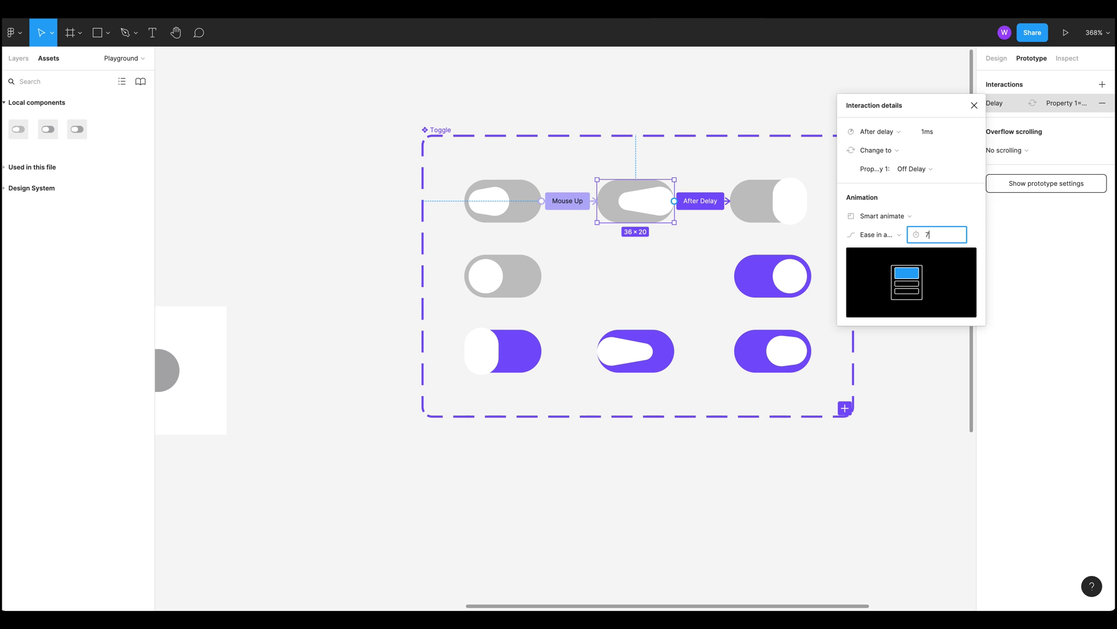
key(Return)
Step: Give the Off Mouse Up variant's animation a custom overshooting easing curve of about 0.42, 0, 0.7, 1.67
click(876, 234)
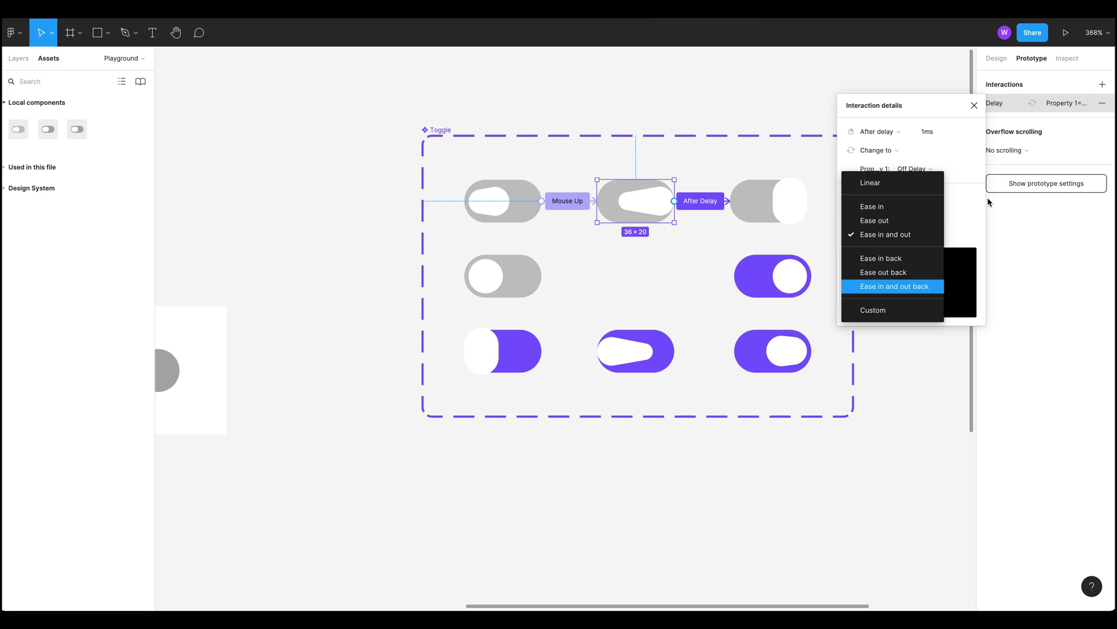
click(908, 286)
click(895, 235)
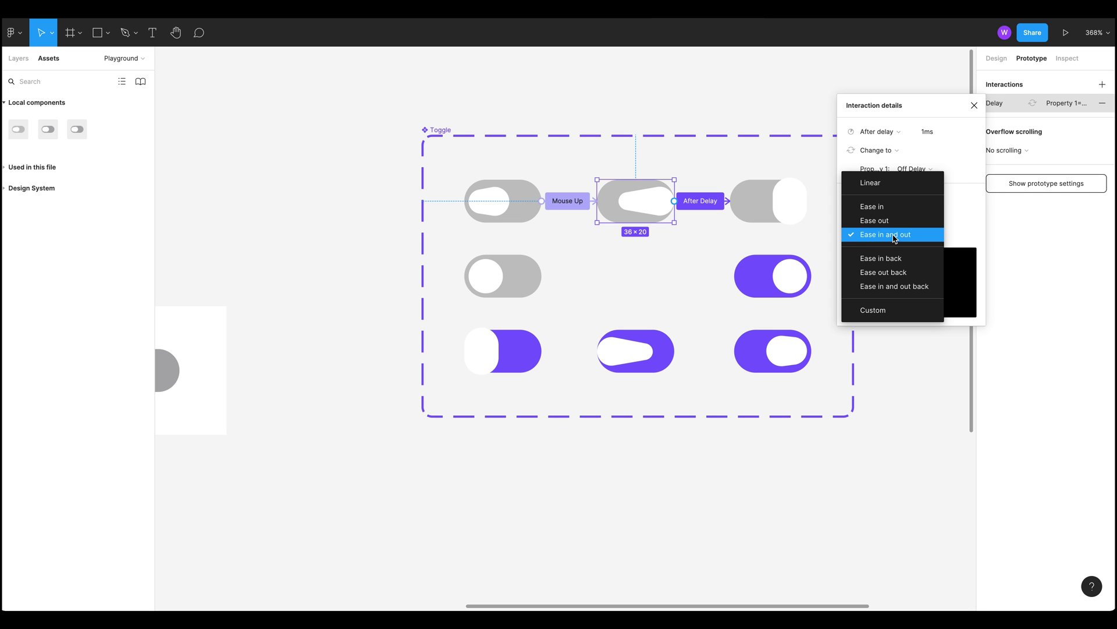
click(897, 311)
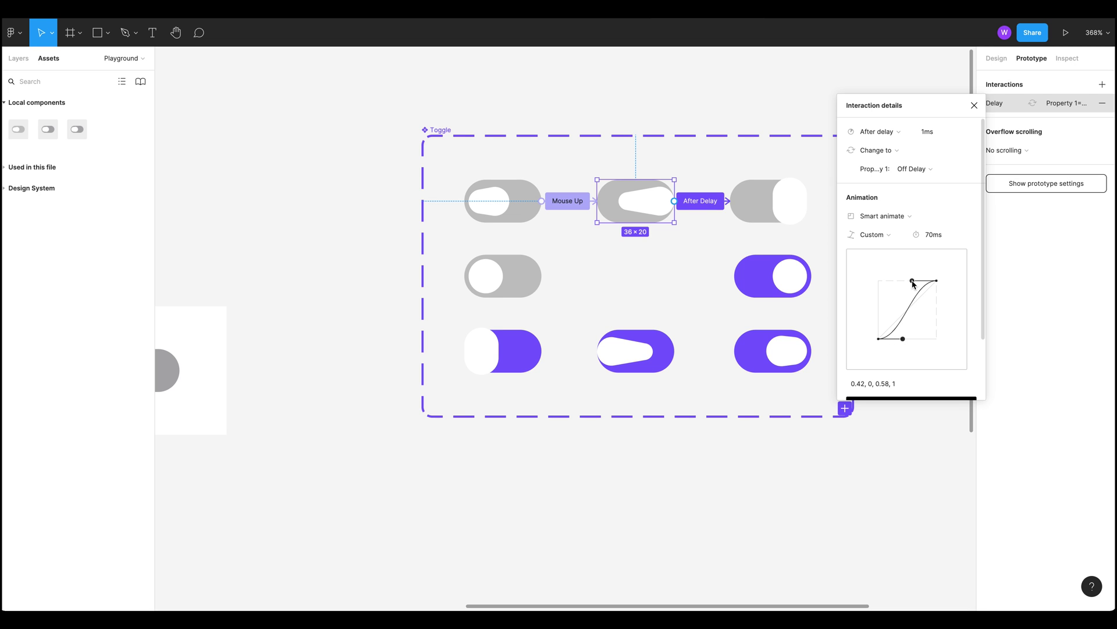
drag(913, 282, 920, 244)
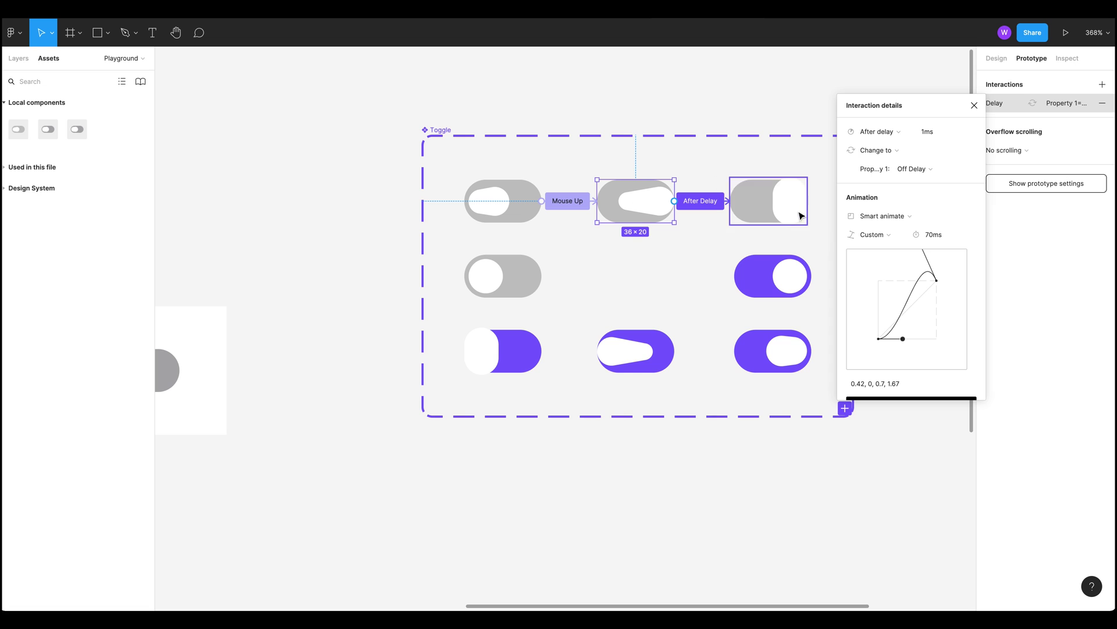
click(786, 485)
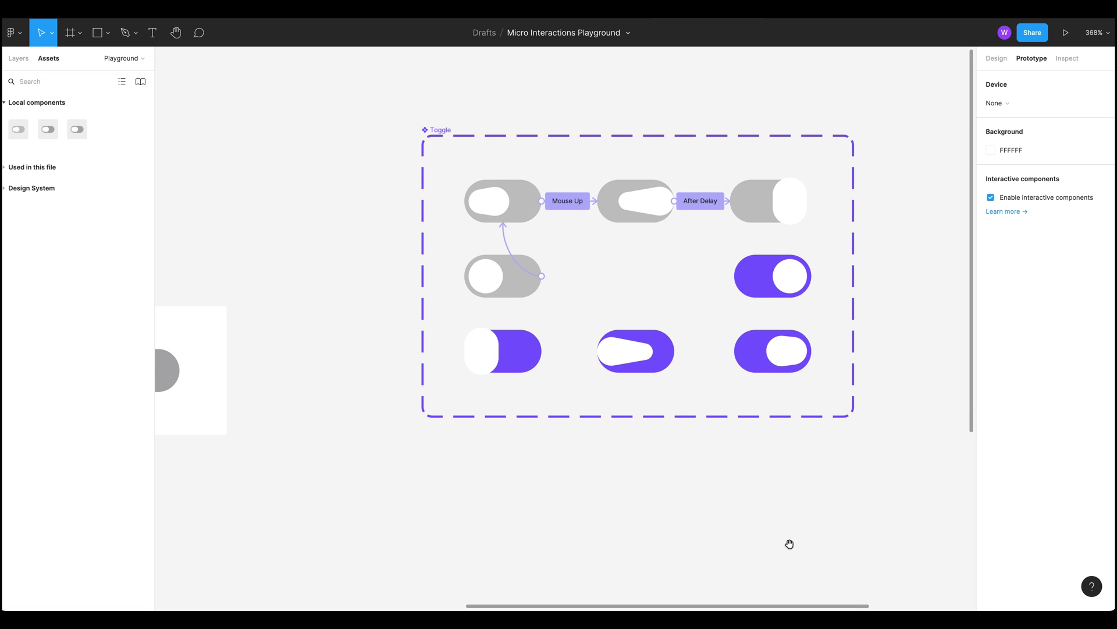
Step: Connect the Off Delay variant to the purple On variant
click(754, 209)
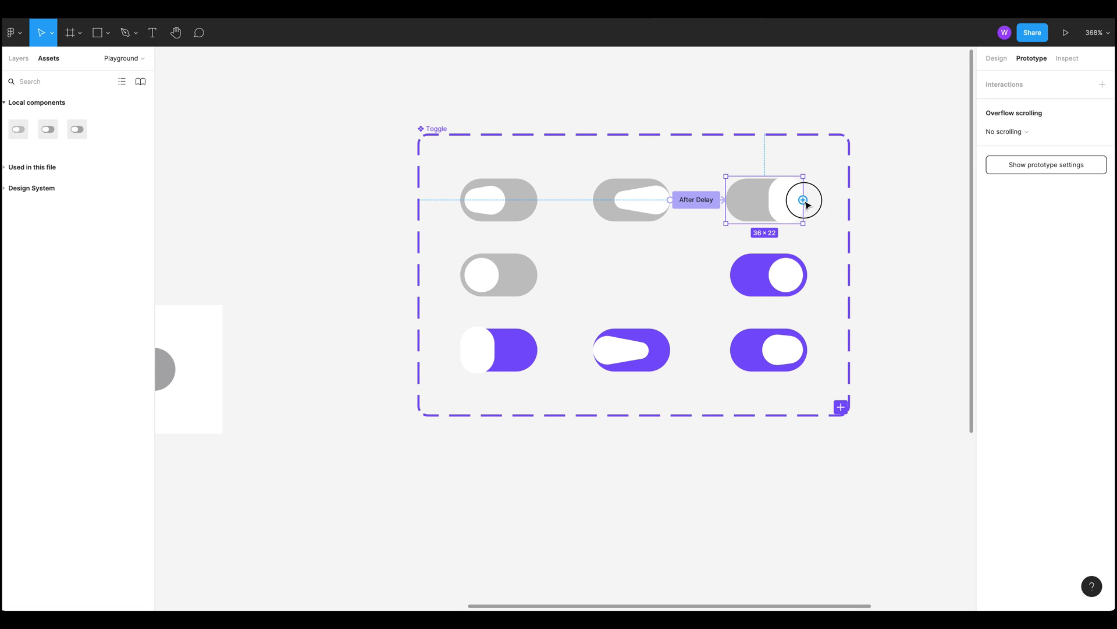
drag(803, 200, 781, 258)
click(684, 522)
Step: Following the blue set's matching interaction, set the Off Delay variant's trigger to After delay with 1 ms
scroll(611, 518, left, 5)
scroll(556, 495, left, 5)
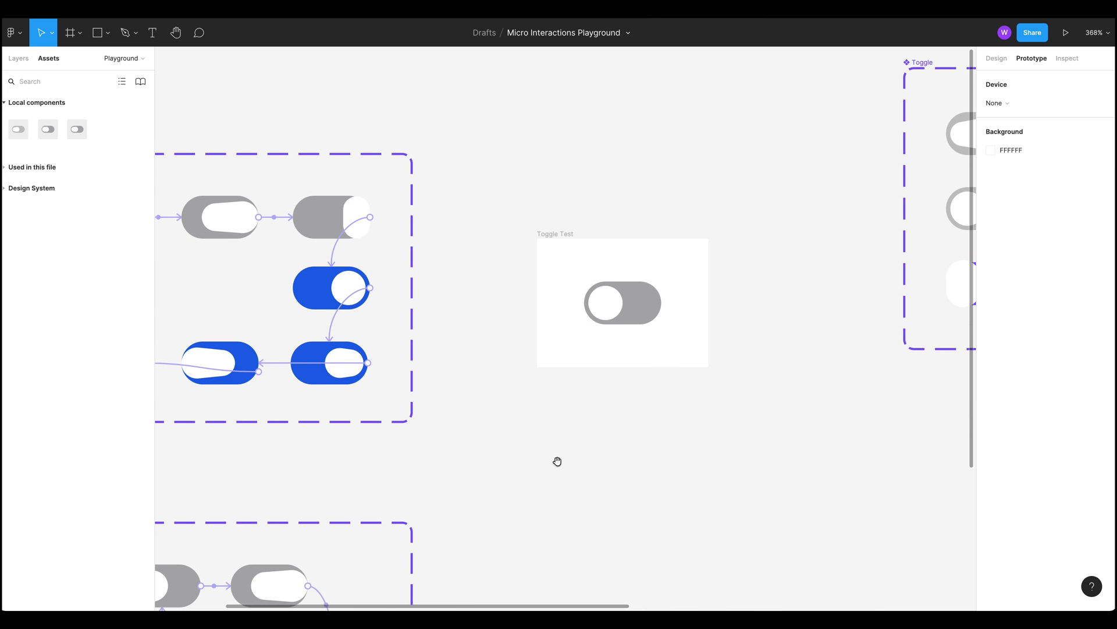
click(341, 248)
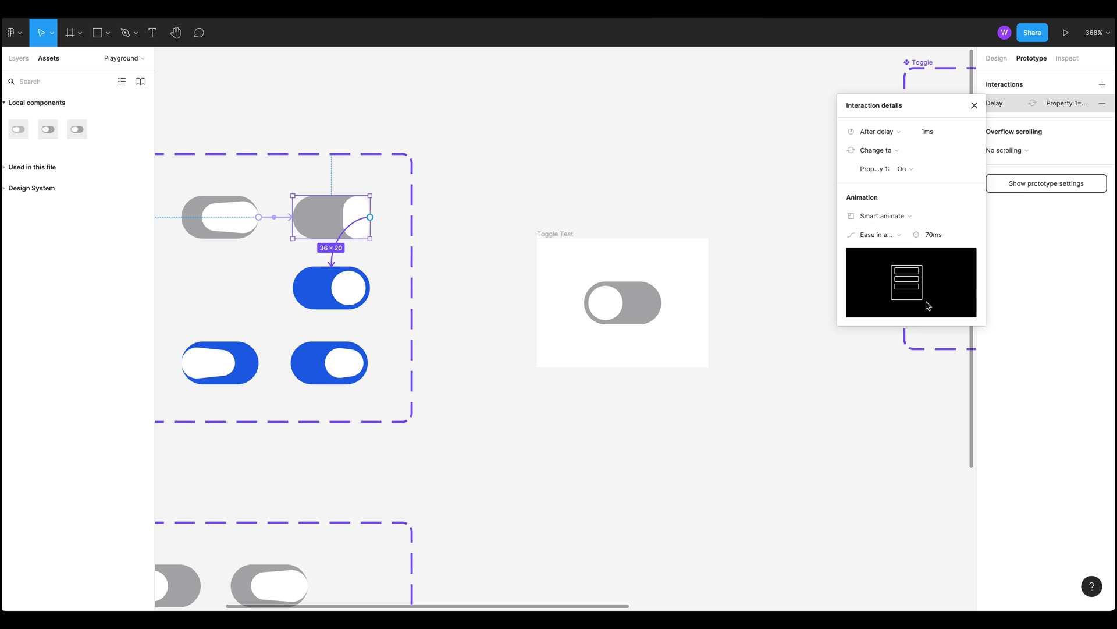
click(845, 458)
drag(846, 459, 499, 511)
scroll(763, 466, right, 3)
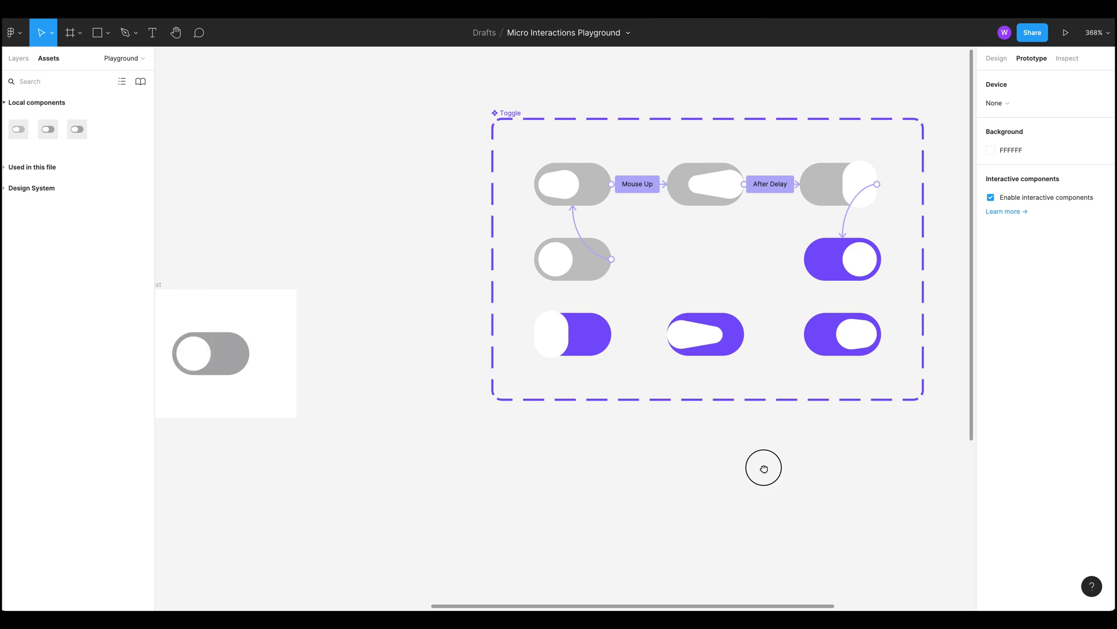
click(791, 212)
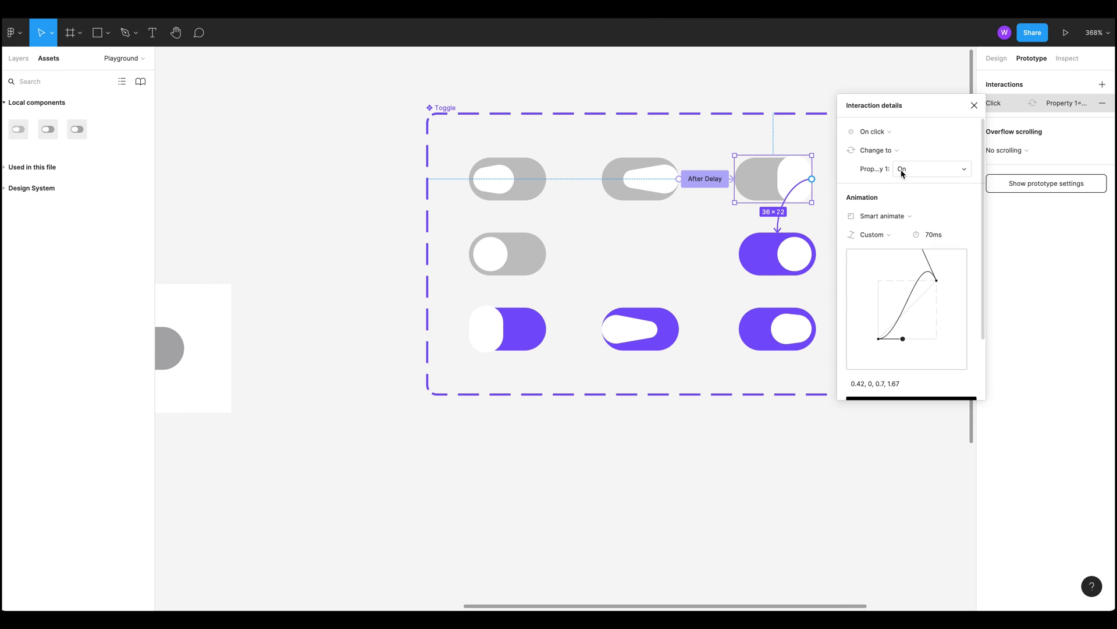
click(876, 132)
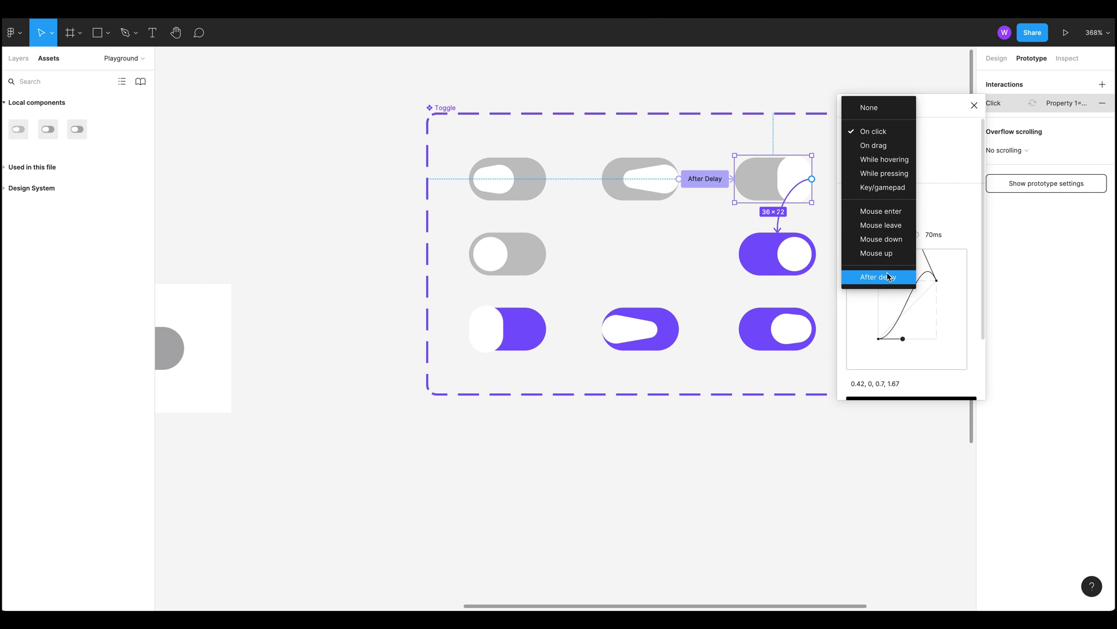
click(889, 277)
click(937, 132)
text(1)
key(Return)
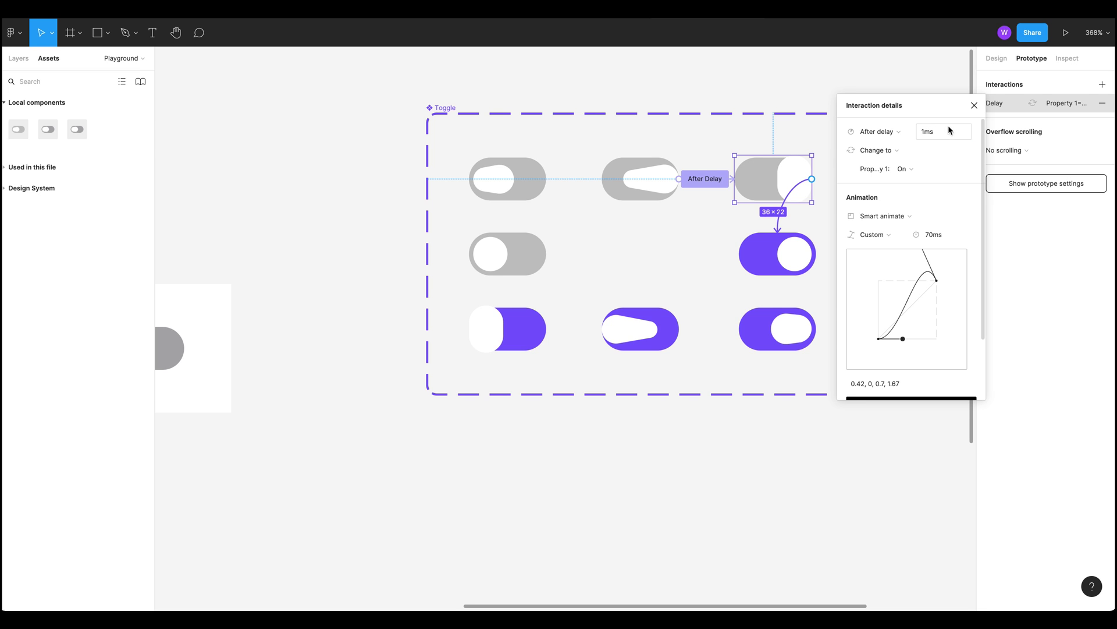
Step: Set the Off Delay variant's animation easing to Ease in and out
click(867, 237)
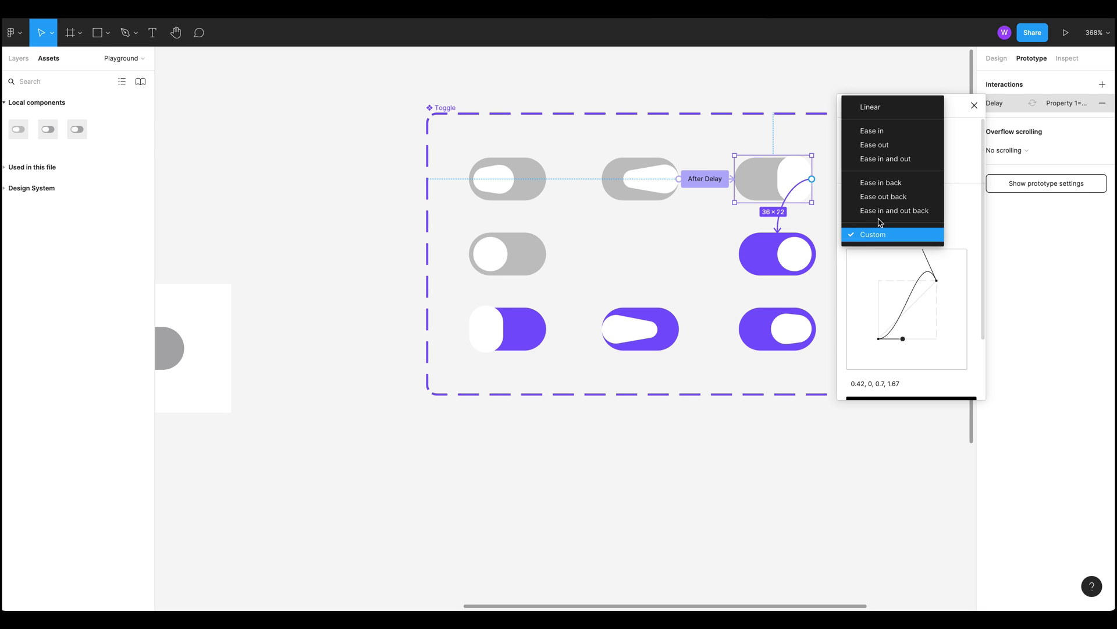
click(886, 159)
click(778, 464)
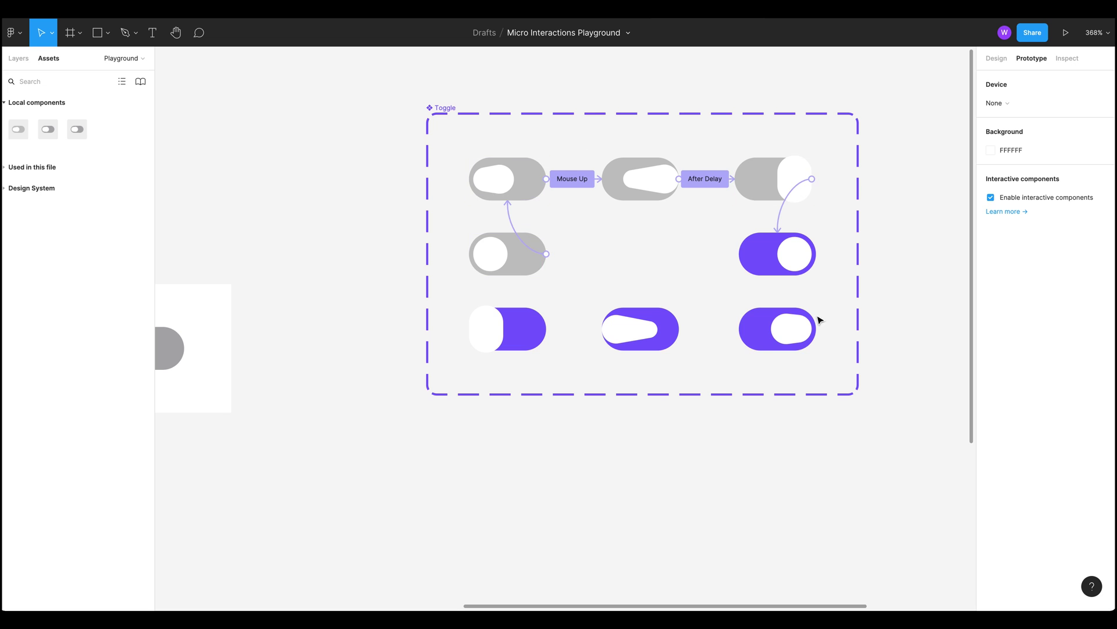
Step: Review the Off variant's interaction and connect the purple On variant to the squashed purple variant directly below it
click(513, 213)
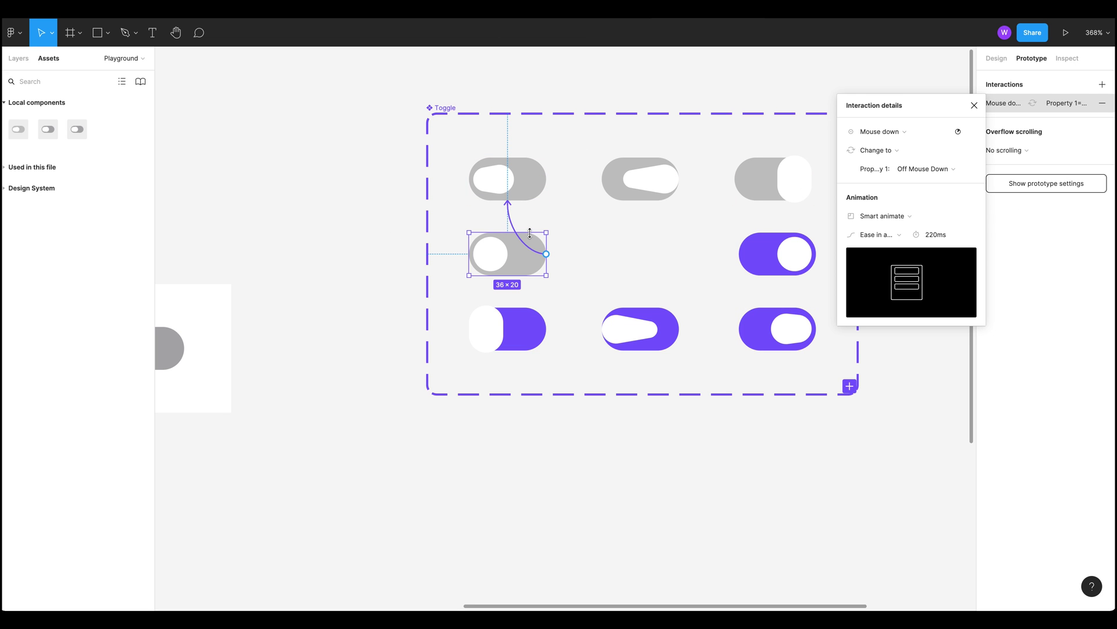
click(774, 256)
drag(817, 255, 793, 326)
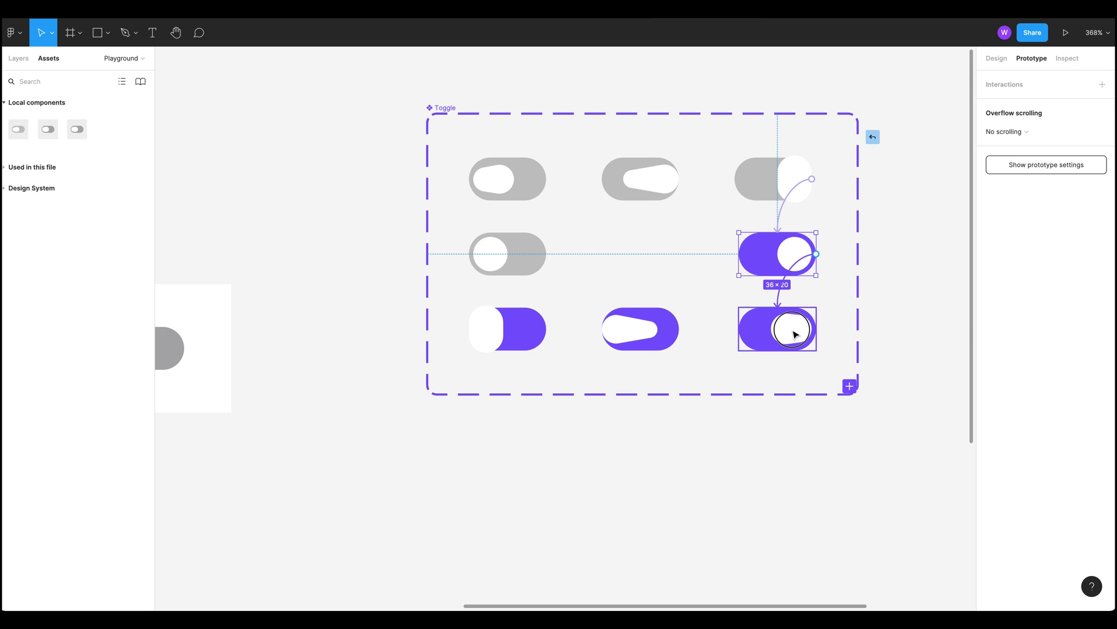
Step: Set the trigger of the purple On variant's interaction to Mouse down
click(884, 136)
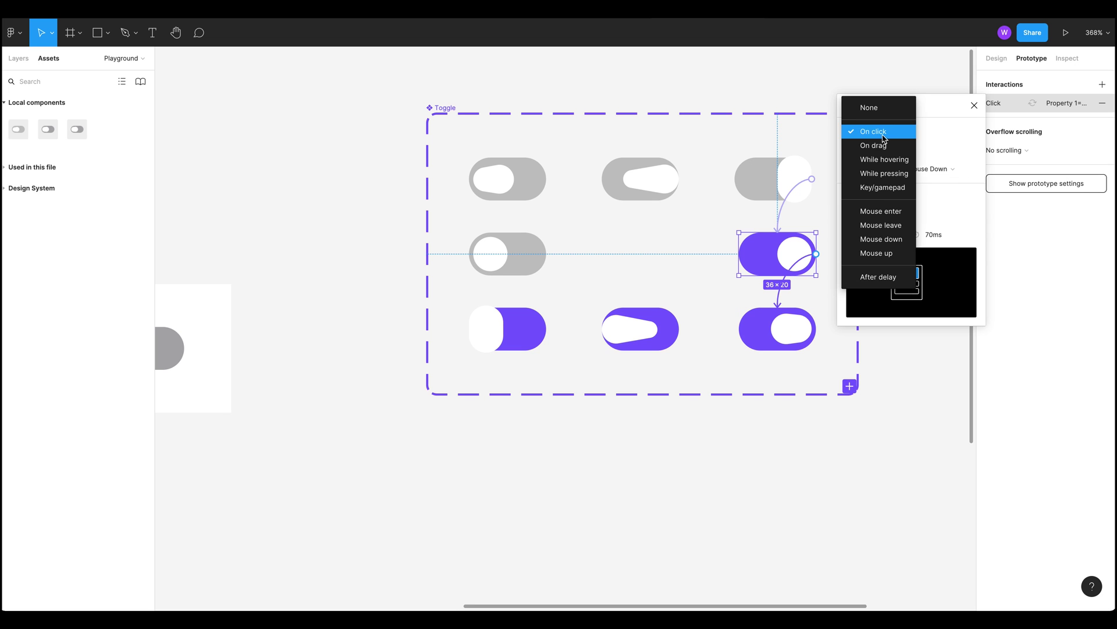
click(901, 241)
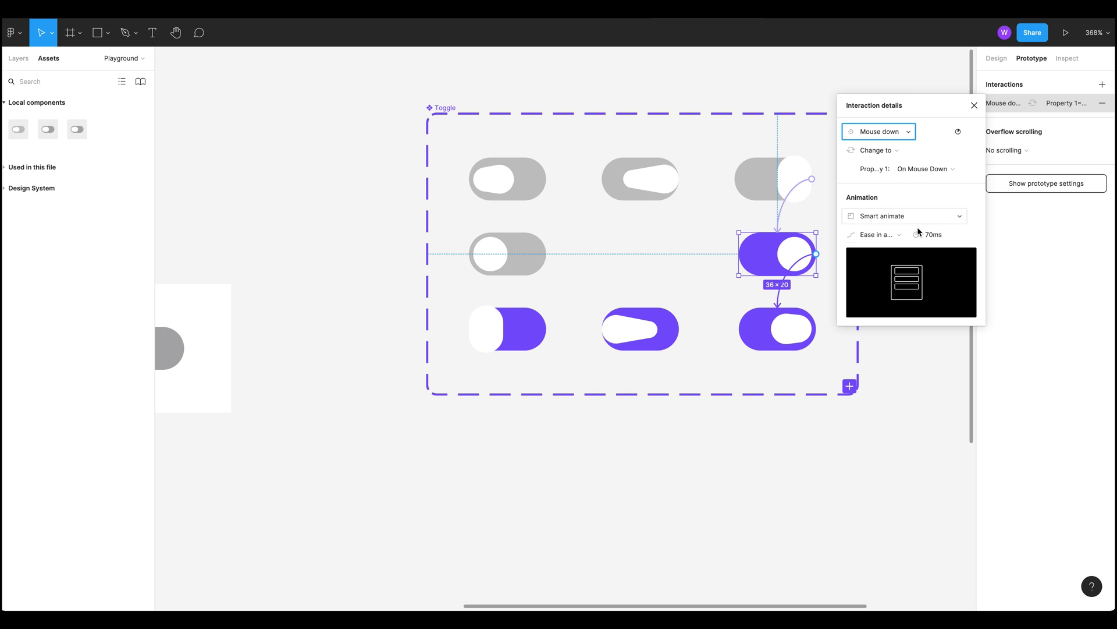
click(529, 228)
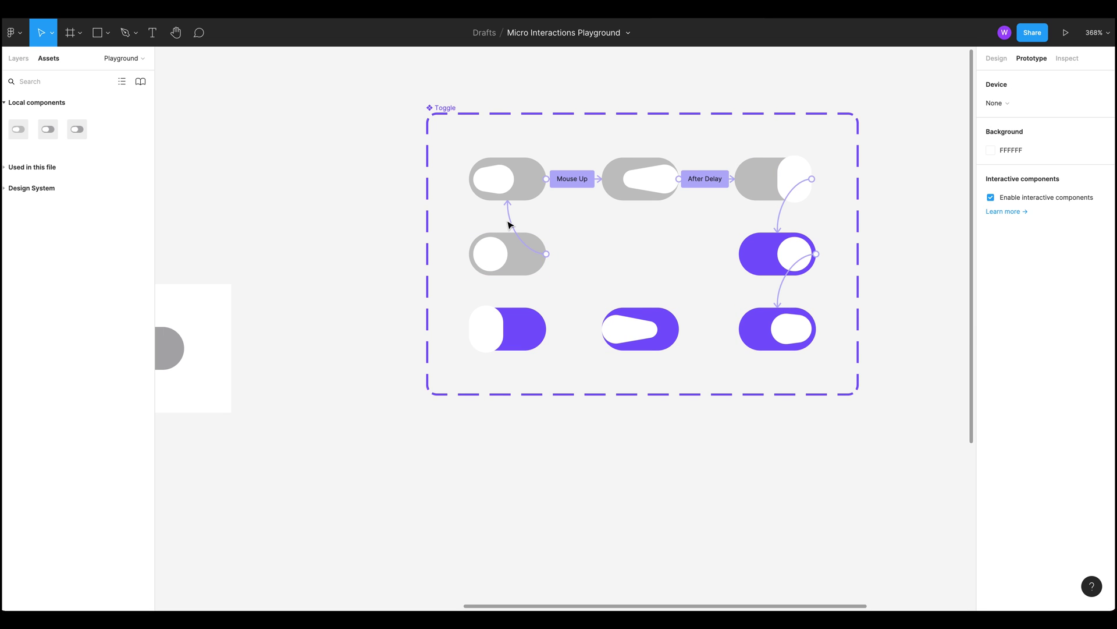
Step: Following the grey Off variant's interaction, set the purple On variant's animation to Ease in and out with a 220 ms duration
click(508, 224)
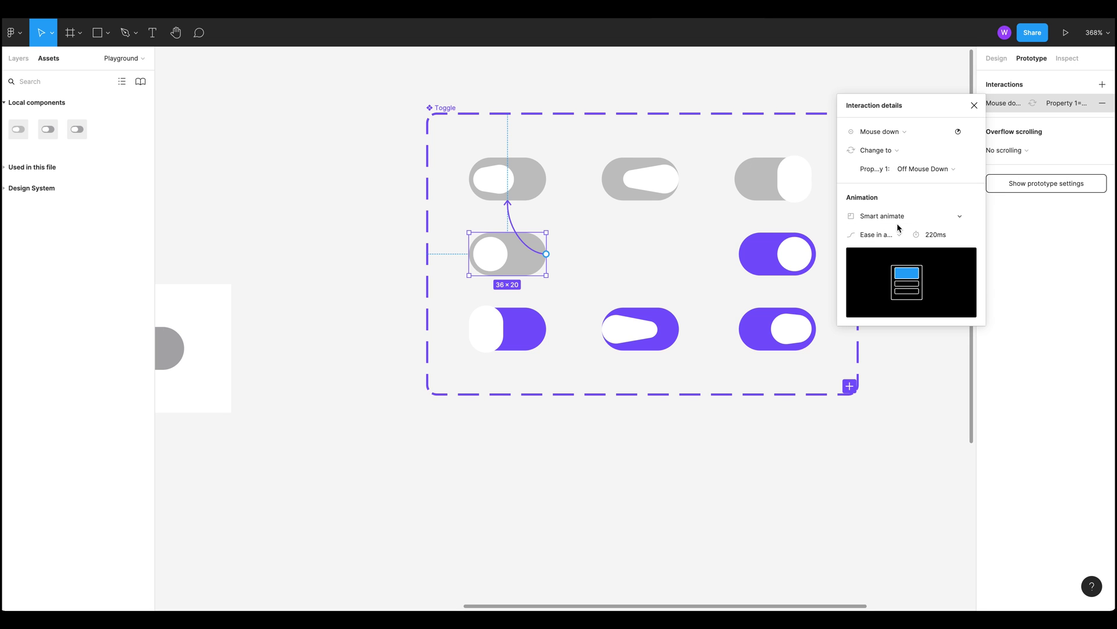
click(811, 412)
click(775, 296)
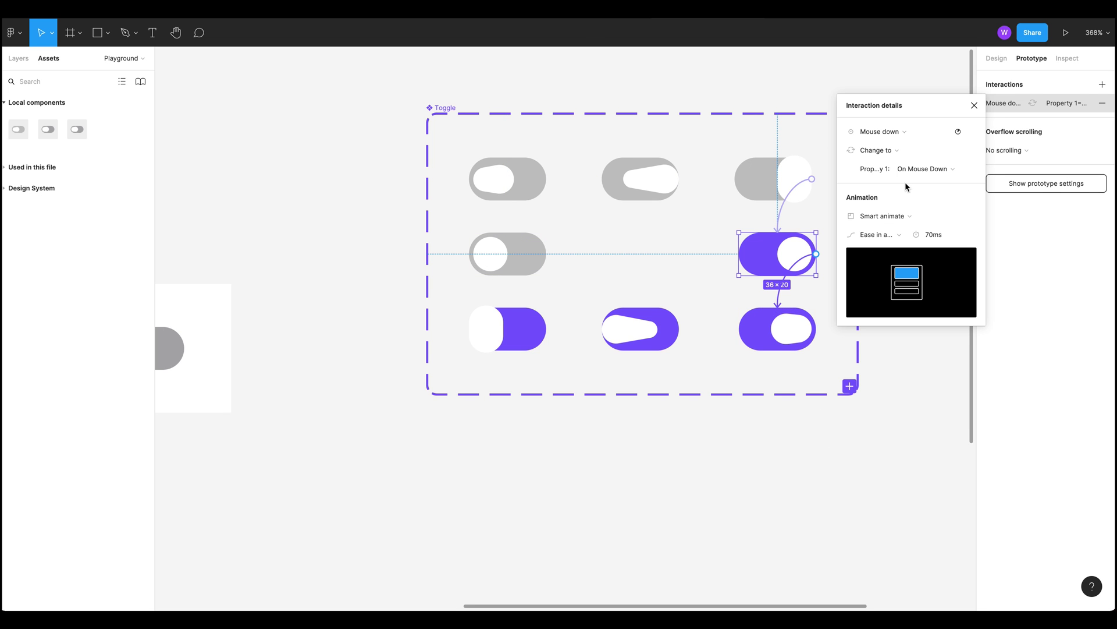
click(935, 240)
text(220)
key(Return)
click(880, 235)
click(884, 238)
click(836, 452)
Step: Connect the On Mouse Down variant to the stretched purple On Mouse Up variant, with Mouse up as the trigger
click(750, 339)
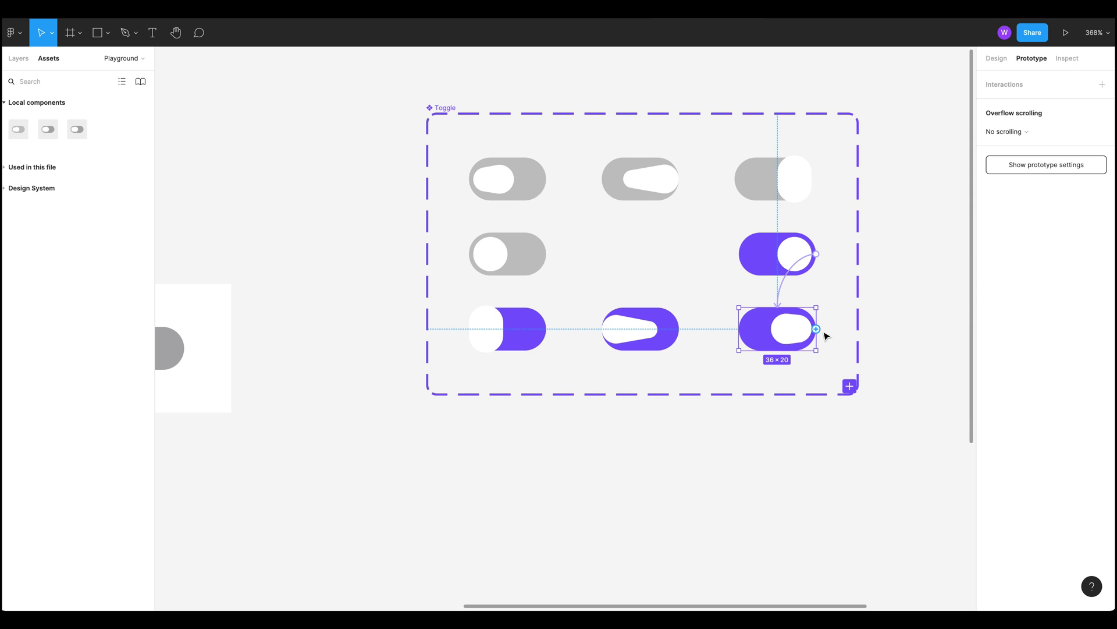
drag(816, 329, 648, 334)
click(705, 349)
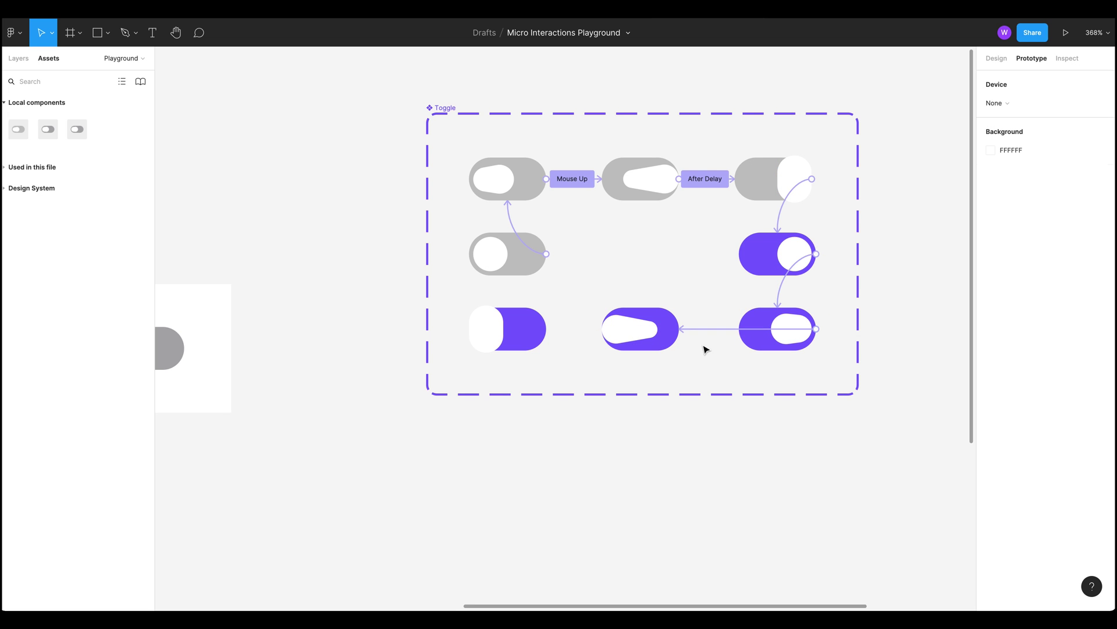
click(709, 328)
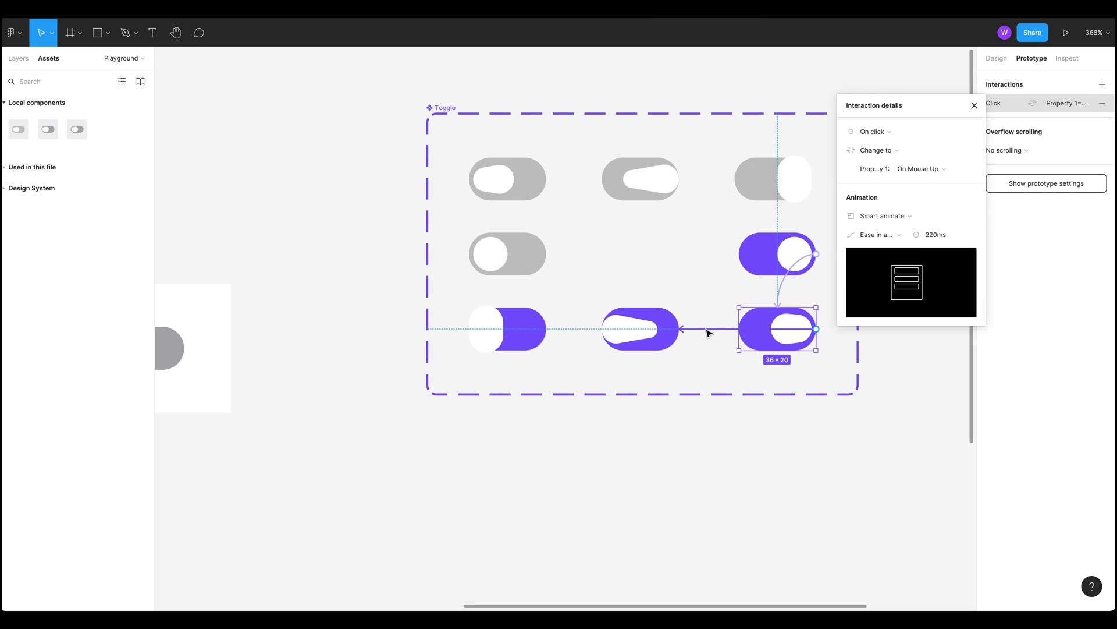
click(874, 133)
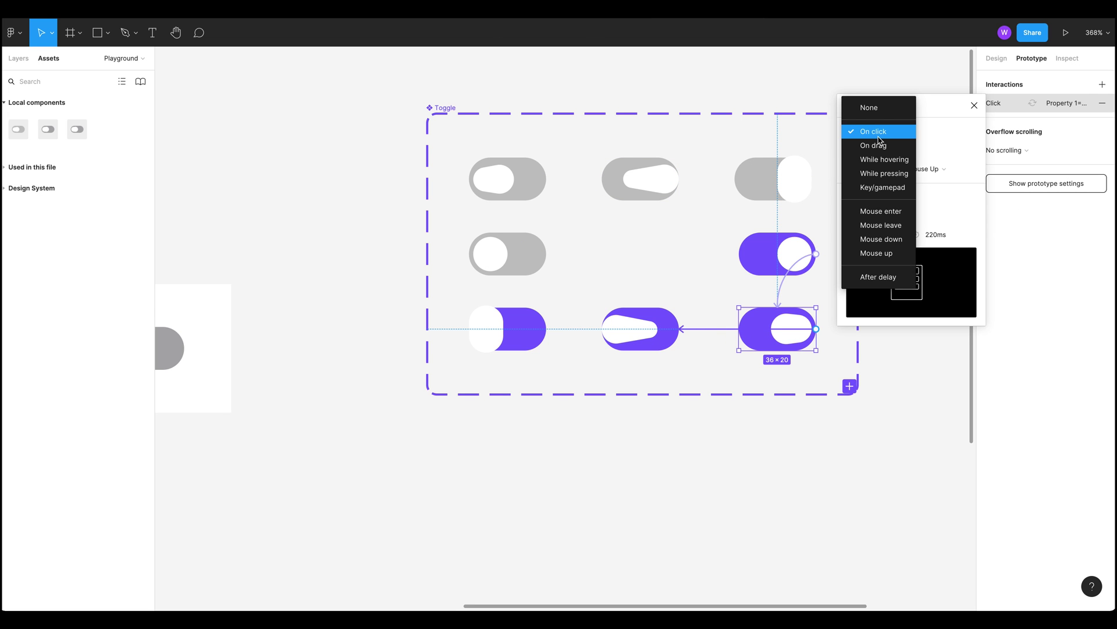
click(886, 253)
click(693, 453)
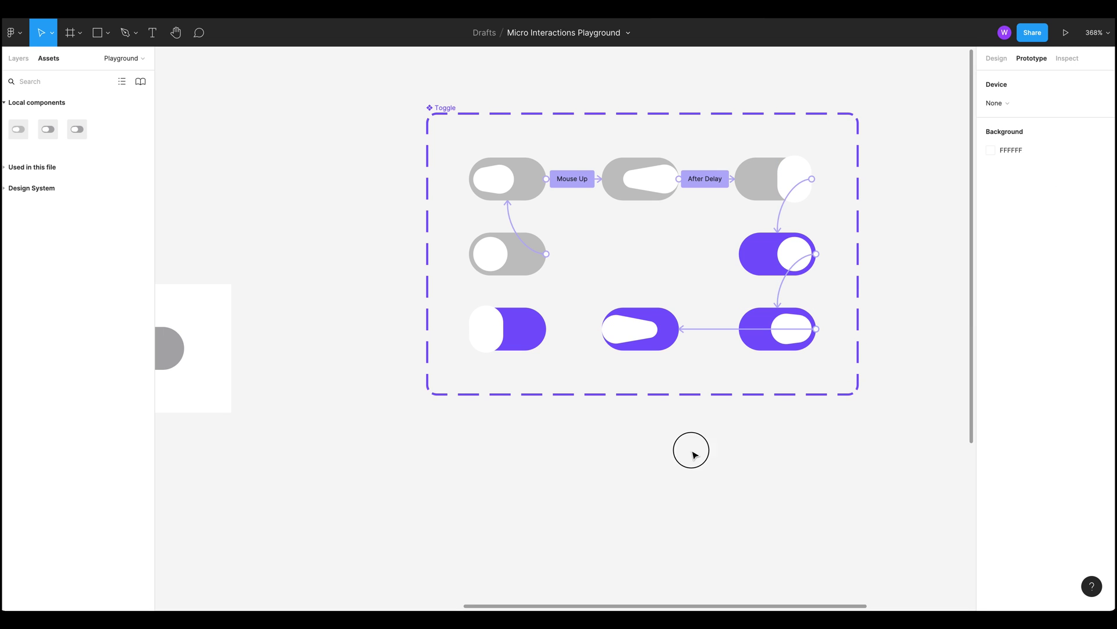
Step: After checking the grey set's Mouse Up interaction, set the On Mouse Down variant's animation duration to 140 ms
click(589, 182)
click(736, 421)
click(707, 330)
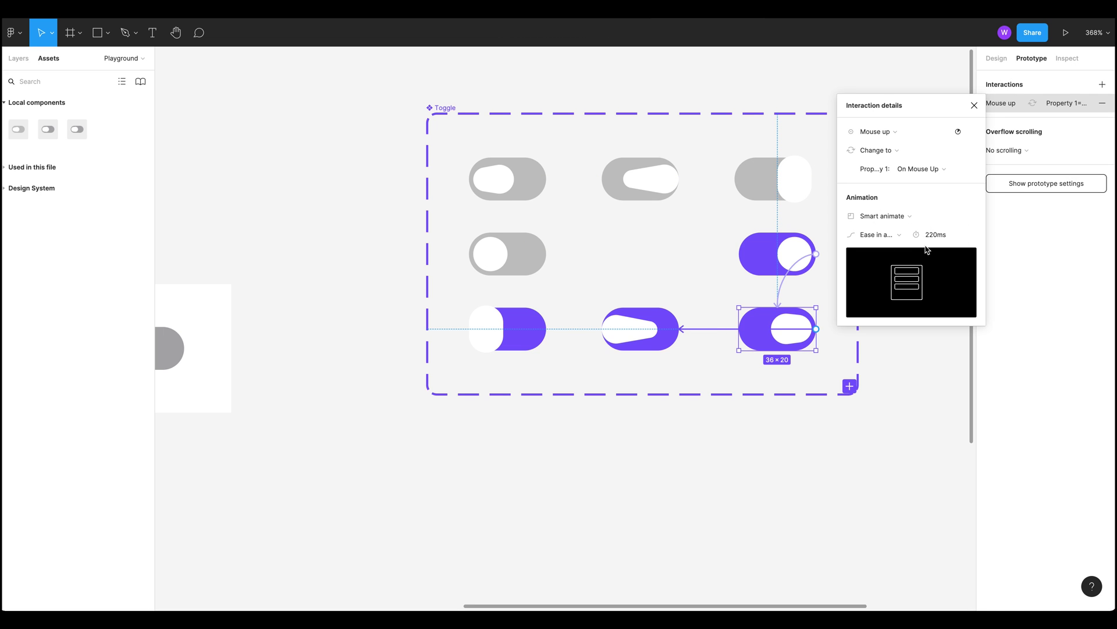
click(951, 238)
key(Return)
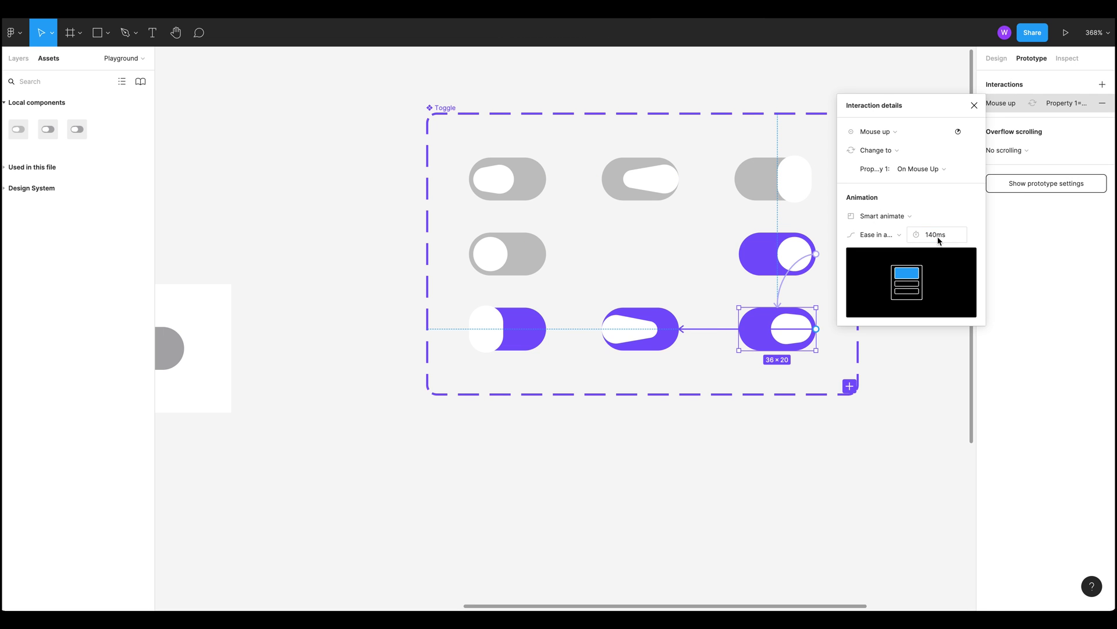
click(658, 462)
Step: Connect the On Mouse Up variant to the On Delay variant, triggered After delay with 1 ms
click(616, 344)
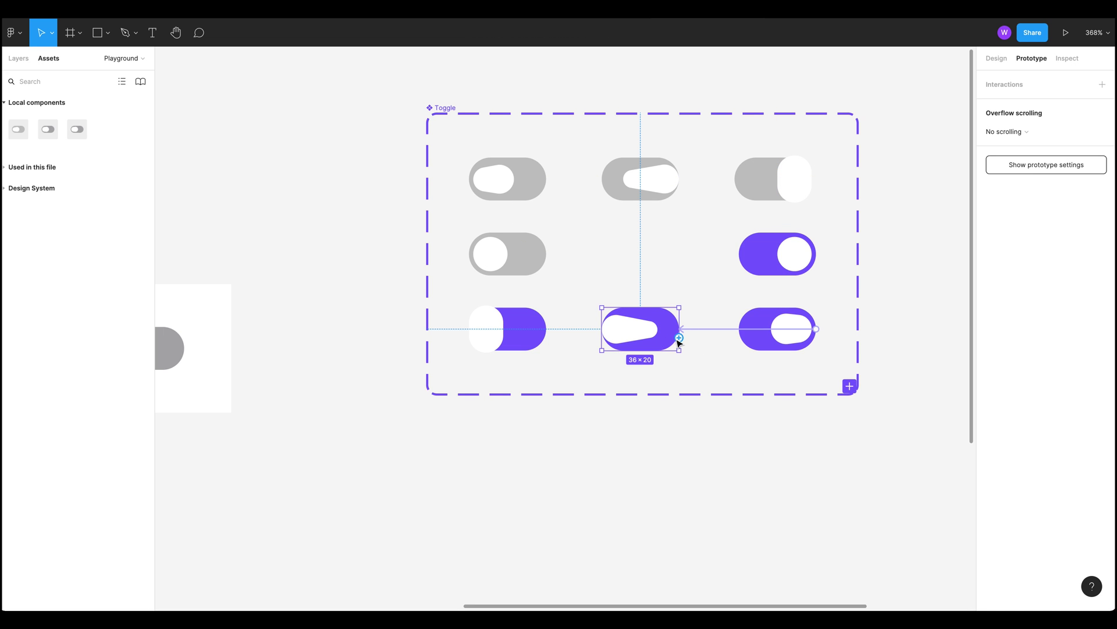
drag(679, 338, 527, 329)
click(582, 329)
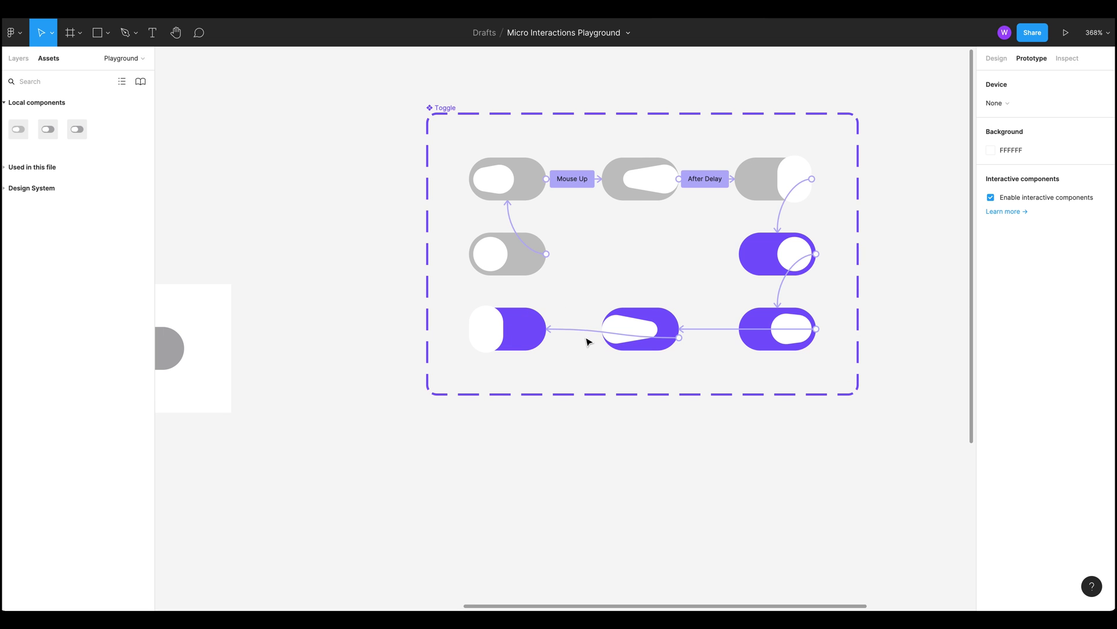
click(586, 338)
click(888, 135)
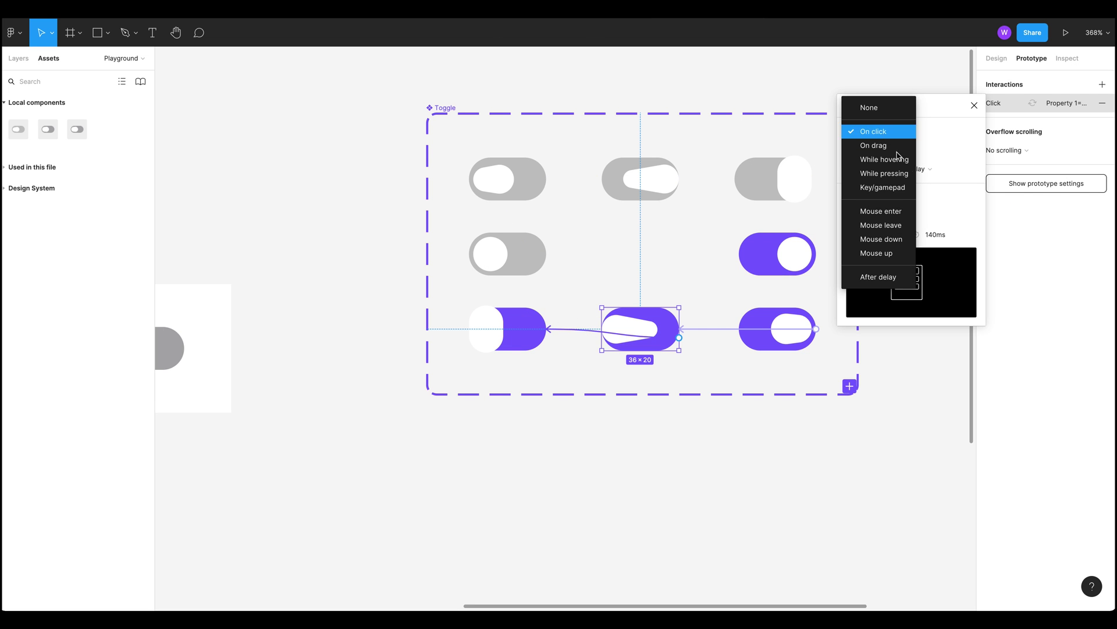
click(879, 276)
click(941, 135)
text(1)
key(Return)
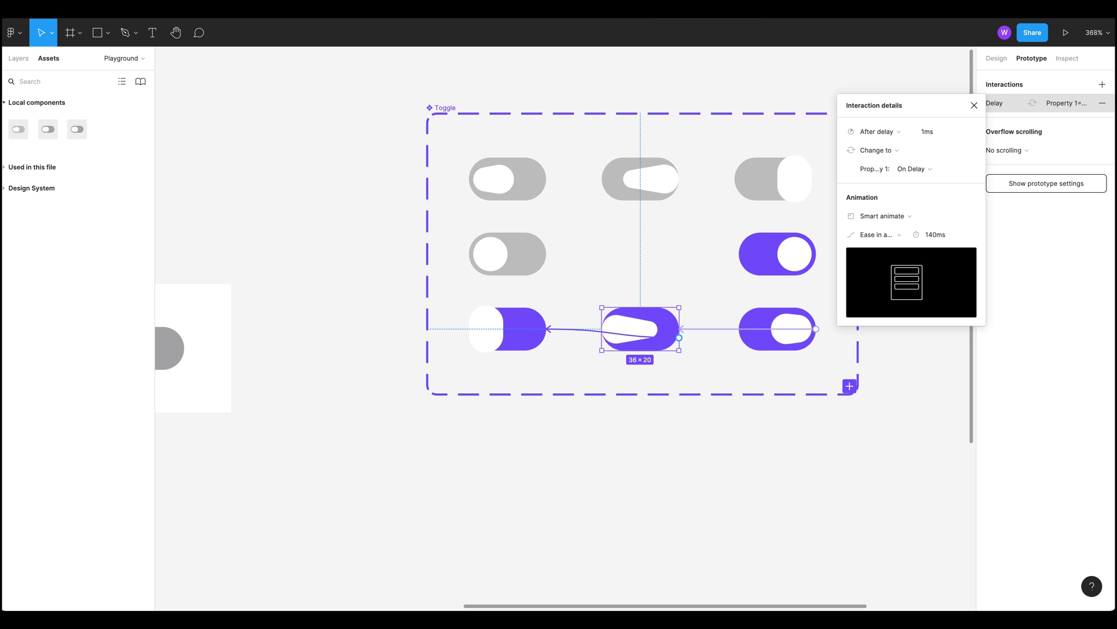
Step: Set the animation duration of the On Mouse Up variant's interaction to 70 ms
click(937, 235)
text(70)
key(Return)
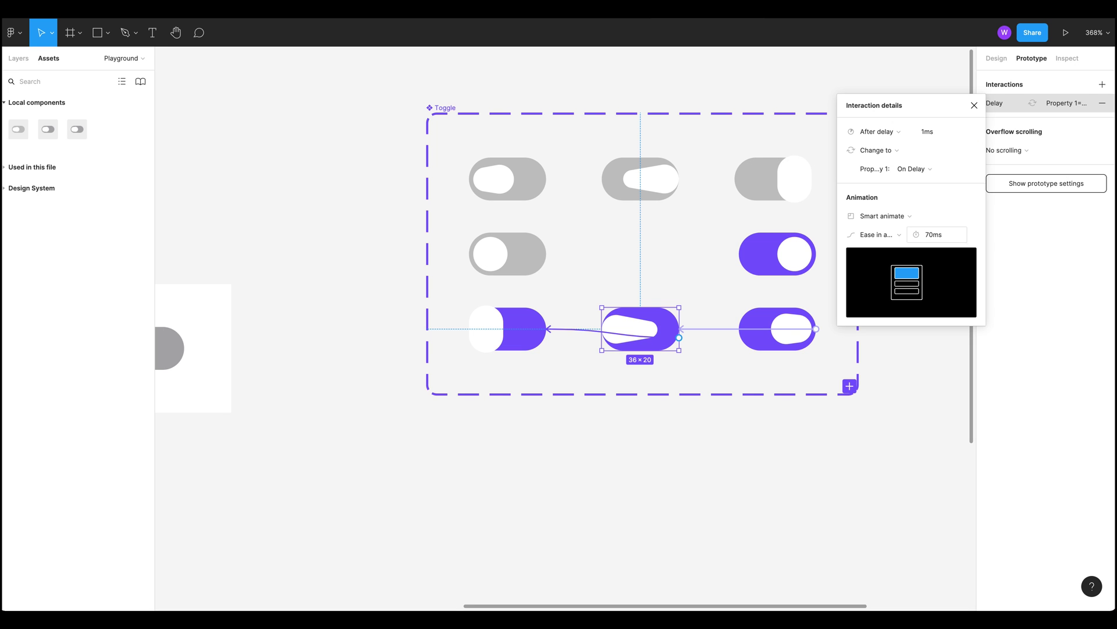
click(658, 260)
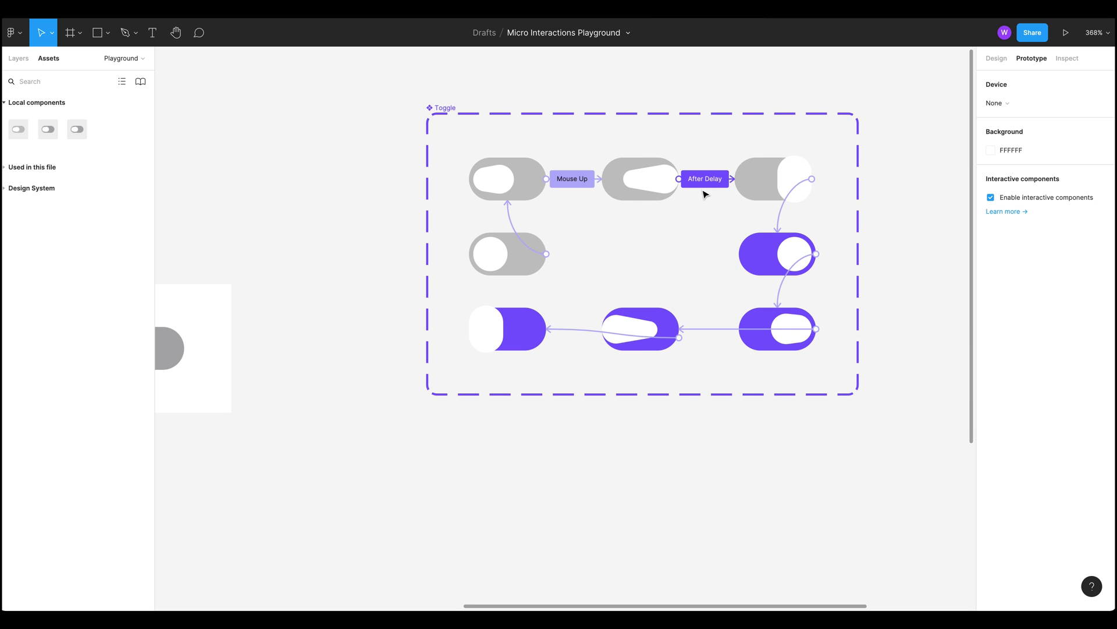
Step: Check the grey After Delay interaction and give the On Mouse Up variant's transition a custom overshooting easing curve of 0.42, 0, 0.74, 1.77
click(705, 184)
key(Escape)
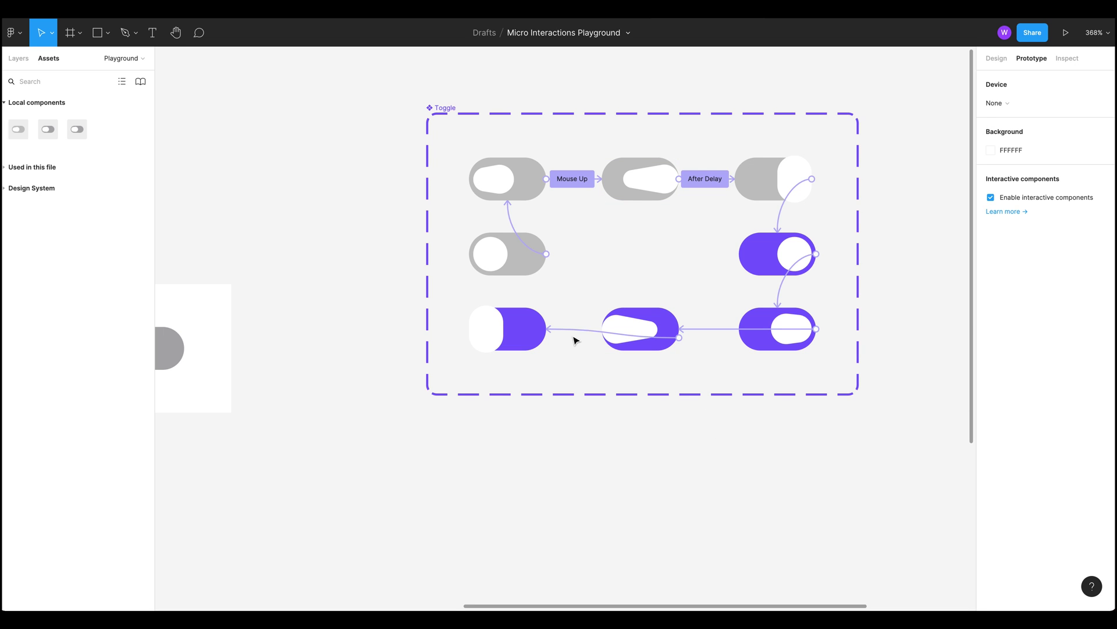
click(575, 334)
click(873, 231)
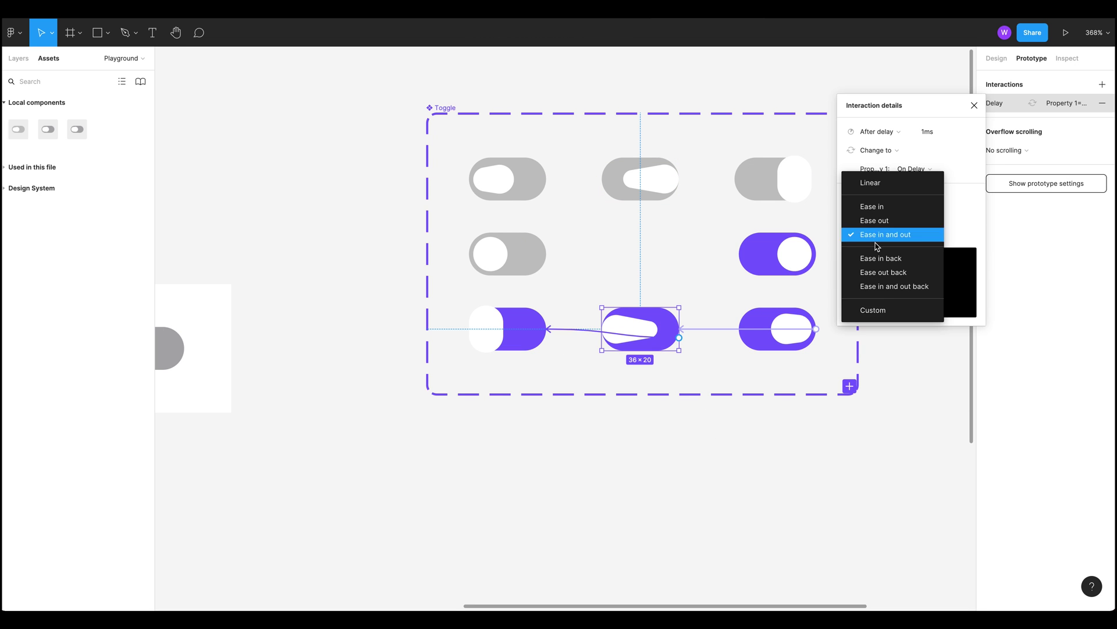
click(879, 309)
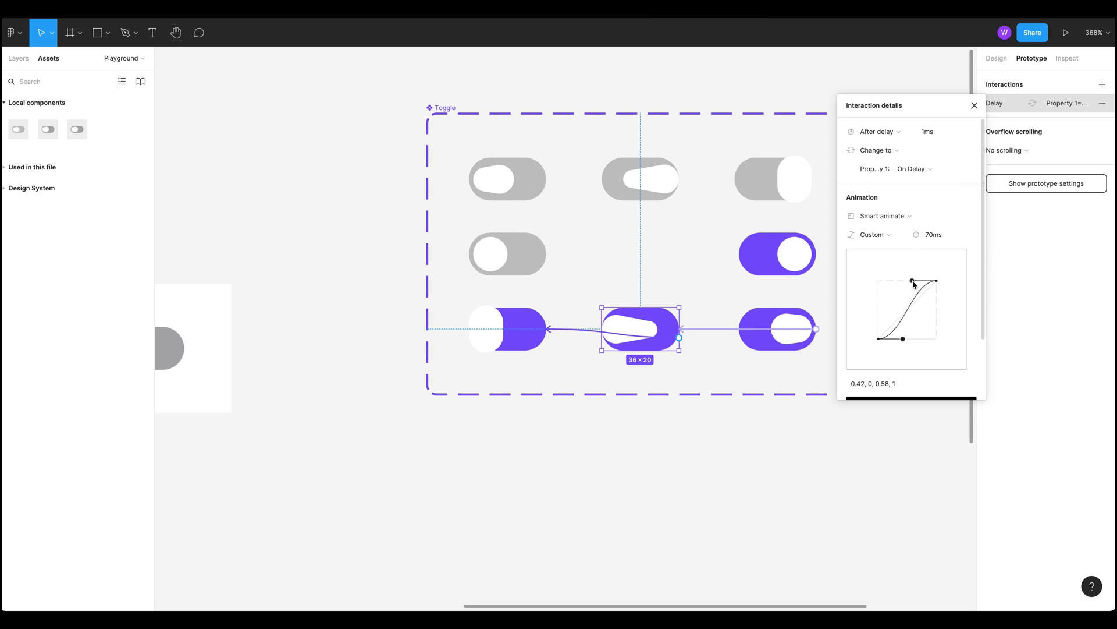
drag(912, 281, 922, 236)
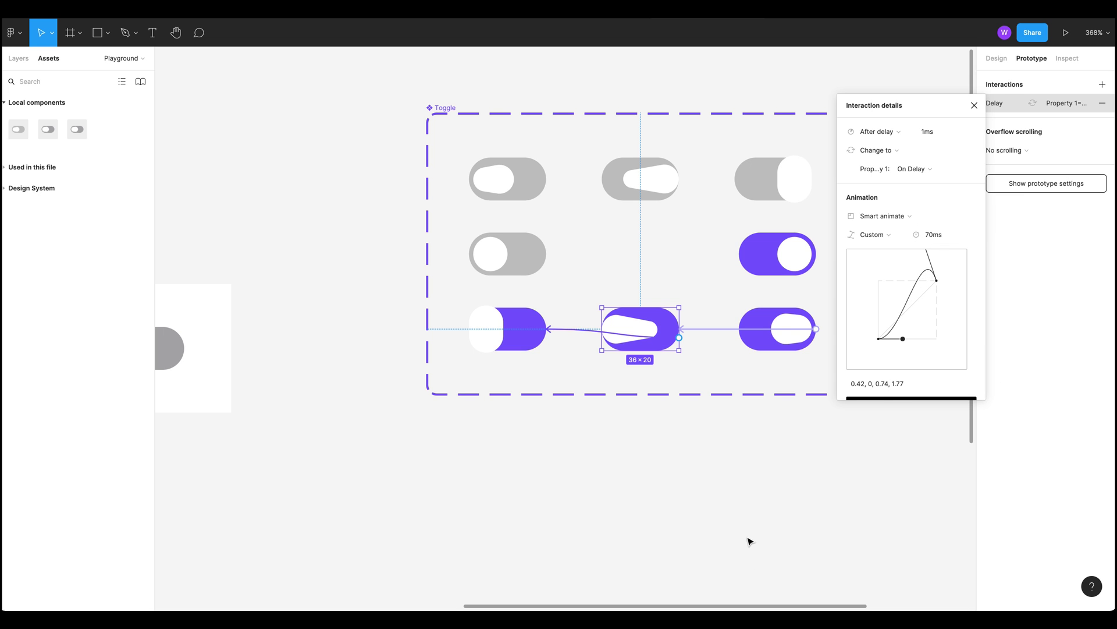
click(734, 517)
Step: Connect the On Delay variant to the grey Off variant and set its animation easing to Ease in and out
click(508, 322)
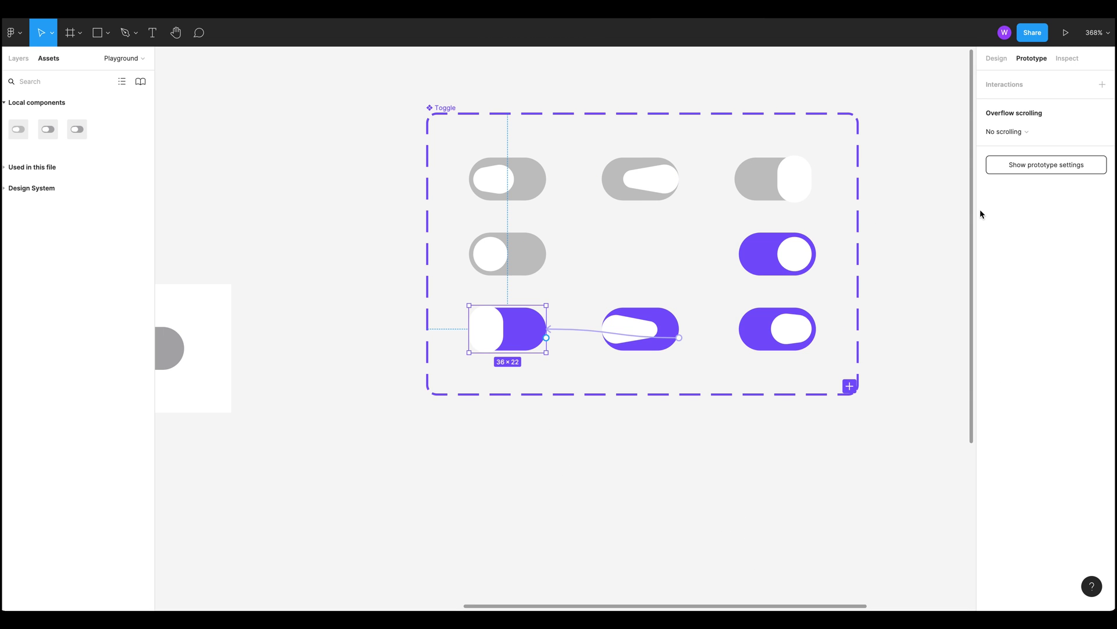
click(501, 451)
click(538, 336)
drag(542, 338, 539, 260)
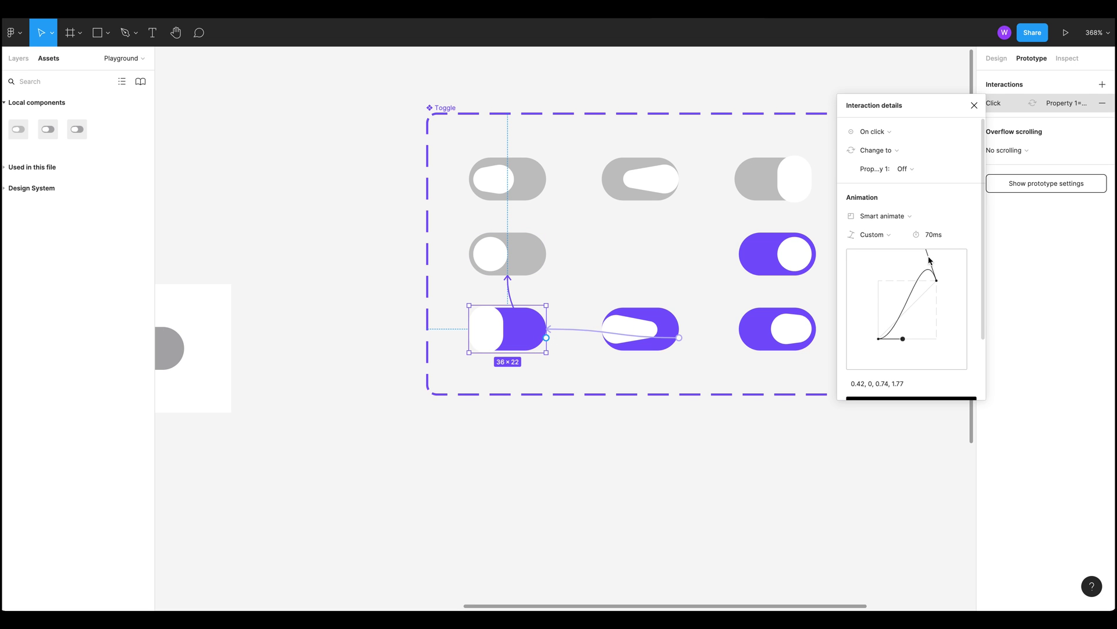
click(886, 235)
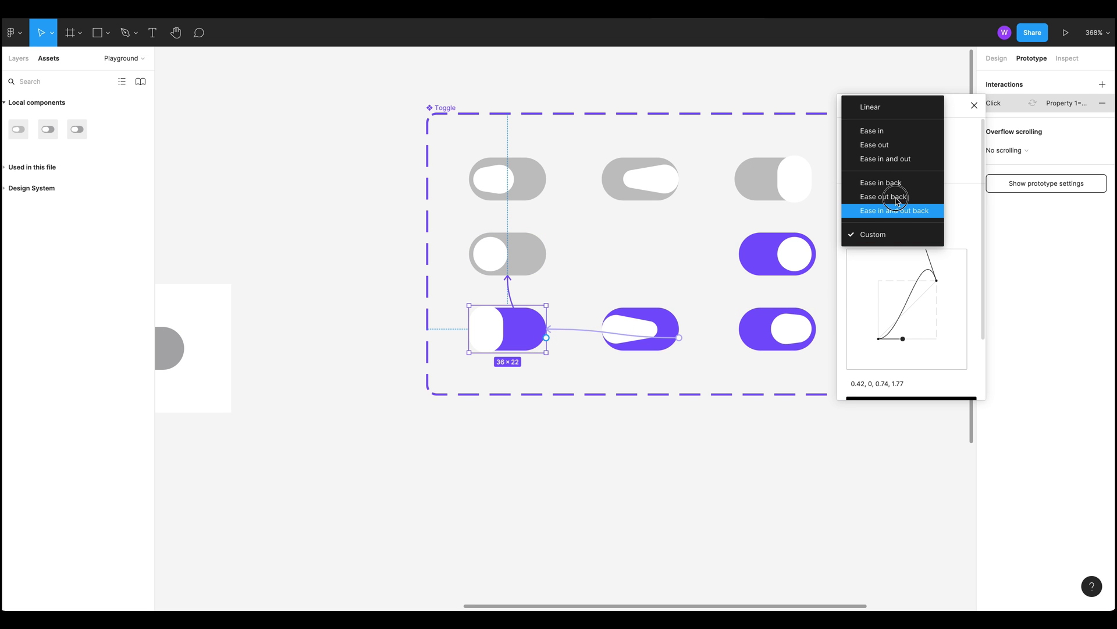
click(898, 165)
Step: Set the On Delay variant's trigger to After delay with 1 ms and compare it with the Off Delay variant's interaction
click(892, 137)
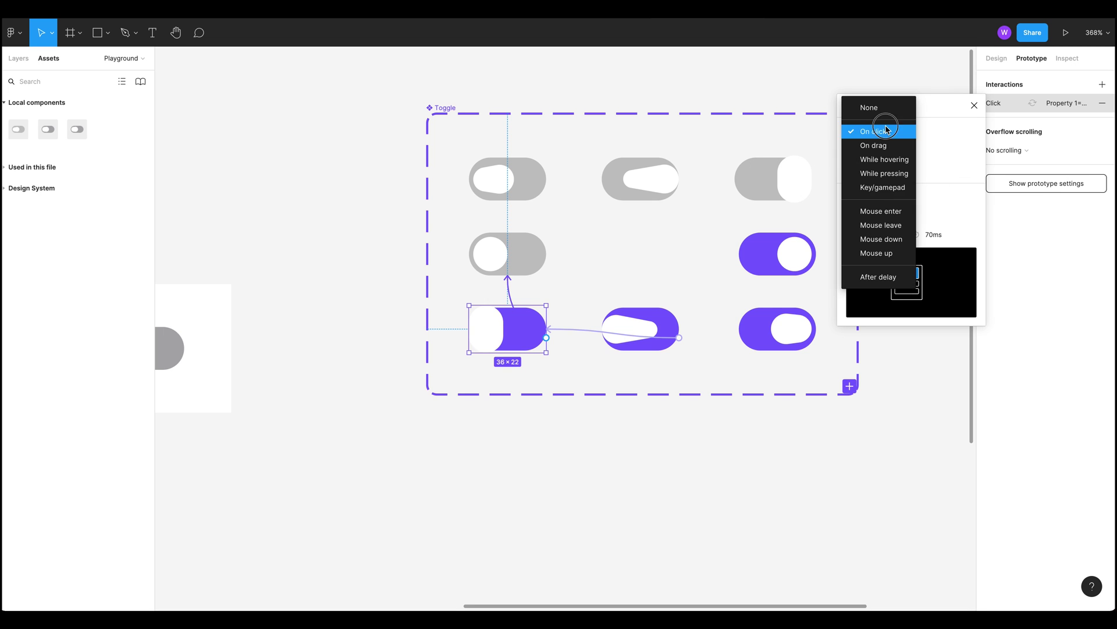
click(886, 274)
click(930, 135)
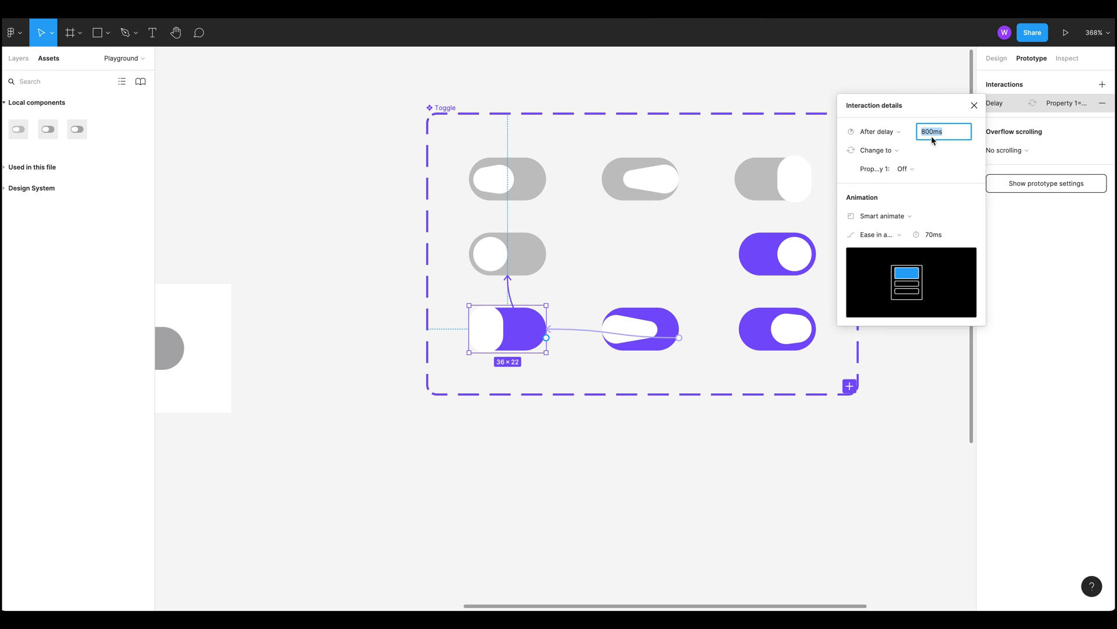
click(712, 490)
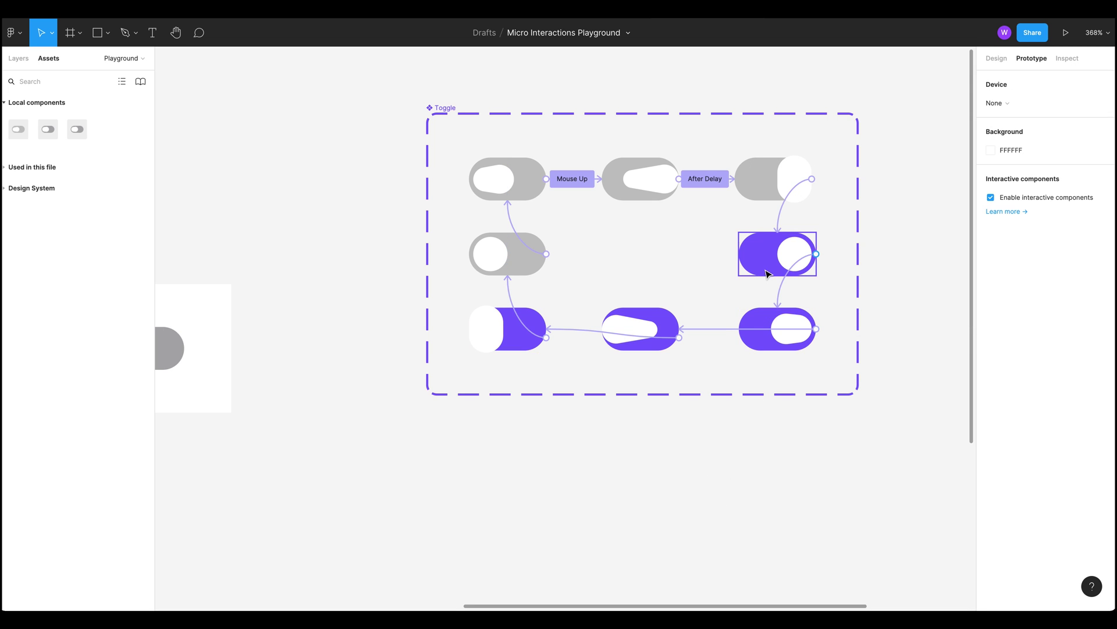
click(781, 220)
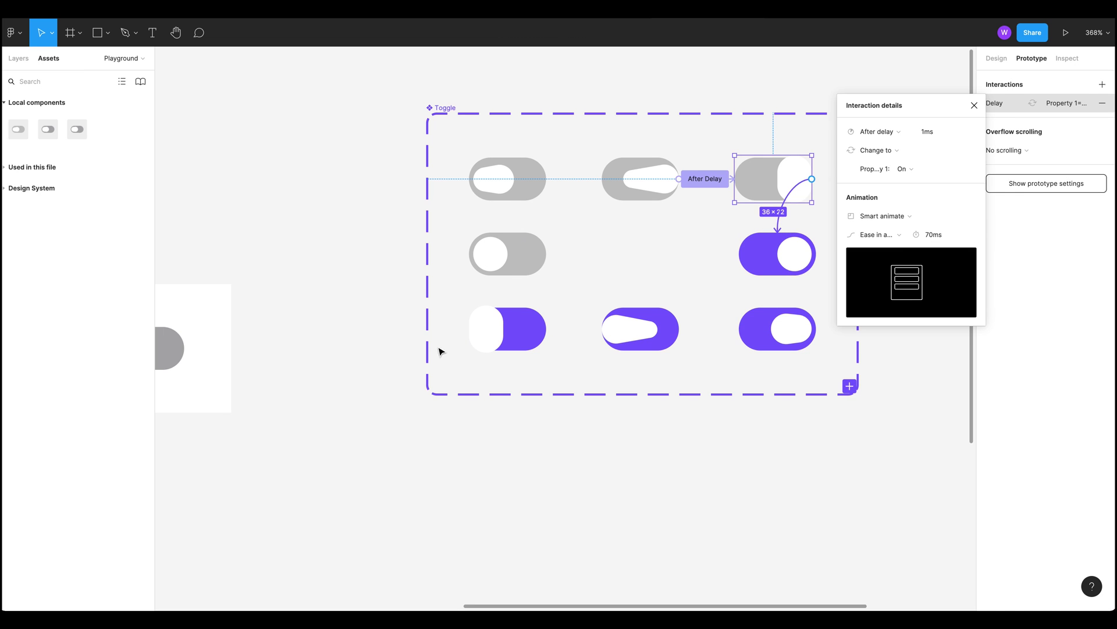
click(503, 304)
click(508, 294)
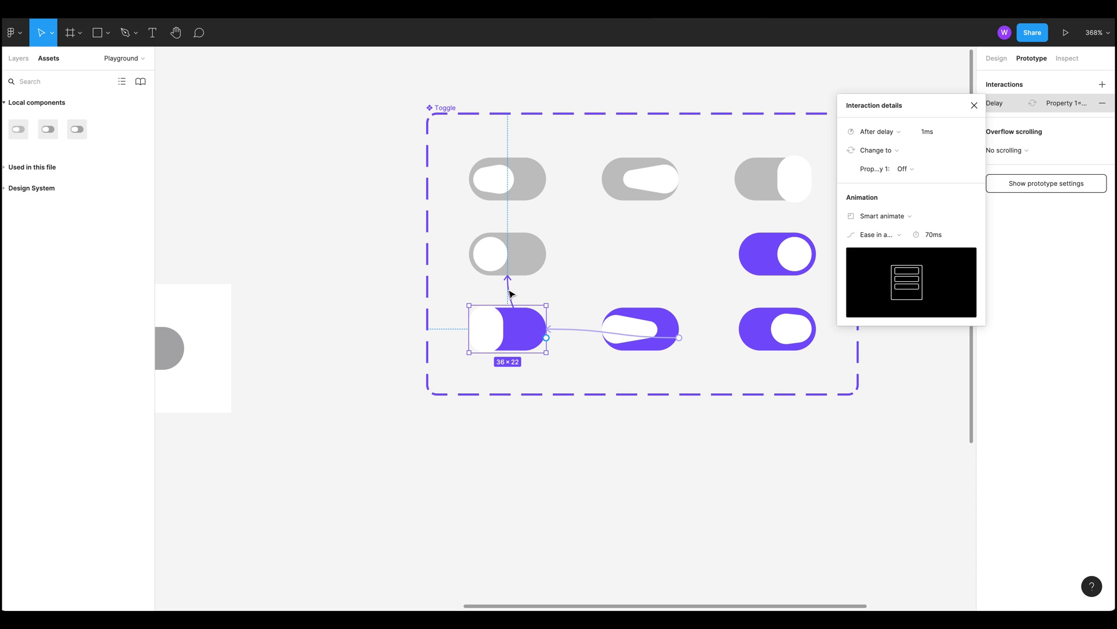
click(734, 438)
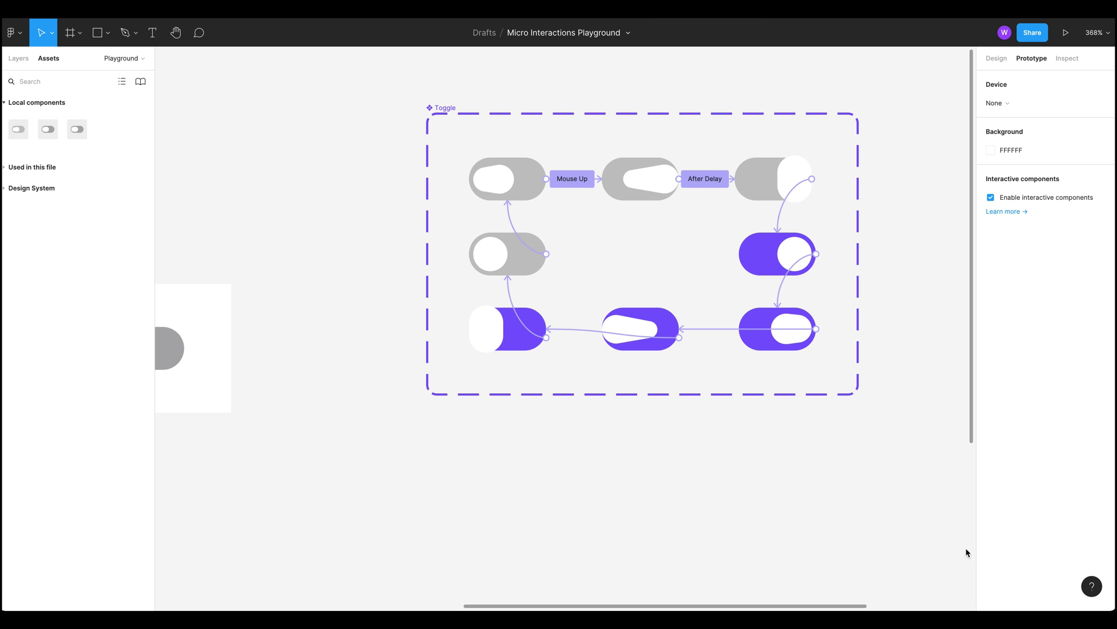
Step: Select Frame 3, which holds the toggle instance, and start its prototype preview
scroll(731, 447, right, 2)
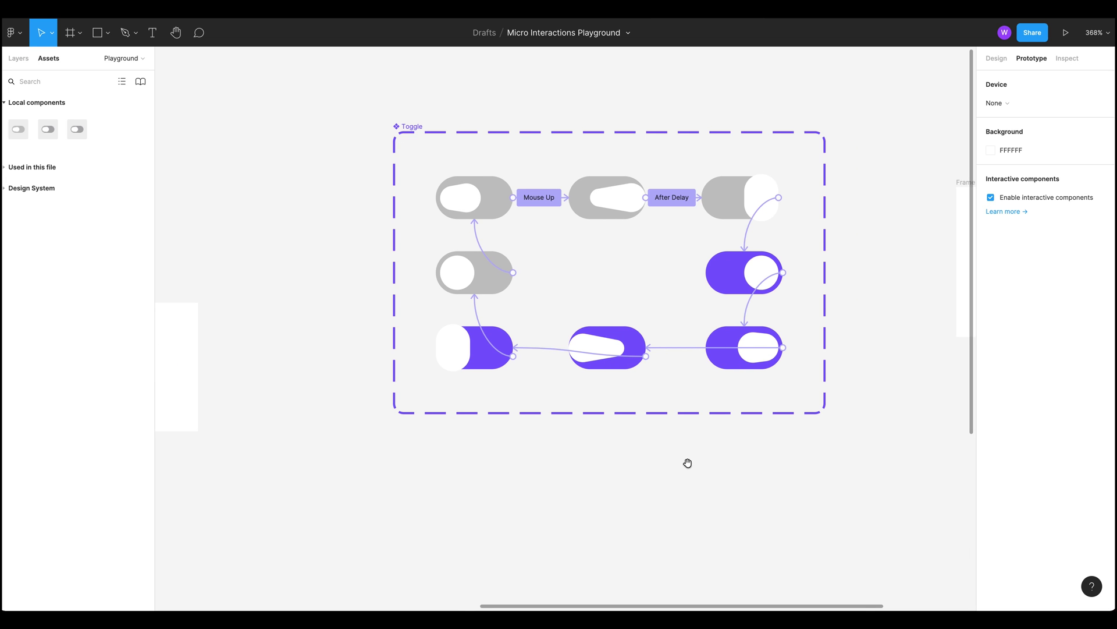
ctrl+scroll(686, 461, down, 5)
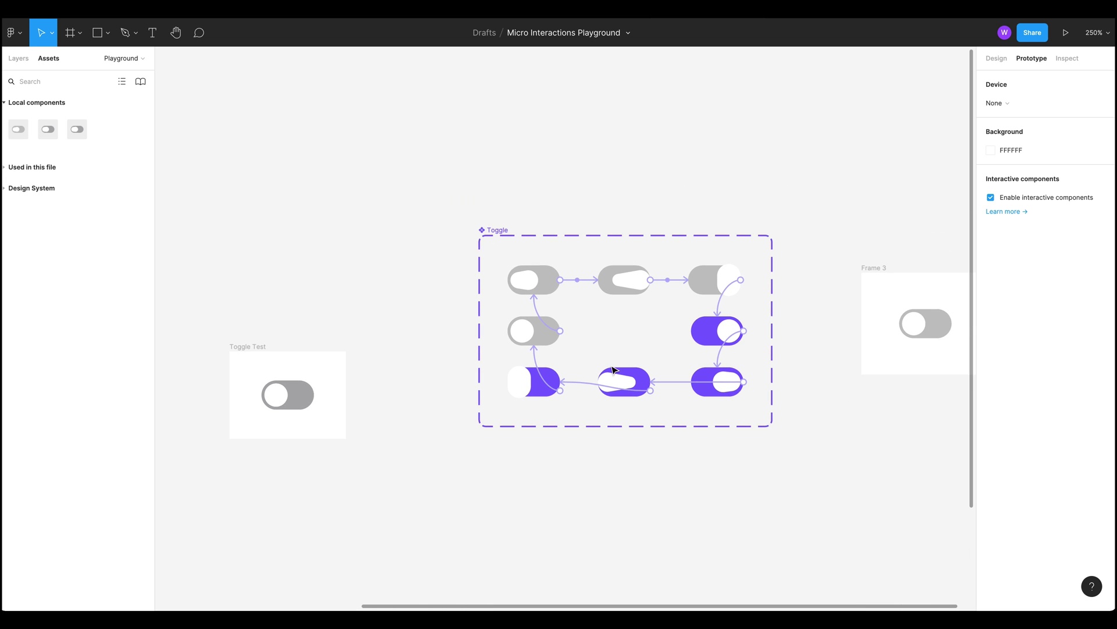
click(542, 274)
click(671, 528)
scroll(768, 416, right, 5)
click(724, 327)
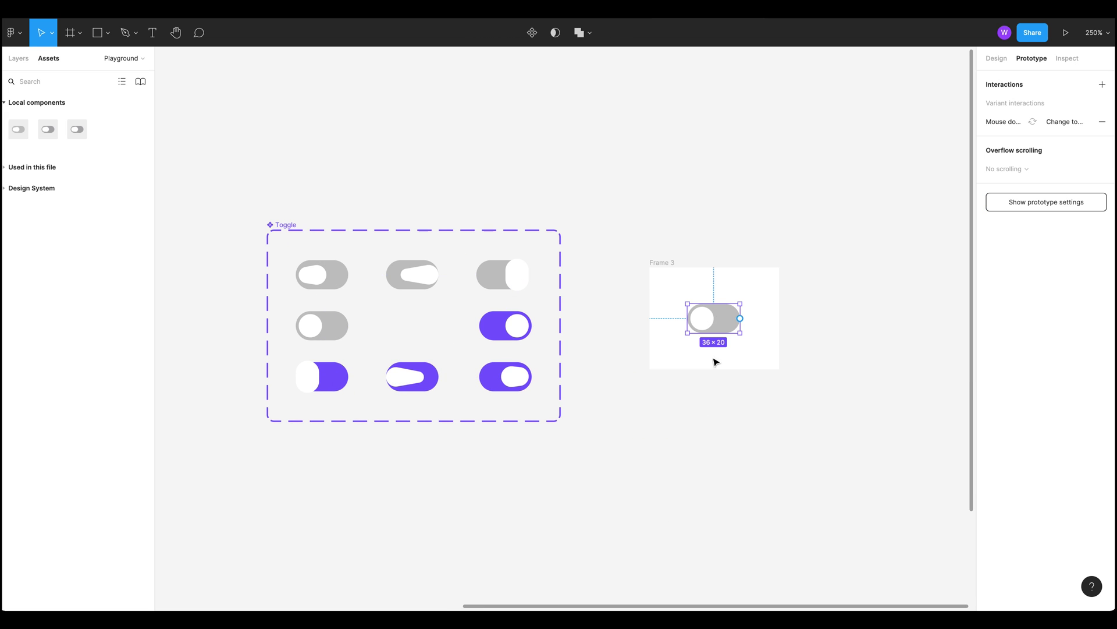
click(663, 262)
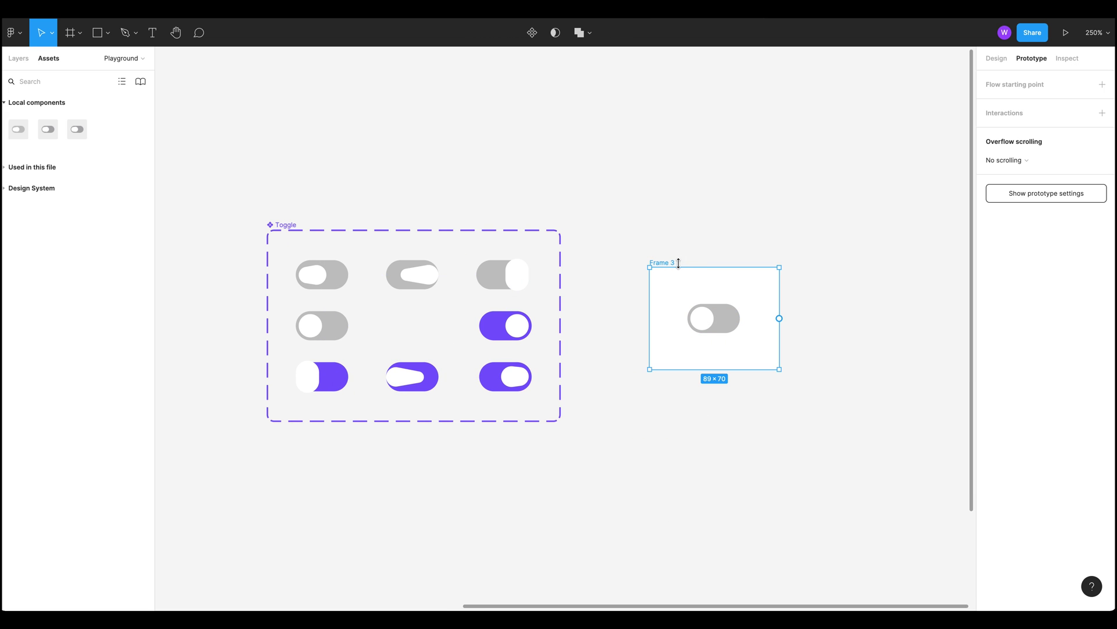
click(1065, 32)
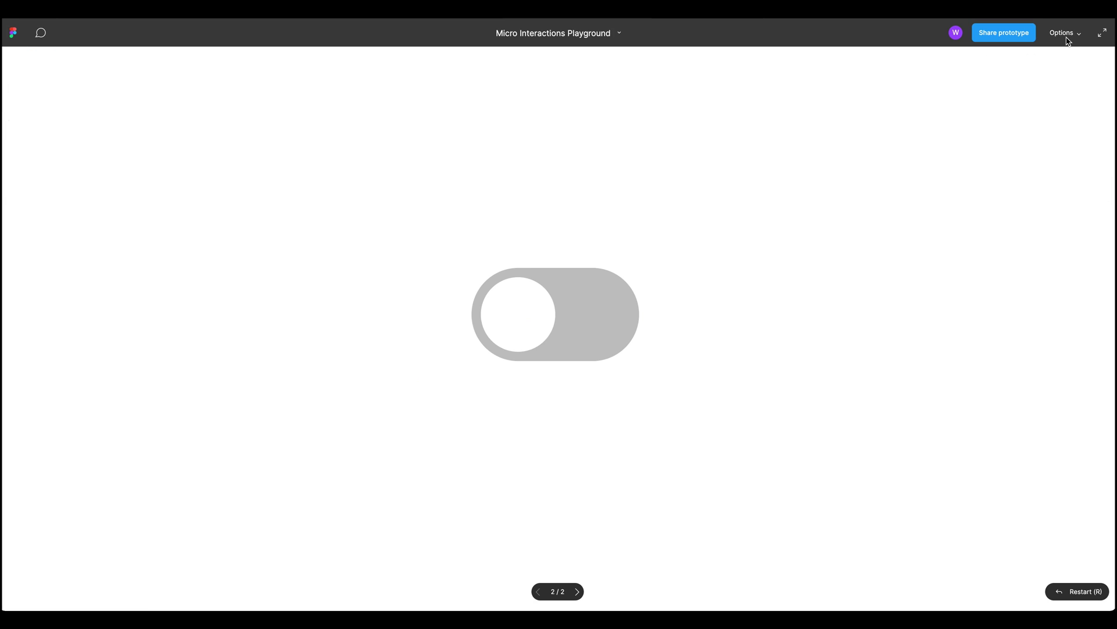
Step: Test the toggle in the preview by switching it on and off repeatedly
click(534, 326)
click(496, 324)
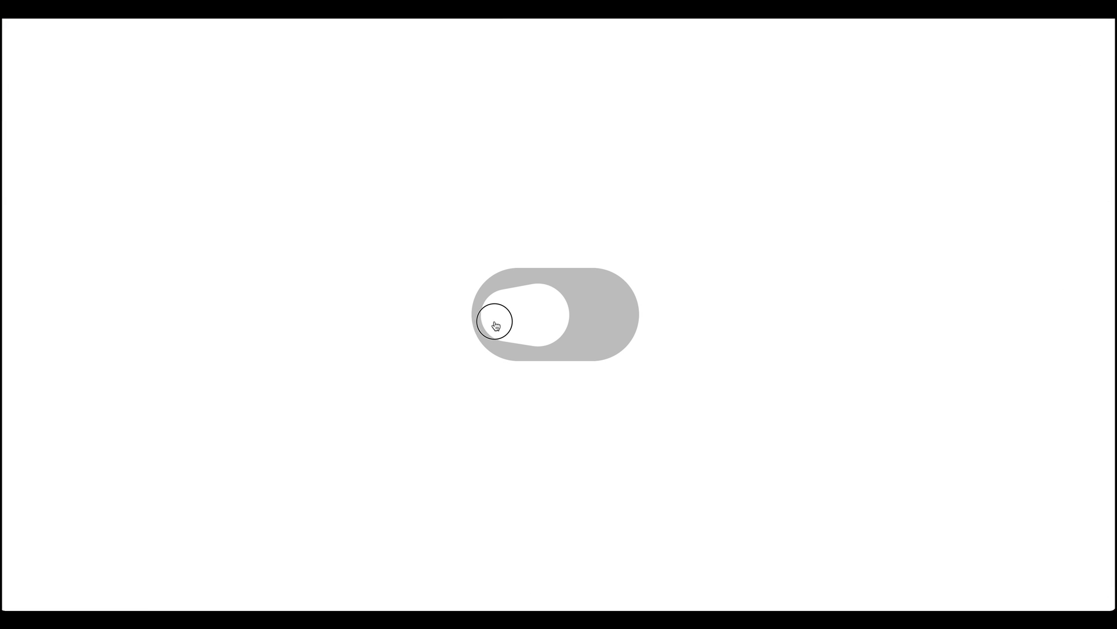
click(534, 321)
click(561, 327)
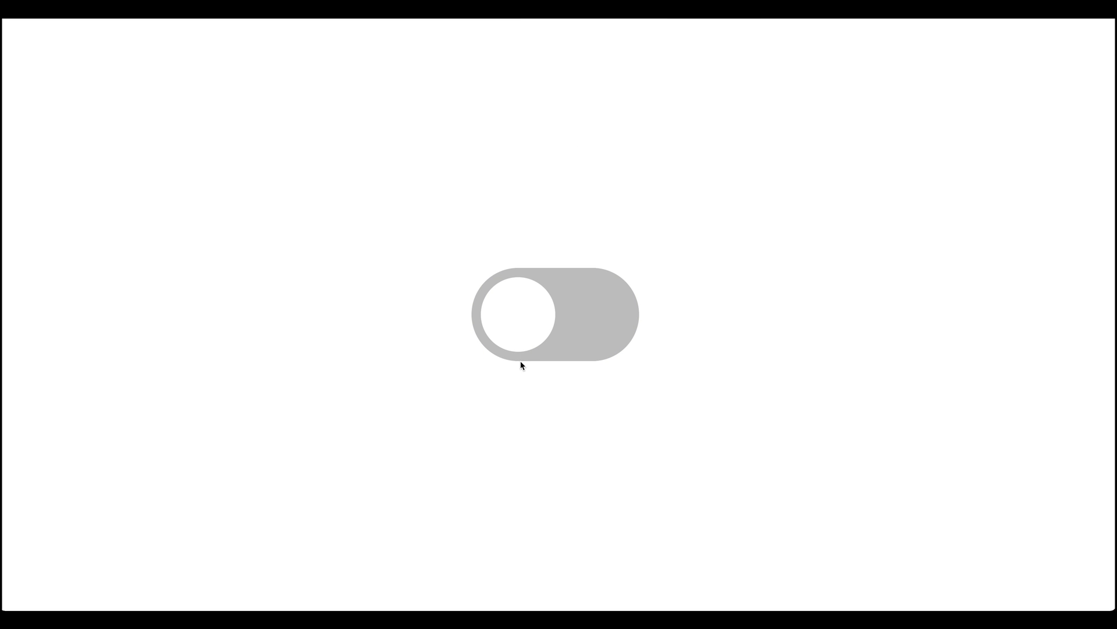
click(525, 337)
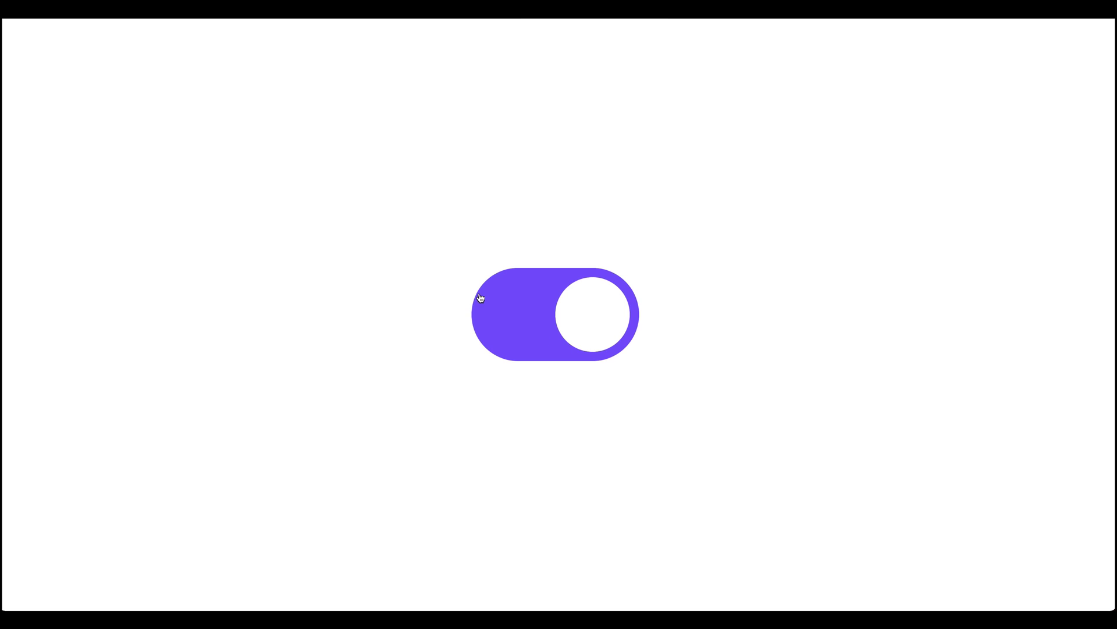
click(619, 317)
click(563, 314)
click(602, 305)
click(567, 314)
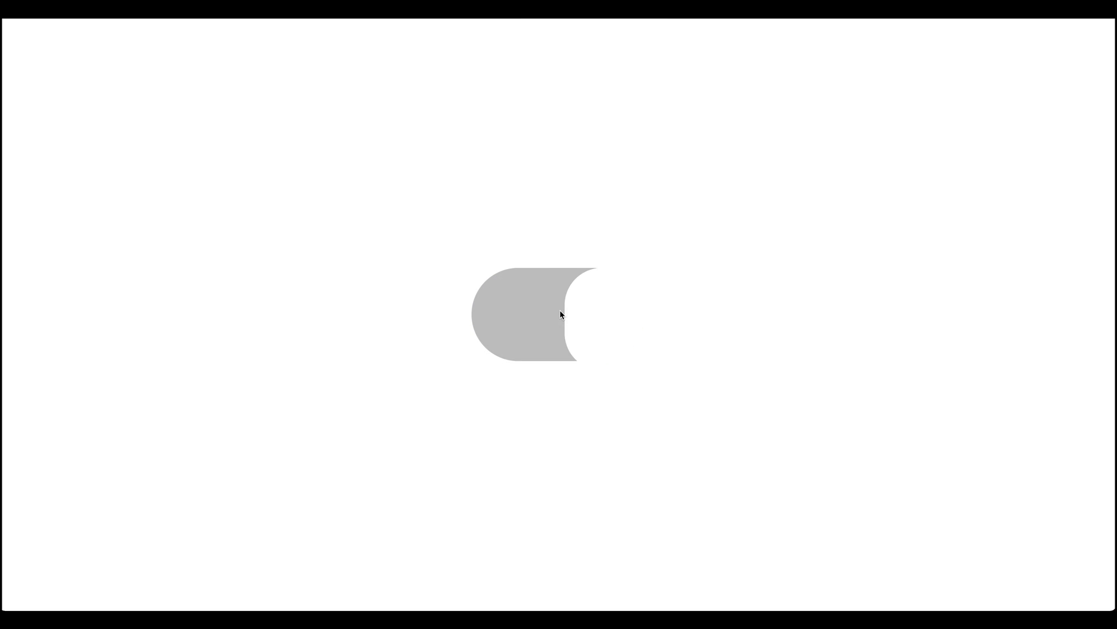
click(569, 316)
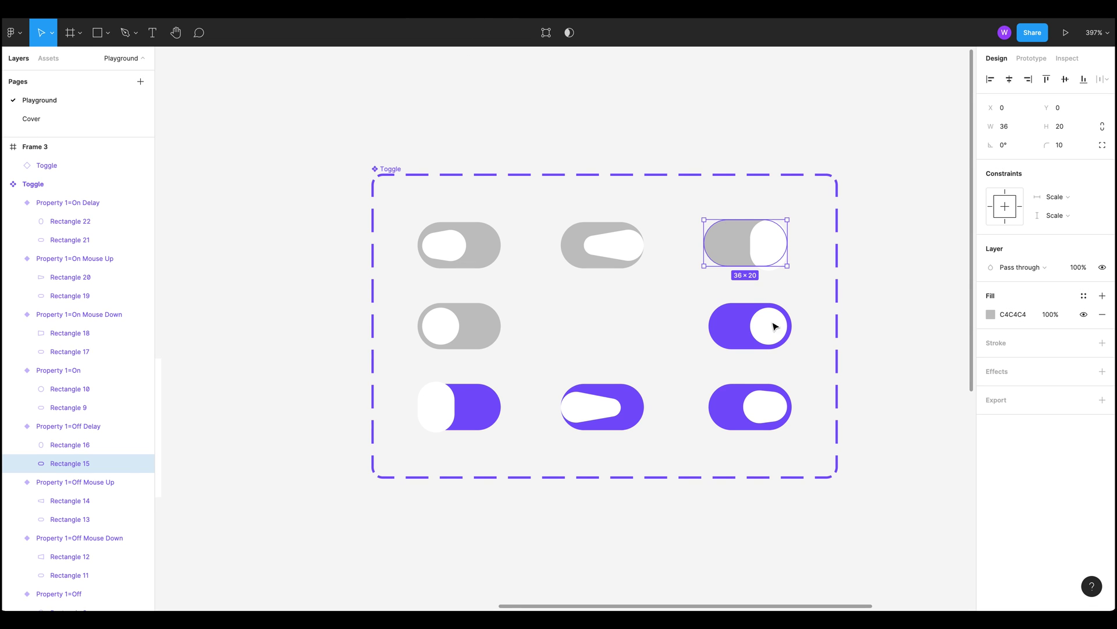
Step: Compare the X and Y positions of the grey background shapes in the Off Mouse Down, Off Mouse Up and Off Delay variants
drag(861, 455, 824, 451)
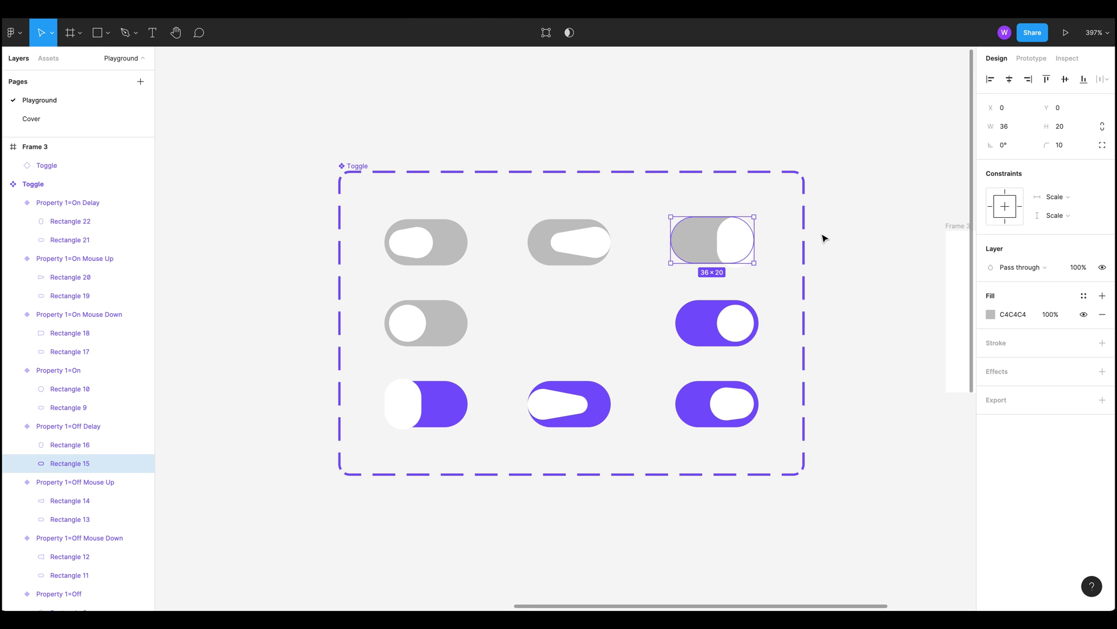
click(848, 245)
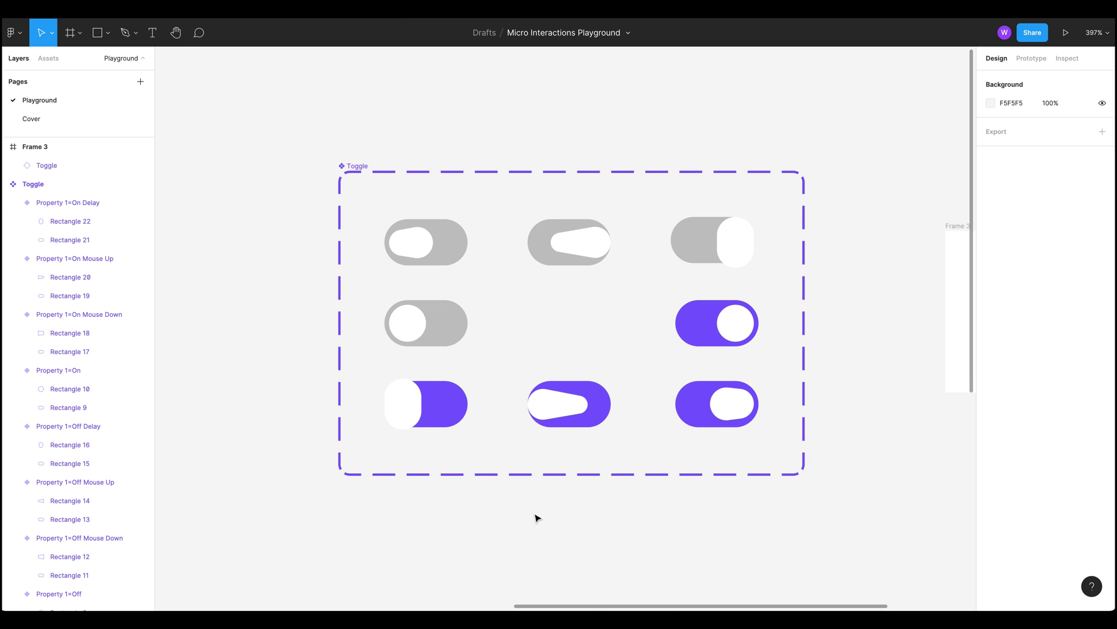
double_click(454, 239)
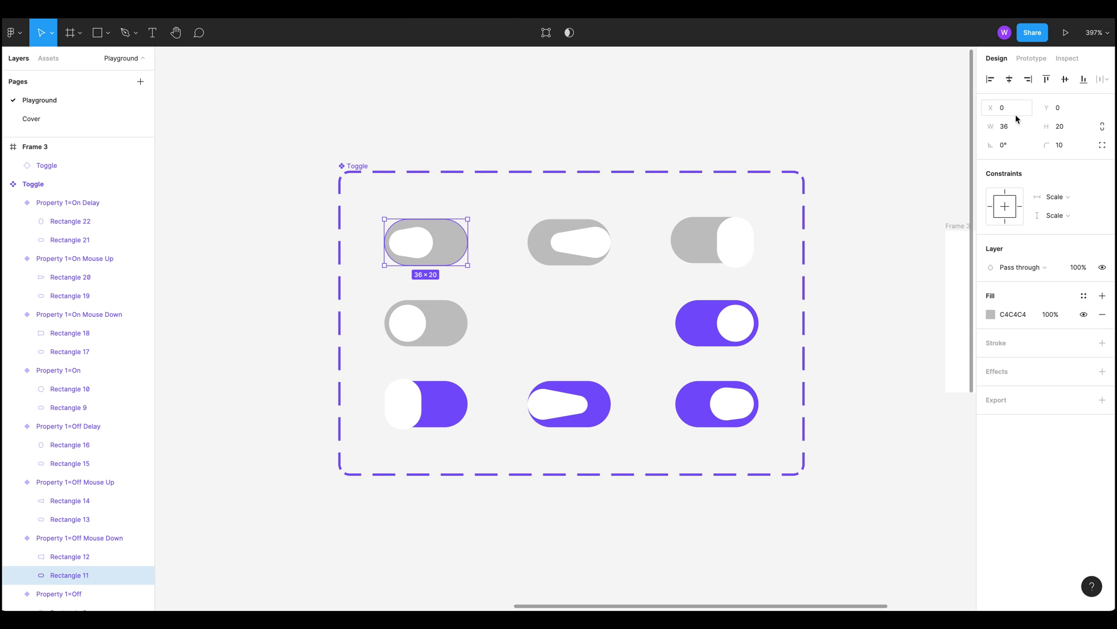
click(564, 235)
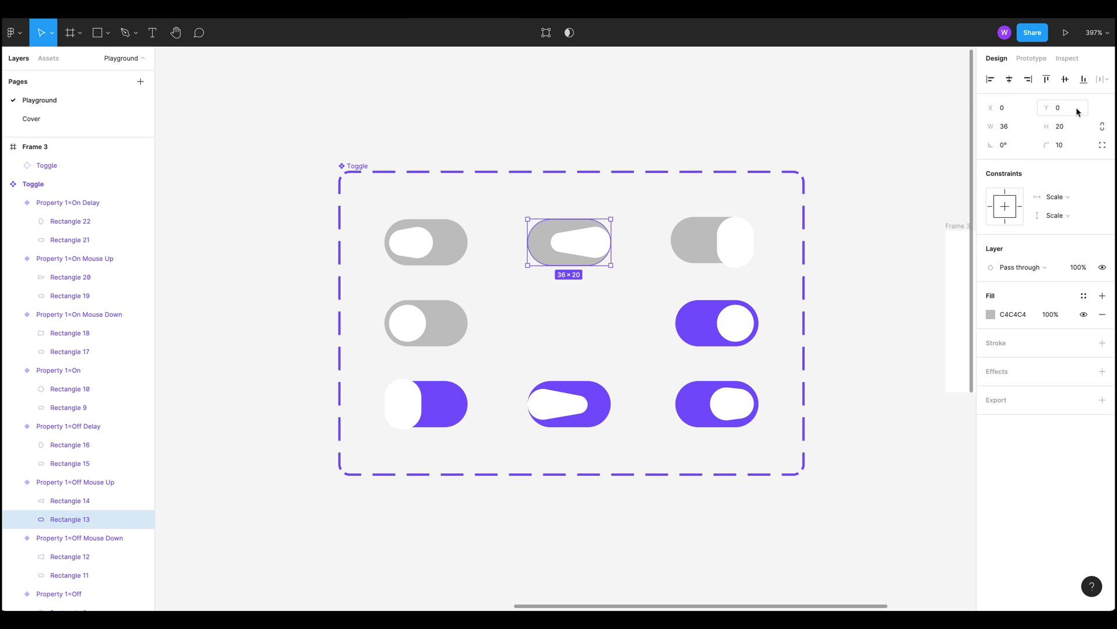
click(725, 232)
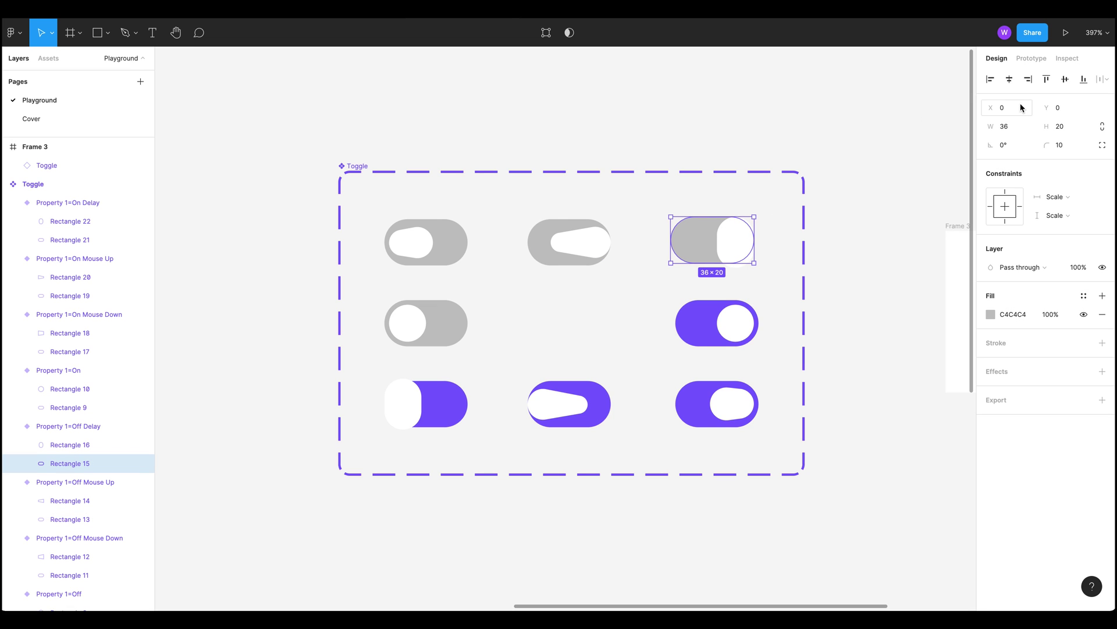
click(933, 265)
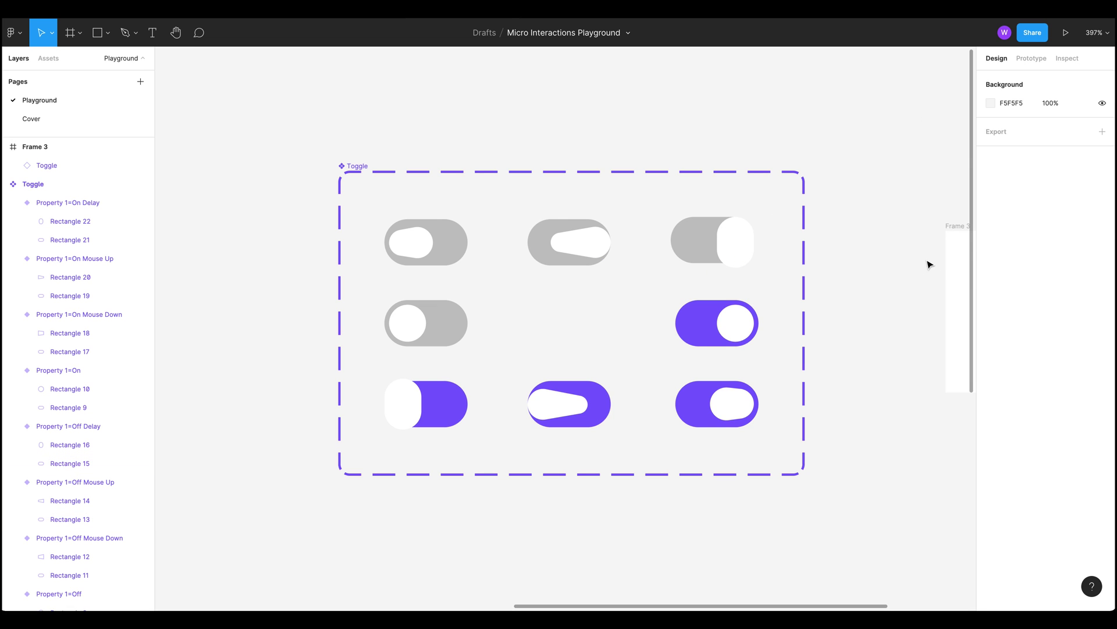
Step: Move the white knob of the Off Delay variant to Y -1, checking it against that variant's grey background
click(744, 252)
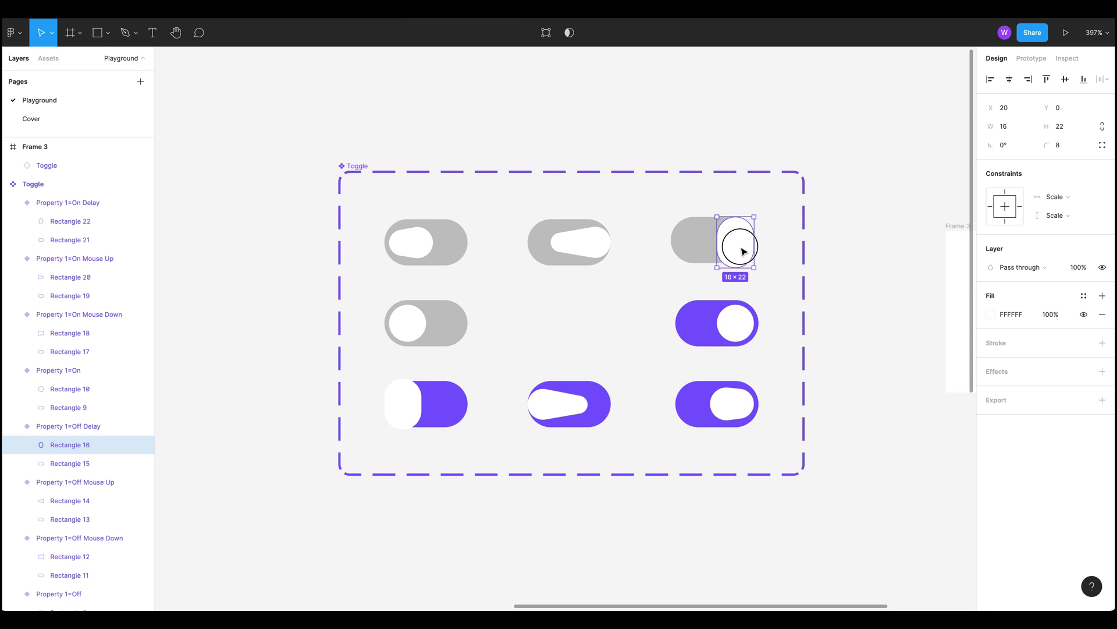
click(861, 252)
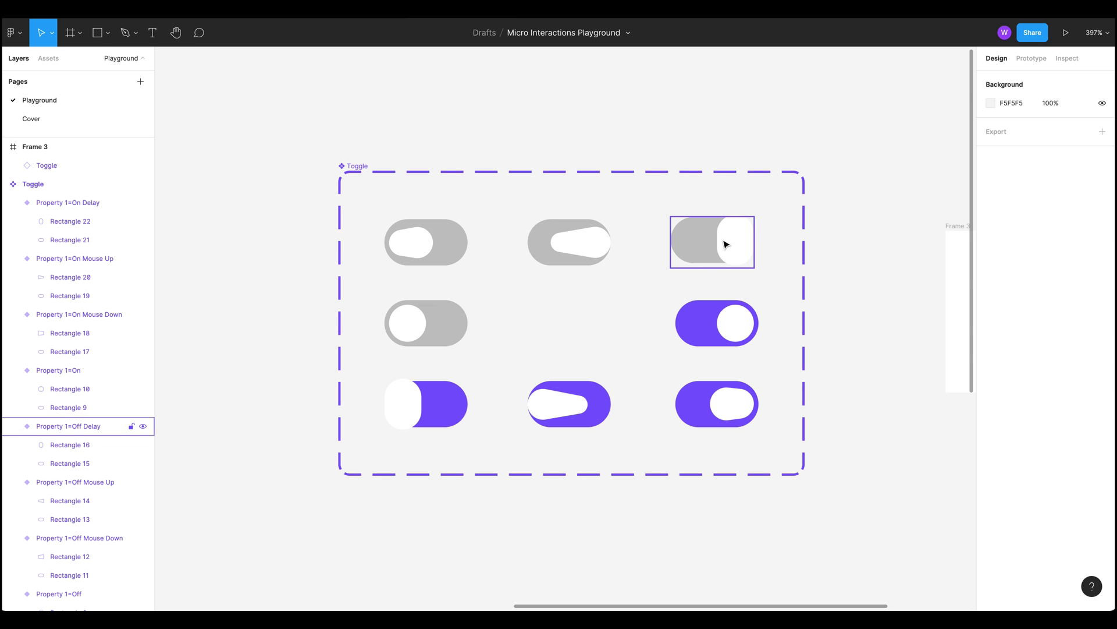
click(702, 243)
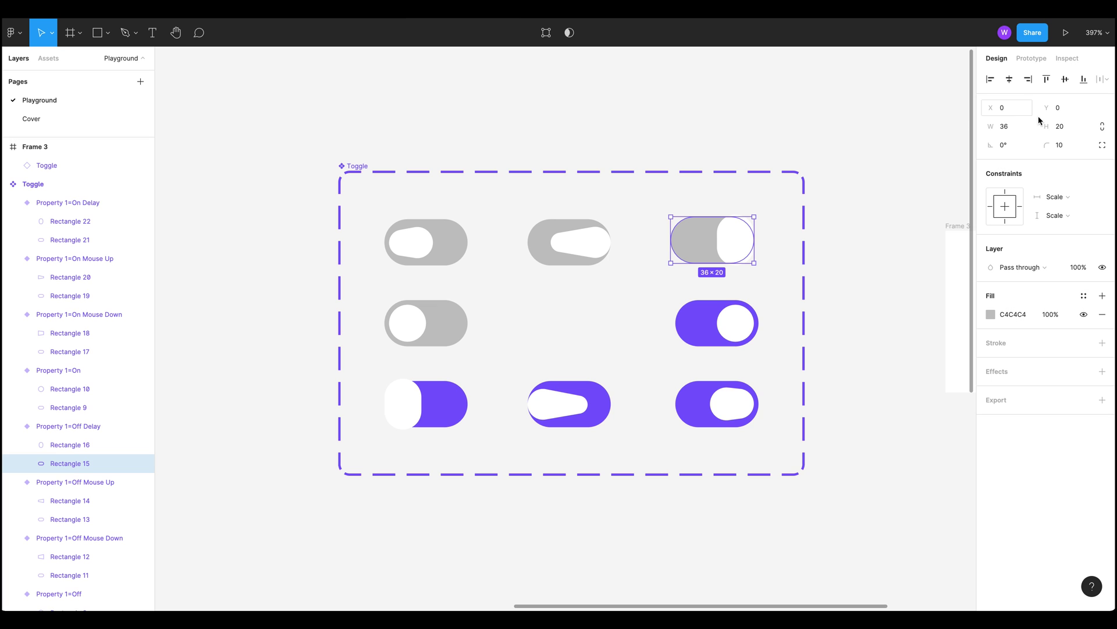
click(910, 226)
click(745, 235)
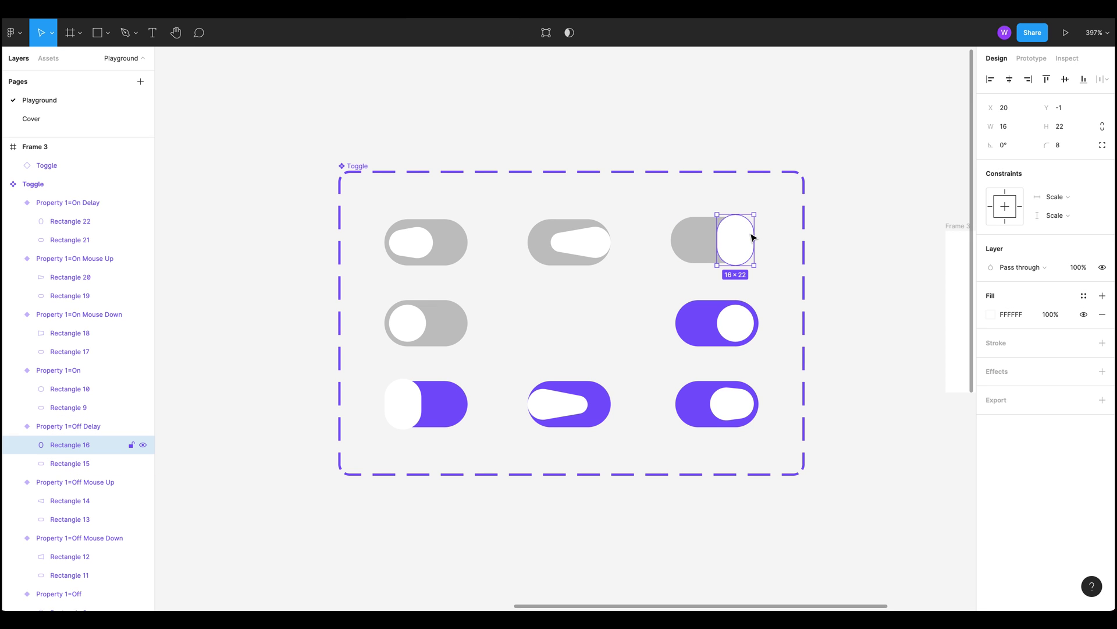
Step: Check the positions of the purple background shapes in the On, On Mouse Down and On Mouse Up variants
click(697, 320)
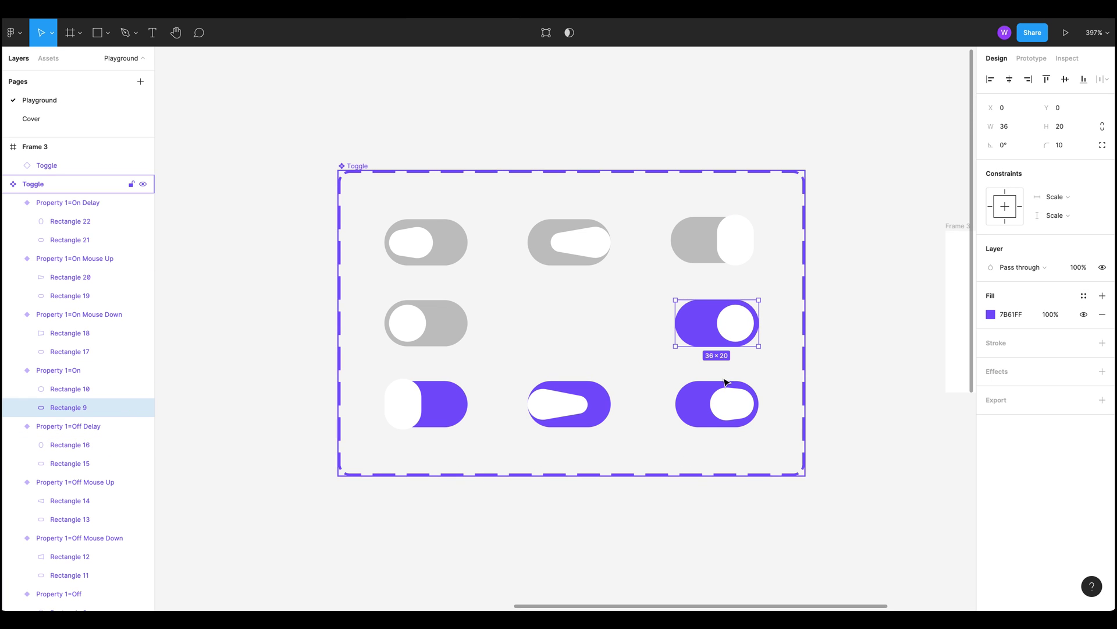
click(697, 394)
click(559, 384)
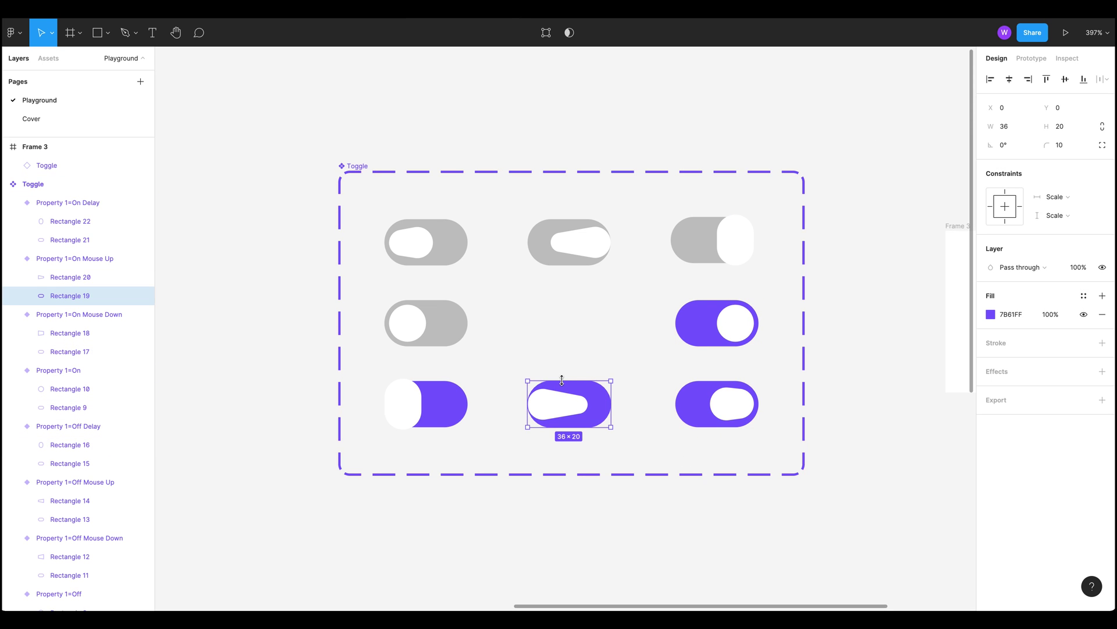
Step: Set the On Delay variant's purple background to Y 0 and its white knob to Y -1
click(456, 396)
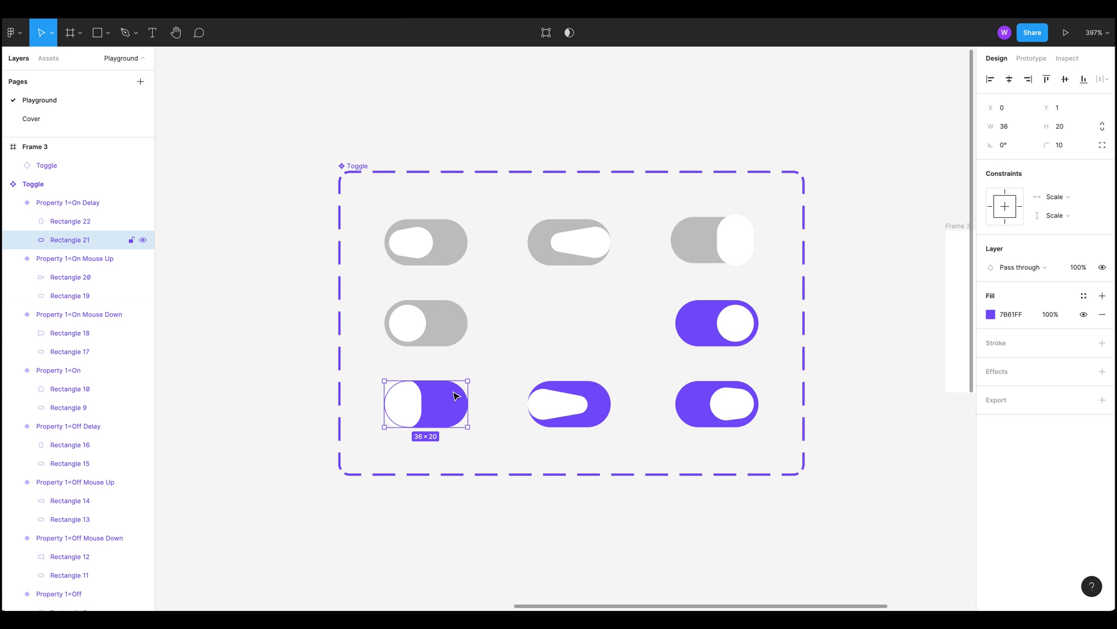
click(1061, 110)
text(0)
click(820, 495)
click(400, 404)
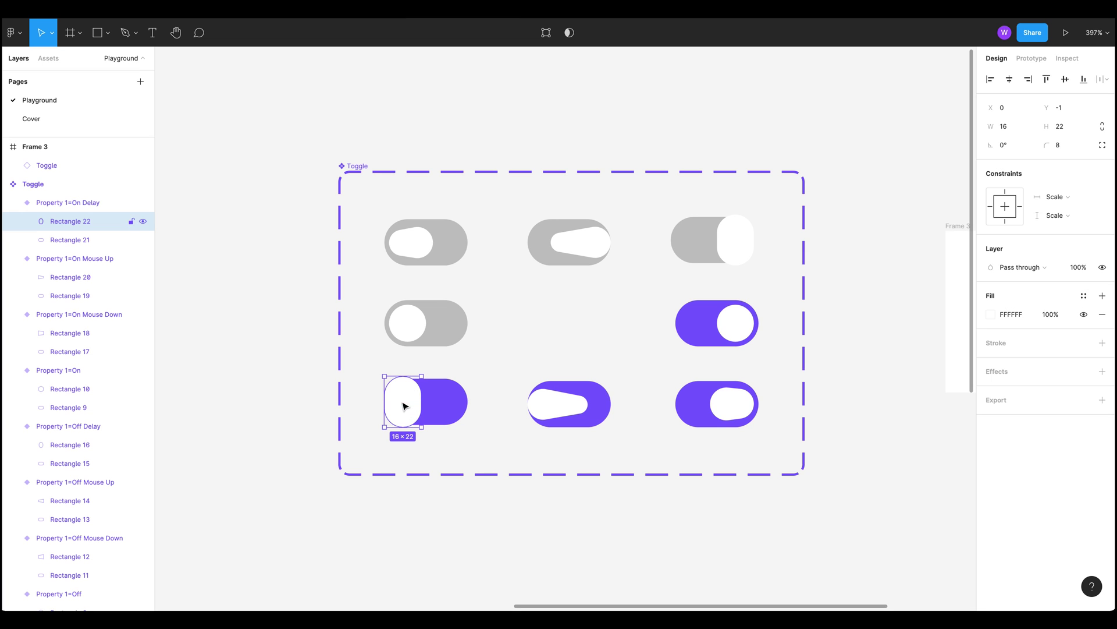
click(489, 478)
click(461, 408)
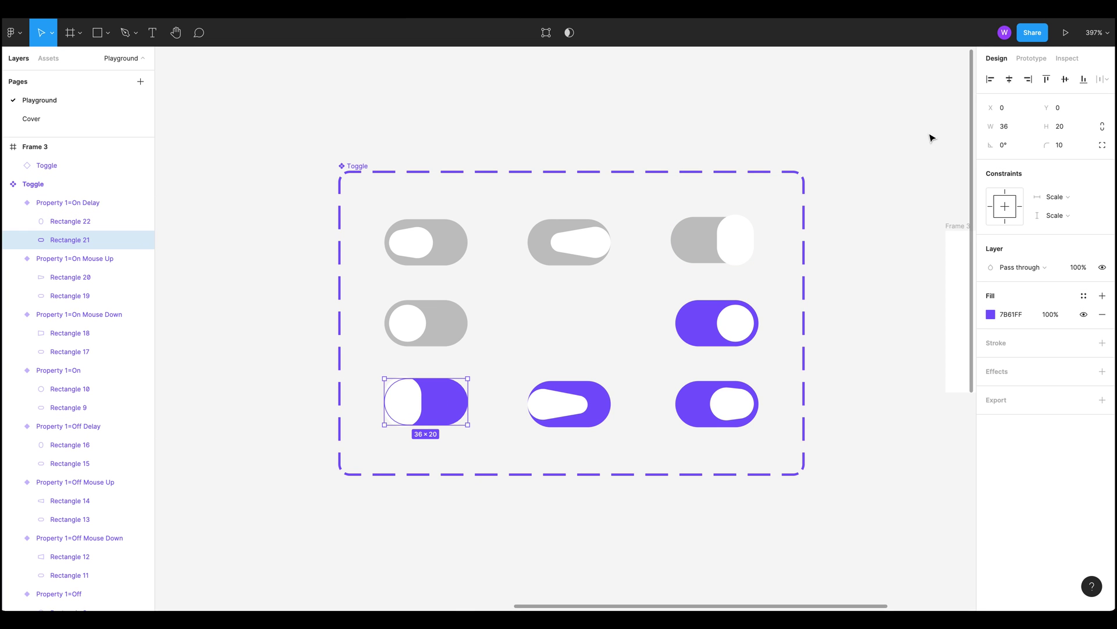
Step: Preview the prototype again and switch the toggle on and off several times to test the realigned variants
click(355, 165)
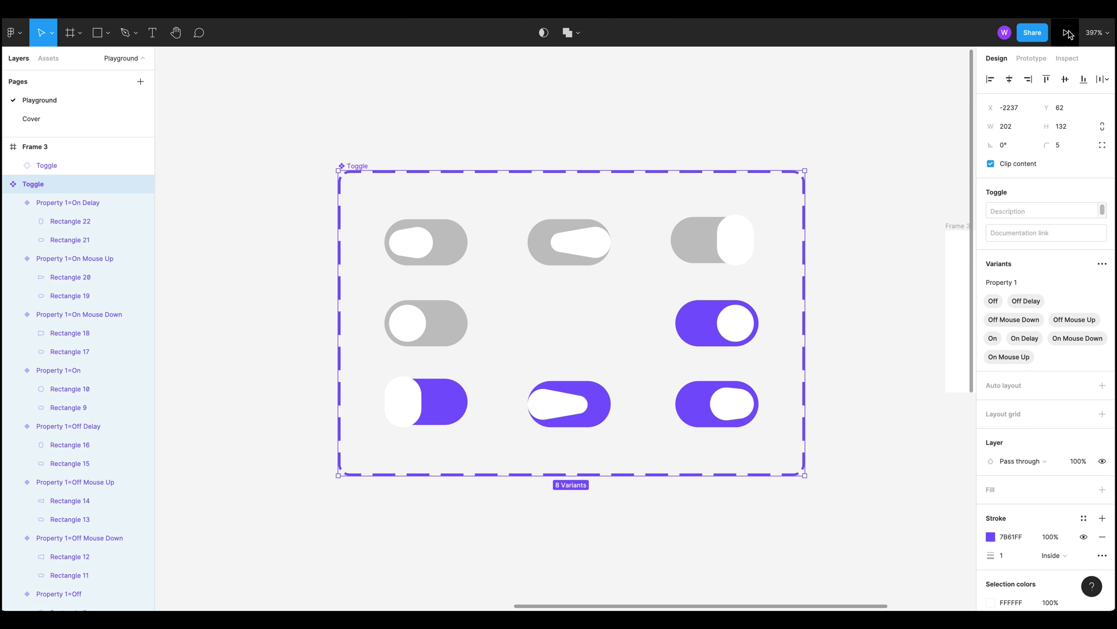
click(1068, 33)
click(538, 321)
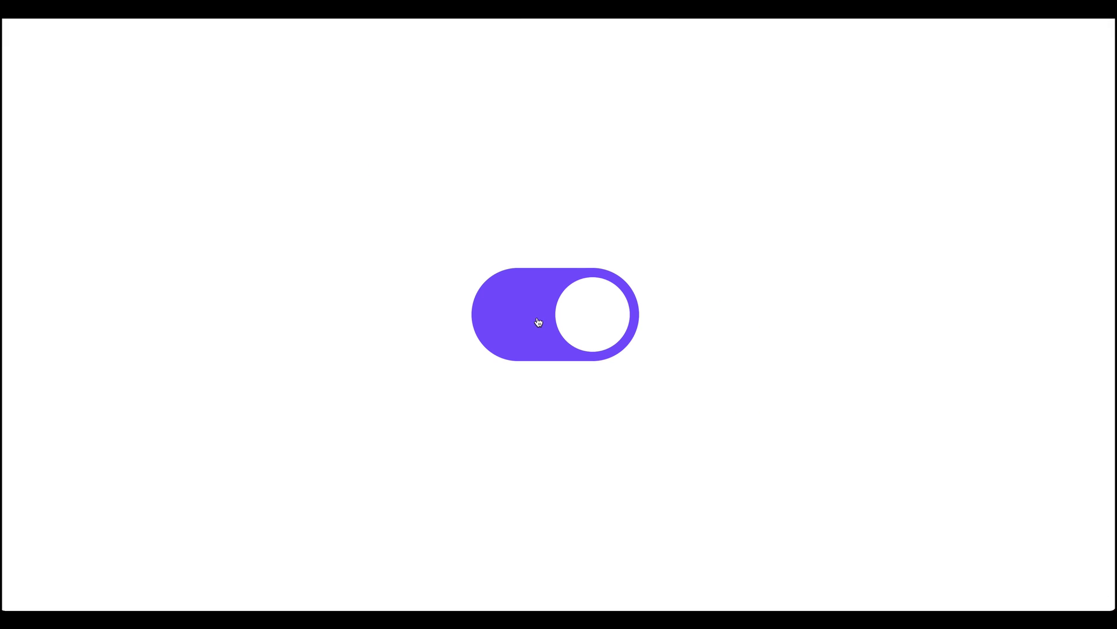
click(606, 315)
click(563, 318)
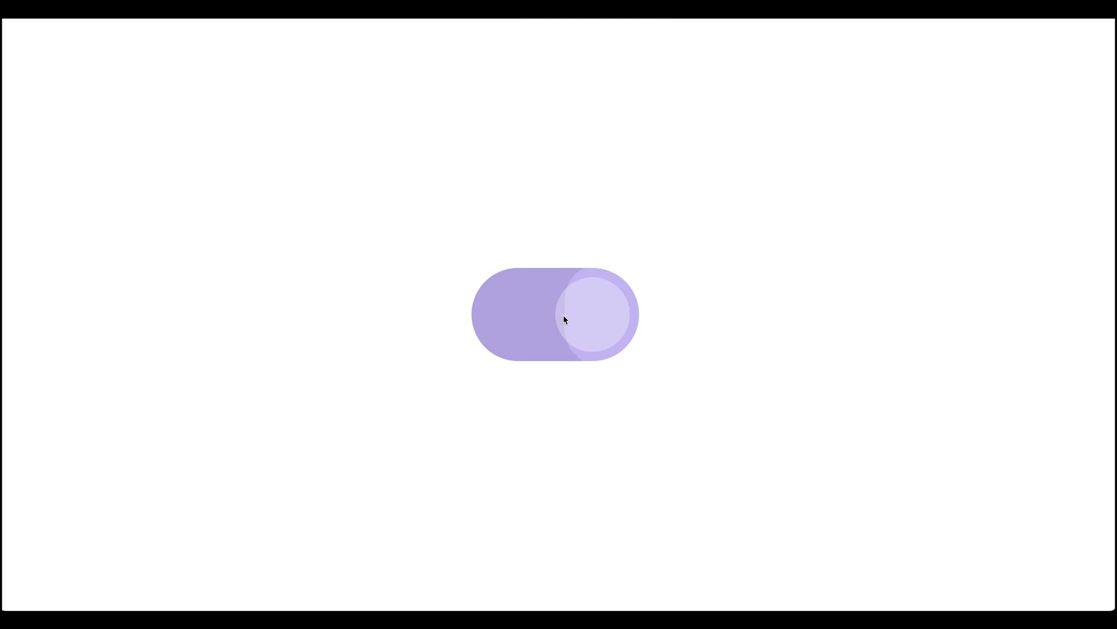
mouse_move(511, 21)
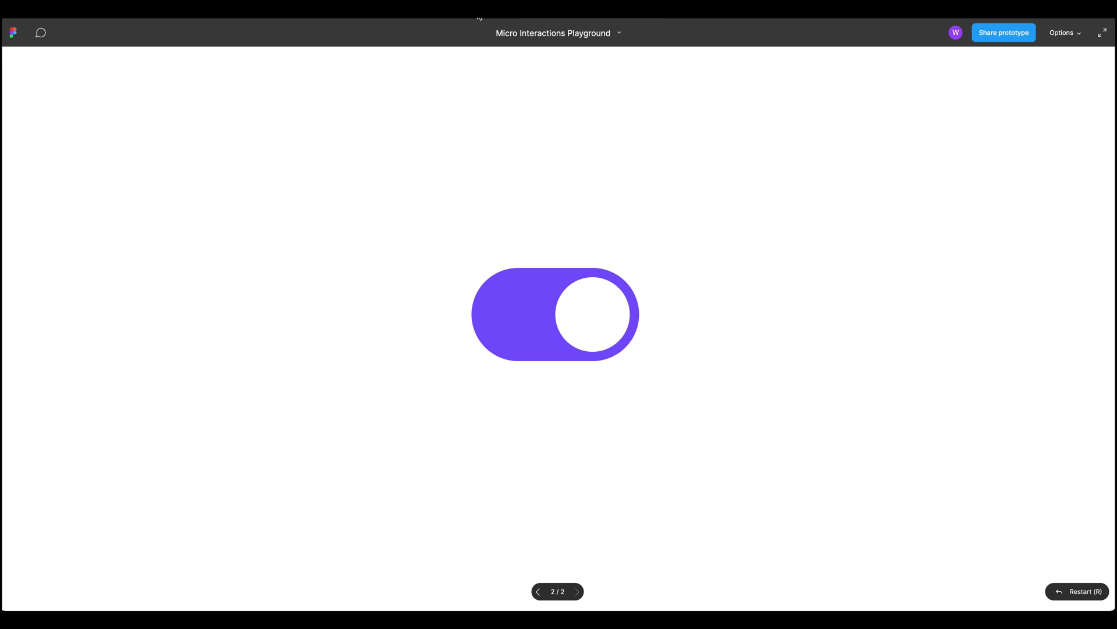
click(573, 303)
click(559, 299)
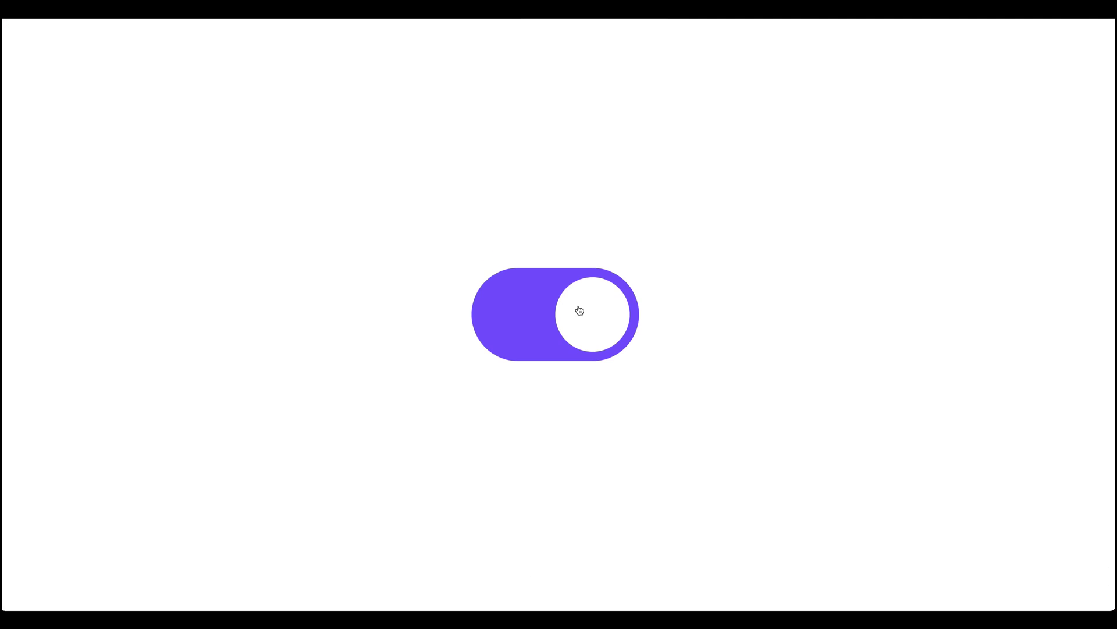
click(565, 317)
click(563, 320)
click(568, 321)
click(568, 322)
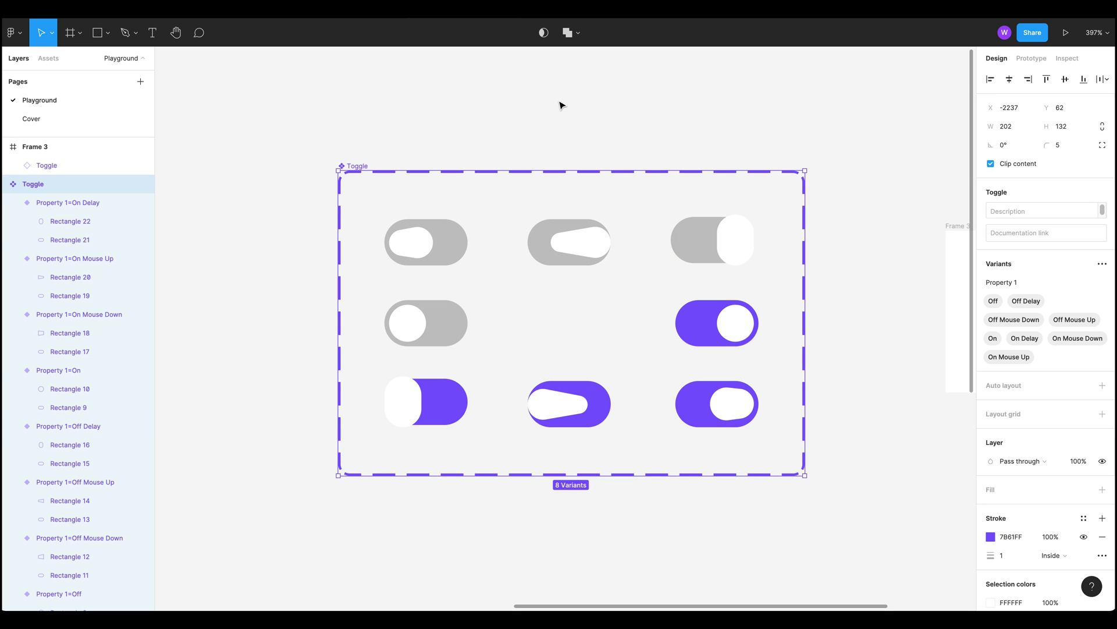
Step: Rename the On Delay variant's white knob layer to Handle and copy that name for reuse
scroll(76, 325, down, 1)
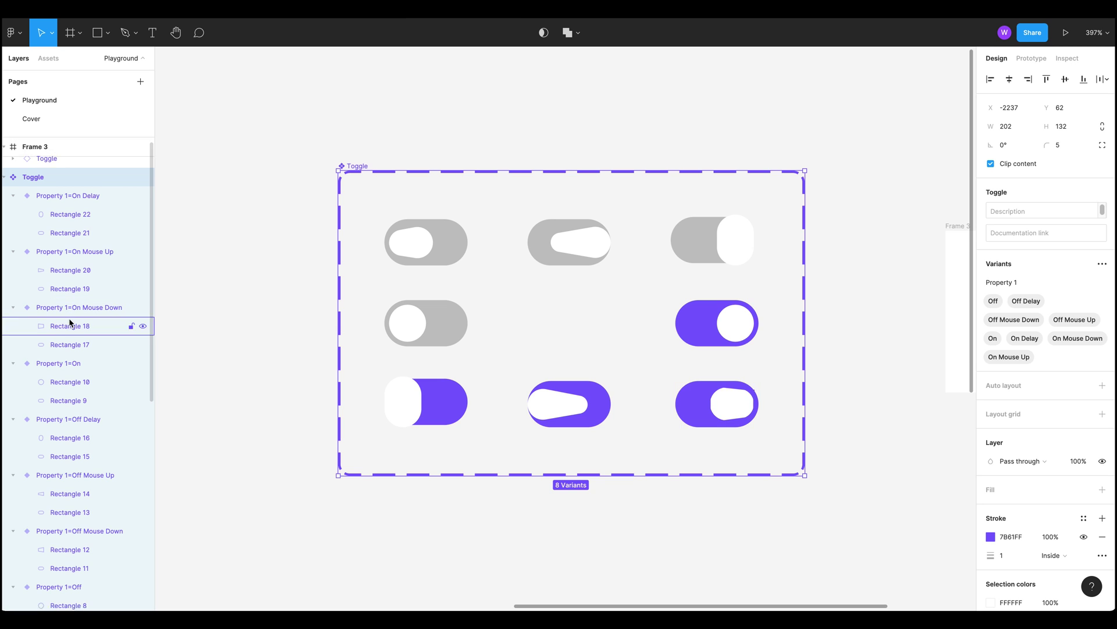
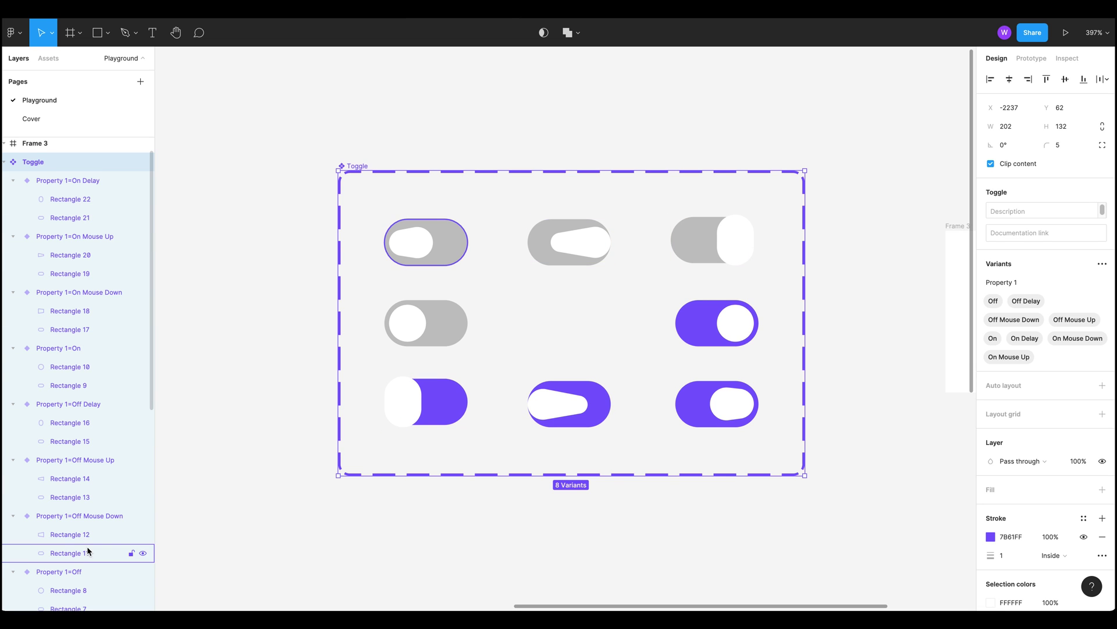
scroll(87, 553, down, 1)
scroll(62, 232, up, 1)
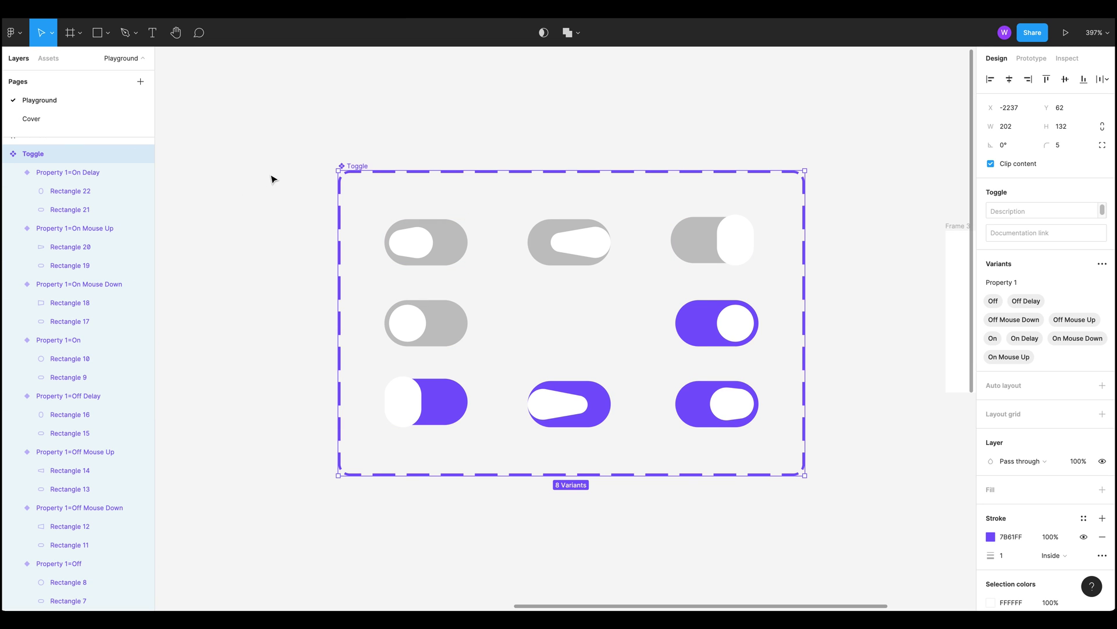
double_click(73, 192)
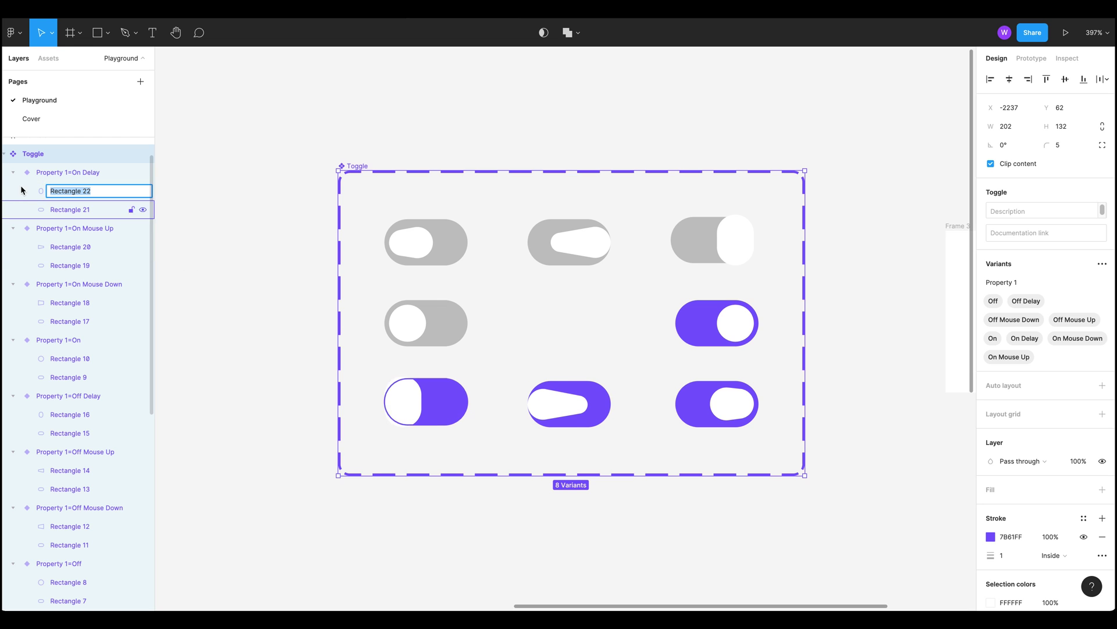
text(HAN)
key(super+a)
key(super+c)
key(Return)
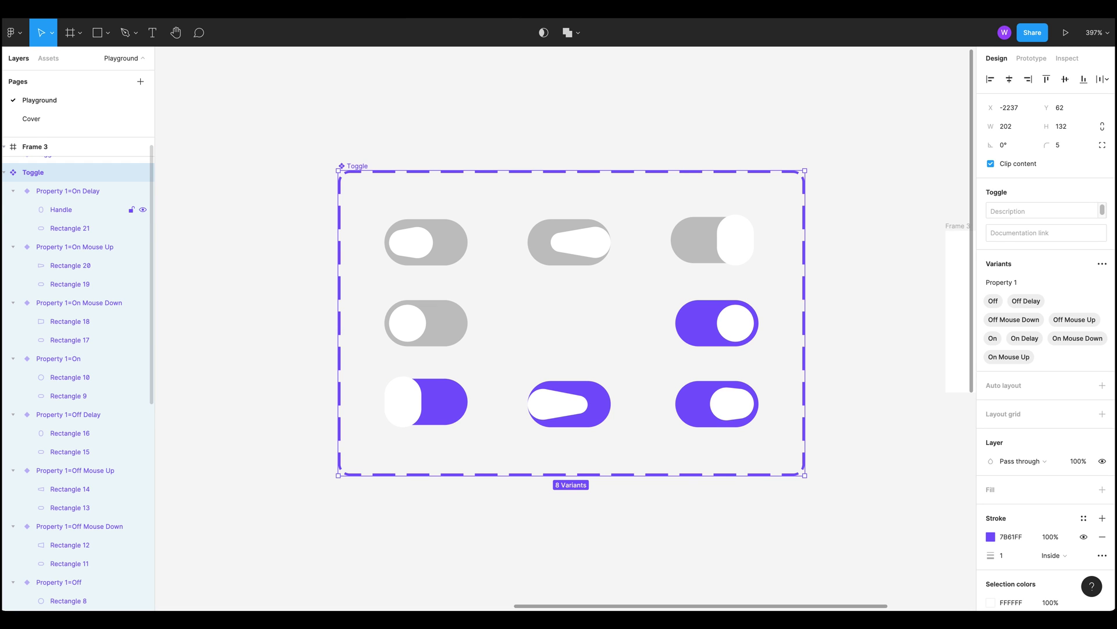
Step: Rename the white knob layers of the On Mouse Up, On Mouse Down and On variants to Handle
double_click(74, 267)
key(super+v)
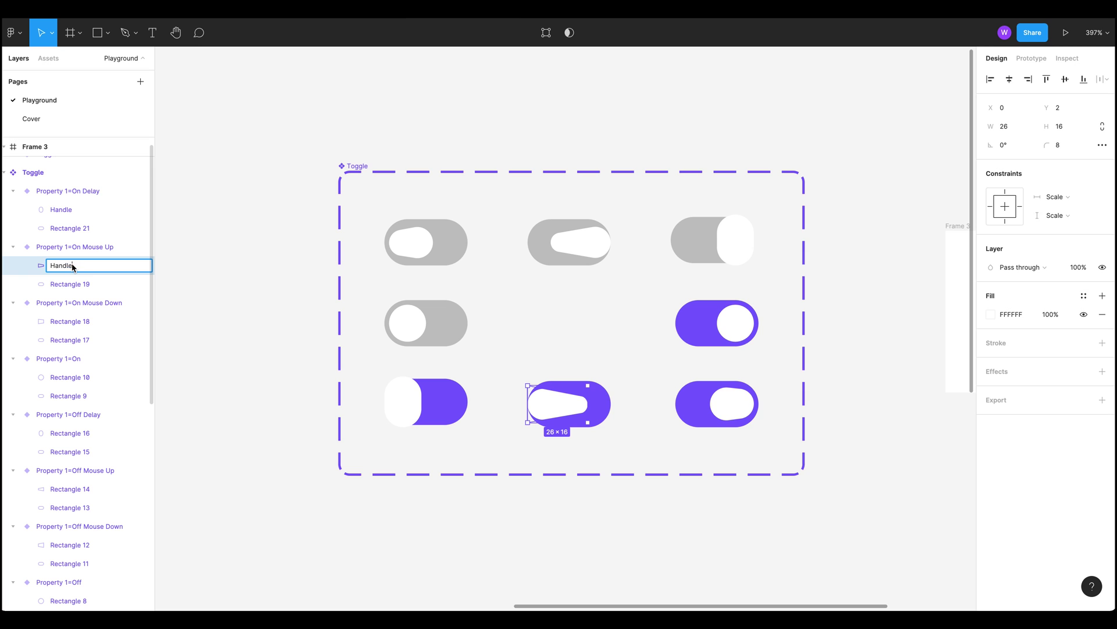
double_click(61, 320)
key(super+v)
double_click(87, 377)
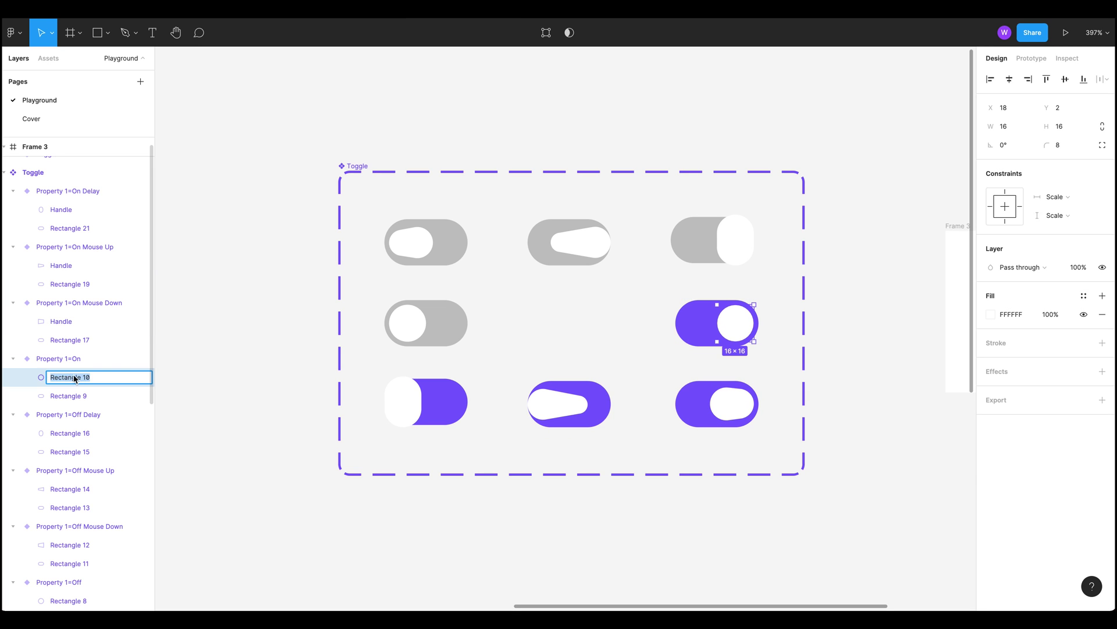
key(super+v)
Step: Rename the white knob layers of the Off Delay and Off Mouse Up variants to Handle
click(74, 433)
double_click(74, 433)
key(super+v)
click(69, 489)
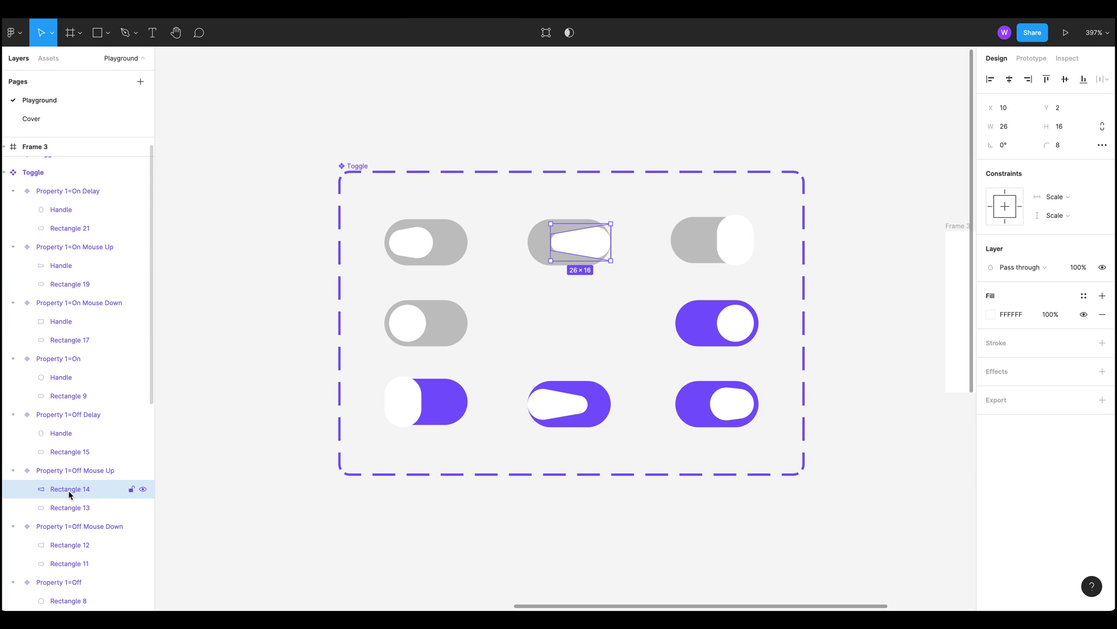
double_click(70, 489)
key(super+v)
Step: Rename the white knob layers of the Off Mouse Down and Off variants to Handle
double_click(61, 546)
key(super+v)
scroll(105, 559, down, 1)
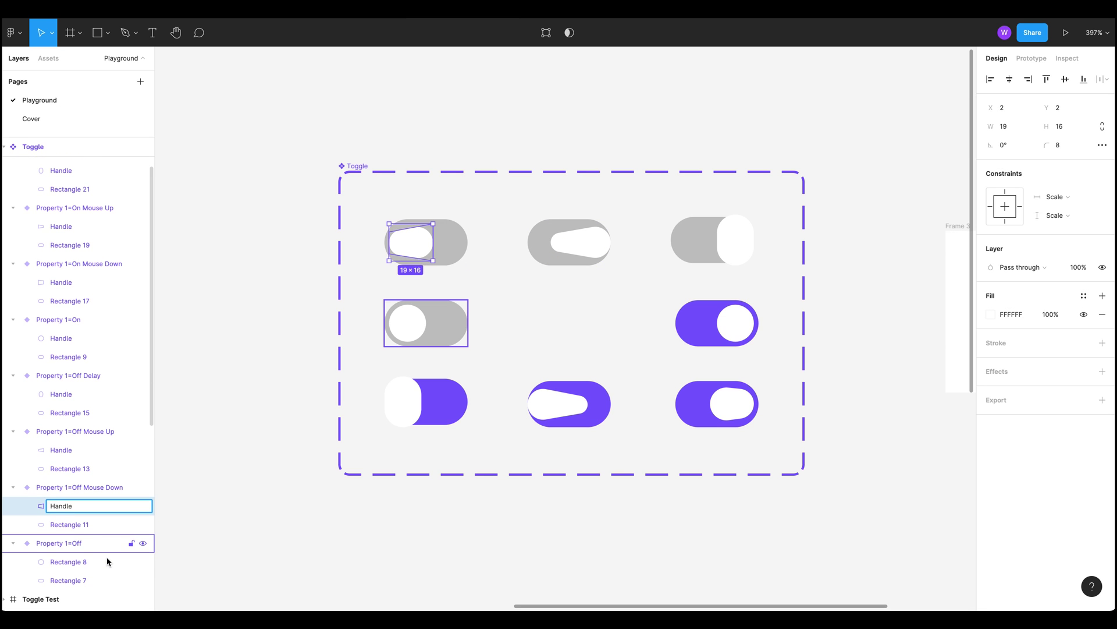
click(117, 562)
double_click(132, 565)
key(super+v)
click(313, 555)
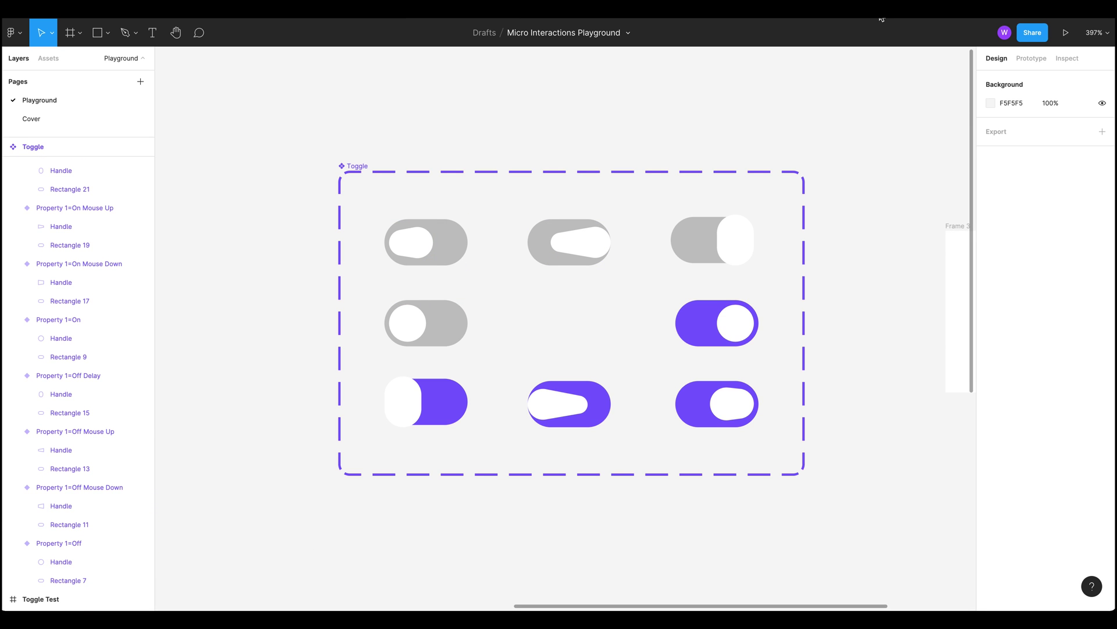
Step: Preview the prototype and switch the toggle on and off repeatedly to test the animation with the matching Handle layers
key(super+alt+Return)
click(594, 334)
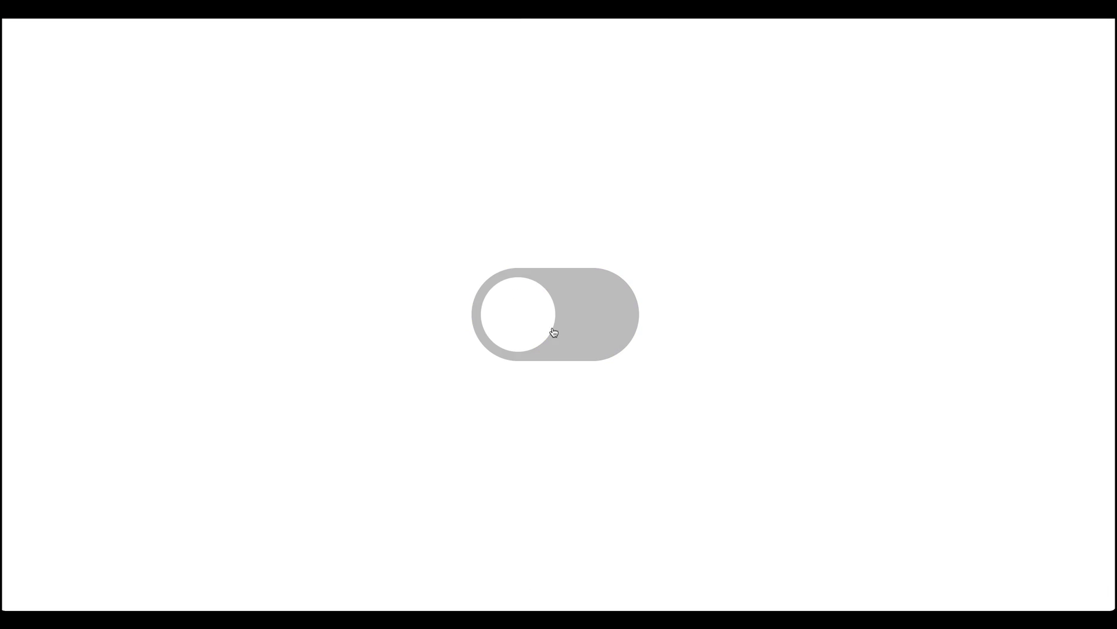
click(554, 326)
click(570, 327)
click(557, 324)
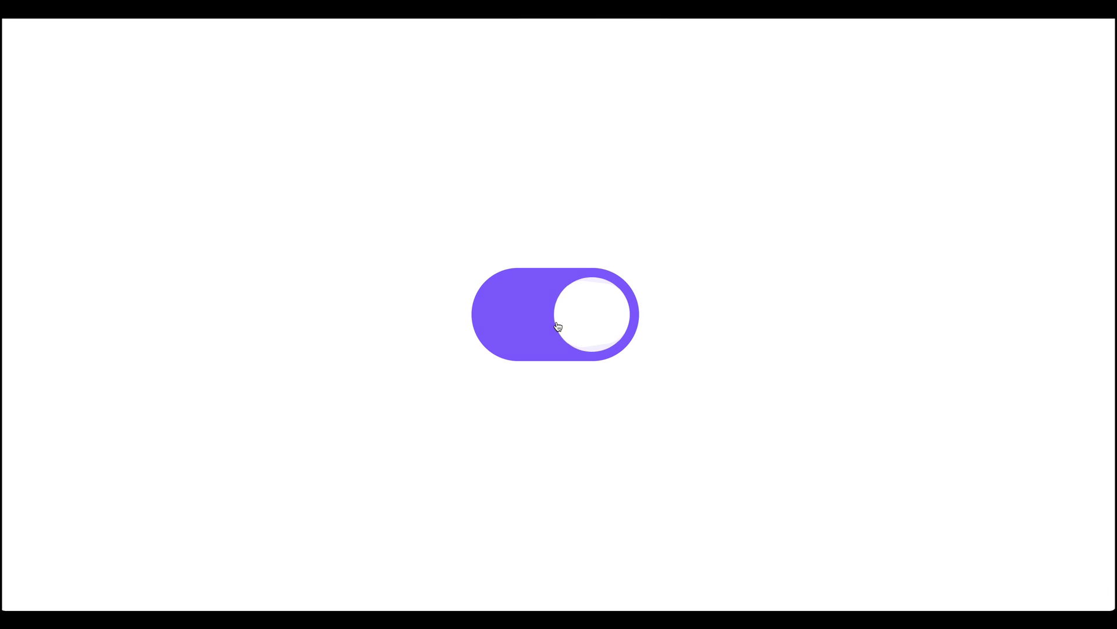
click(554, 324)
click(550, 320)
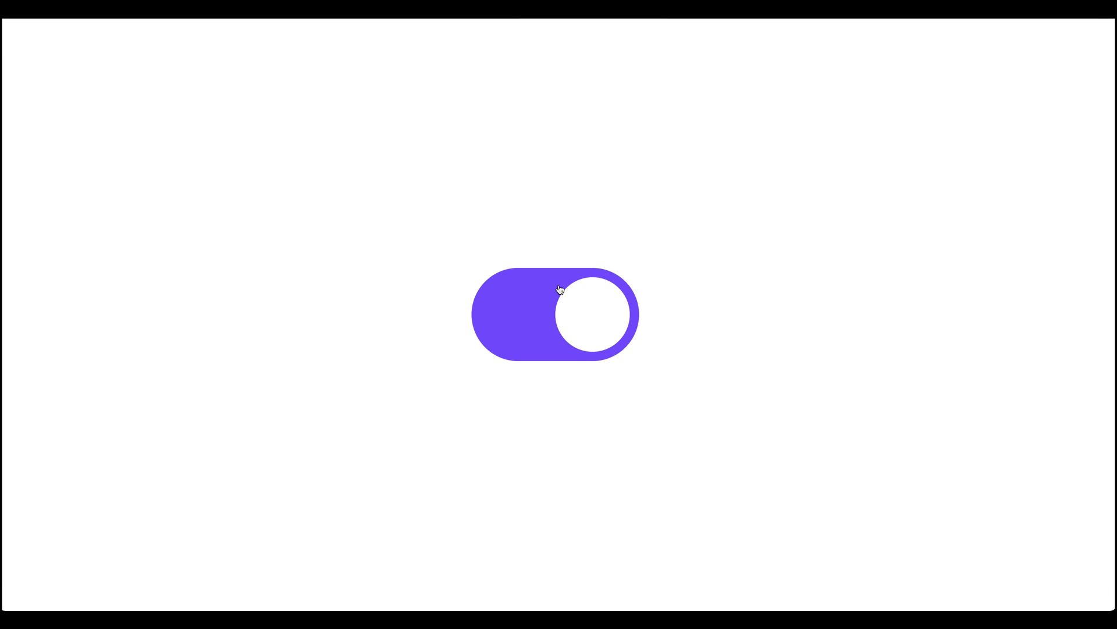
click(584, 307)
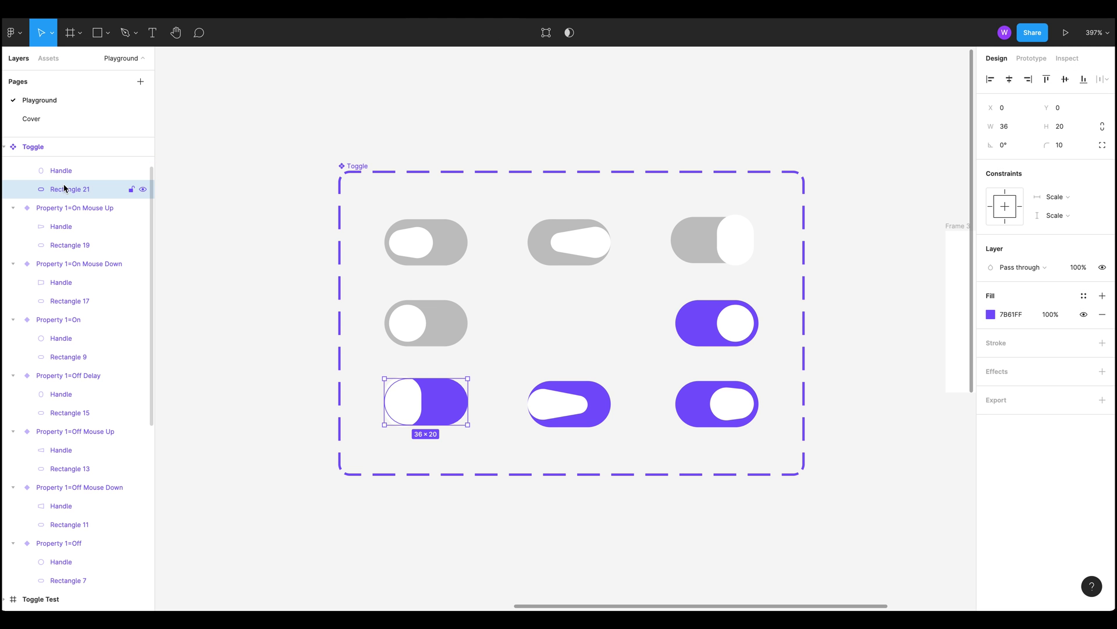
Step: Rename the purple background layers of the On Delay, On Mouse Up, On Mouse Down and On variants to BG
double_click(64, 189)
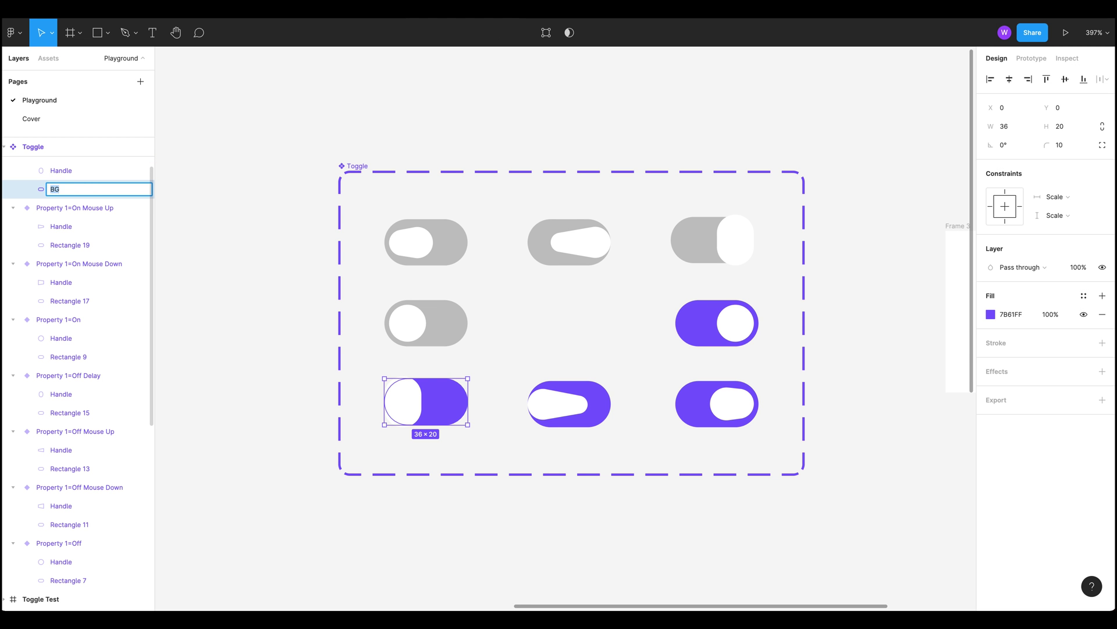
double_click(61, 245)
text(BG)
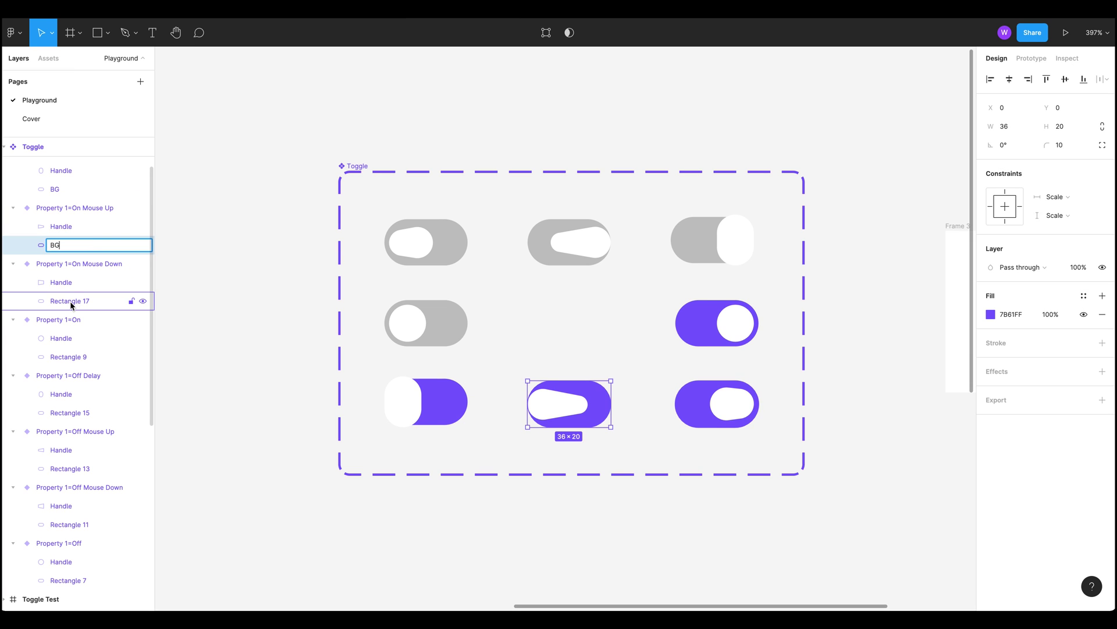
double_click(69, 301)
text(BG)
double_click(70, 356)
text(BG)
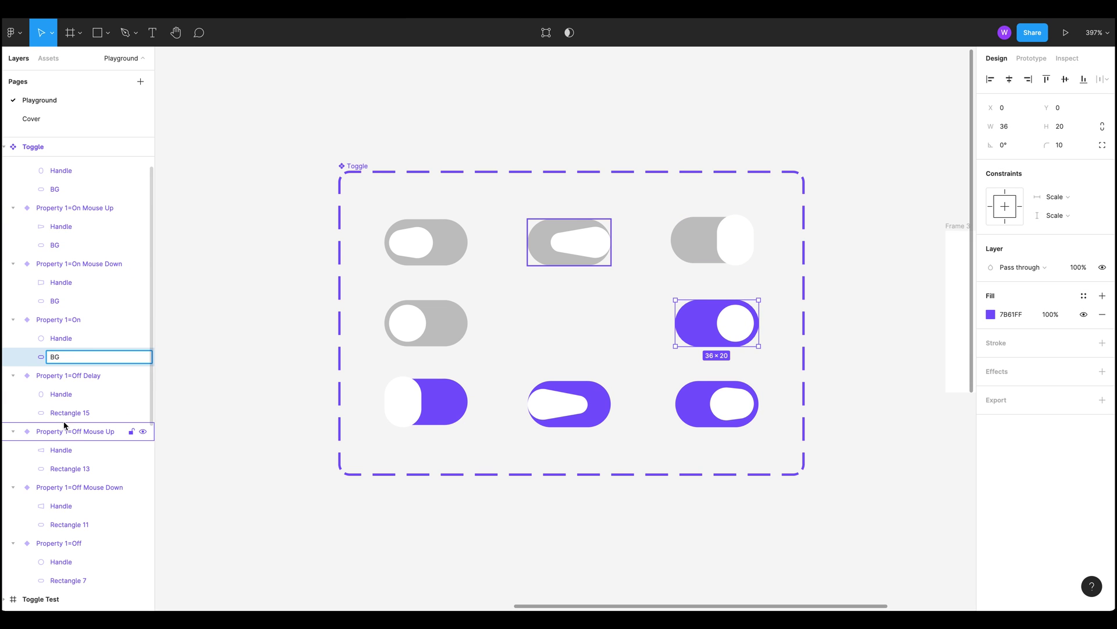
Step: Rename the grey background layers of the Off Delay, Off Mouse Up, Off Mouse Down and Off variants to BG
double_click(66, 413)
text(BG)
double_click(70, 468)
text(BG)
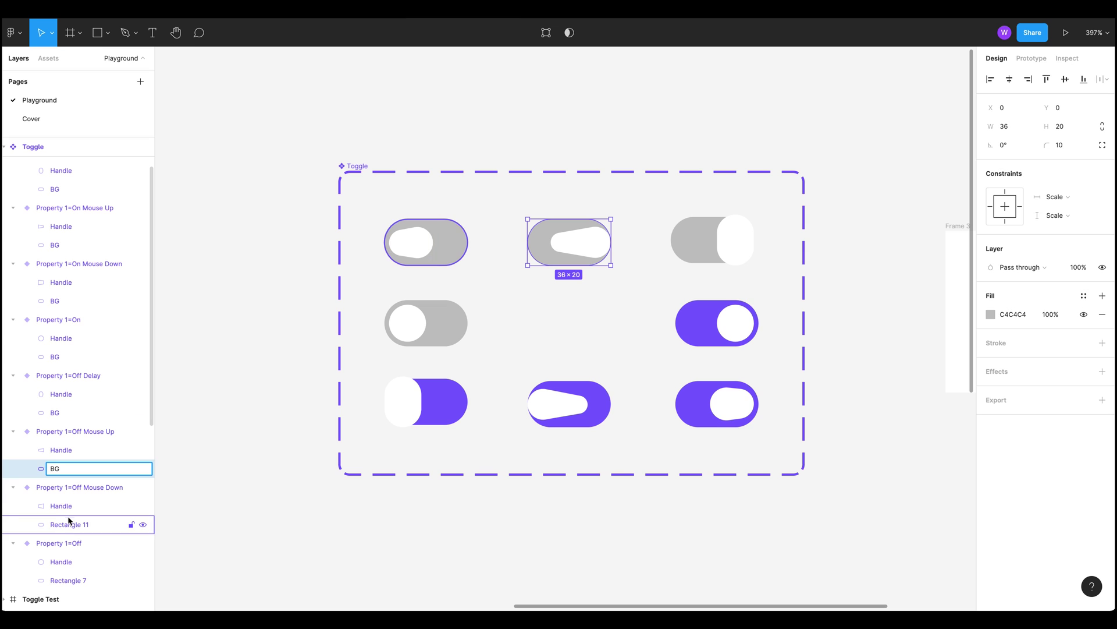
double_click(70, 524)
text(BG)
double_click(70, 581)
text(BG)
click(271, 520)
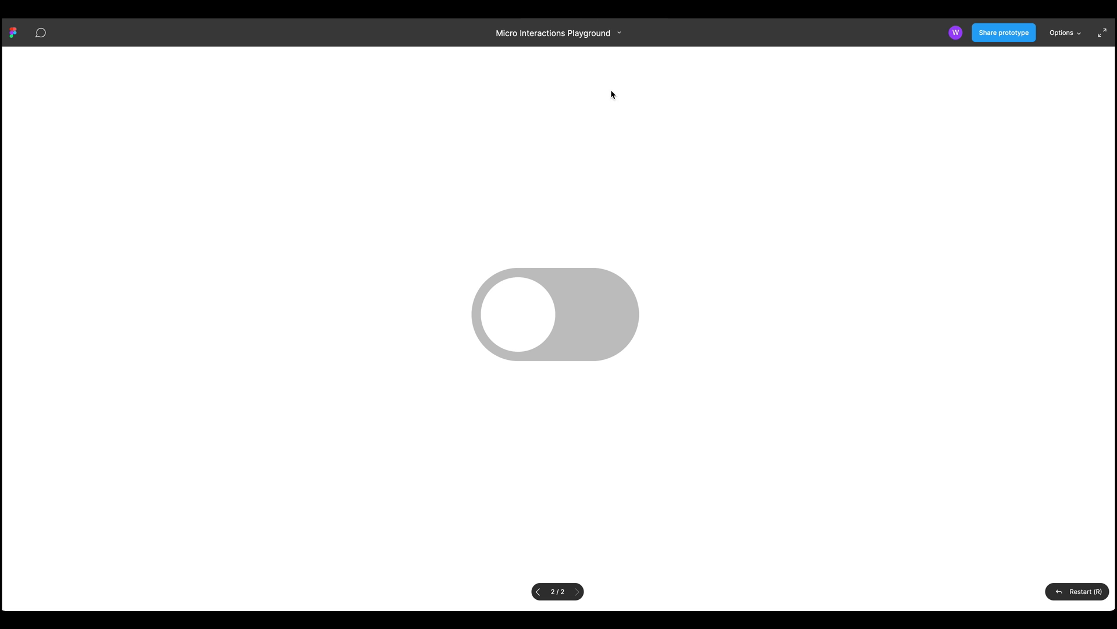
Step: Preview the prototype and switch the toggle on and off several times to test the color transition with the matching BG layers
click(523, 317)
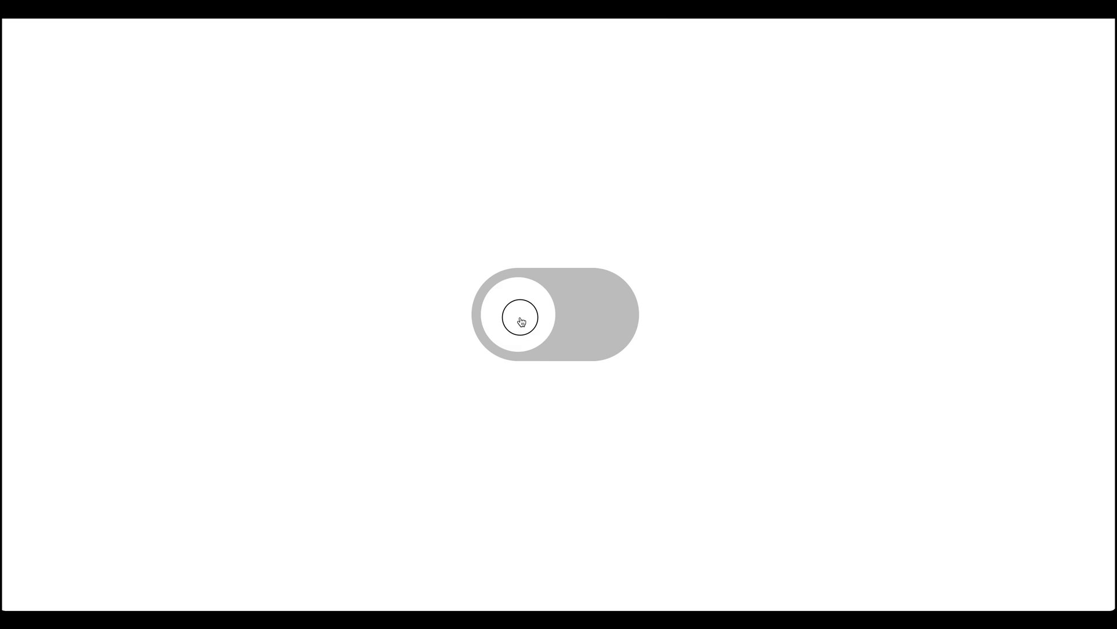
click(531, 322)
click(603, 347)
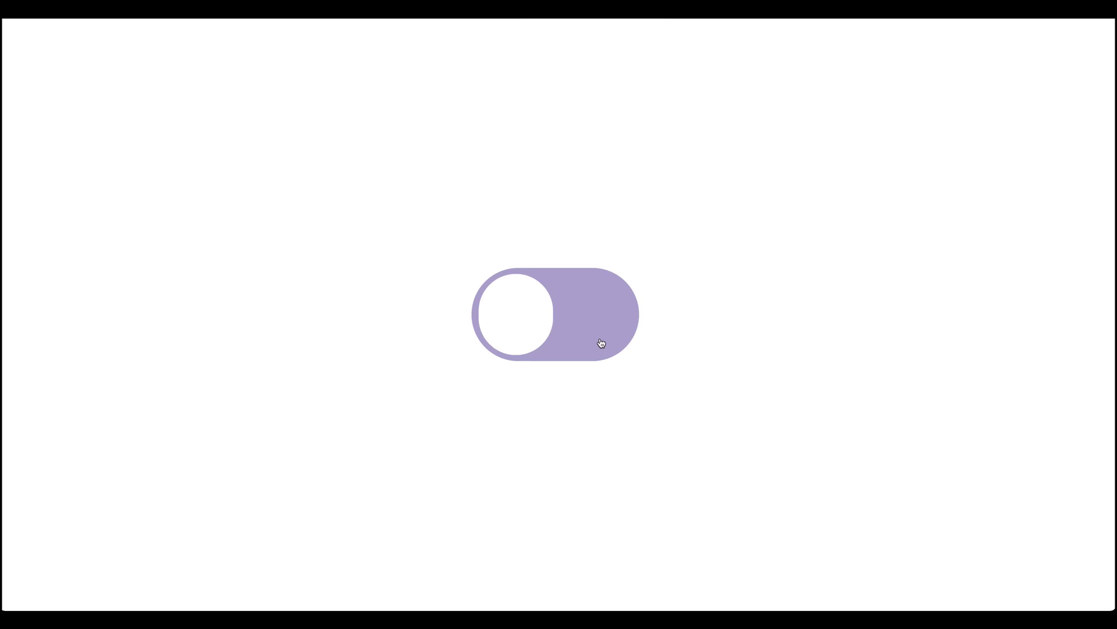
click(551, 298)
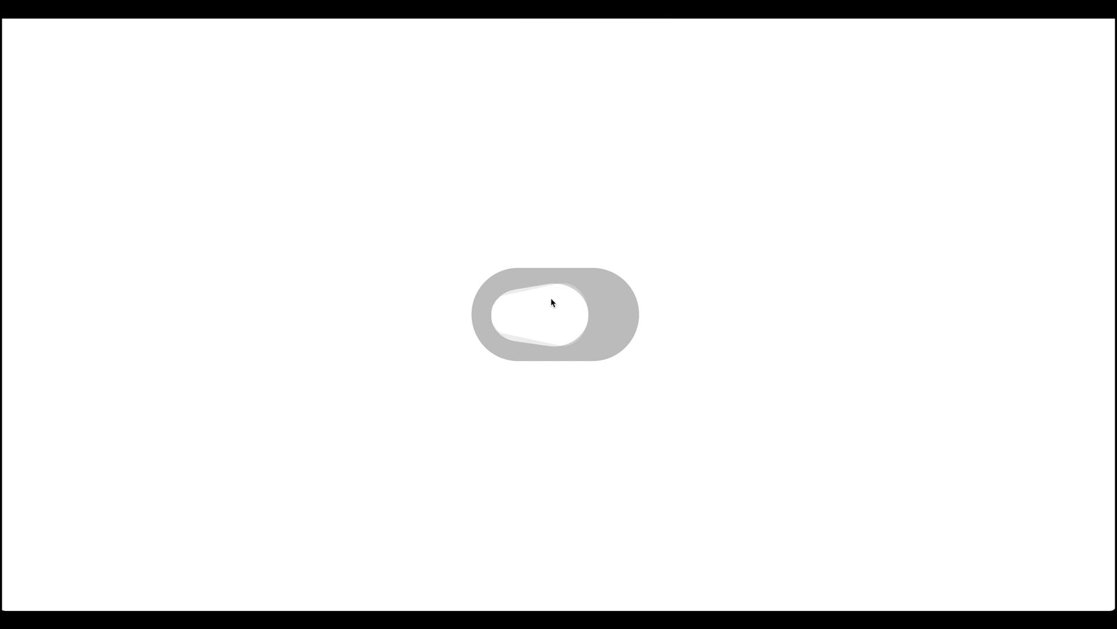
click(594, 324)
click(518, 317)
click(584, 321)
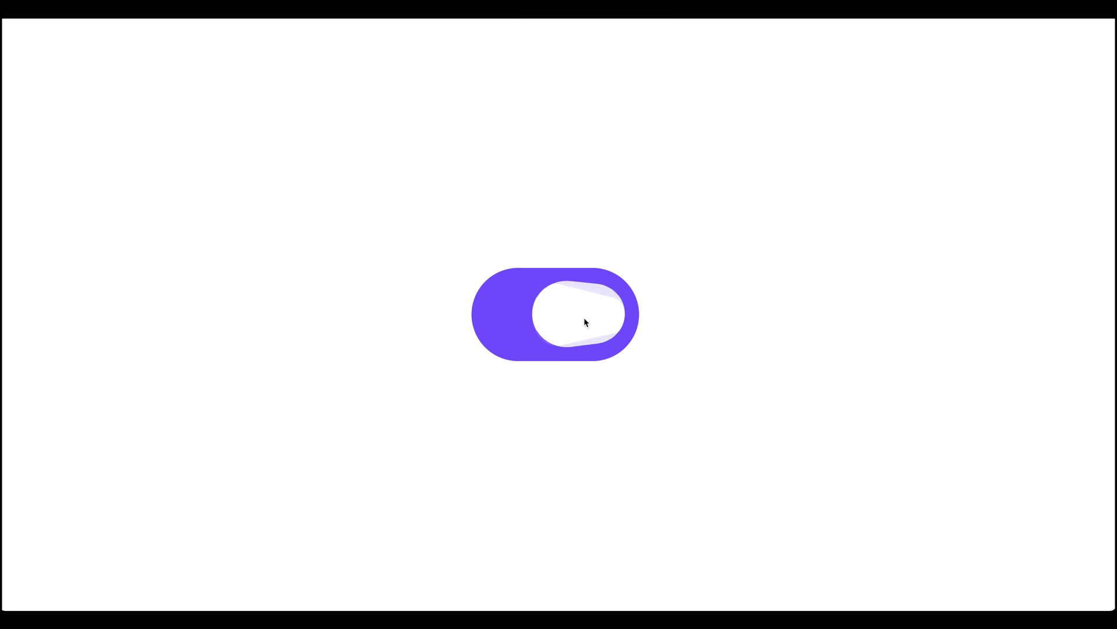